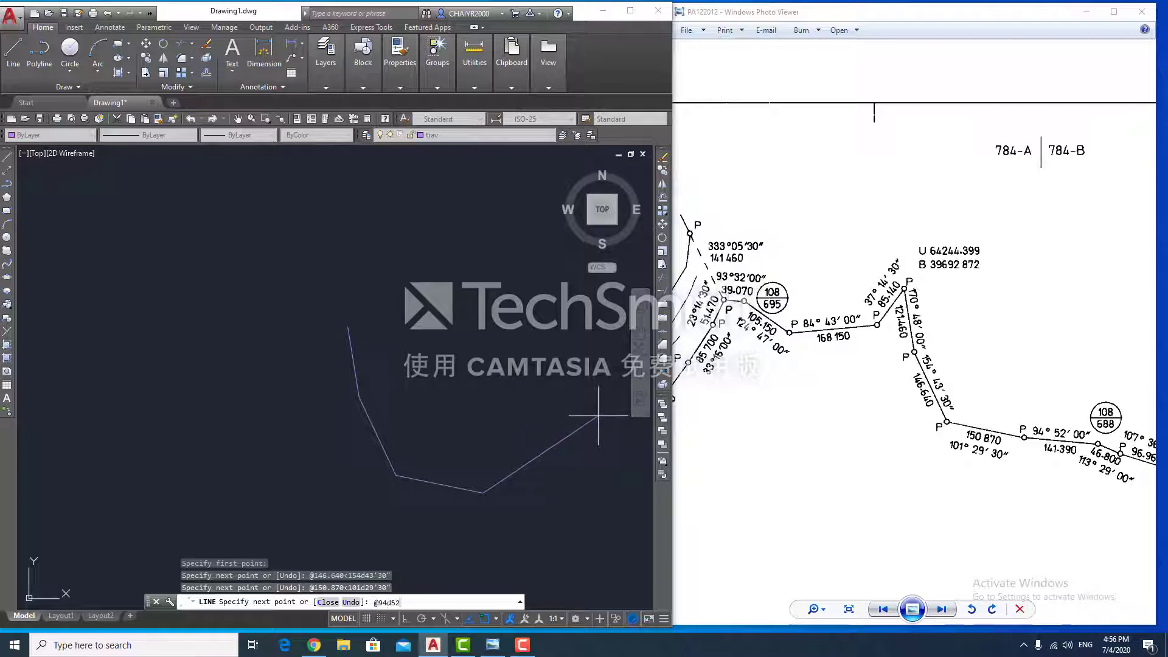
- Add the 141.390, 66.130 and 115.6 legs, listing one drawn leg to check its data
type("'00\"")
key("Return")
type("@")
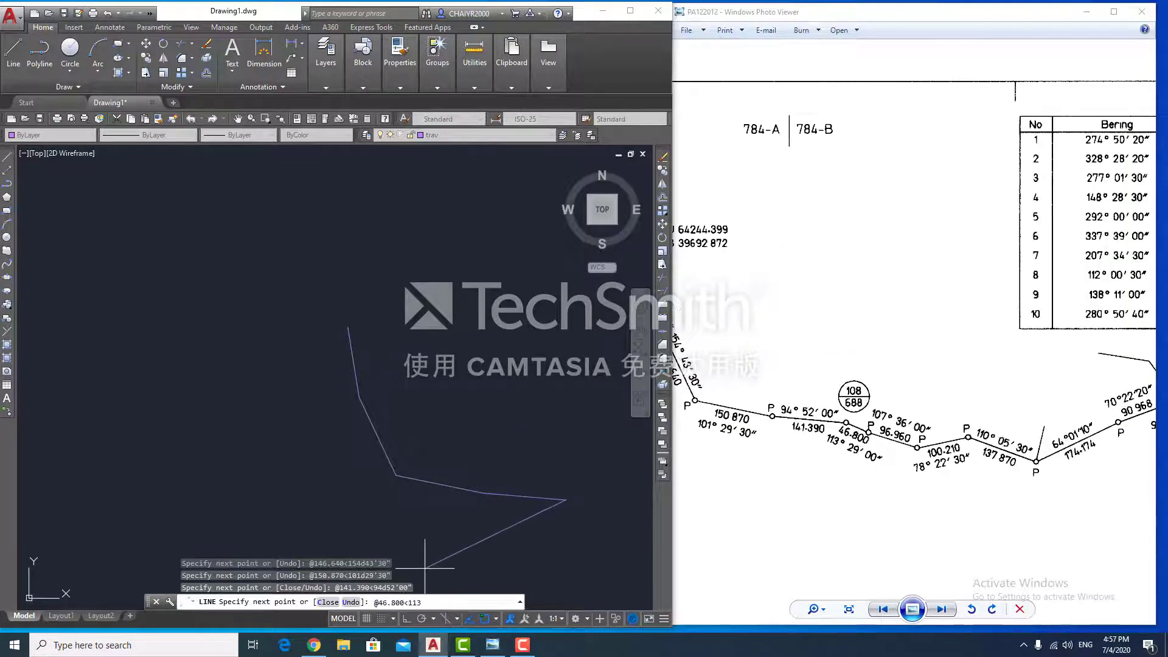
type("46.800<113")
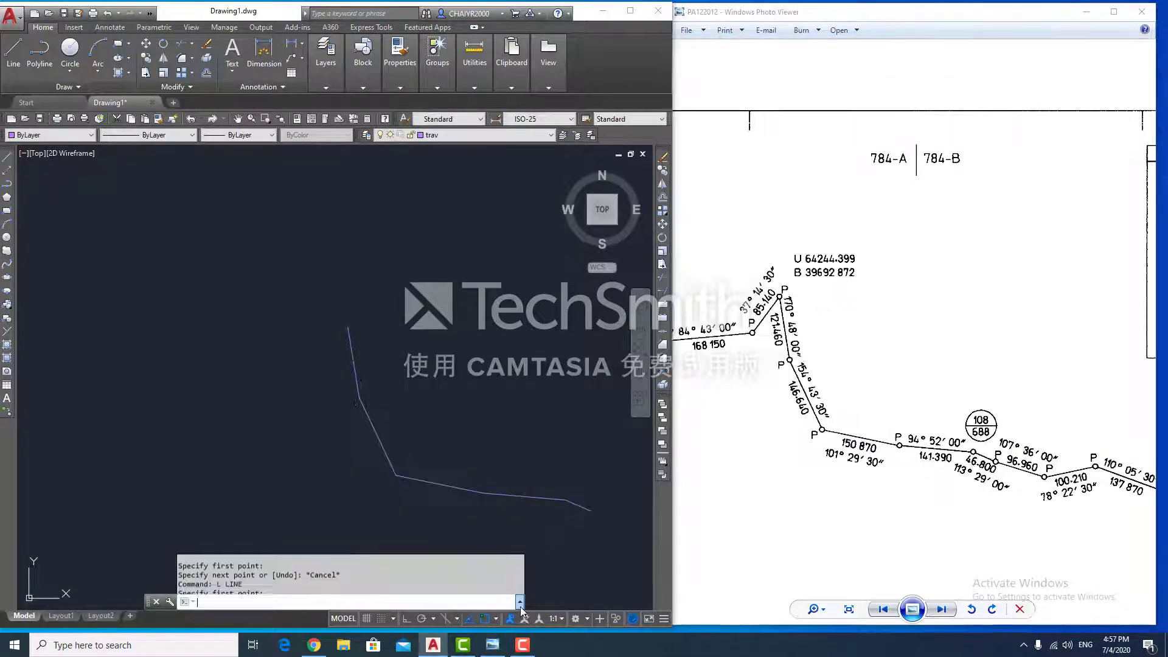
left_click(380, 435)
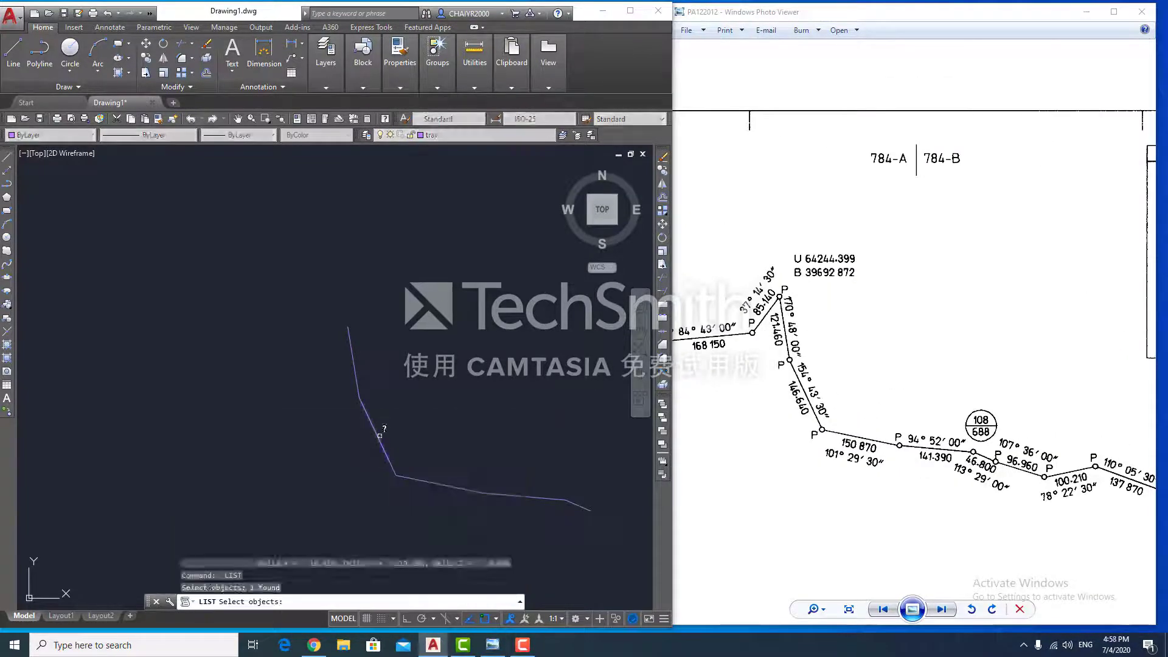
key("Return")
key("Return")
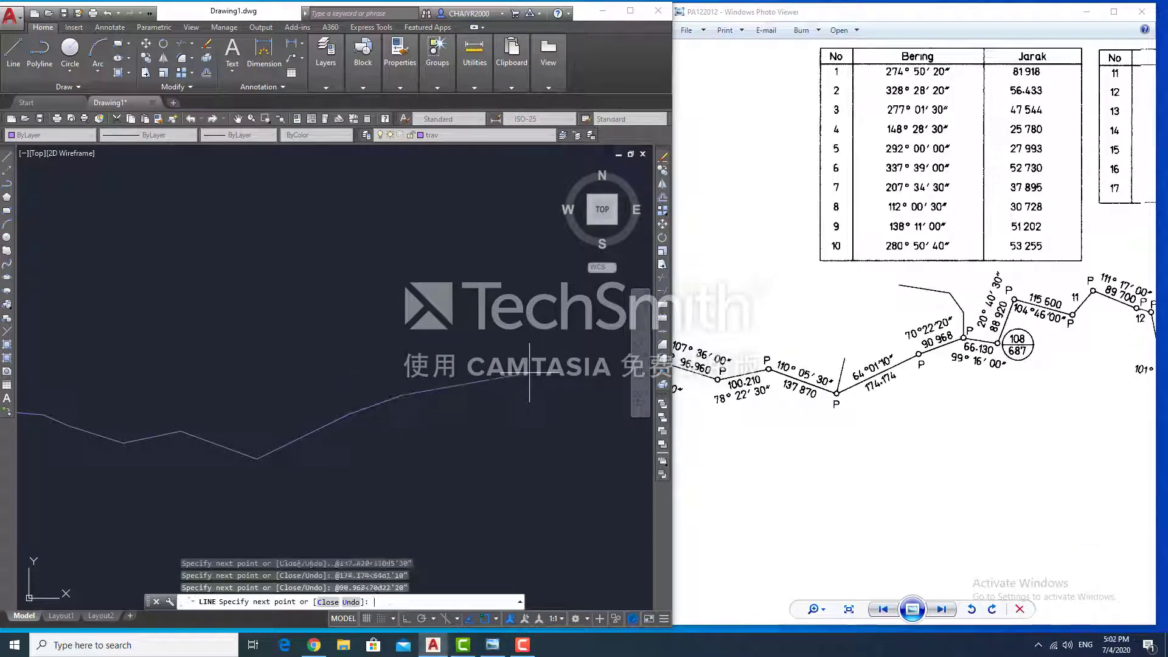
type("@66.130<99d16'00\"")
key("Return")
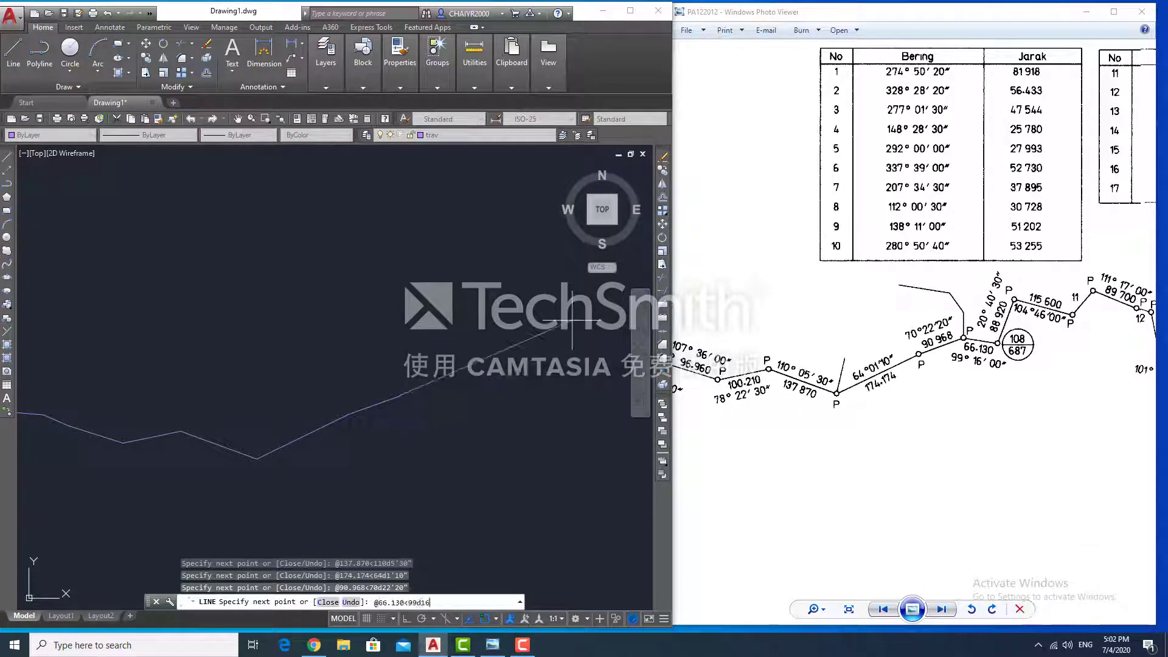
type("@88.920<20d40'30\"")
key("Return")
type("@115.6<104d46'0\"")
key("Return")
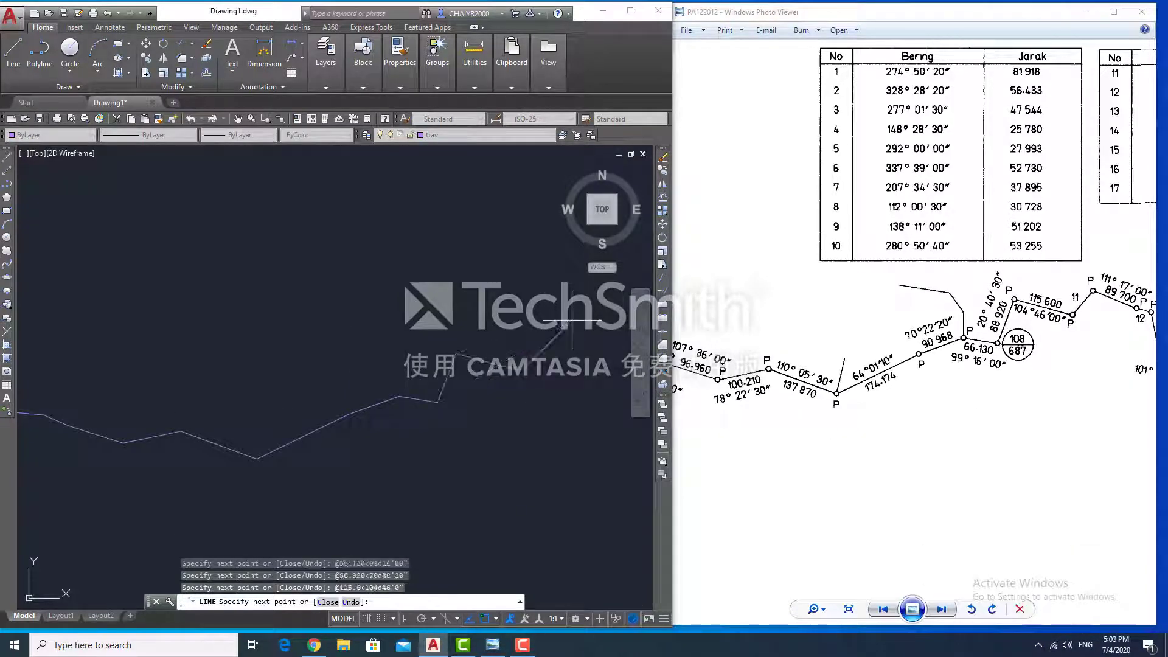
left_click_drag(700, 320, 631, 330)
left_click(532, 352)
type("@")
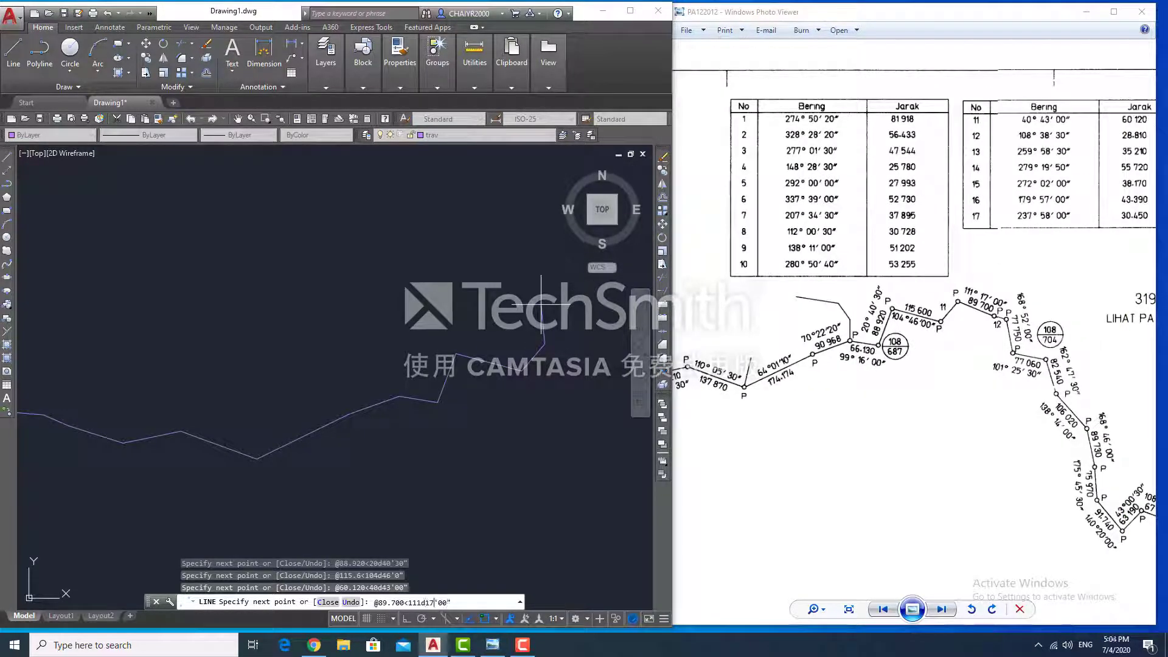
type("89.700<111d17'00\"")
key("Return")
type("@28.810<108d38'30\"")
key("Return")
type("@7")
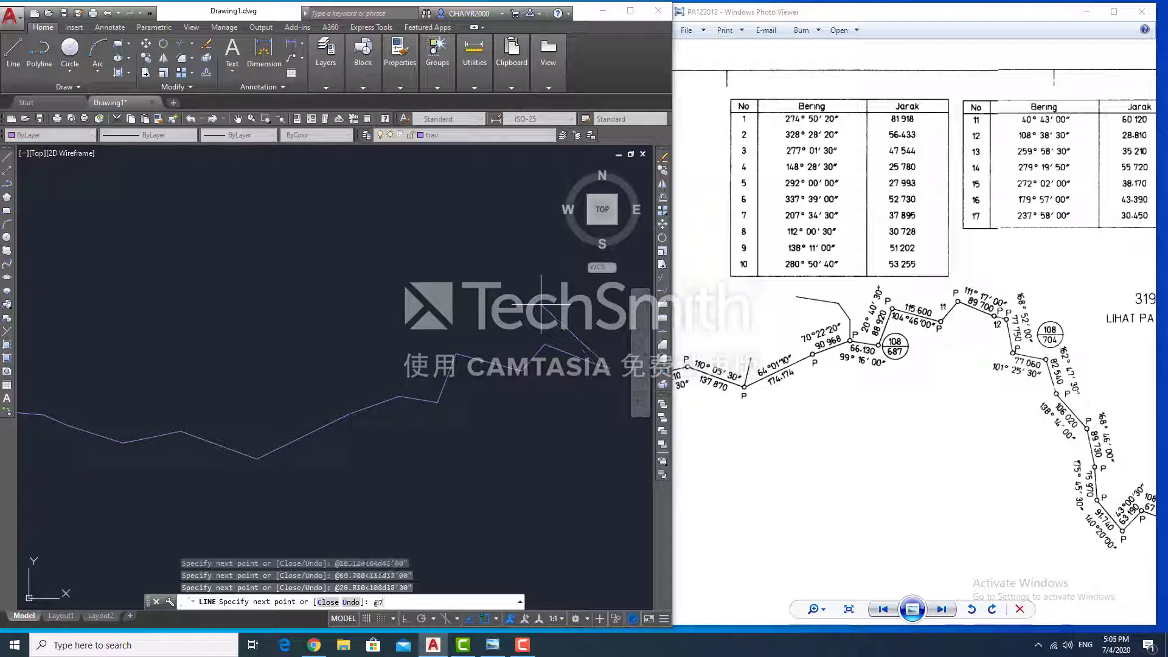
type("7.750<168d52'0\"")
key("Return")
type("@82.540<")
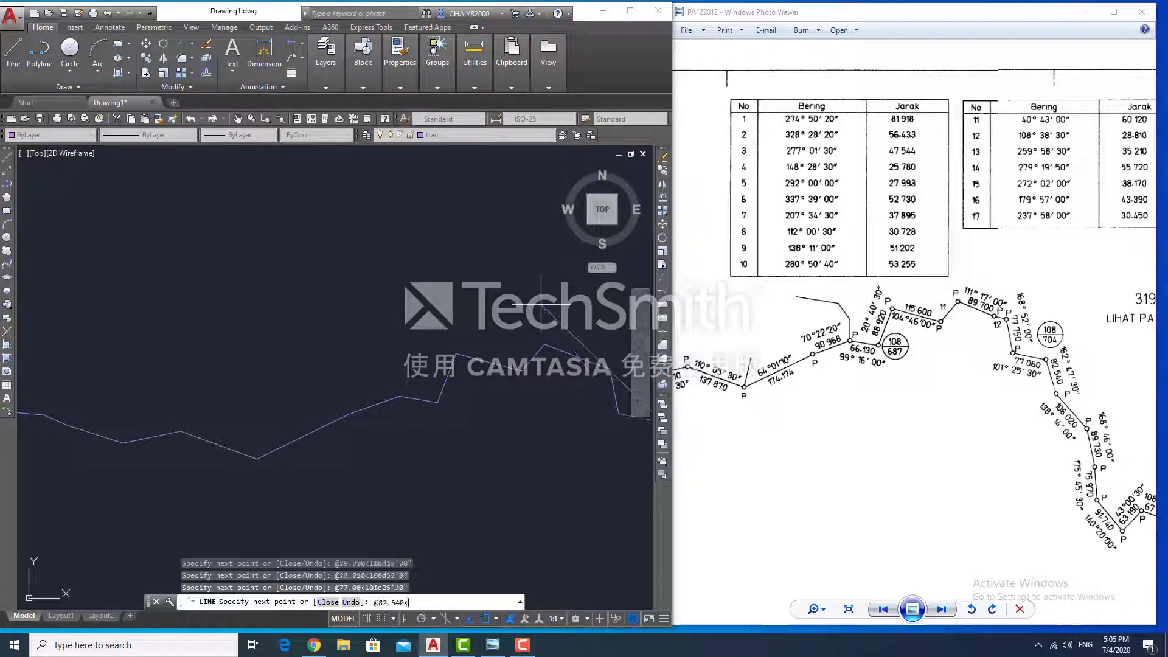
type("162d47'30\"")
key("Return")
- Add the 106.020 leg at 138°14′, close the stray palette and restart LINE
type("@")
middle_click_drag(540, 304, 382, 239)
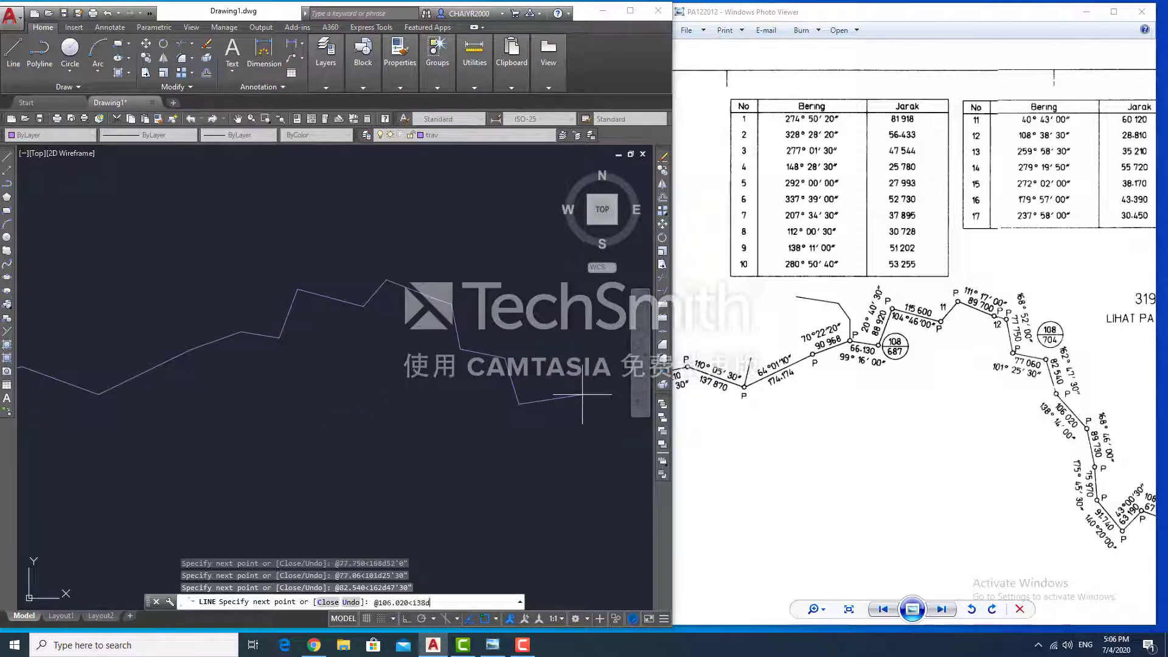
type("14'0\"")
key("Return")
key("ctrl+2")
key("Escape")
left_click(243, 172)
key("l")
key("Return")
- Try the 89.730 and 75.970 legs, then LIST the last leg to verify it
left_click(562, 451)
type("@89")
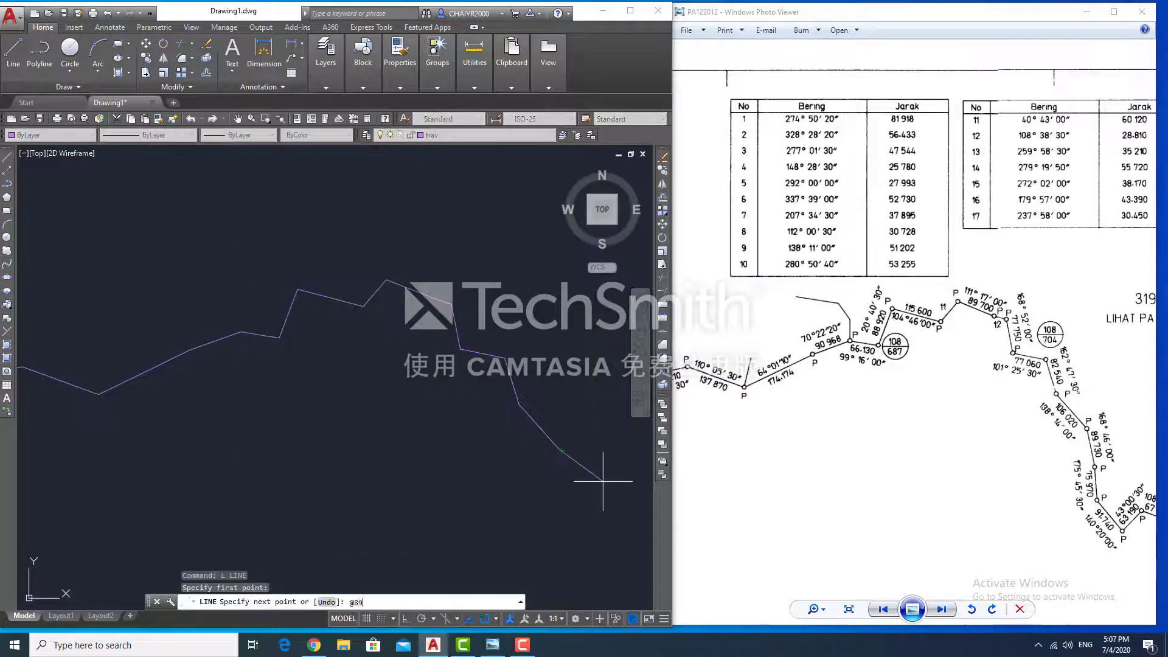
type(".730<168d47'30\"")
key("Return")
type("@75.970<175")
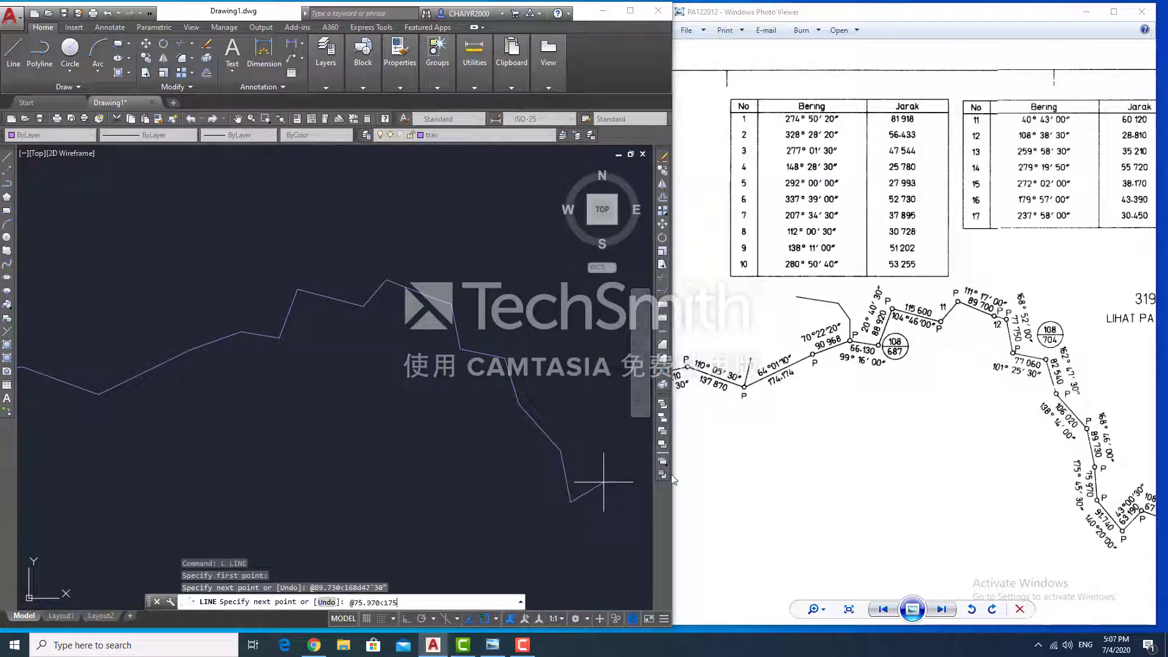
type(".45'30\"")
key("Return")
key("Escape")
left_click(568, 492)
type("li")
key("Return")
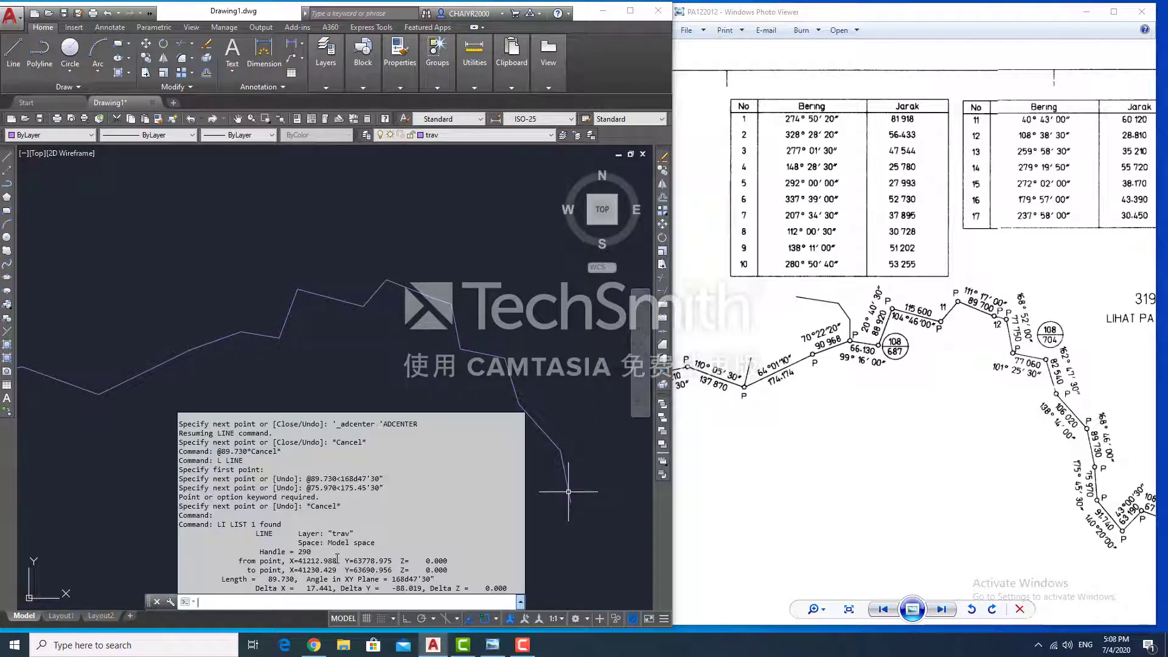
key("l")
key("Return")
left_click(562, 451)
type("@89.730<168")
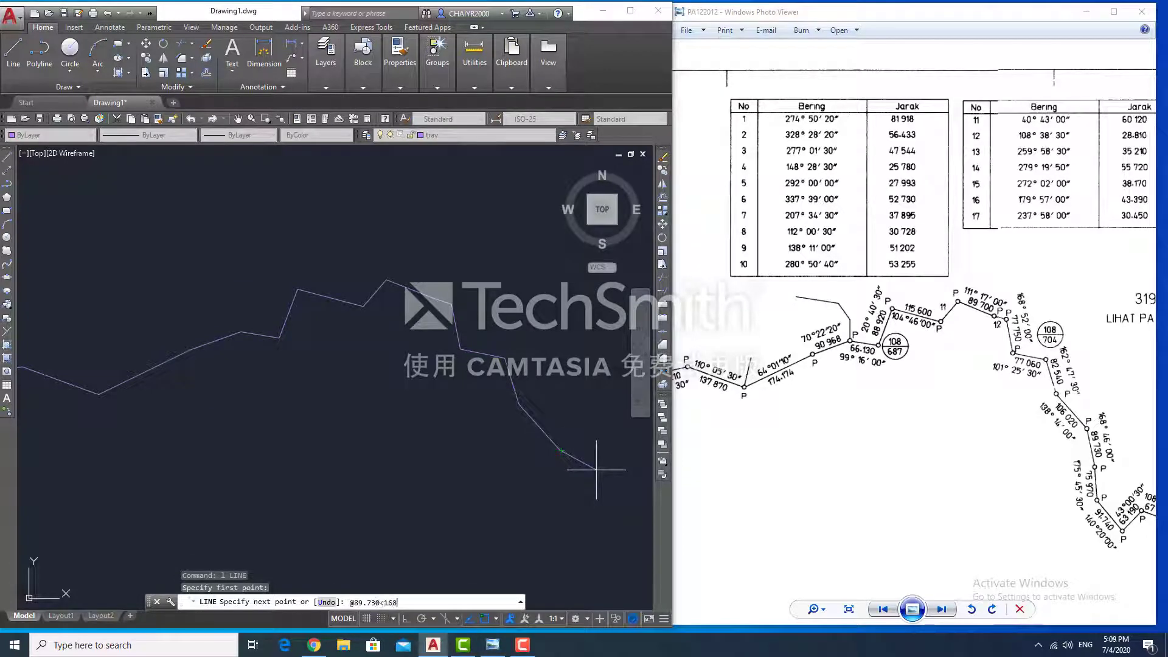
type("d46'00\"")
key("Return")
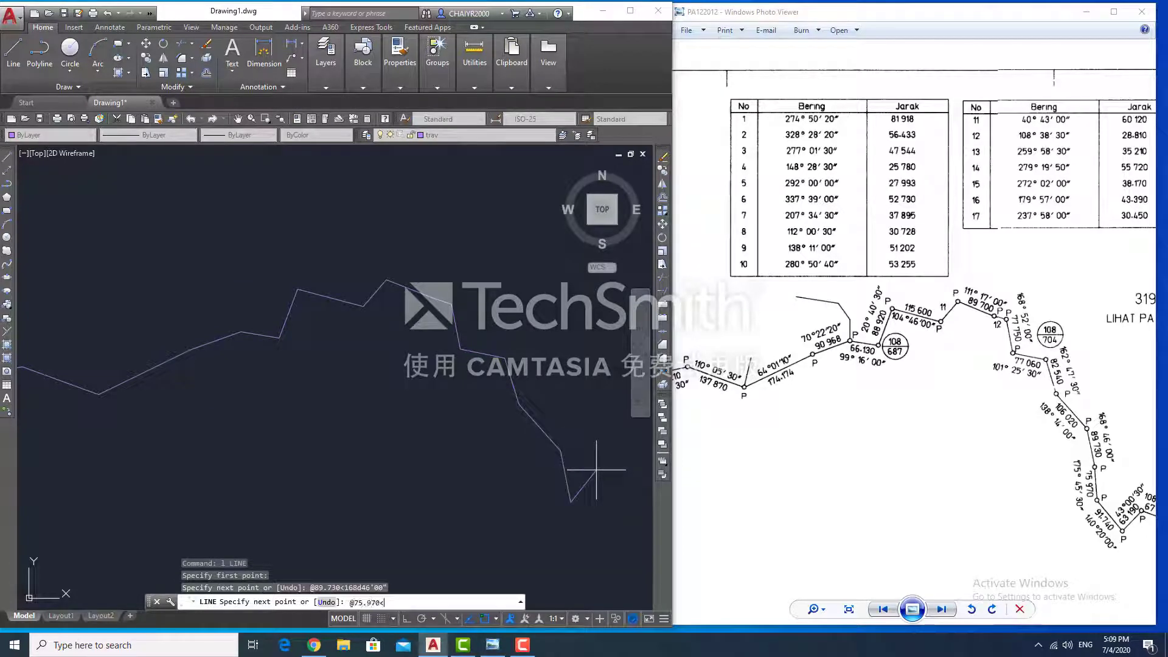
type("@75.970<175d45'30\"")
key("Return")
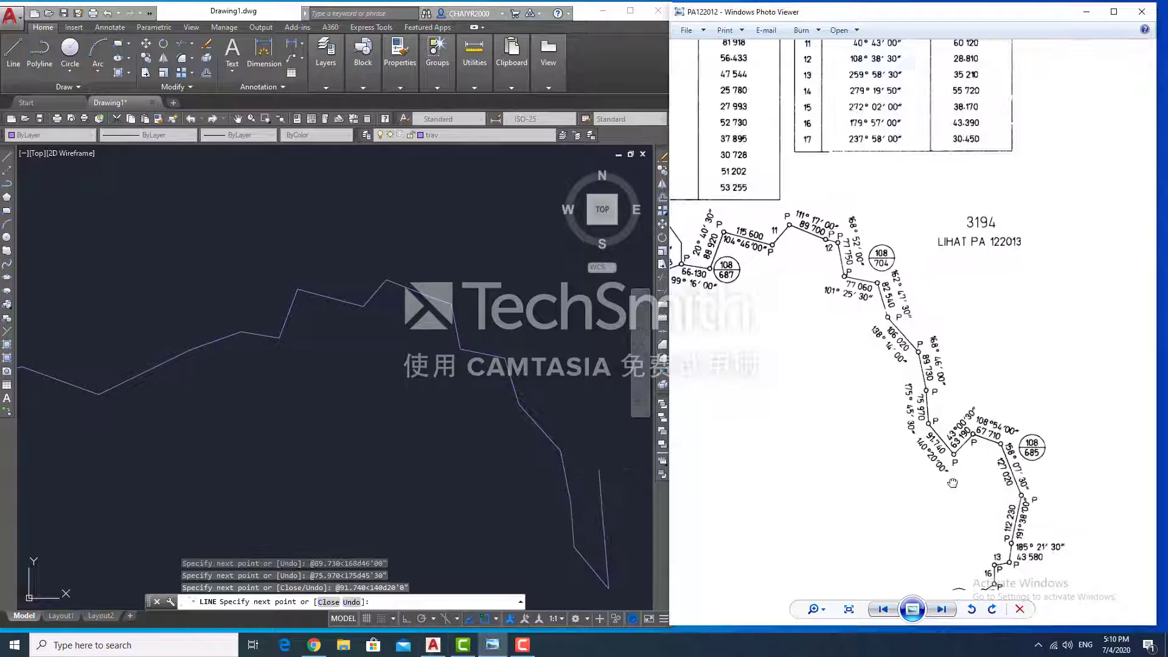
left_click_drag(934, 443, 737, 361)
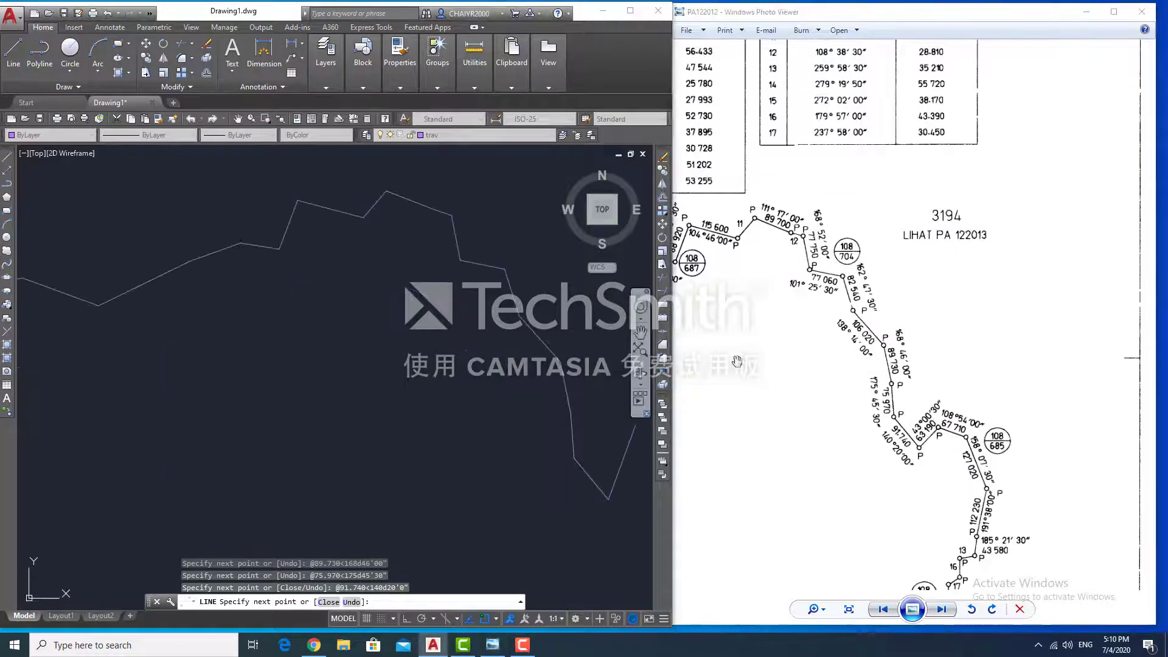
type("@63.190<43d00'30\"")
key("Return")
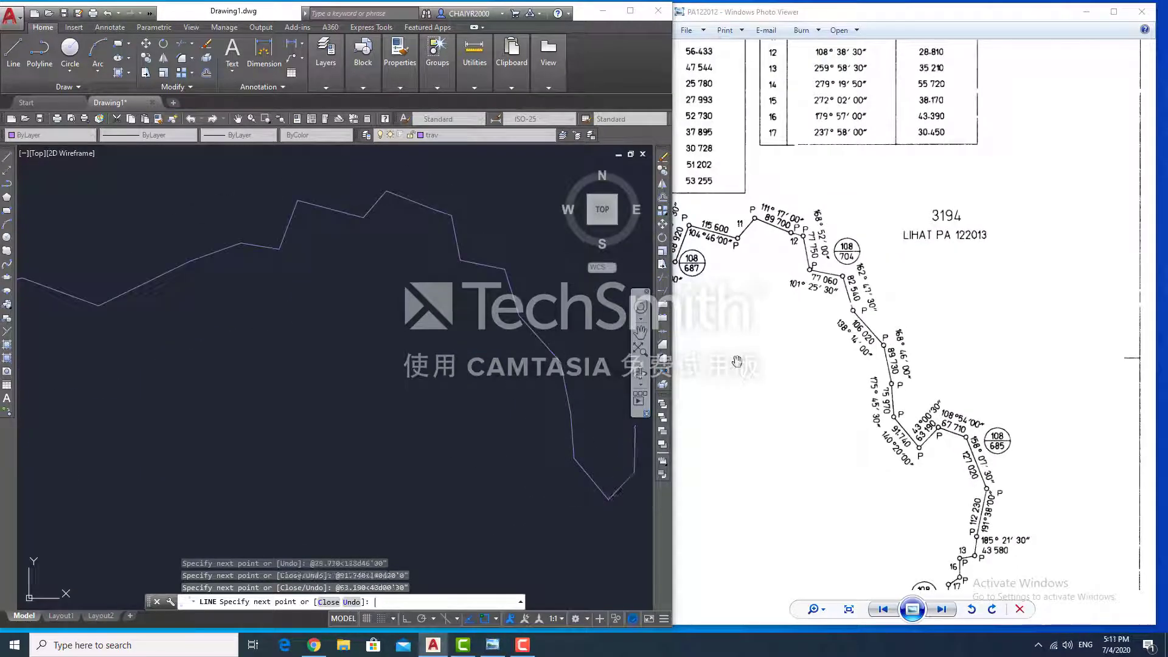
type("@67.710<8")
key("BackSpace")
type("108d54'00\"")
key("Return")
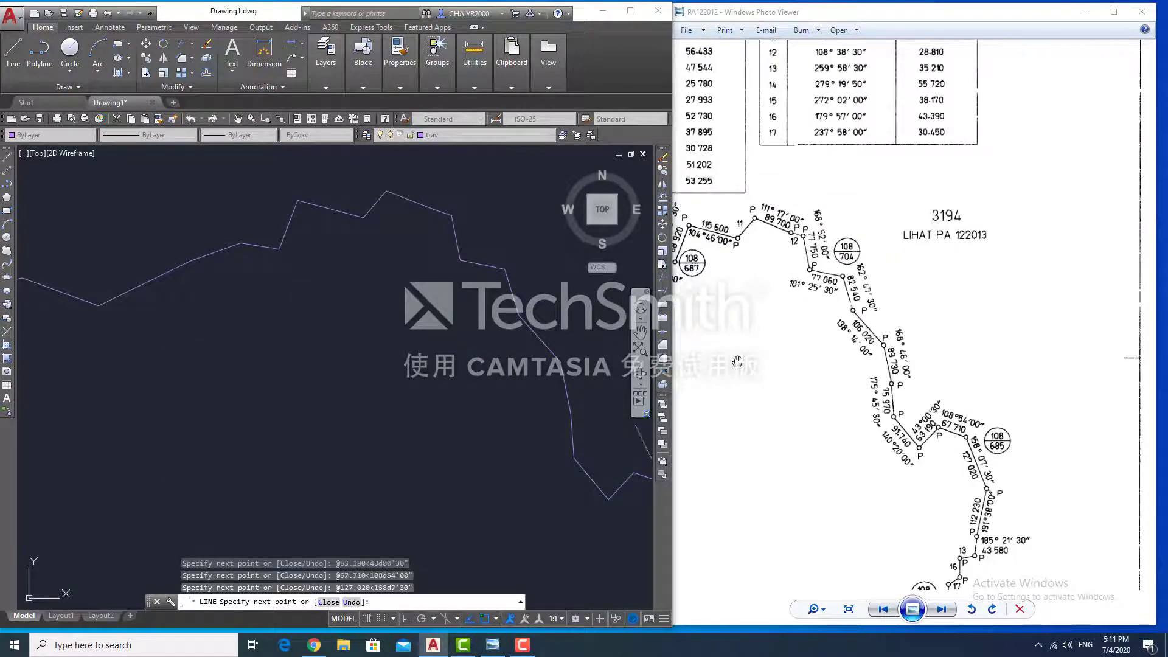
left_click_drag(737, 361, 704, 426)
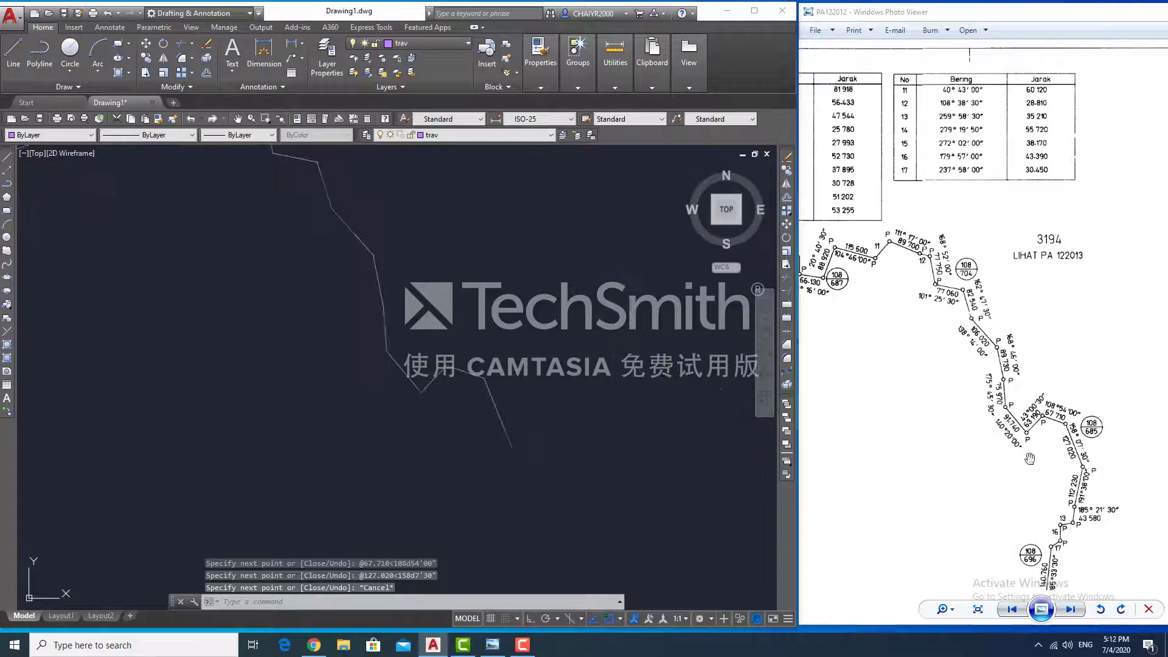
key("Return")
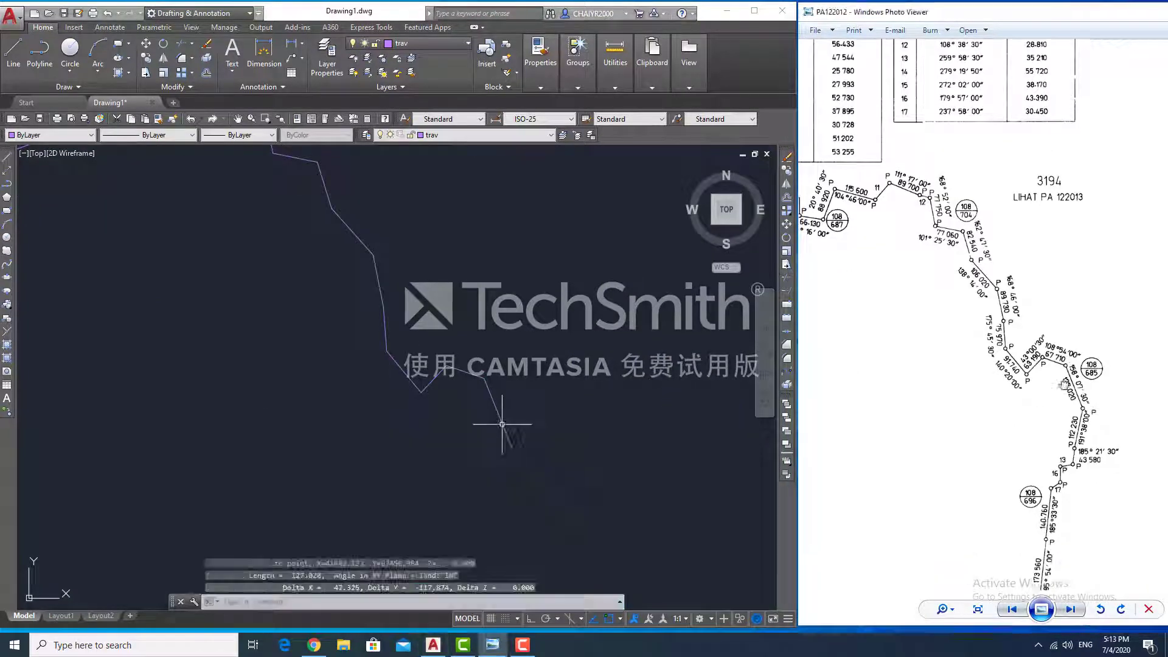
left_click(511, 447)
type("@")
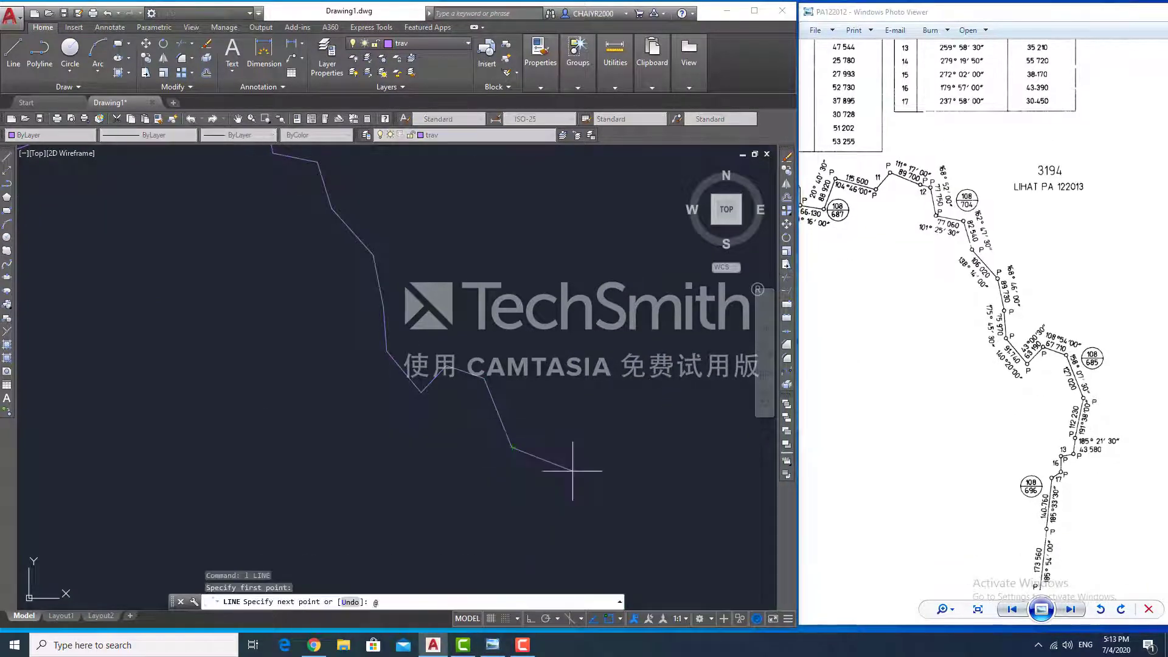
type("112.230<191d38'00\"")
key("Return")
type("@43.")
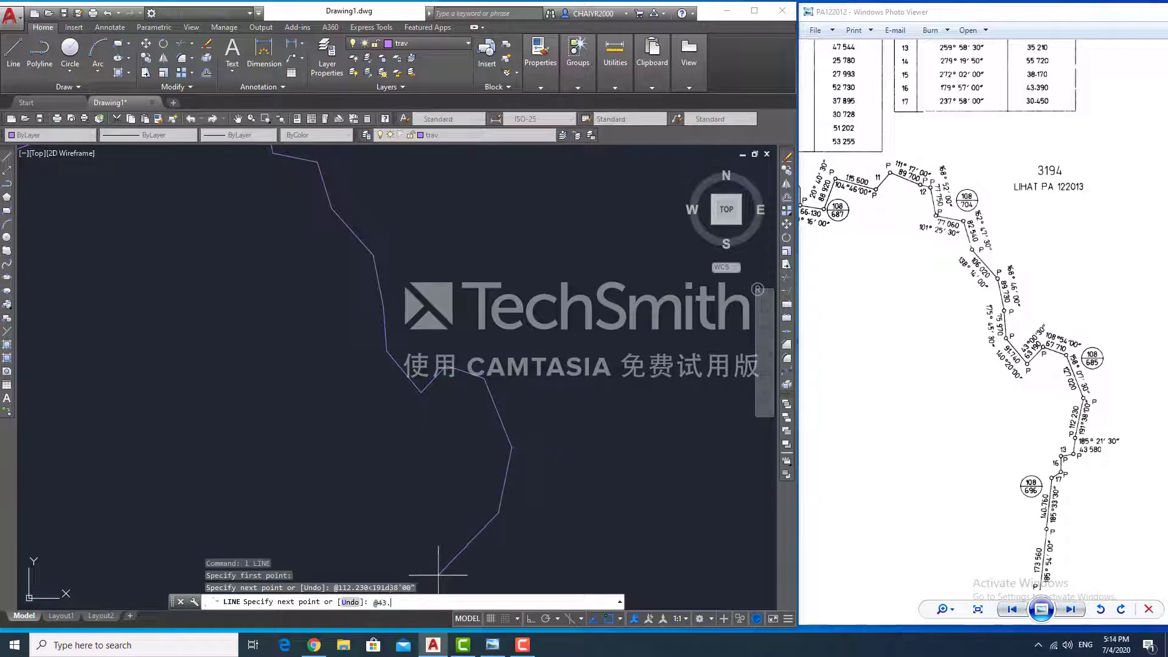
type("580<185d21'30\"")
key("Return")
type("@35.210<259d58'30\"")
key("Return")
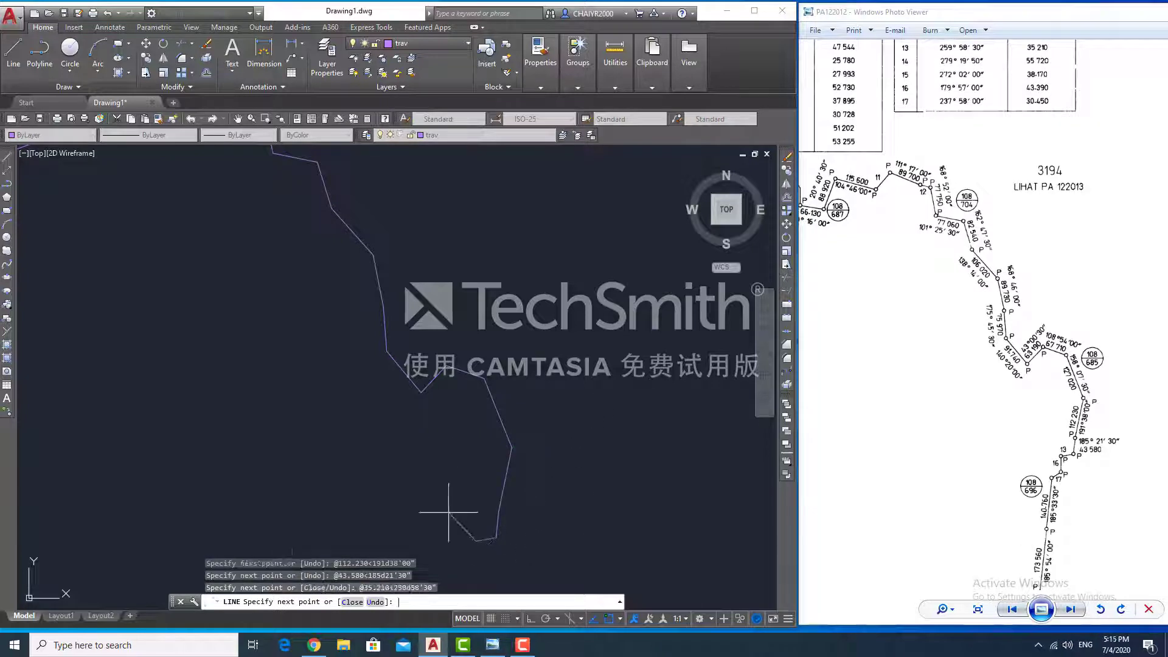
- Add the 43.390 leg at 179°57′ and the 30.450 leg at 237°58′ after a typo
type("@179")
key("Return")
type("@")
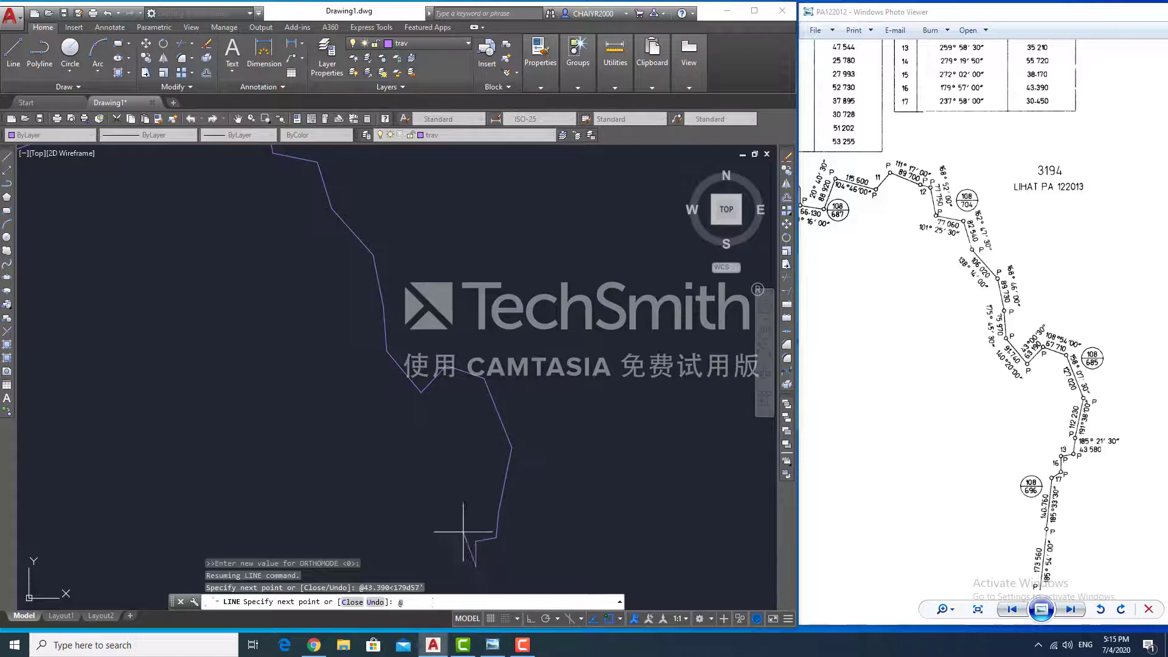
type("30.450237d58'")
key("Return")
type("@30.450<237d58'")
key("Return")
scroll(1060, 513, "up", 1)
left_click_drag(1060, 512, 1059, 197)
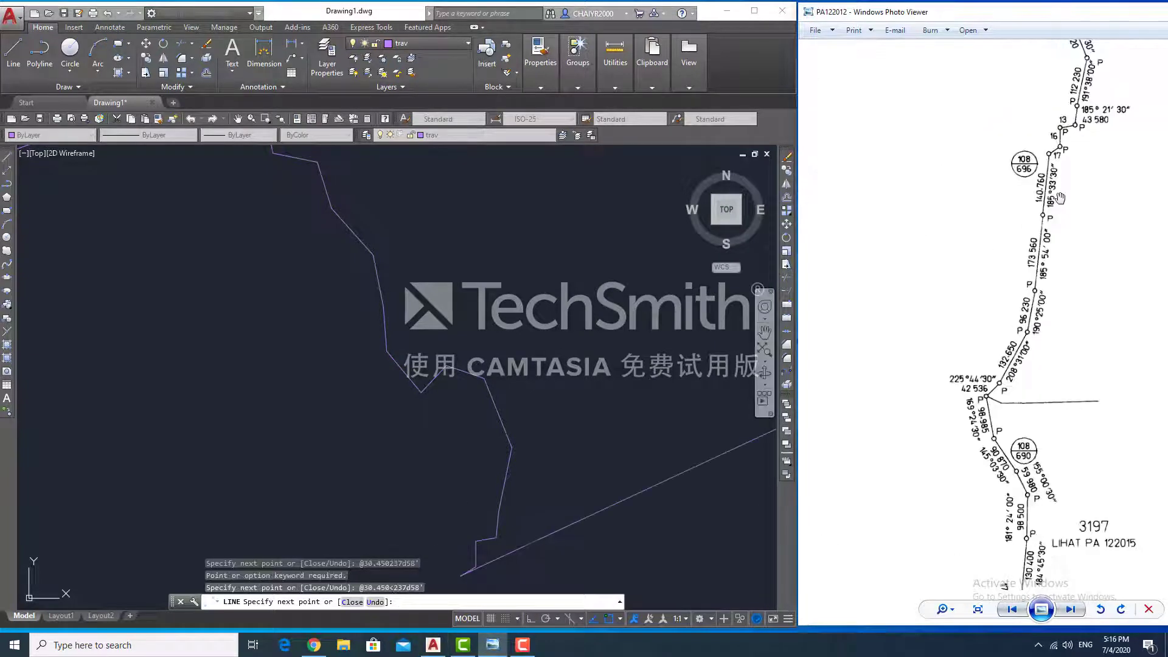
- Add the 140.760 leg at 185°33′30″ and the 173.560 leg at 185°54′
type("@140.760<185d33'30\"")
key("Return")
scroll(538, 368, "down", 4)
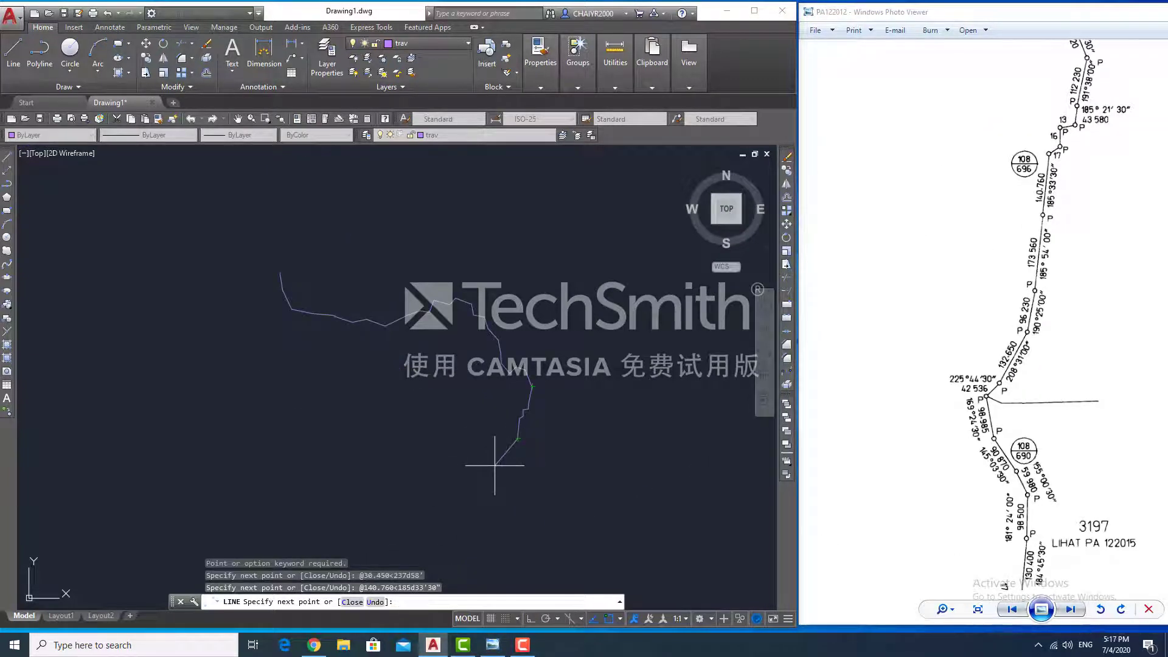
left_click_drag(1048, 98, 1016, 401)
left_click_drag(1050, 533, 1064, 201)
scroll(1038, 399, "up", 1)
left_click(497, 599)
type("@173.560<185d54'00\"")
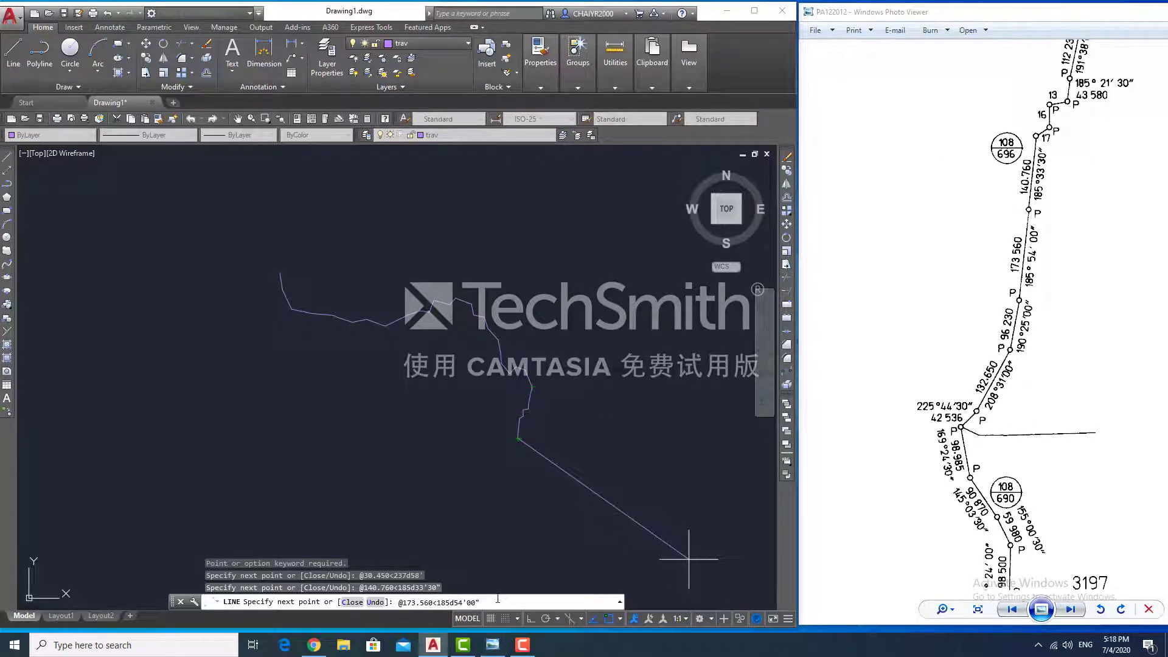
key("Return")
key("ctrl+2")
left_click(438, 603)
- Add legs 96.230, mistyped 1320650 at 208°31′, 42.536 and 98.985, then locate the runaway line
type("@96.230<190d25'00\"")
key("Return")
type("@1320650<208")
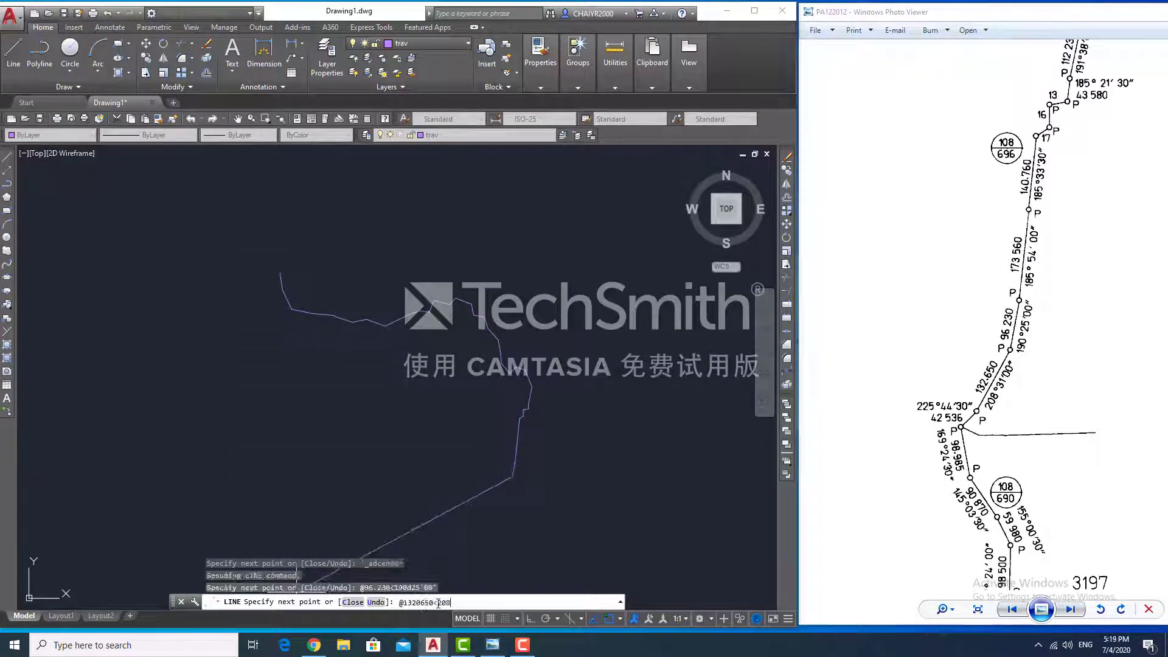
type("d31'00\"")
key("Return")
type("@42.536<225d44'30\"")
key("Return")
type("@98.985<1")
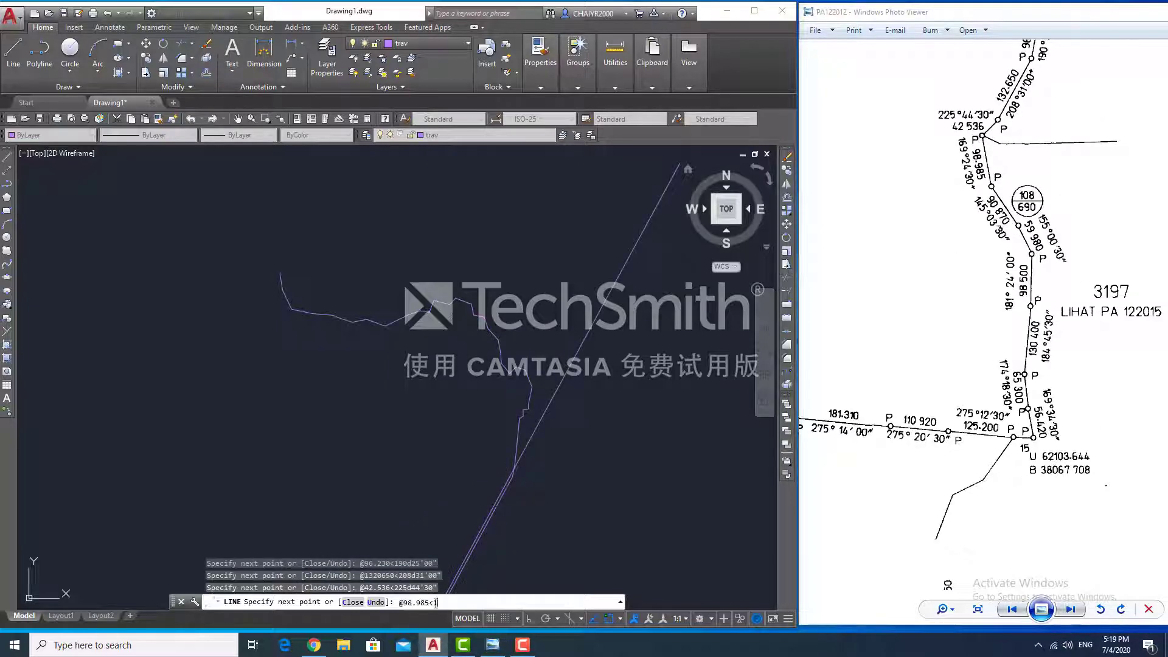
type("69d24'30\"")
key("Return")
middle_click_drag(509, 390, 601, 246)
key("Escape")
scroll(553, 339, "down", 12)
- Delete the mistaken overly long line and zoom out to the full drawing
left_click(608, 304)
key("ctrl+1")
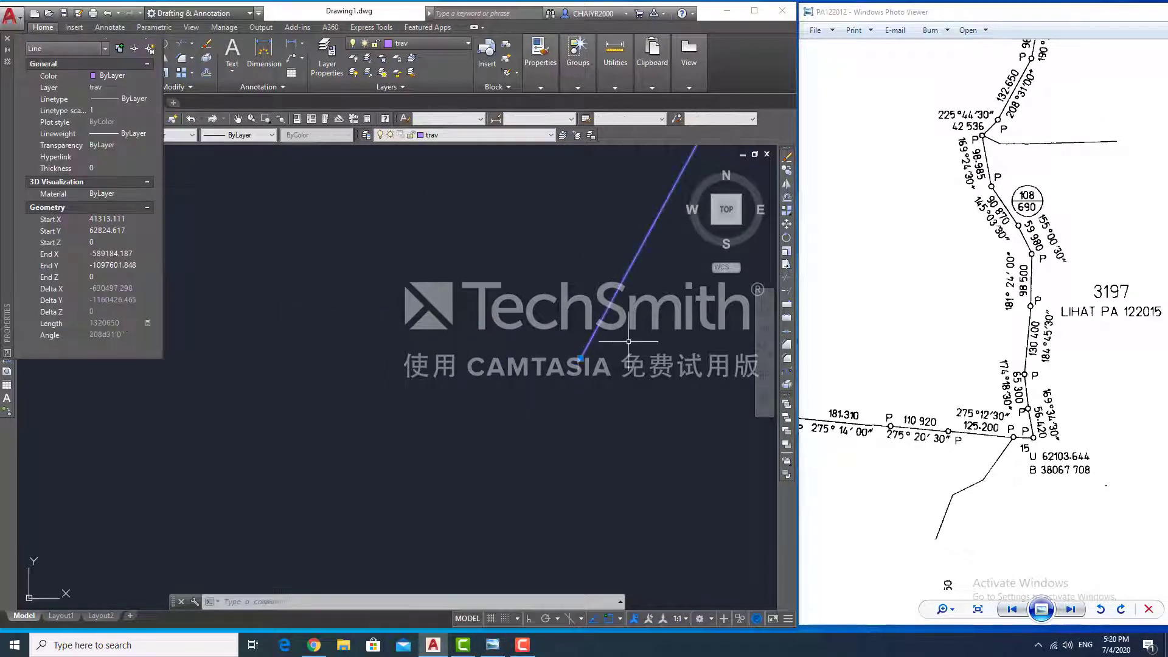
key("Delete")
type("z e")
scroll(597, 335, "up", 5)
- From the traverse end, draw legs 132.650 at 208°31'00" and 42.536 at 225°44'30"
type("l")
left_click(588, 200)
type("@132.650<208d31'00\"")
key("Return")
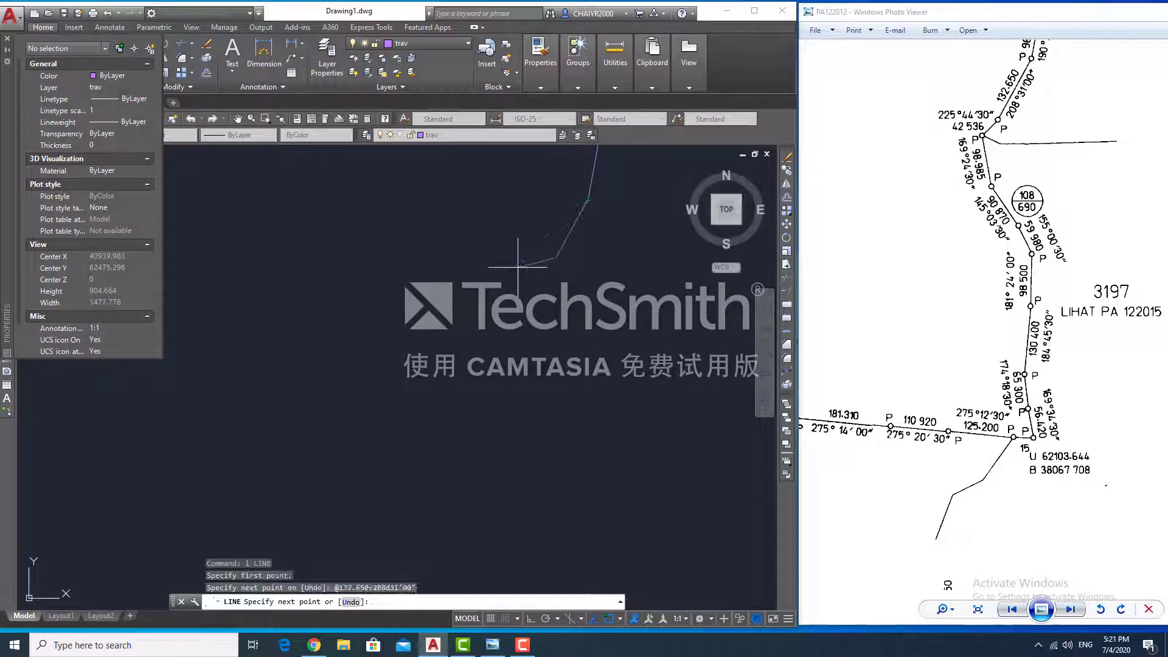
type("@42.536<225d44'30\"")
key("Return")
type("@98.985<16")
key("Escape")
- Draw legs 18.985 at 169°24'30", 90.870 at 145°03'30" and 59.980 at 155°00'30"
type("L")
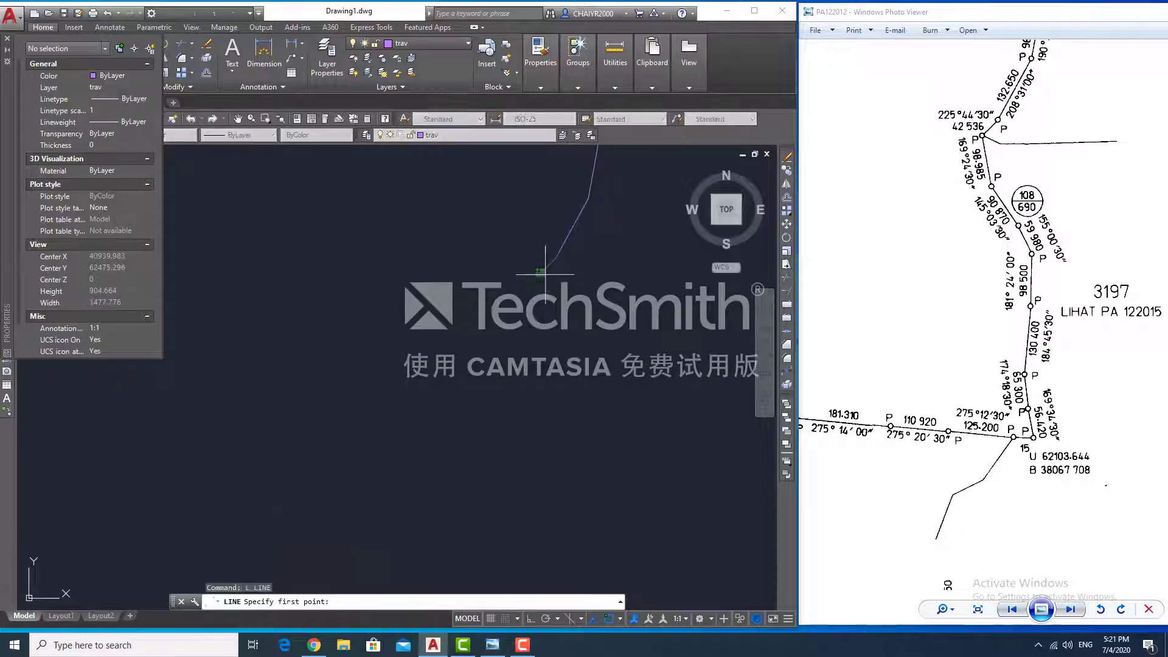
left_click(541, 274)
type("@18.985<169d24'30\"")
key("Return")
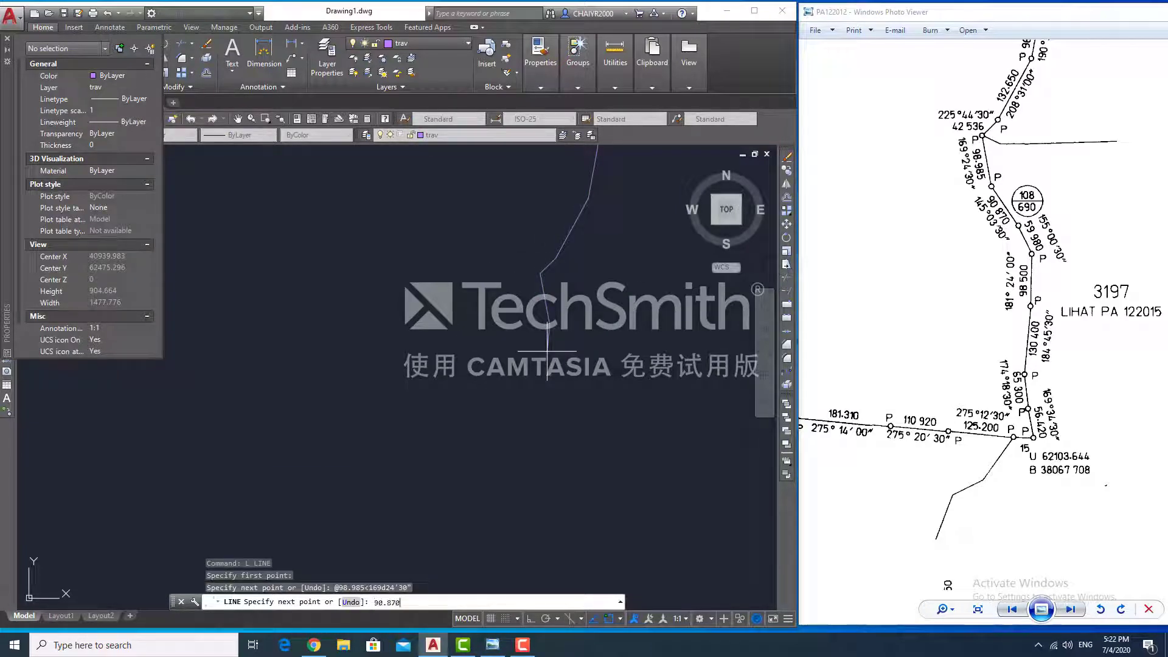
type("@90.870<145d03'30\"")
key("Return")
type("@59.980<155d00'30\"")
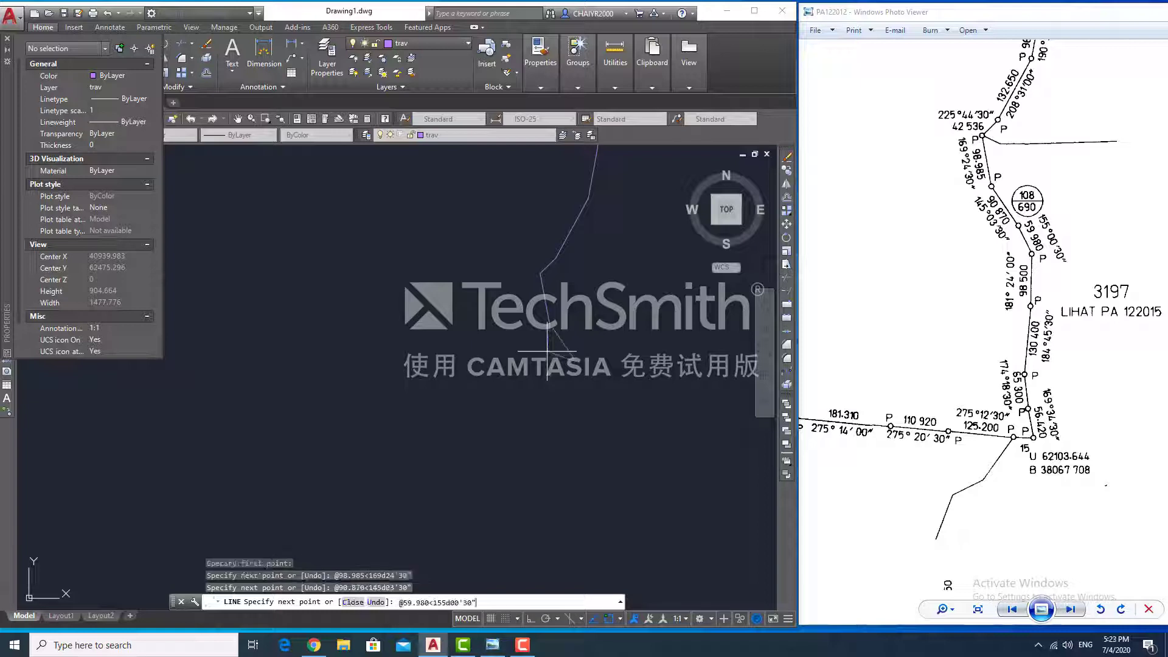
key("Return")
- Add legs 98.500 at 181°24'00", 130.400 at 184°45'30", 65.300, 56.420 and 38.170
type("@98.500<181")
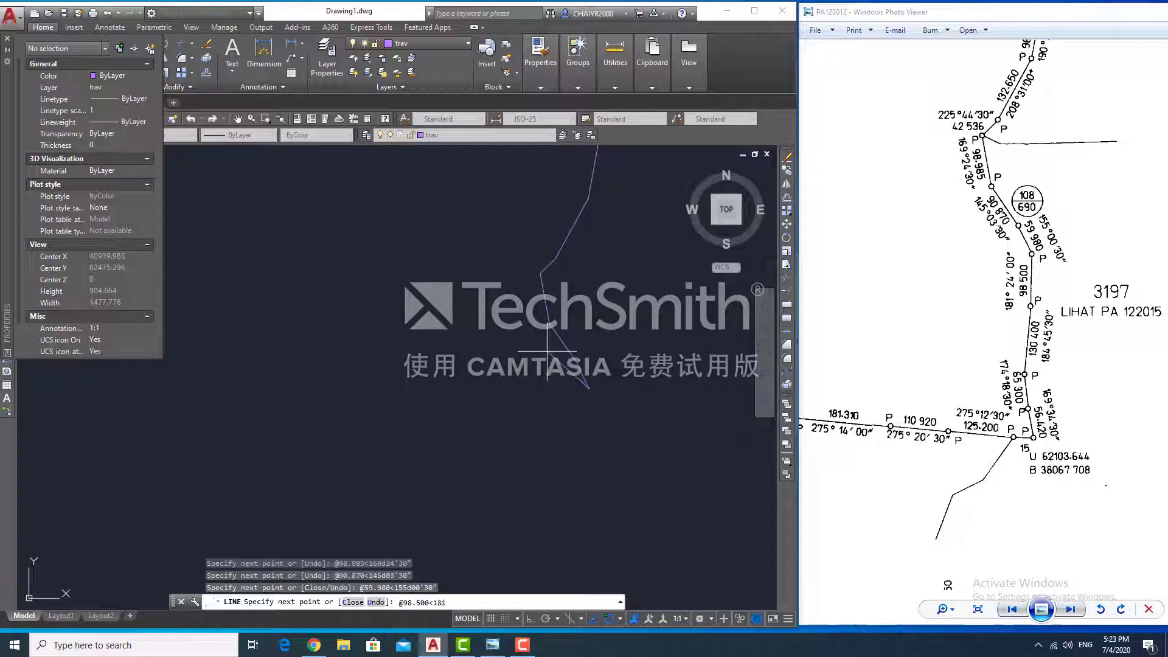
type("d24'00\"")
key("Return")
type("@130.400<184d45'30\"")
key("Return")
type("@65.")
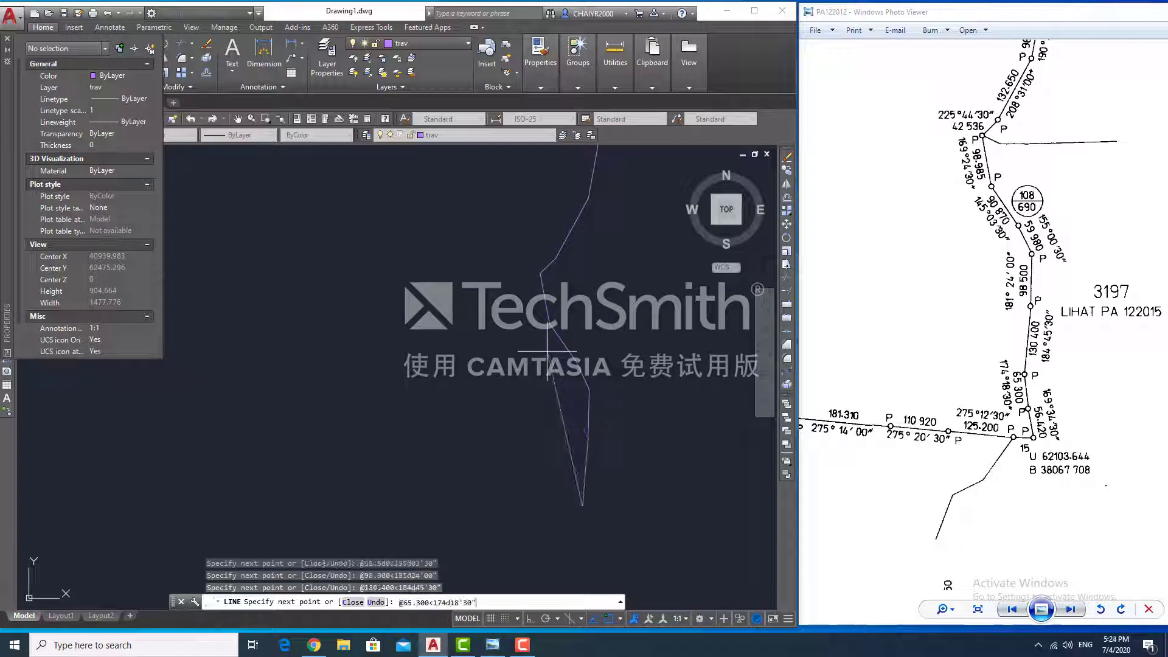
key("Return")
type("@56.420<169d34'30\"")
key("Return")
type("@38.")
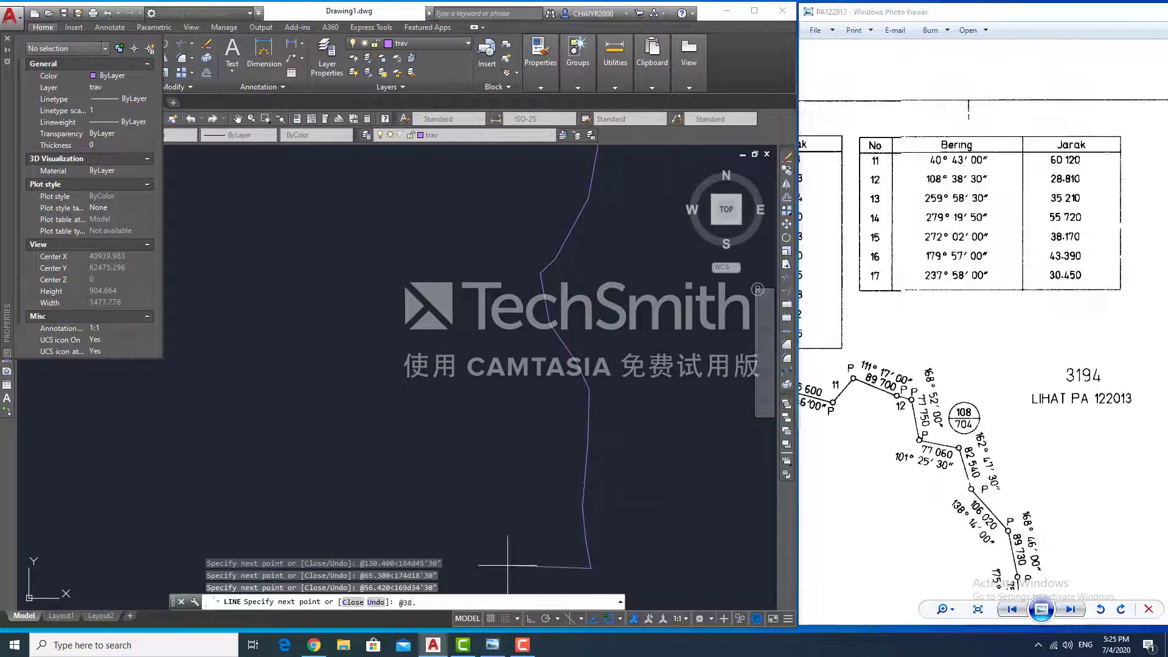
key("Return")
- Turn west with legs 125.2, 110.920, 181.310 and 124.600 on bearings near 275°
left_click_drag(949, 566, 1074, 73)
left_click(669, 605)
type("@125.2<275d12'30\"")
key("Return")
type("@110.920<275d20'30\"")
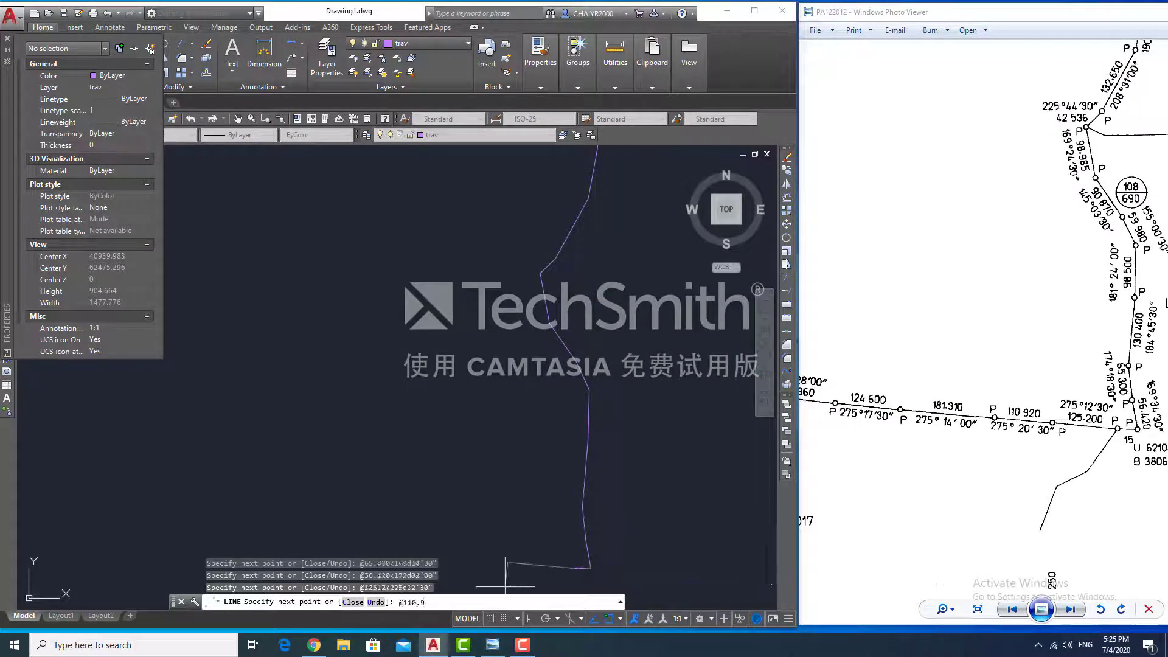
key("Return")
type("@181.310<275d14'30\"")
key("Return")
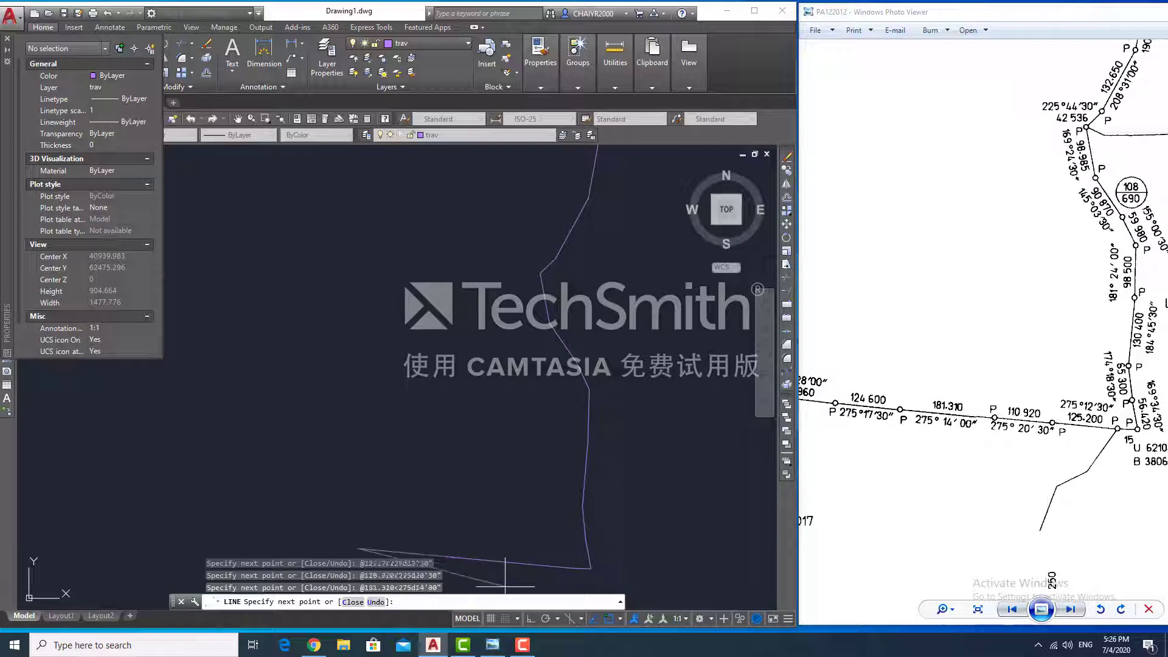
type("275d17'30\"")
key("Return")
- Add legs 148.960, 90.710, 144.700, 103.130 and 141.050 on bearings 275°30'–278°49'
left_click_drag(867, 427, 1165, 467)
left_click(428, 580)
type("@148.960<276d28'00\"")
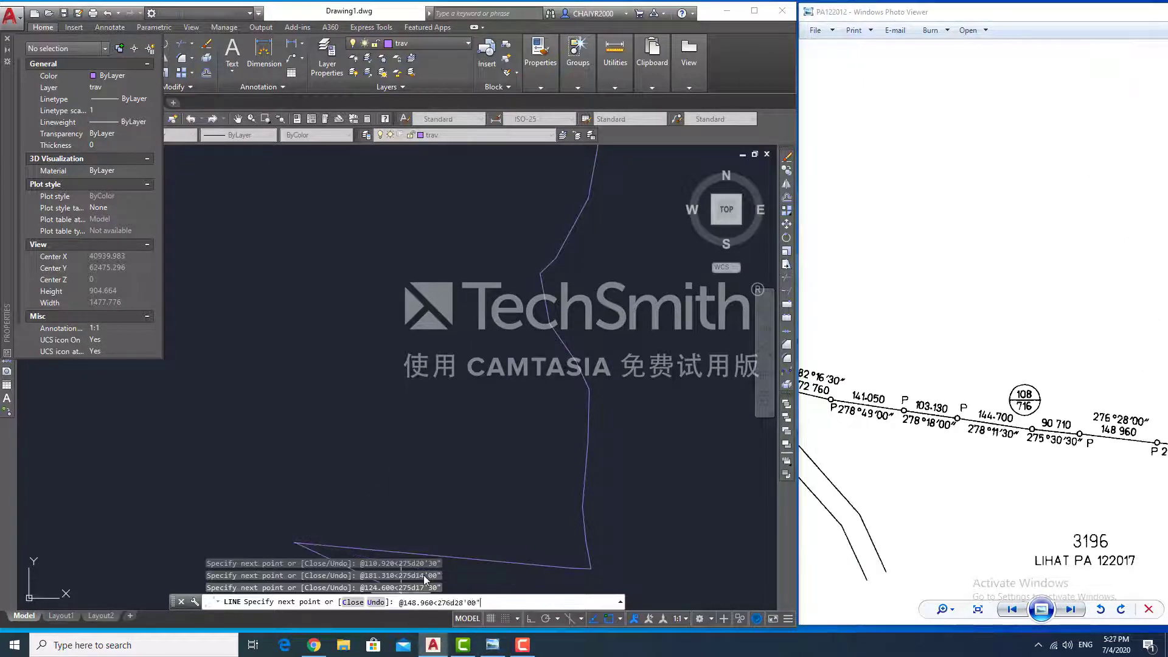
key("Return")
type("@90.710<275d30'30\"")
key("Return")
type("@144.700<278d11'30\"")
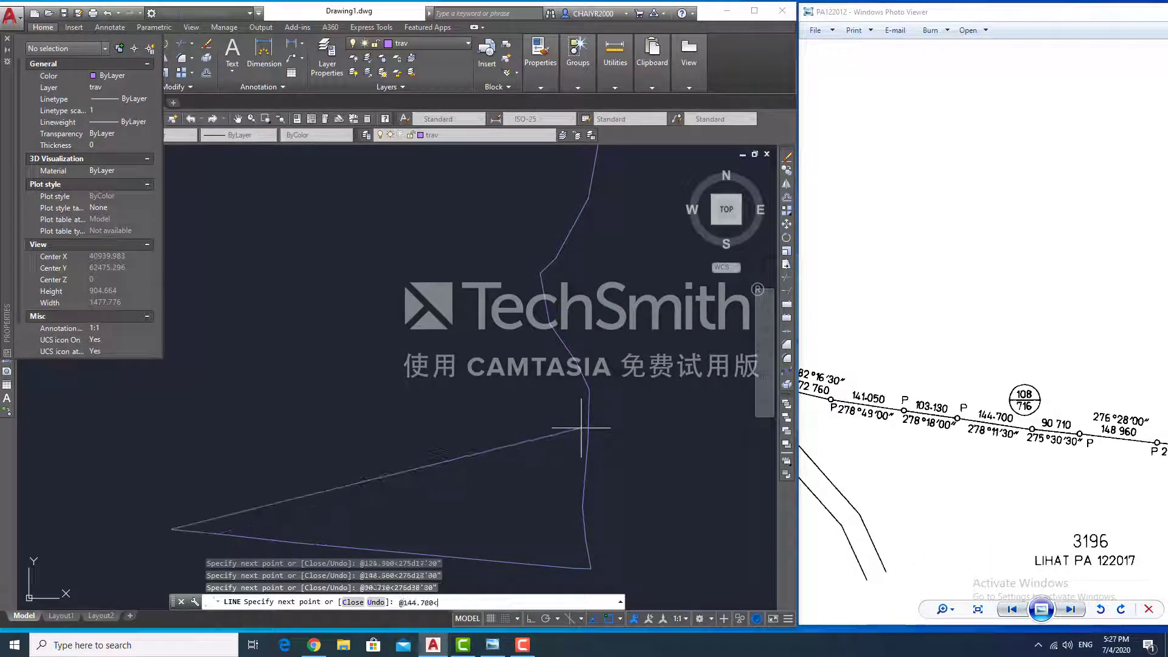
key("Return")
type("@103.130<278d18'00\"")
key("Return")
type("@141.050<278d49'00\"")
key("Return")
- Add legs 72.760 at 282°16'30" and 81.918 at 274°50'20"
scroll(573, 428, "down", 6)
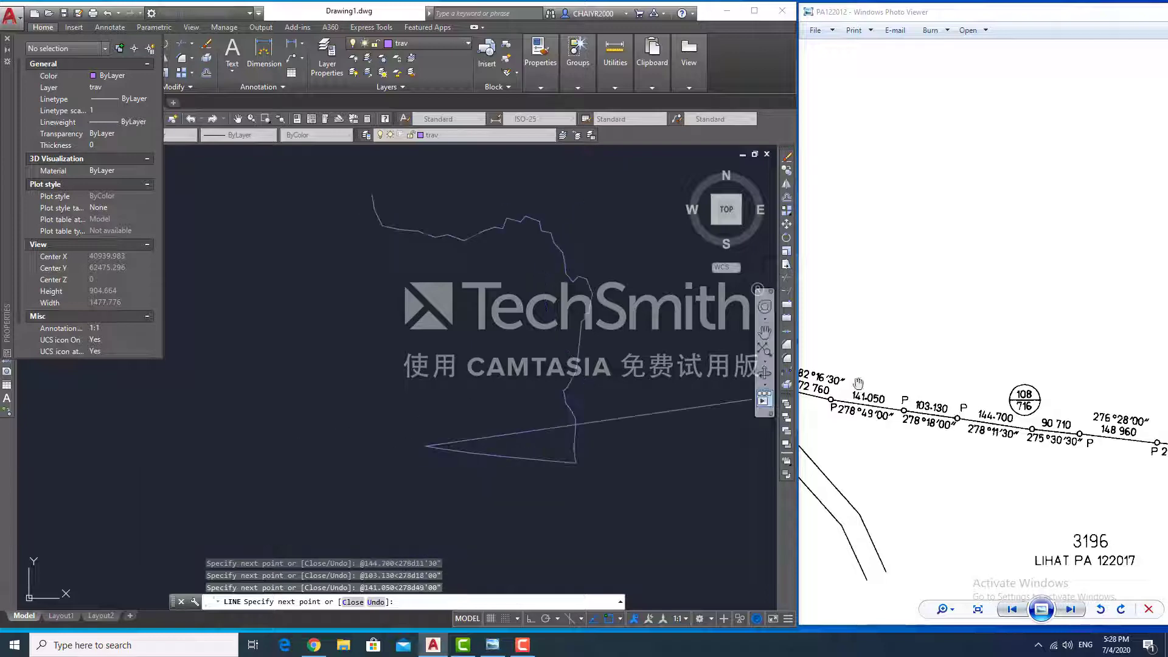
left_click_drag(851, 388, 1167, 488)
left_click(334, 439)
type("@72.760<282d16'30\"")
key("Return")
scroll(947, 227, "down", 3)
left_click(446, 600)
type("@81.918<274d50'20\"")
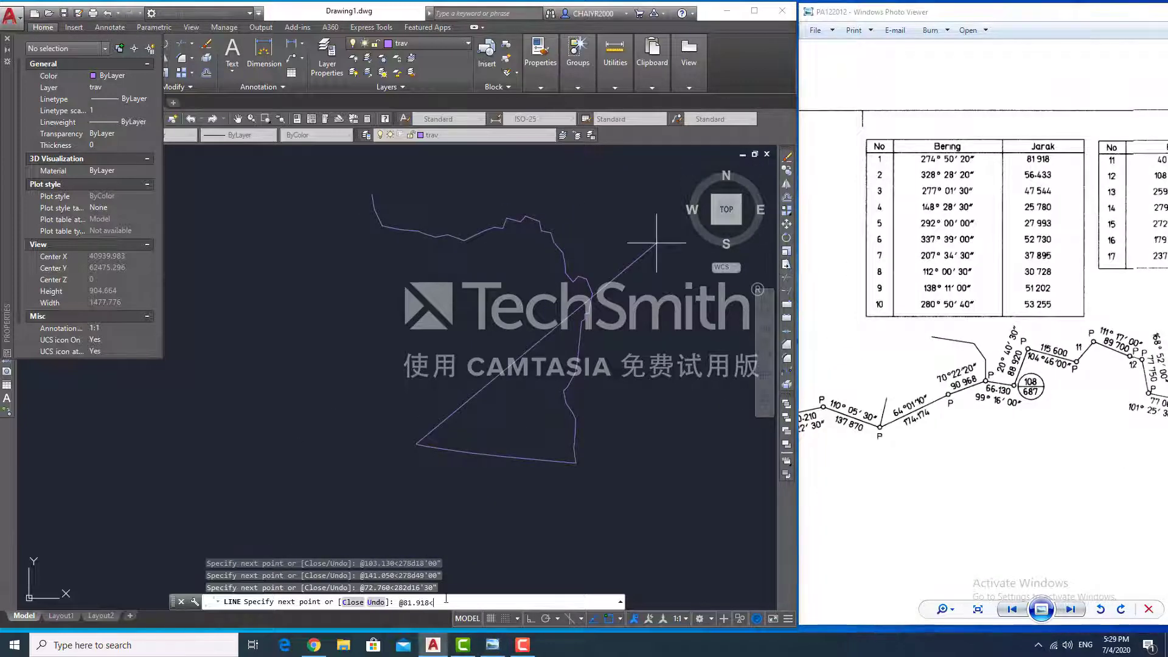
key("Return")
- Using the scan's bearing table, add legs 47.544 and 113.290, both at 277°01'30"
left_click_drag(1006, 313, 1007, 182)
left_click_drag(1129, 385, 1014, 396)
scroll(1013, 397, "down", 2)
left_click_drag(984, 270, 751, 418)
left_click(582, 527)
type("@47.544<277d01'30\"")
key("Return")
left_click_drag(994, 524, 1144, 390)
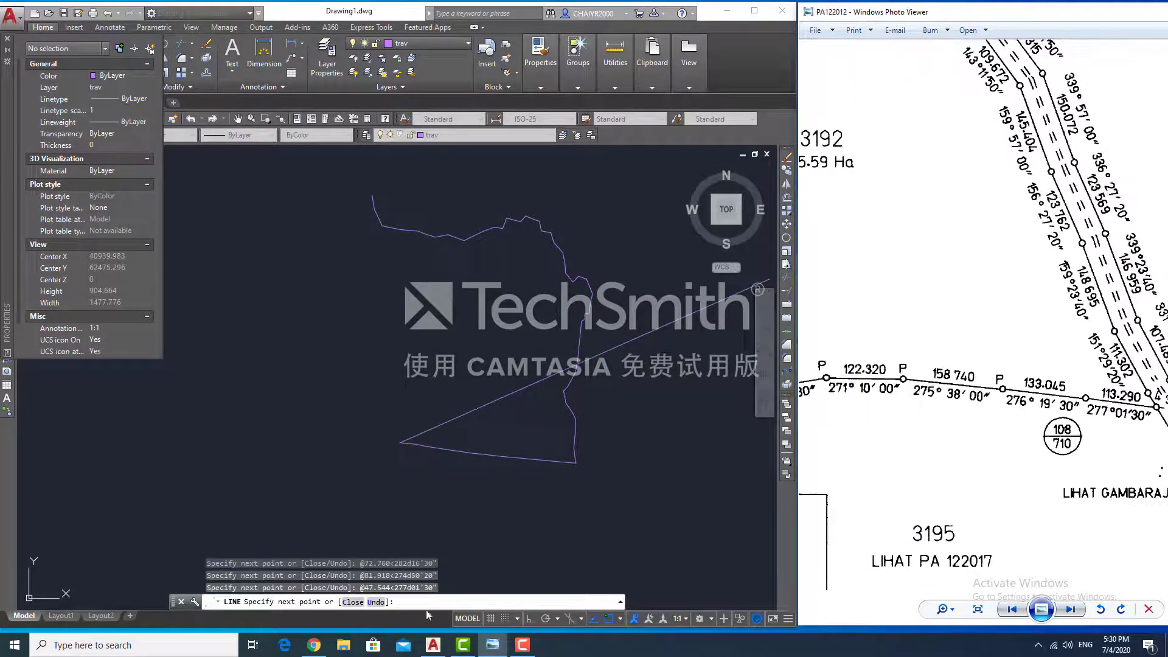
left_click(432, 591)
type("@113.290<277d01'30\"")
key("Return")
- Add legs 133.045 at 276°19'30", 158.740 at 275°38', 122.320 at 271°10' and 159.940 at 260°30'30"
type("@133.045<276d19'30\"")
key("Return")
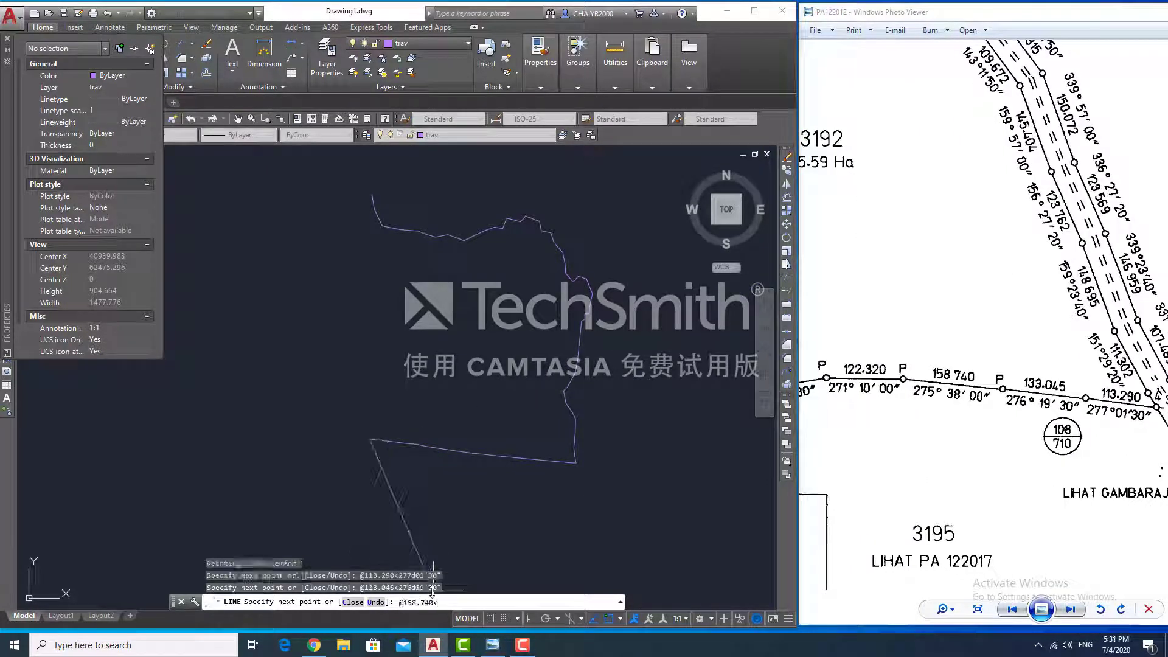
type("@158.740<275d38'00\"")
key("Return")
type("@122.320<271d10'00\"")
key("Return")
type("@159.940<260d30'30\"")
key("Return")
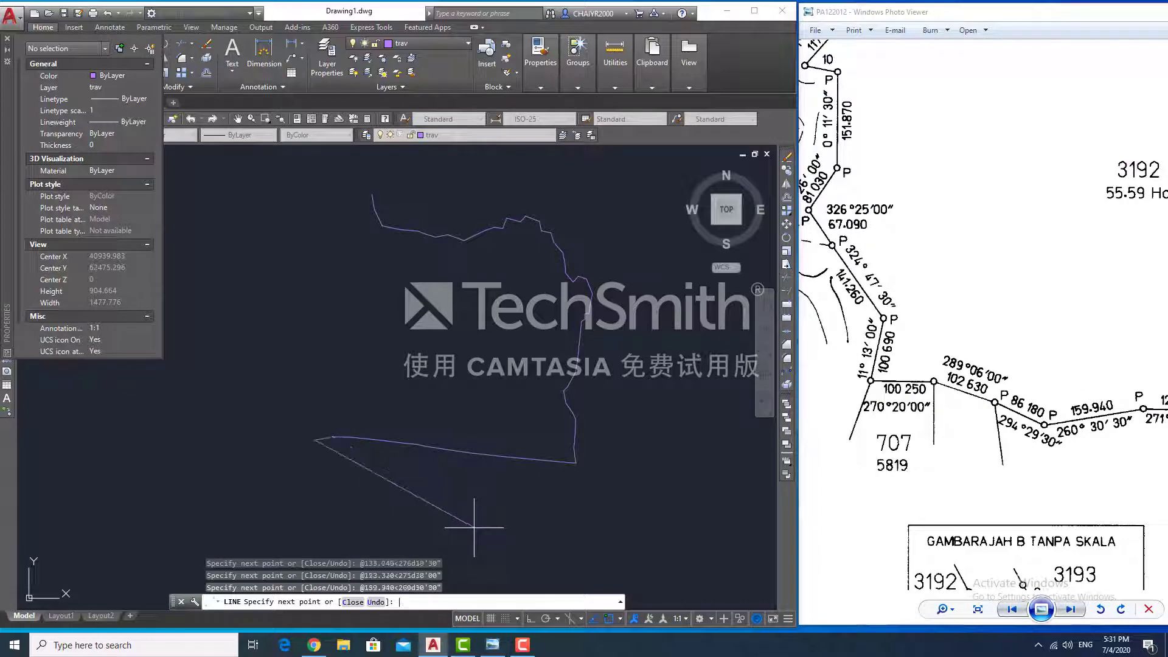
- Add legs 102.630 at 289°06', 100.250 at 270°20', 100.690 at 11°13' and 141.260 at 324°47'30"
type("@86.180<294d@102.630<289d06'00\"")
key("Return")
type("@100.250<270d20'")
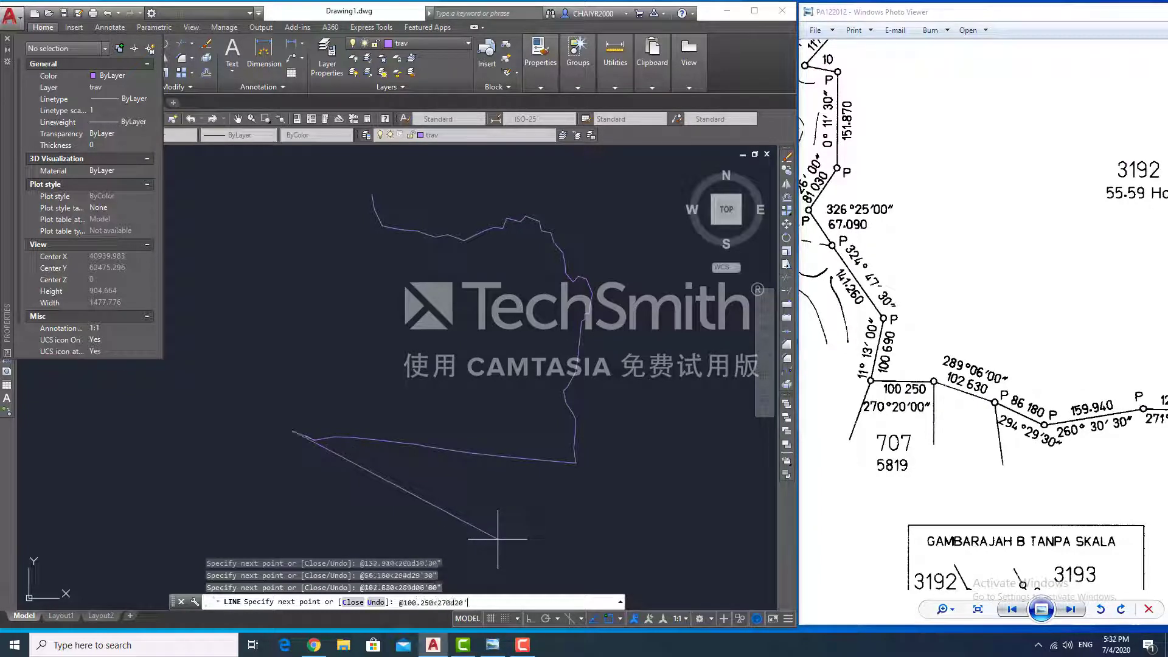
type("00\"")
key("Return")
type("@100.690<11d13'00\"")
key("Return")
type("@141.260<324d47'30\"")
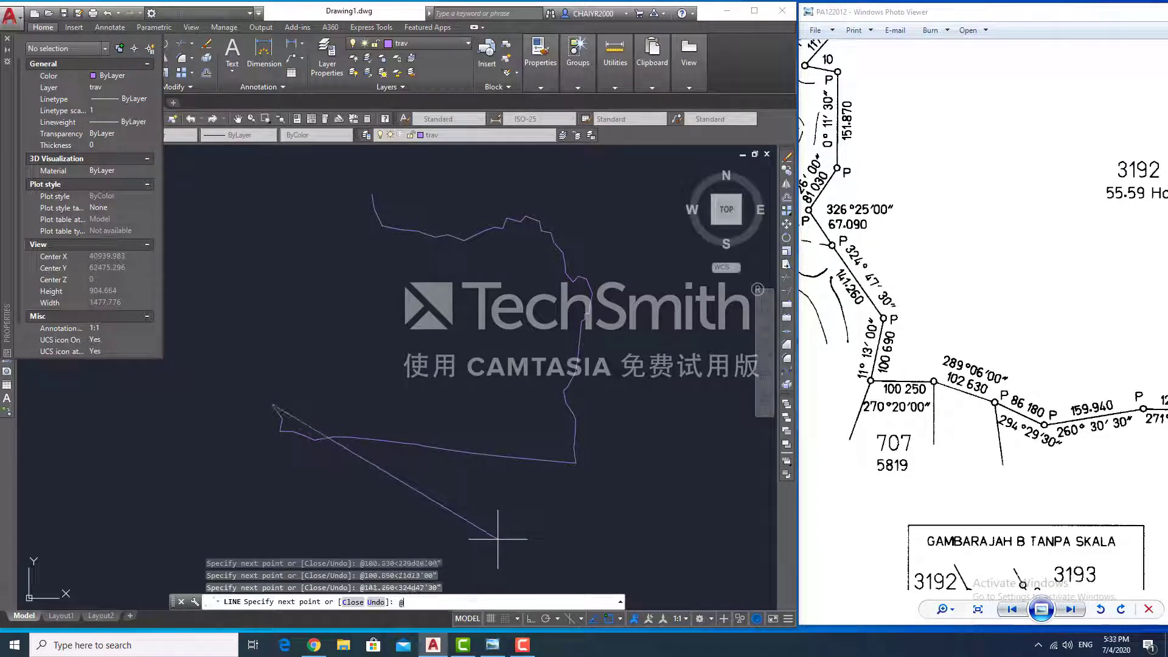
key("Return")
type("@67.090<326d25'00")
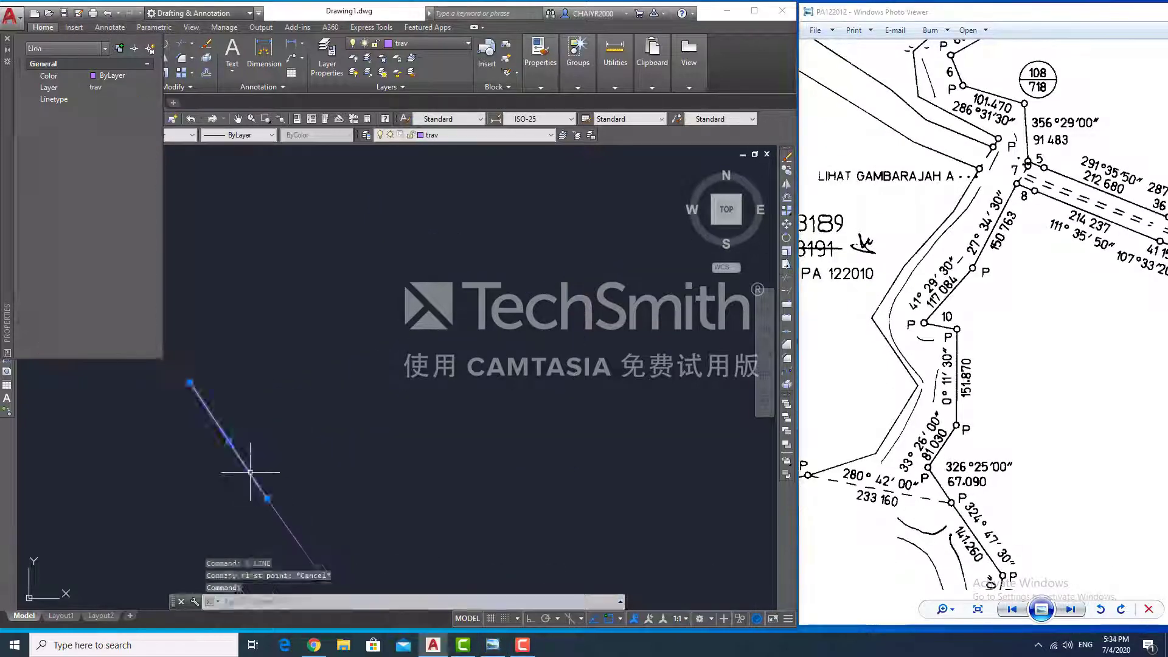
- From the traverse end, draw legs 233.160<280°42', 81.030<33°26', 151.870<0°11'30", 53.255<280°50'40", 150.763<27°34'30"
type("l")
key("Return")
left_click(266, 499)
type("@233")
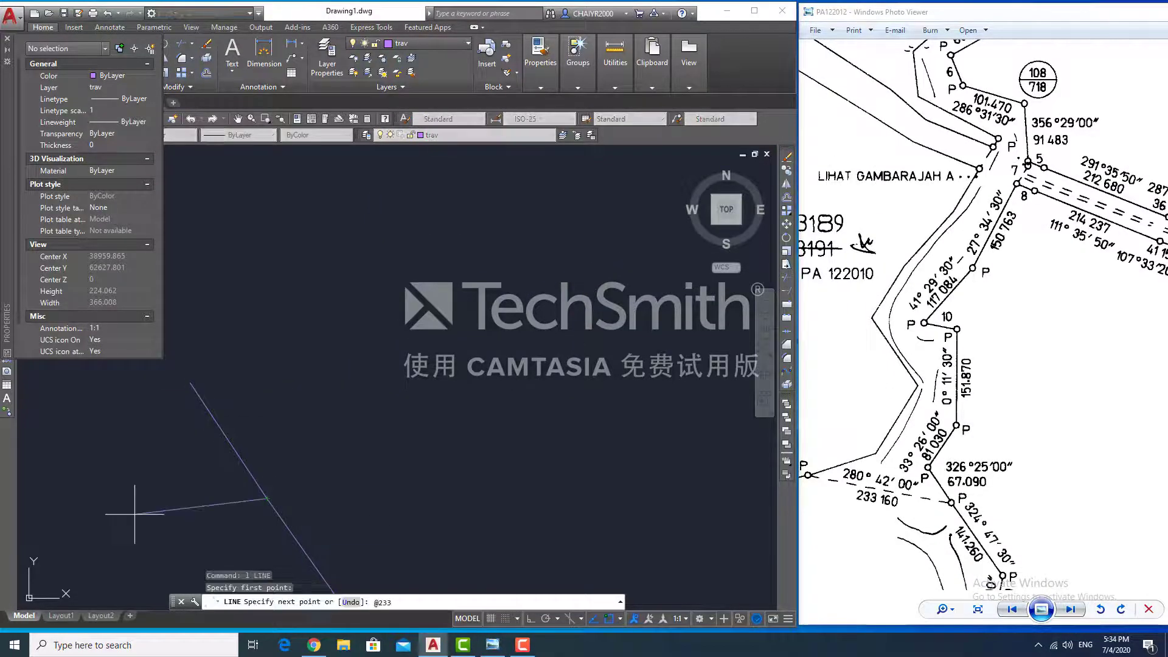
type(".160<280d42'00\"")
key("Return")
scroll(135, 515, "down", 6)
type("@81.030<33d26'00\"")
key("Return")
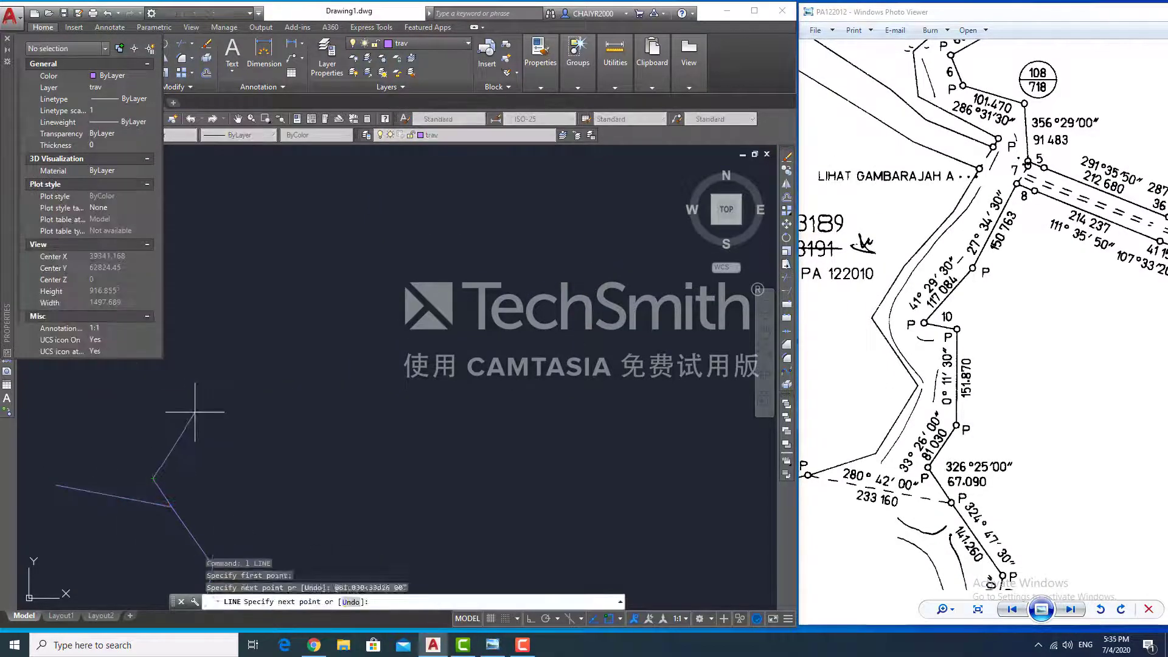
type("@151.870<0d11'30\"")
key("Return")
type("@5")
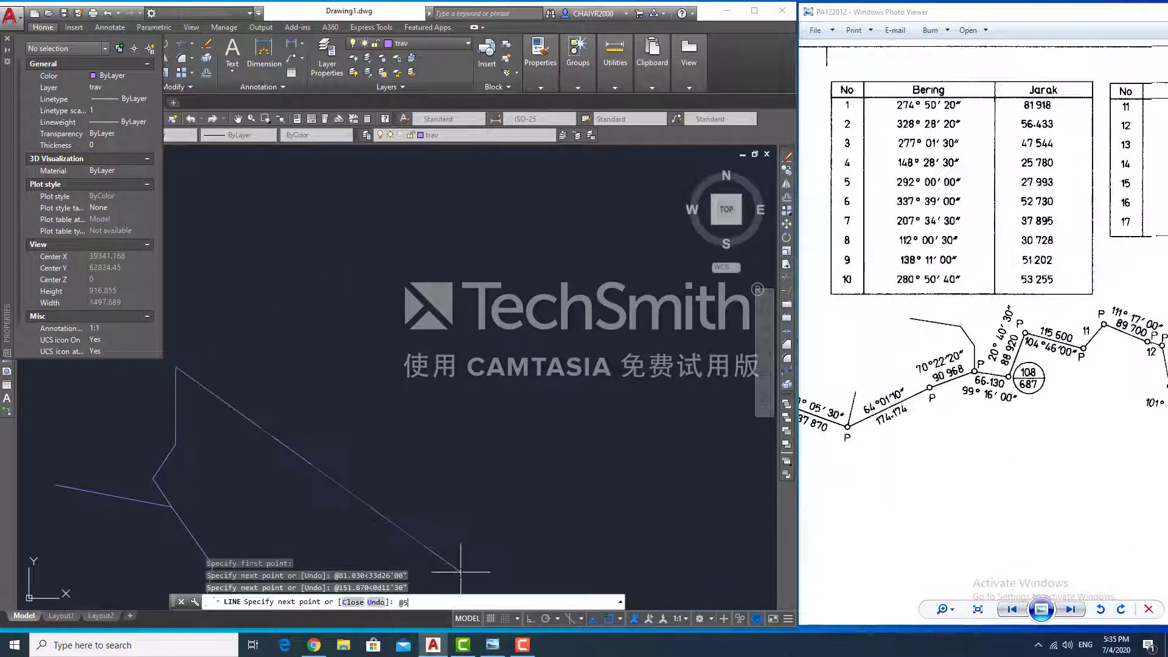
type("3.255<280d50'40\"")
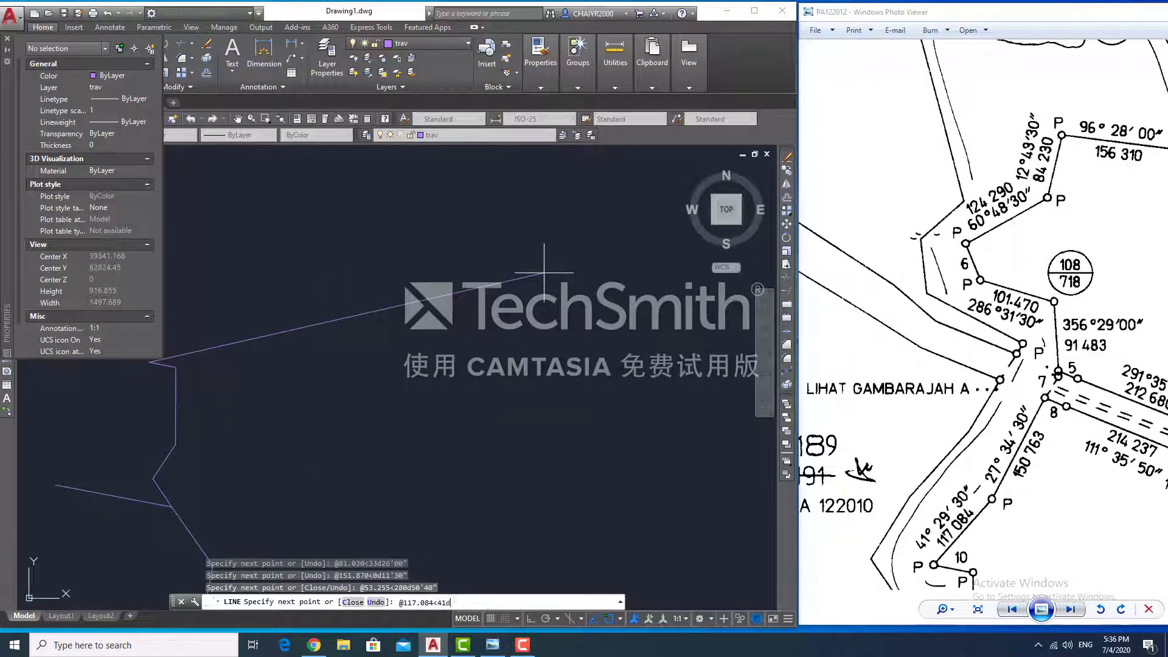
key("Return")
type("@150.763<27d34")
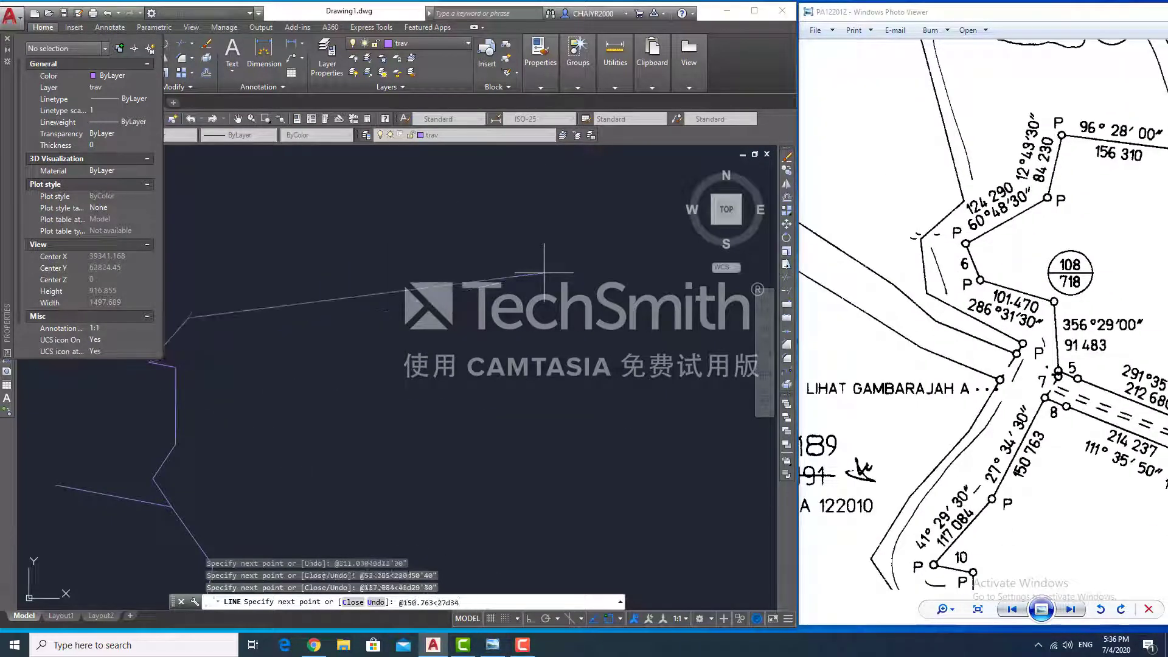
type("'30\"")
key("Return")
- Check the bearing table and add the 37.895 leg at 207°34'30"
left_click_drag(1081, 426, 1038, 426)
scroll(1013, 377, "up", 5)
scroll(1001, 393, "down", 6)
left_click_drag(1001, 392, 931, 408)
type("@37")
key("Return")
scroll(208, 270, "up", 5)
scroll(1004, 182, "down", 6)
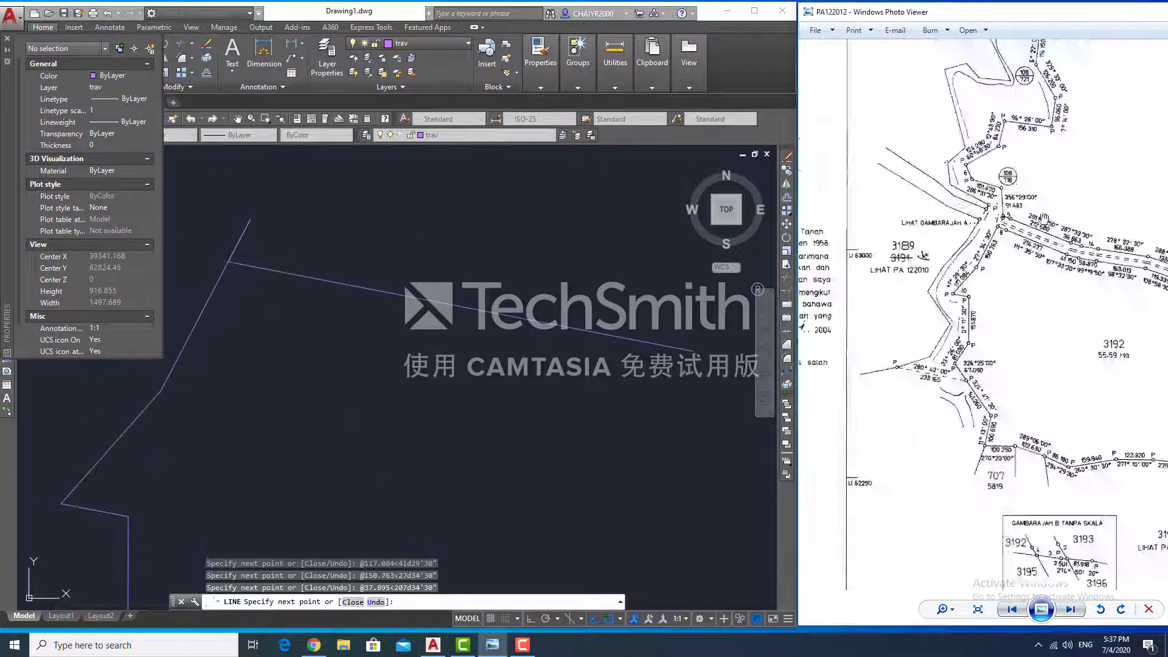
scroll(1027, 294, "up", 5)
scroll(1010, 269, "down", 5)
scroll(991, 438, "up", 6)
scroll(991, 438, "down", 6)
scroll(943, 274, "up", 5)
- End the line run and erase the stray segment
key("Escape")
left_click(239, 241)
key("Delete")
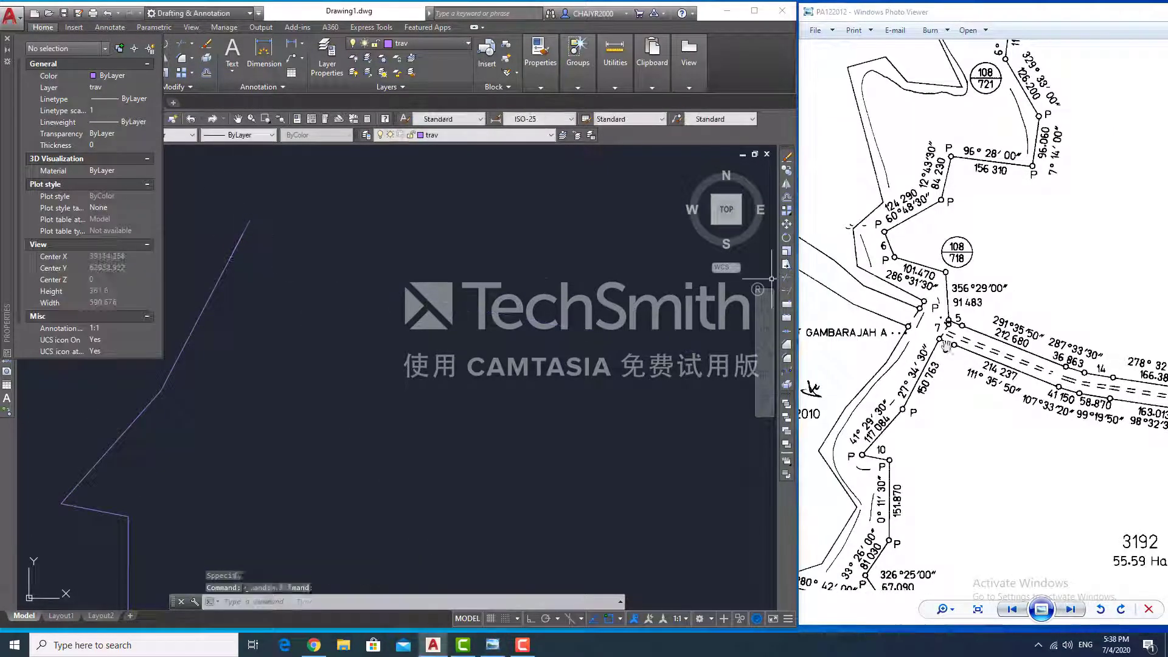
- Start a new line run with legs 214.237<111°35'50", 41.150<107°33'20", 58.870<99°19'50"
type("l")
key("Return")
left_click(251, 219)
left_click_drag(974, 334, 951, 335)
type("@30.")
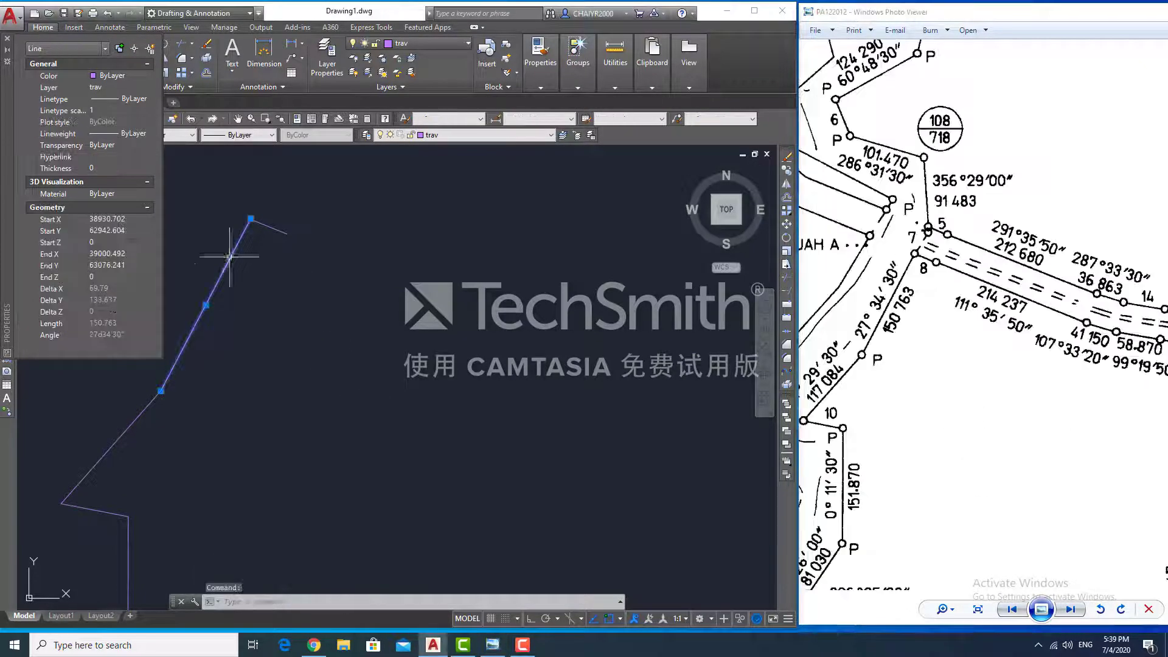
type("214.237<111d35'50\"")
key("Return")
type("@41")
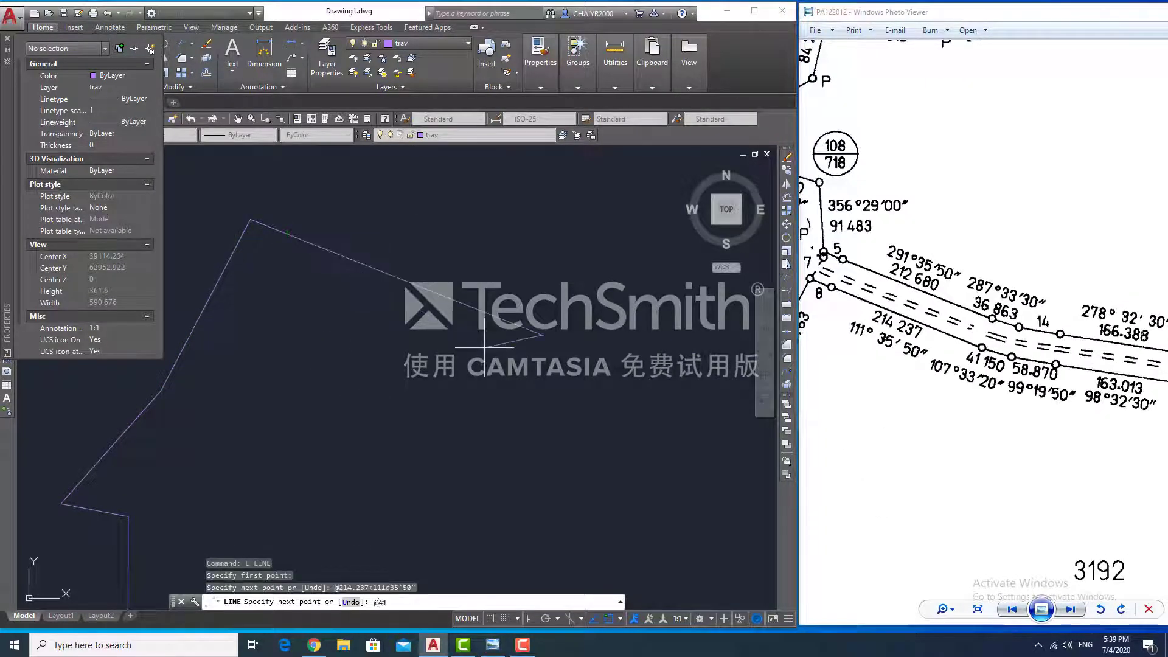
type(".150<107d33'20\"")
key("Return")
type("@58.870,99d19'50\"")
key("Return")
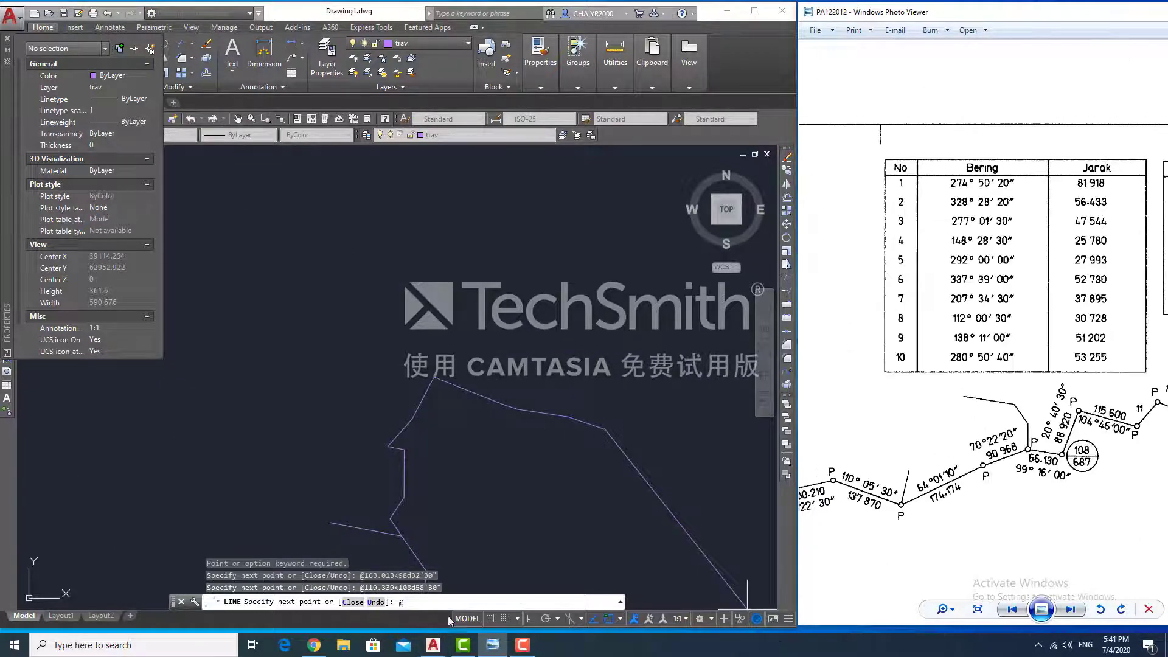
- Continue with legs 51.202<138°11'00", 109.672<143°11'50" and 145.404
type("51.202<138d11'00\"")
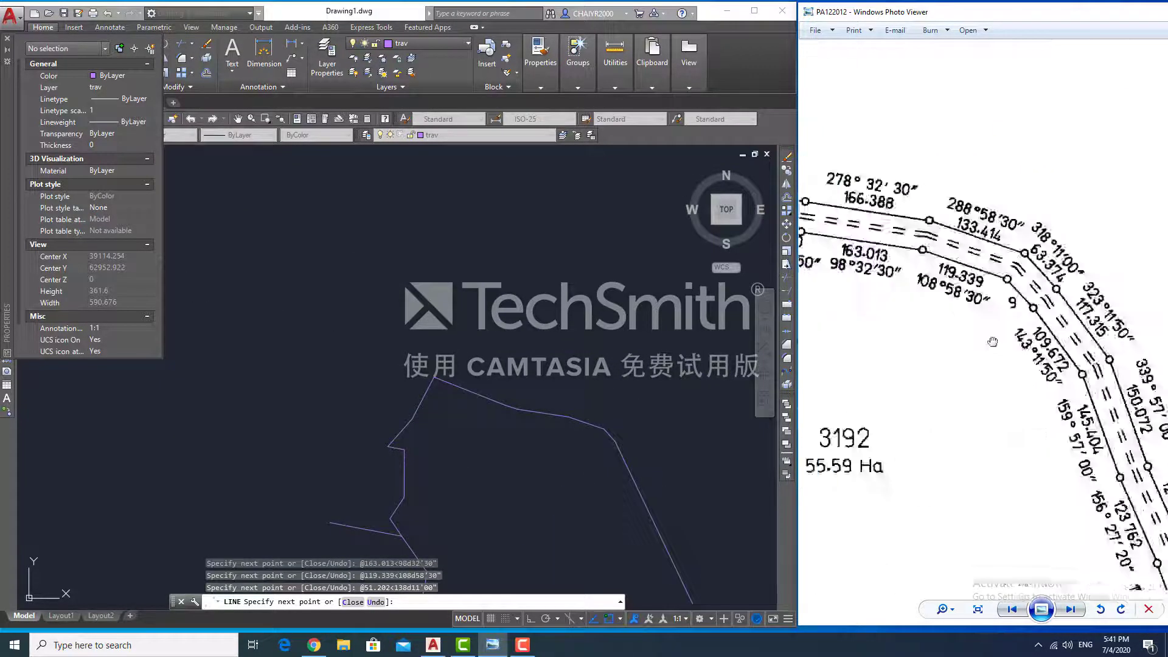
key("Return")
type("109.672<143d11'50\"")
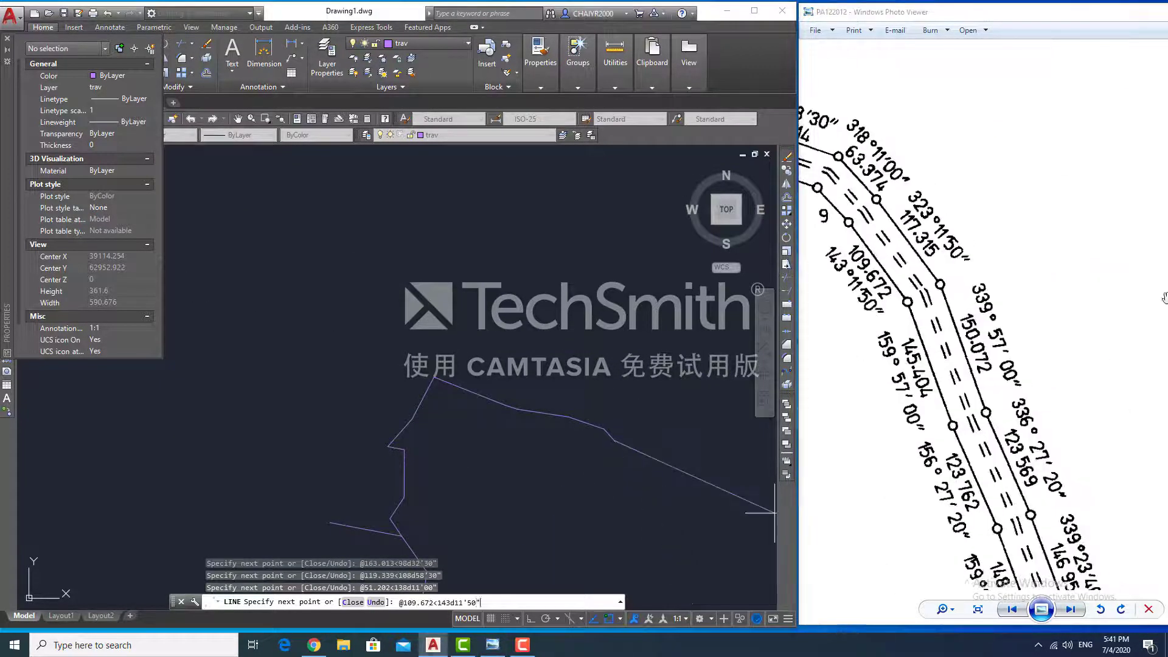
key("Return")
type("@145.404")
key("Return")
- Add legs 123.762<156°27'20", 148.695<159°23'40", 111.302<151°29'20", then end the line run
middle_click_drag(774, 513, 600, 399)
type("@123.762<156d27'20\"")
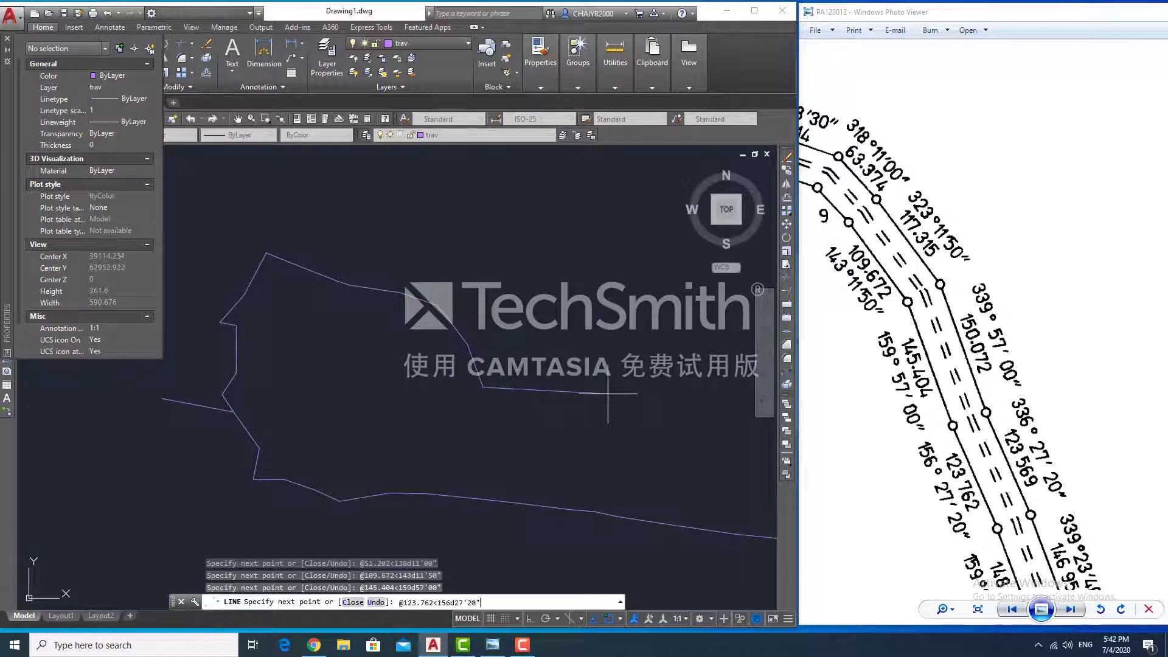
key("Return")
type("@")
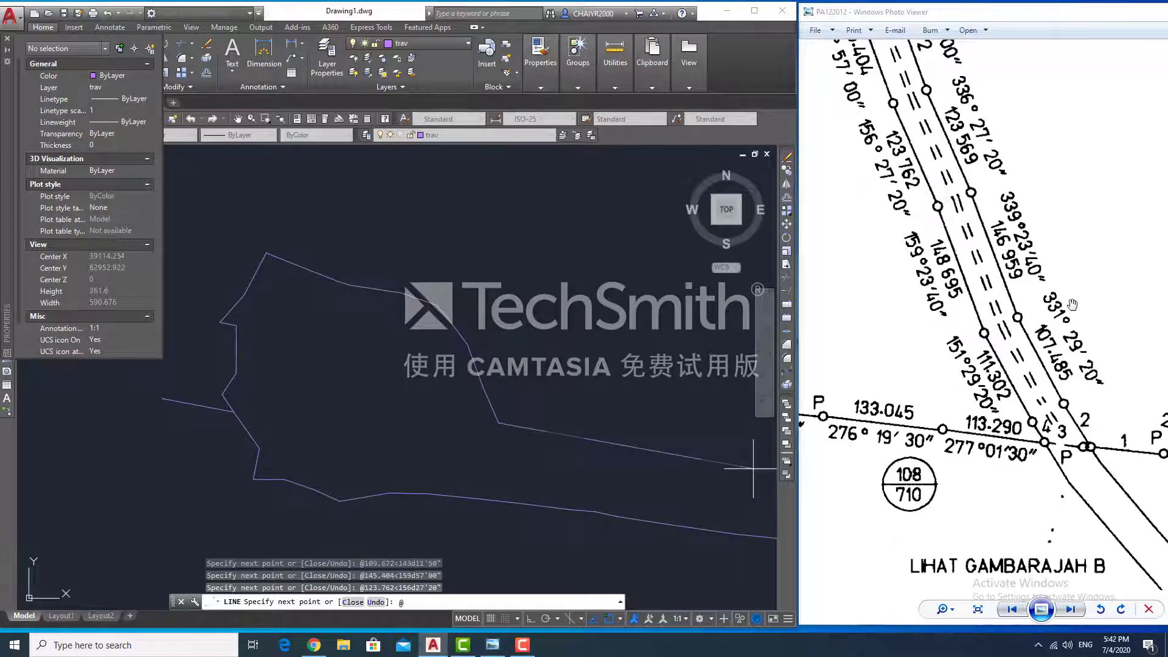
type("148.695<159d23'40\"")
key("Return")
type("@111.302<151d29'20\"")
key("Return")
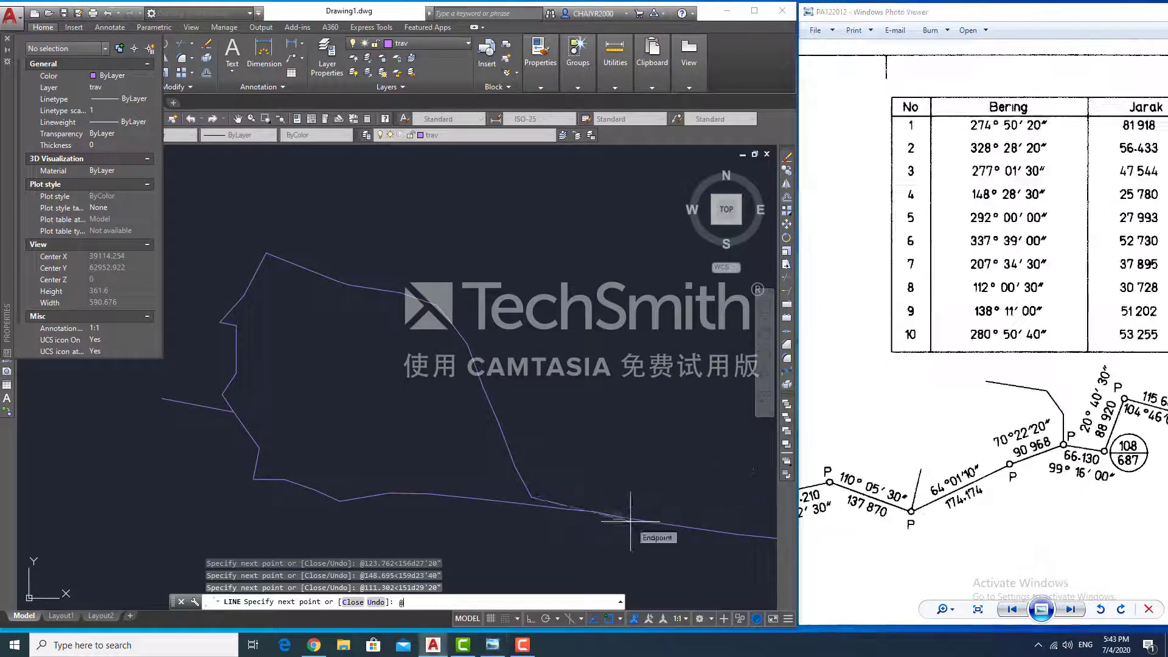
type("@25.780<148d28'30\"")
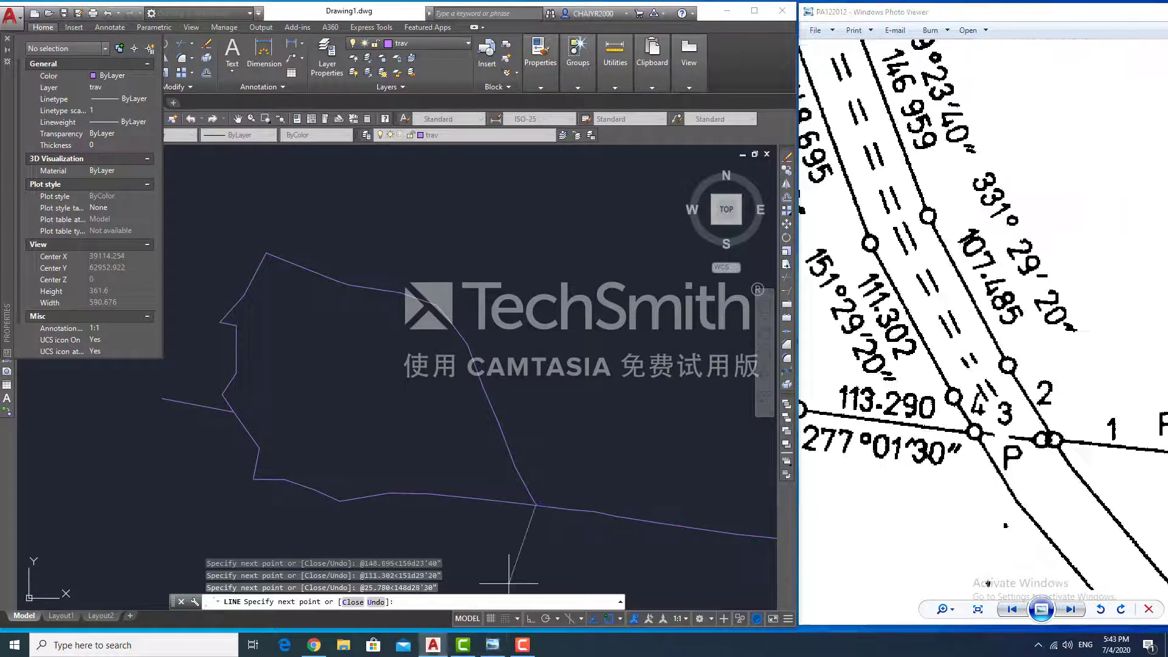
key("Return")
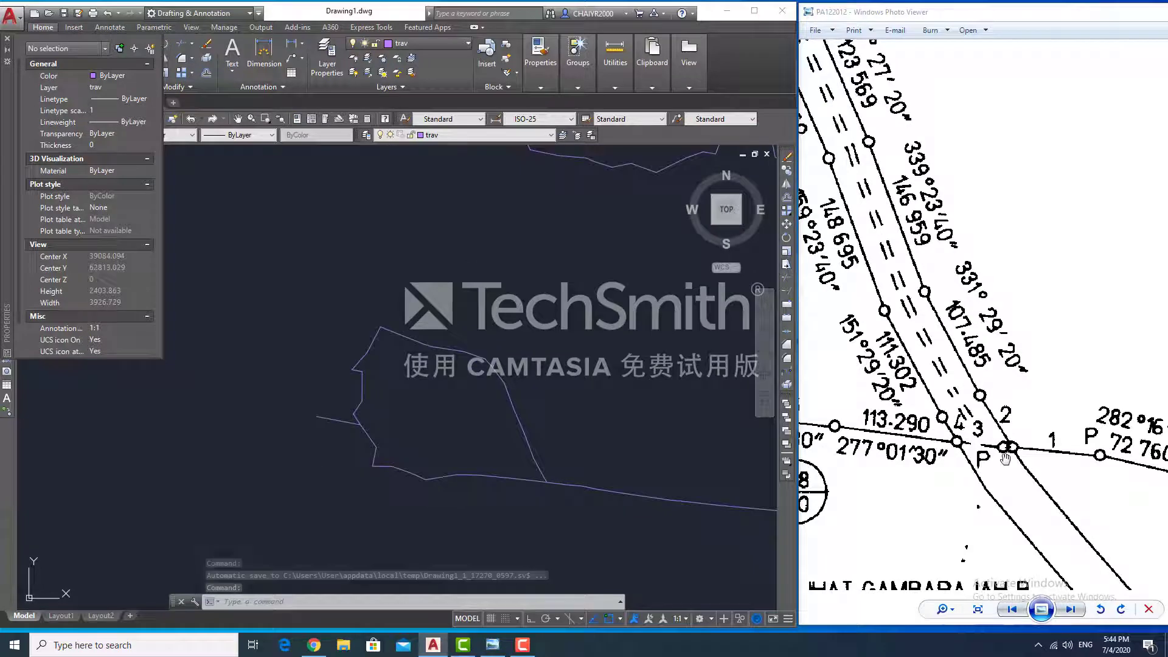
- Inspect the 47.544 and 133.045 boundary segments
scroll(1006, 458, "up", 1)
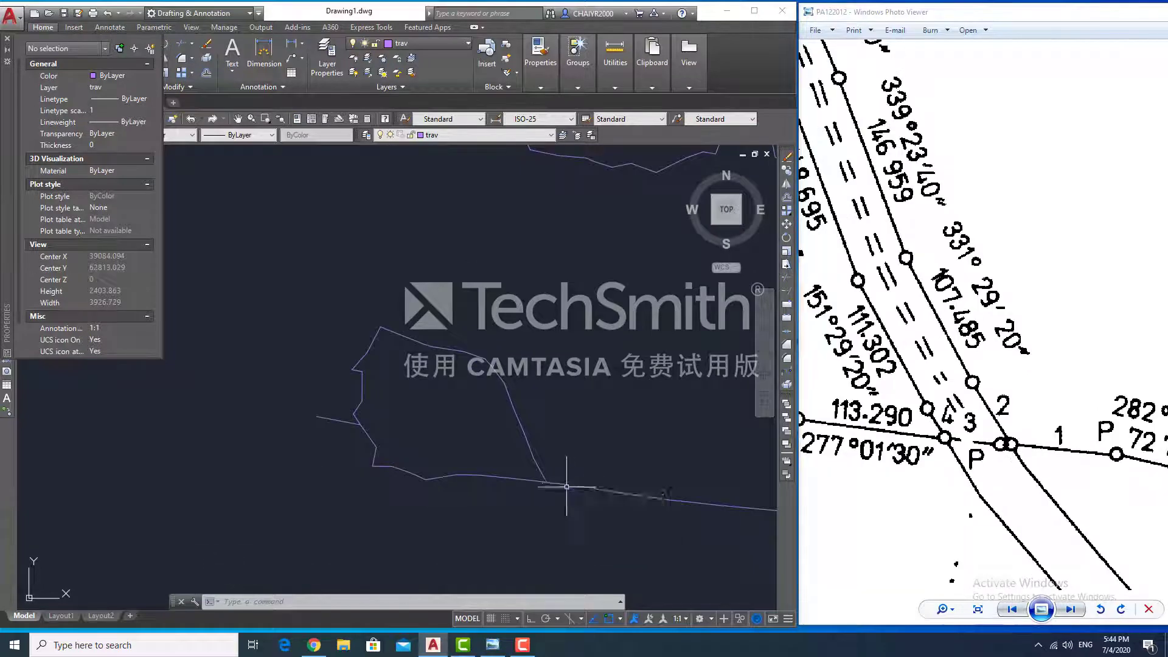
scroll(566, 487, "up", 5)
left_click(426, 435)
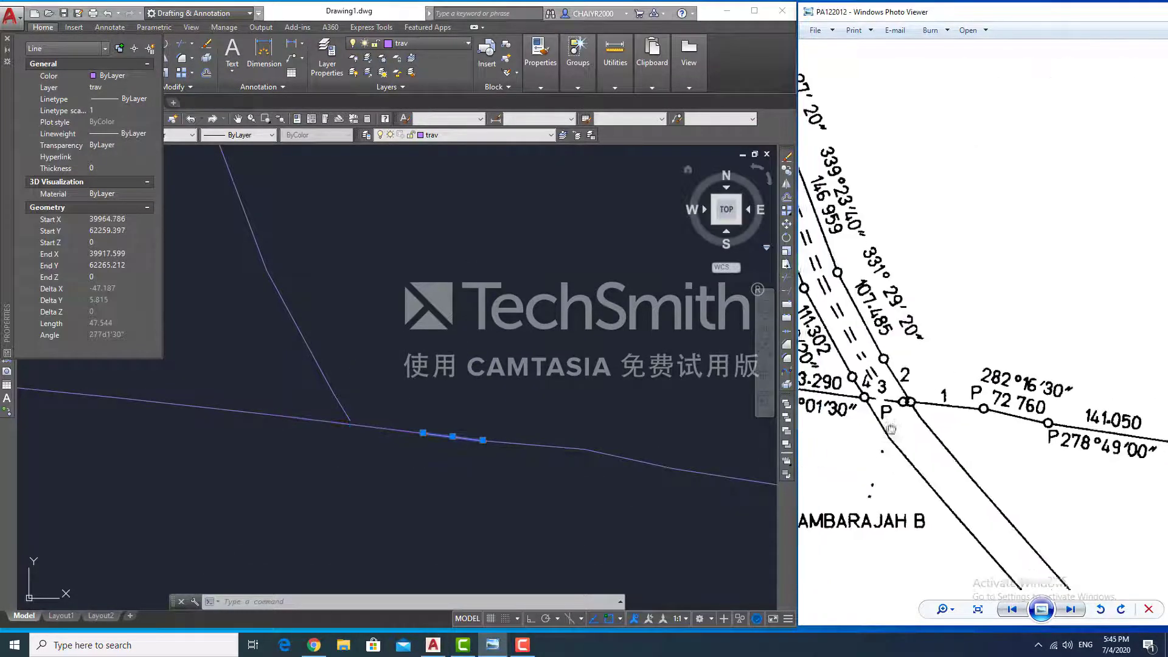
key("Escape")
left_click(251, 412)
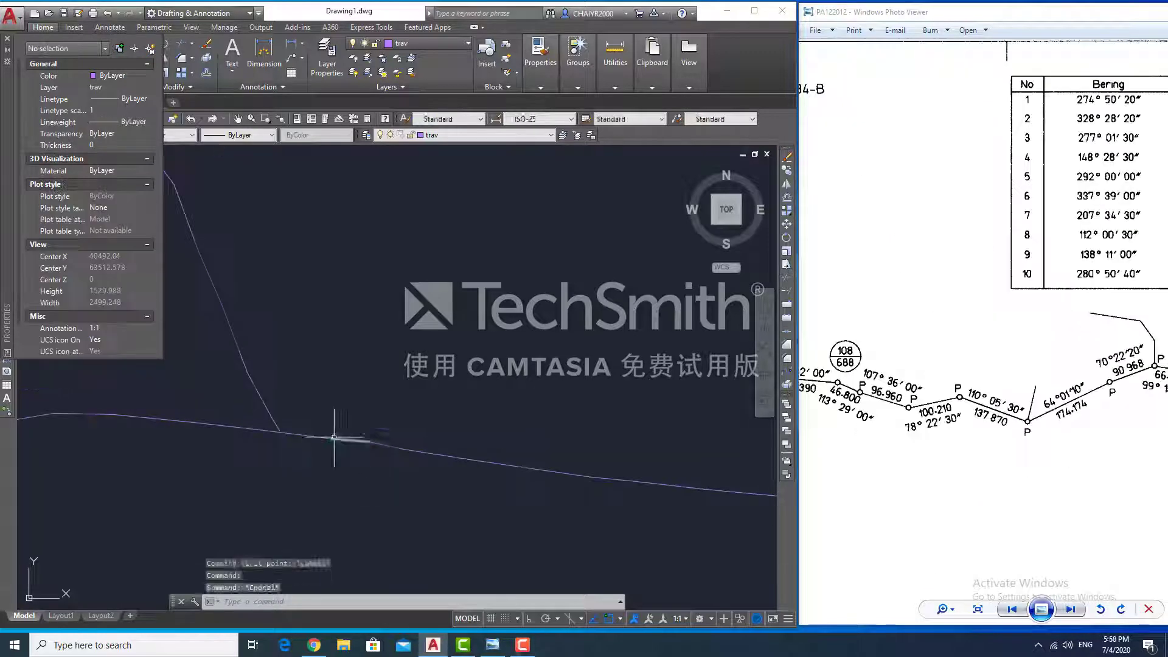
- Draw legs 56.433<328°28'20", 107.485<331°29'20", 146.959<339°23'40", 123.569<336°27'20"
type("@56.433")
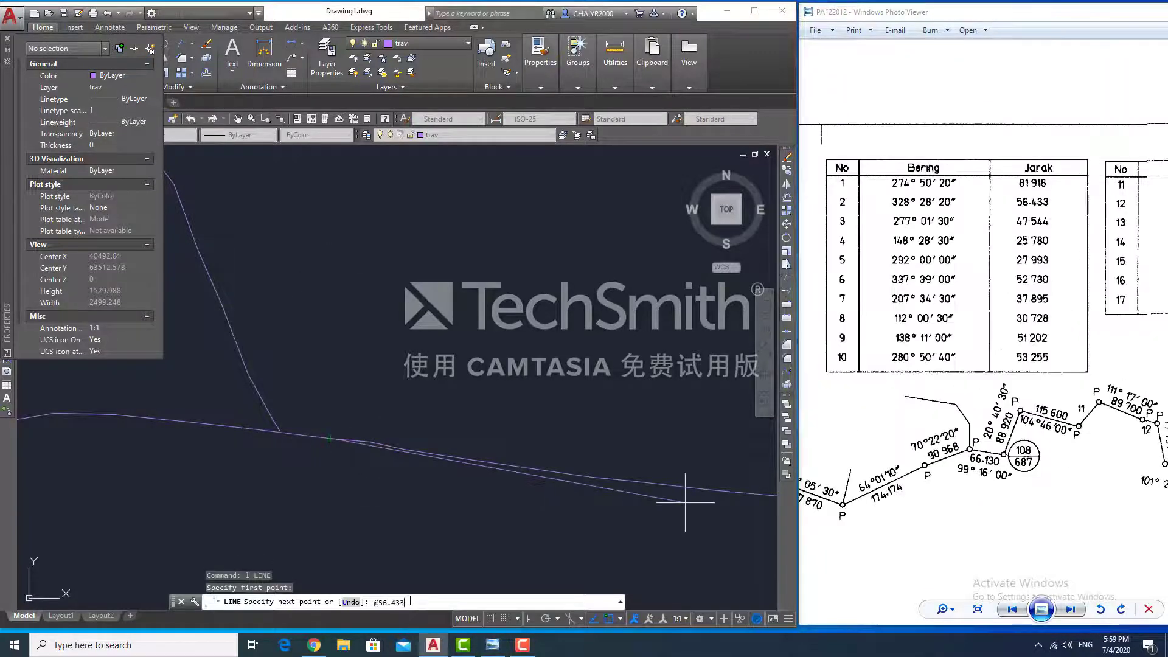
type("<328d28'20\"")
key("Return")
type("@107.485")
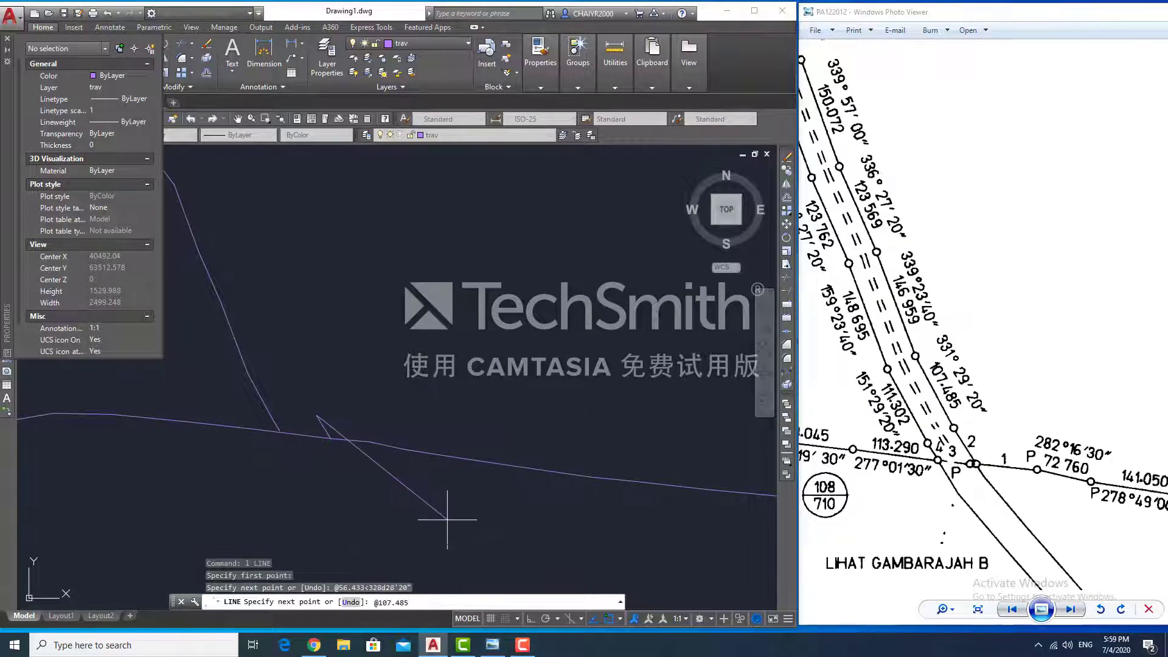
type("<331d29'20\"")
key("Return")
type("@146.959<339d23'40\"")
key("Return")
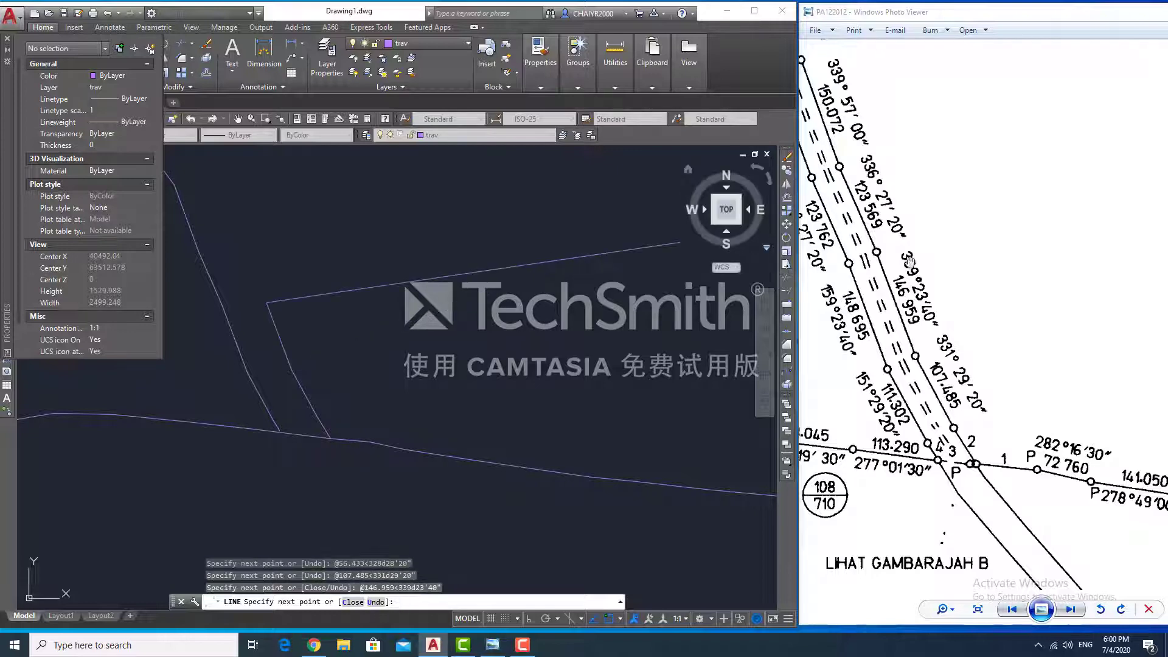
type("@123.569<336d27'20\"")
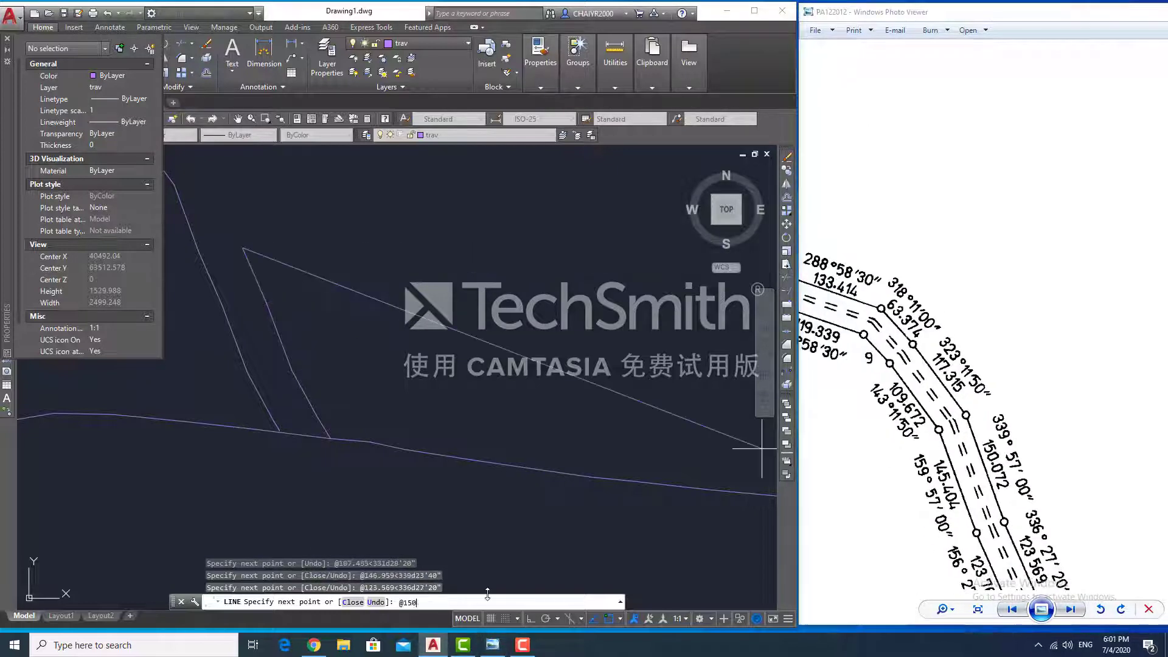
key("Return")
- Add legs 150.072<339°57', 117.315<323°11'50", 63.374<318°11'50", 133.414<288°58'30"
type("@150.072<339d57'00\"")
key("Return")
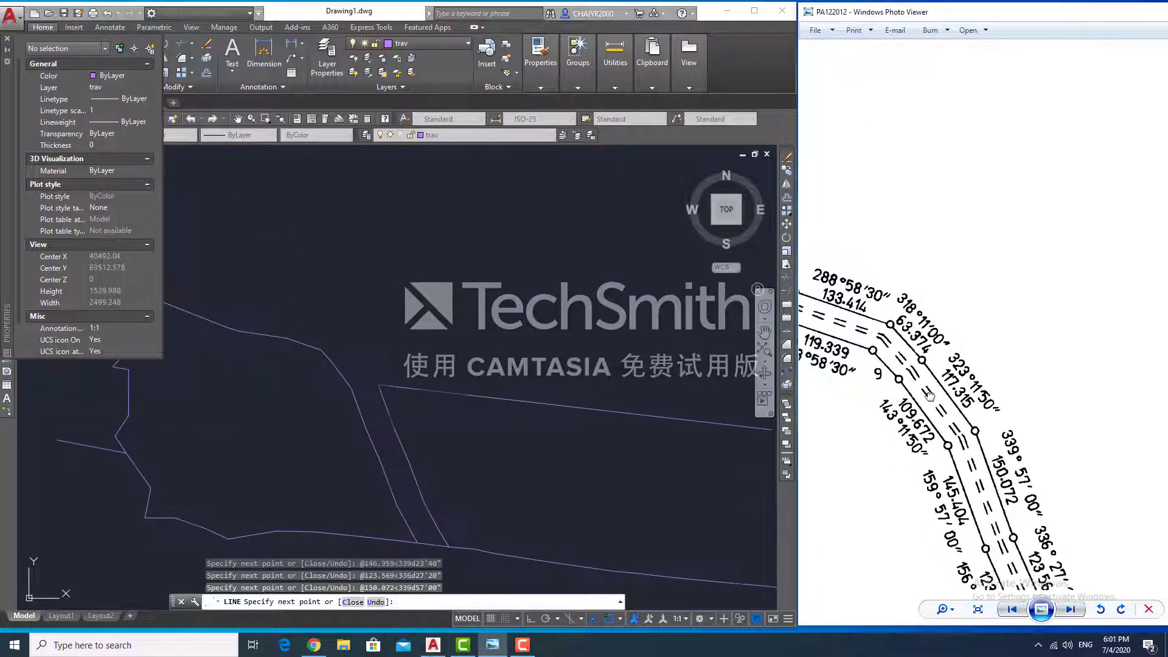
type("@117.315<323d11'50\"")
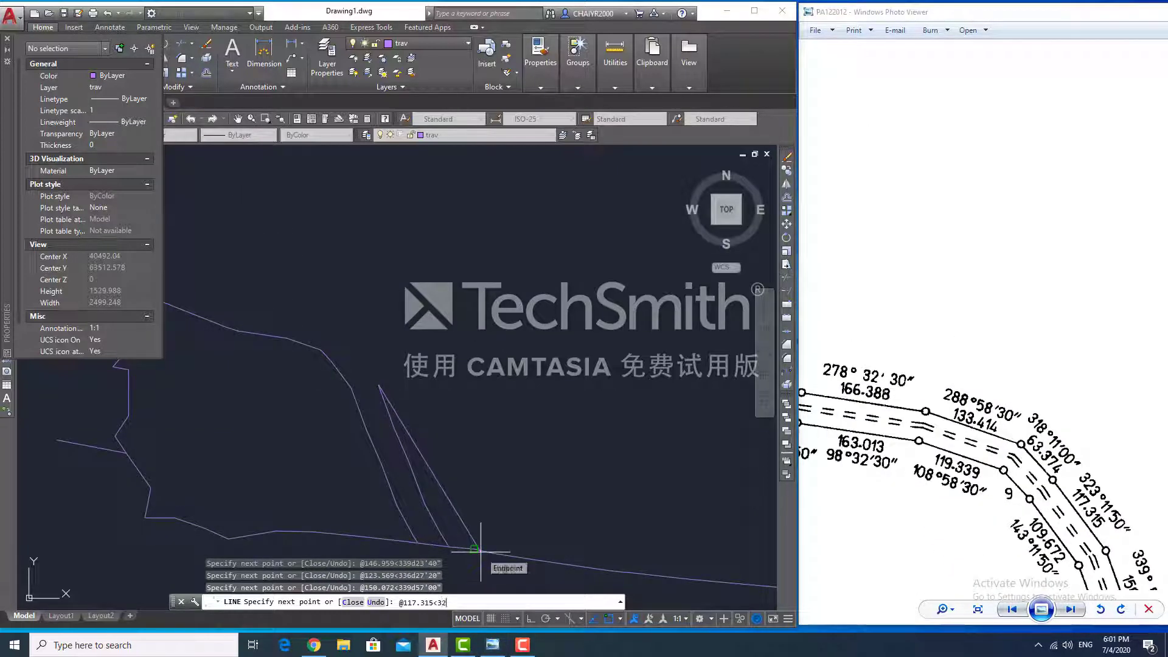
key("Return")
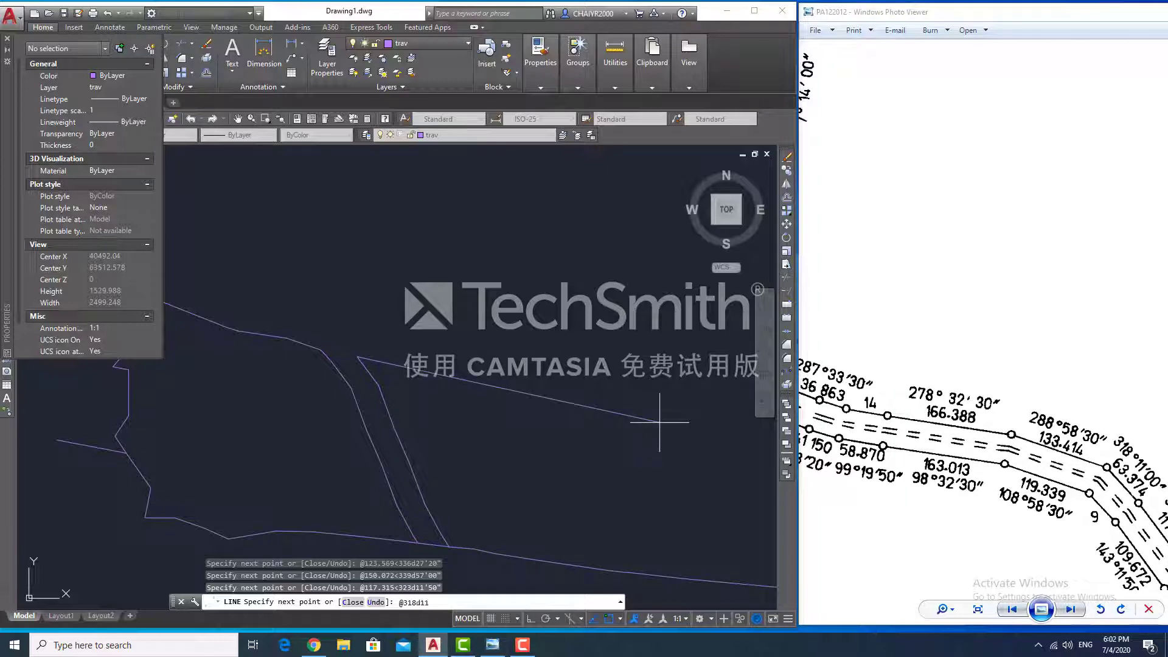
type("@63.374<318d11'50\"")
key("Return")
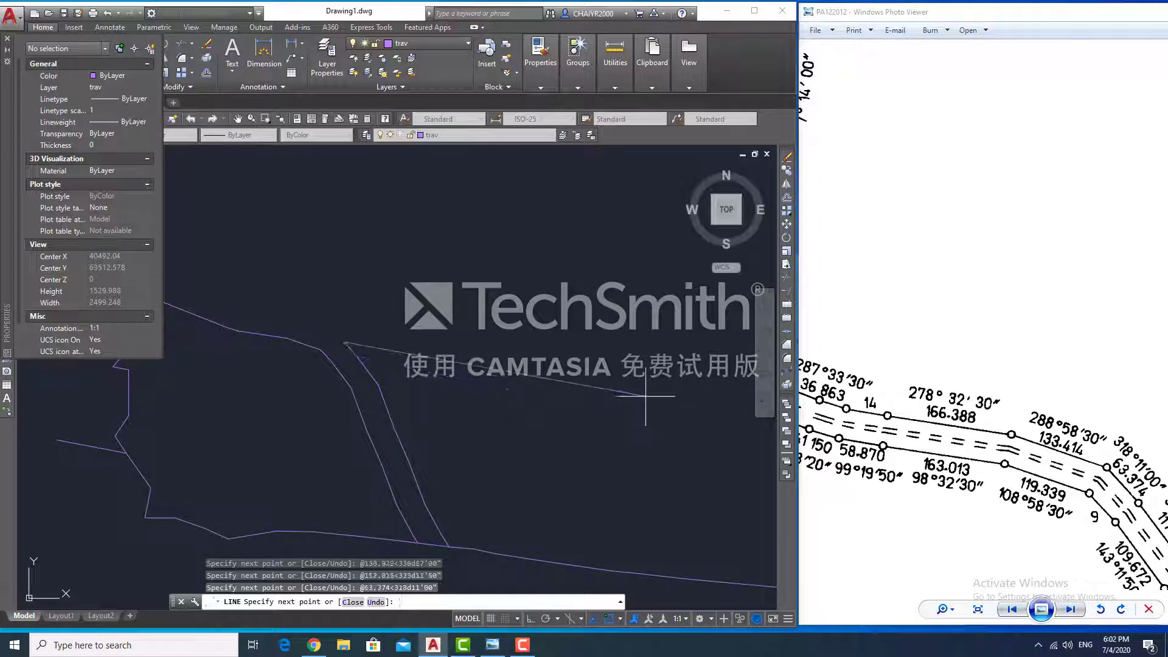
type("@133.414<288d58'30\"")
key("Return")
type("@2")
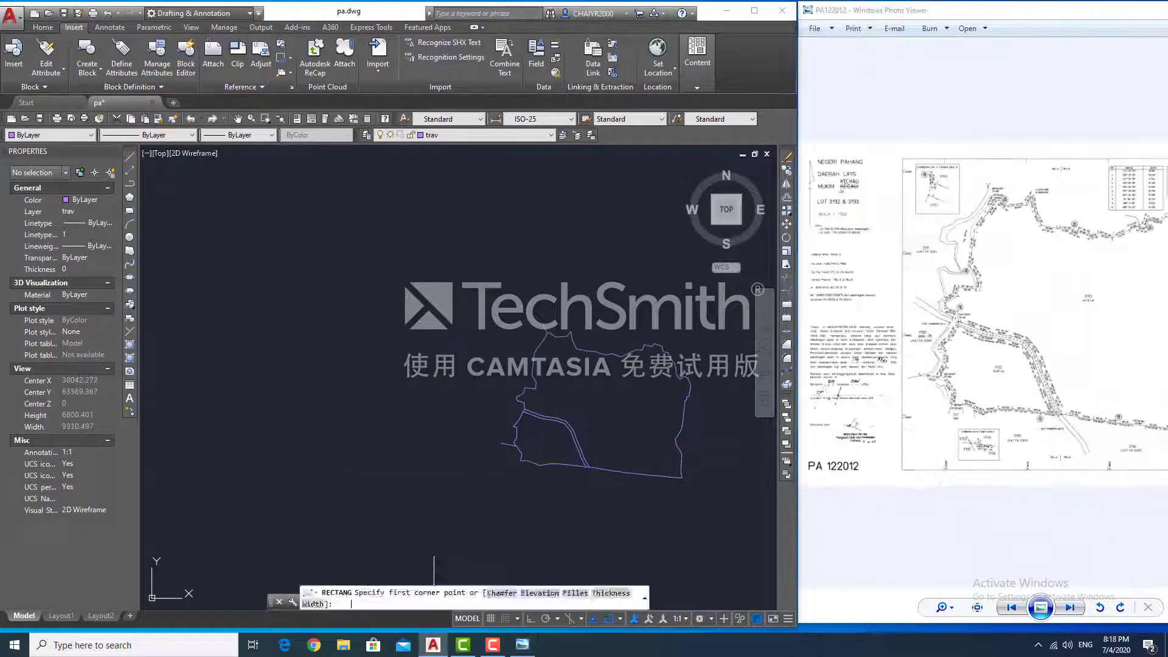
- Begin drawing the rectangular plan frame around the lot outline
left_click(554, 553)
type("d")
key("Return")
type("0.")
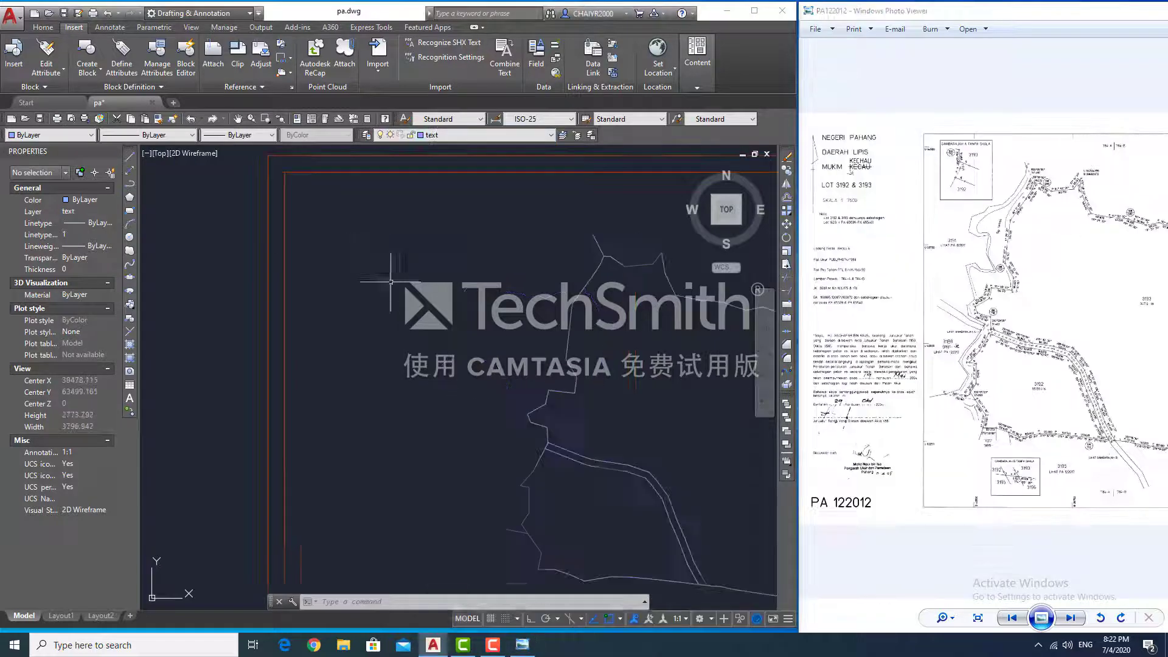
- Start notes at the frame's top-left: NEGERI PAHANG, DAERAH LIPIS, MUKIM SKALA 1 7500
type("text")
key("Return")
left_click(365, 249)
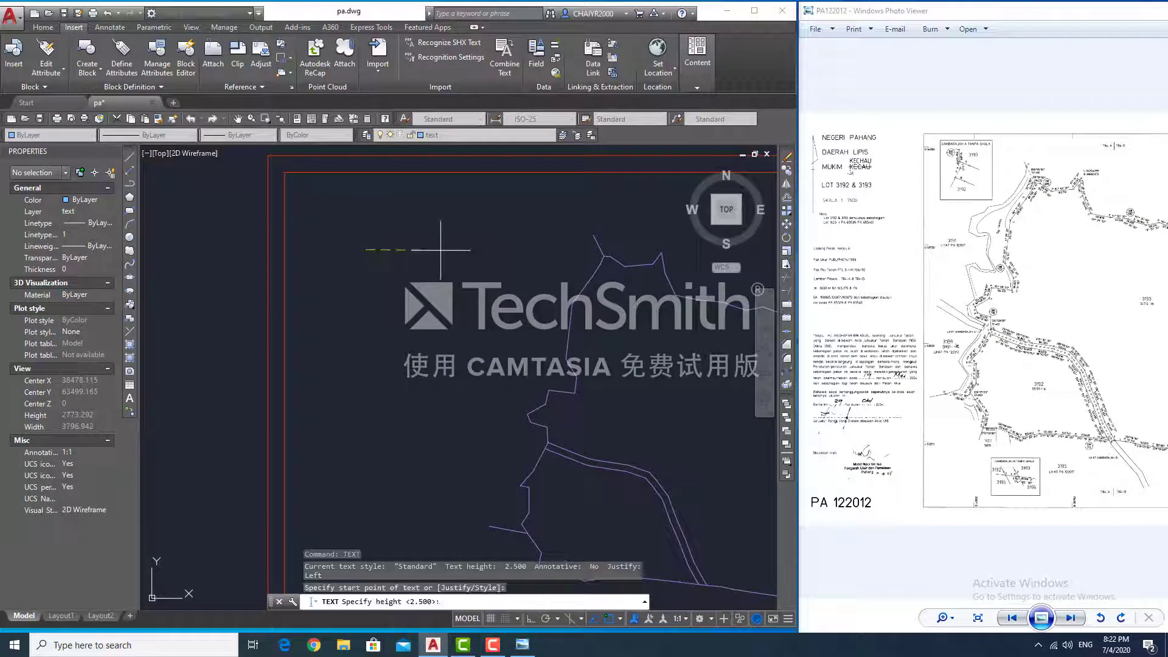
key("Return")
key("Return")
type("NEGERI PAHANG")
key("Return")
type("DAERAH LIPIS")
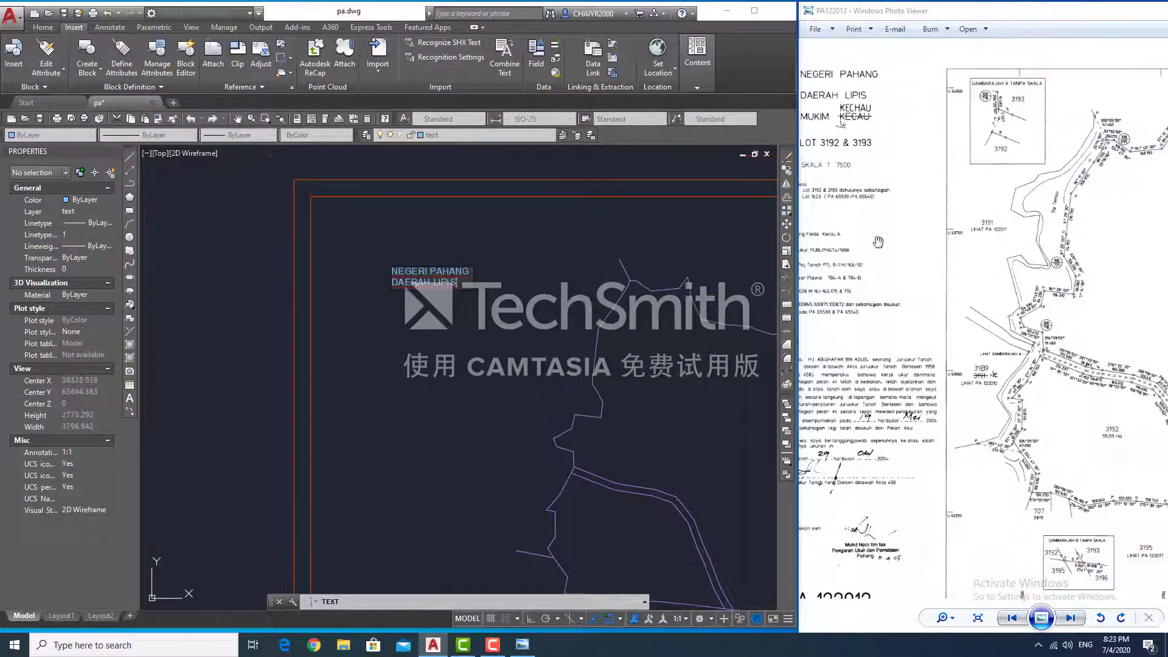
key("Return")
type("MUKIM ")
type("SKALA 1 7500")
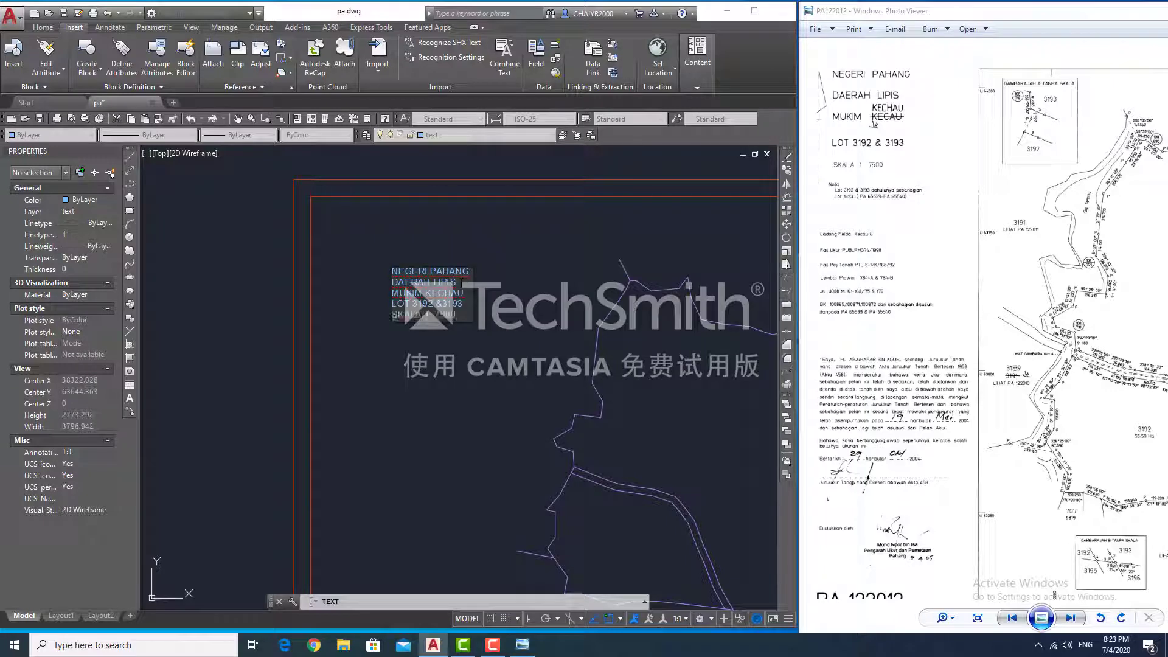
key("Return")
- Add note lines for LOT 3192 %3193, Lot 1623, Ladang Felda Kecau 6, and both survey file numbers
type("LOT 3192 %3193 dahulunya sebahagian")
scroll(1055, 598, "up", 3)
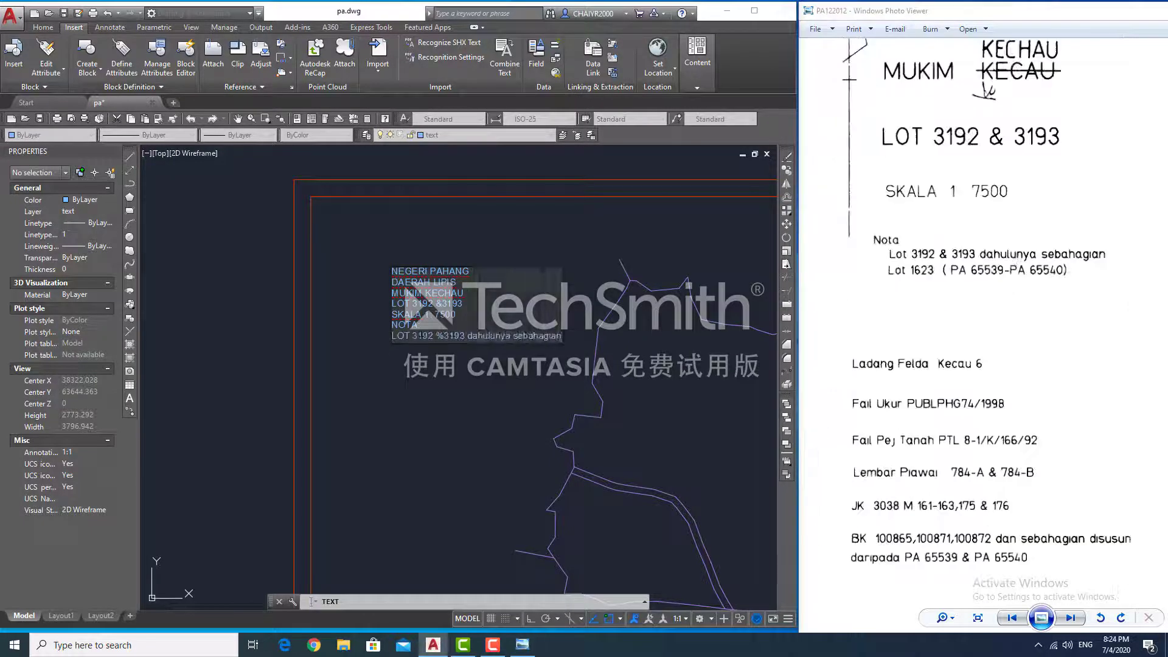
key("Return")
type("Lot 1623 ( PA 65539-PA65540 )")
key("Return")
type("Ladang Felda Kecau 6")
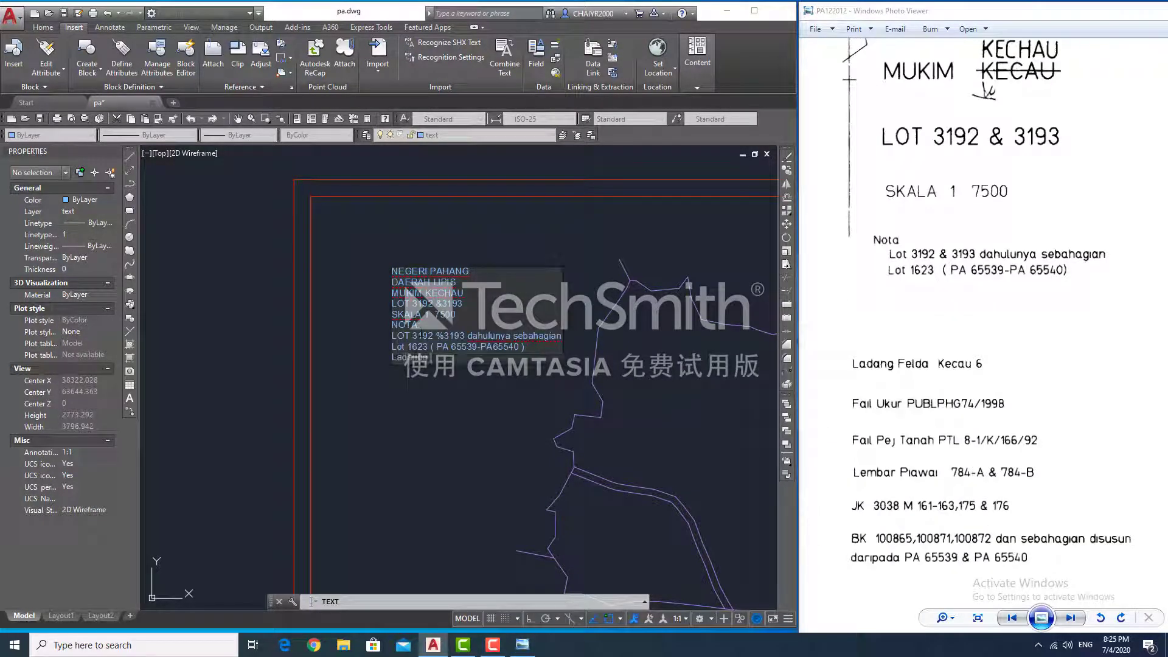
key("Return")
type("Fail Ukur PUBLPHG74")
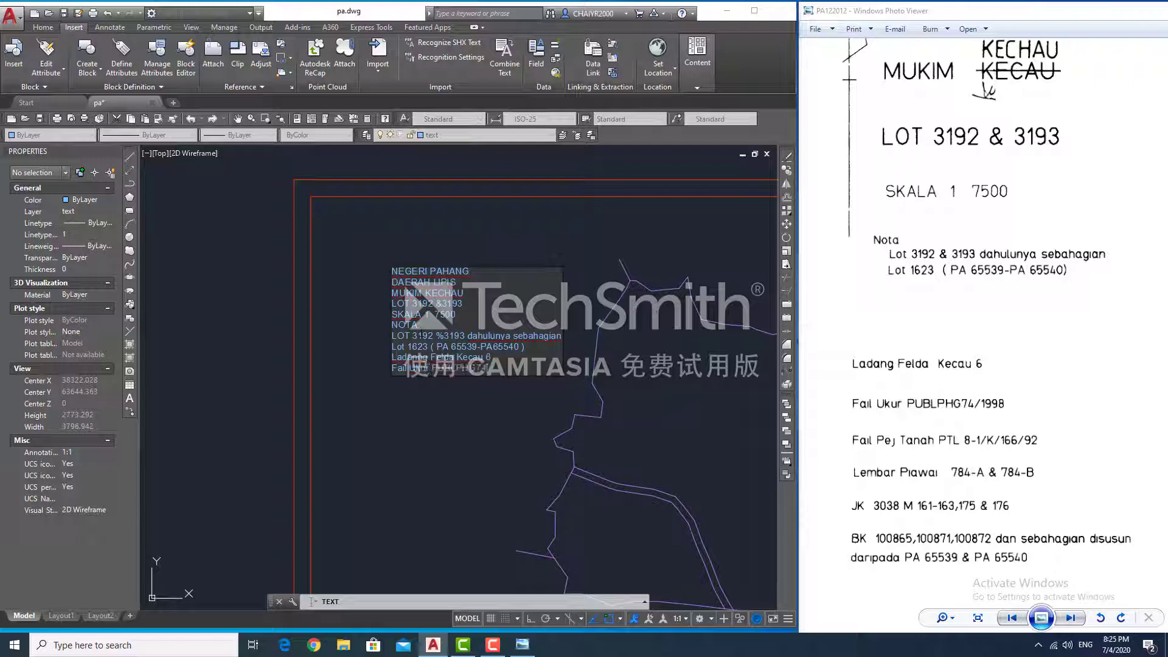
type("/1998")
key("Return")
type("Fail Pej Tanah PTL")
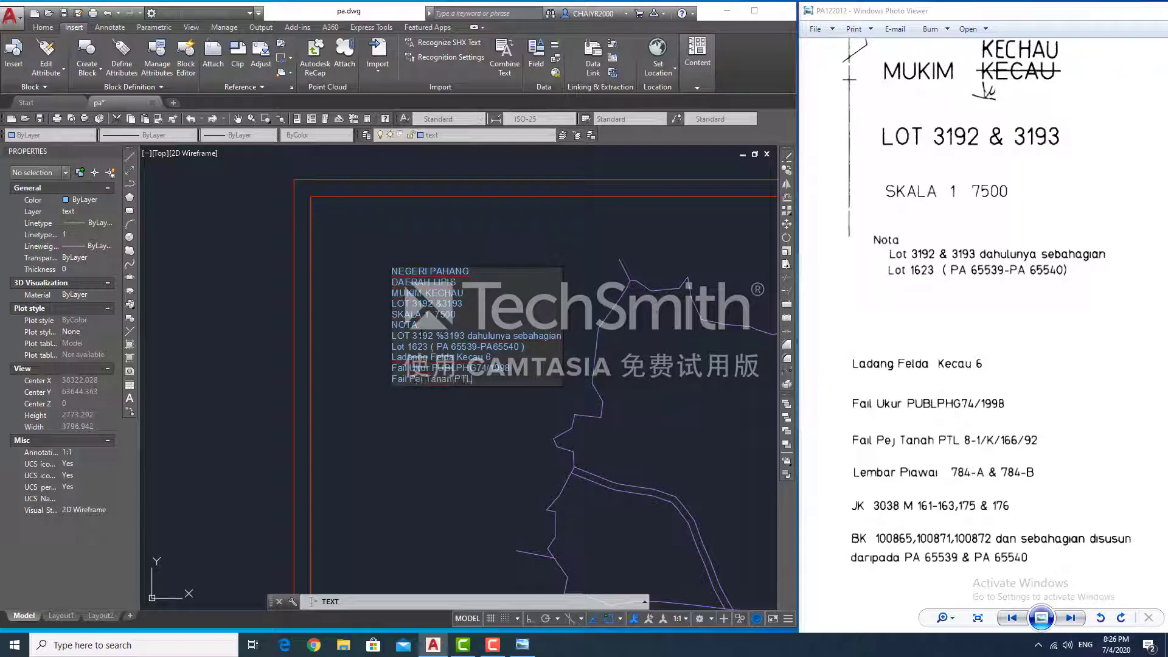
type(" 8-1/K/166/92")
key("Return")
- Add the Lembar Piawai 784-A & 784-B, JK 3038, and BK note lines, ending with 'daripada PA 65539 & PA 65540'
left_click_drag(973, 426, 946, 238)
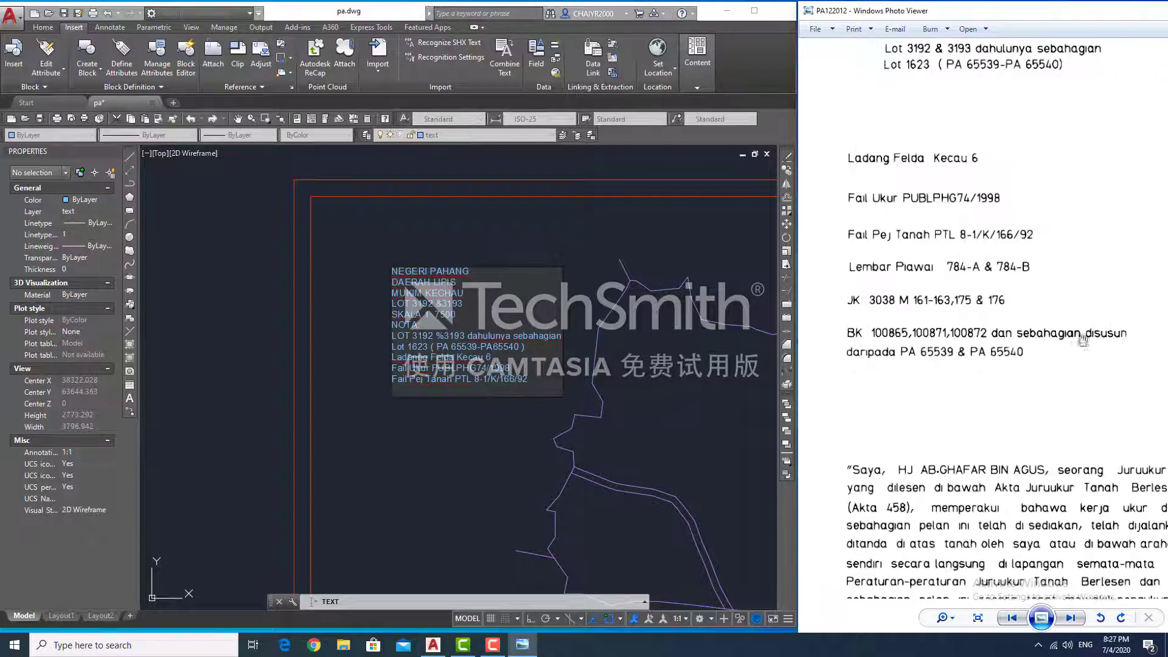
type("Lembar Piawai 784")
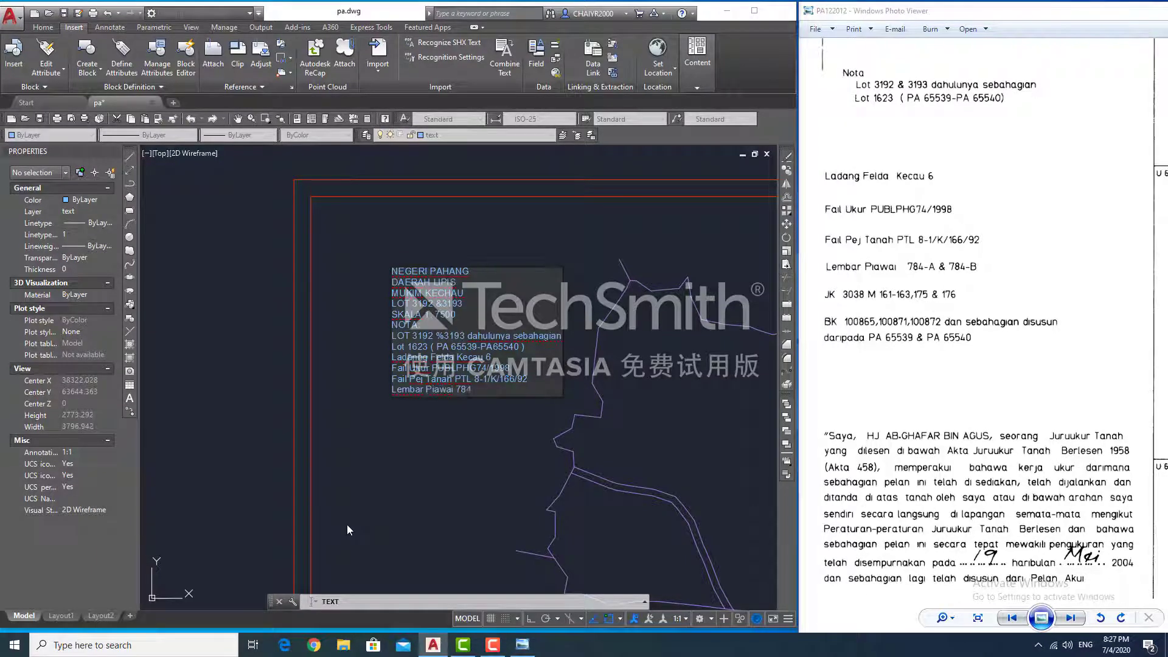
type("-A & 784-B")
key("Return")
type("JK 3038 M 161-163,175 & 176")
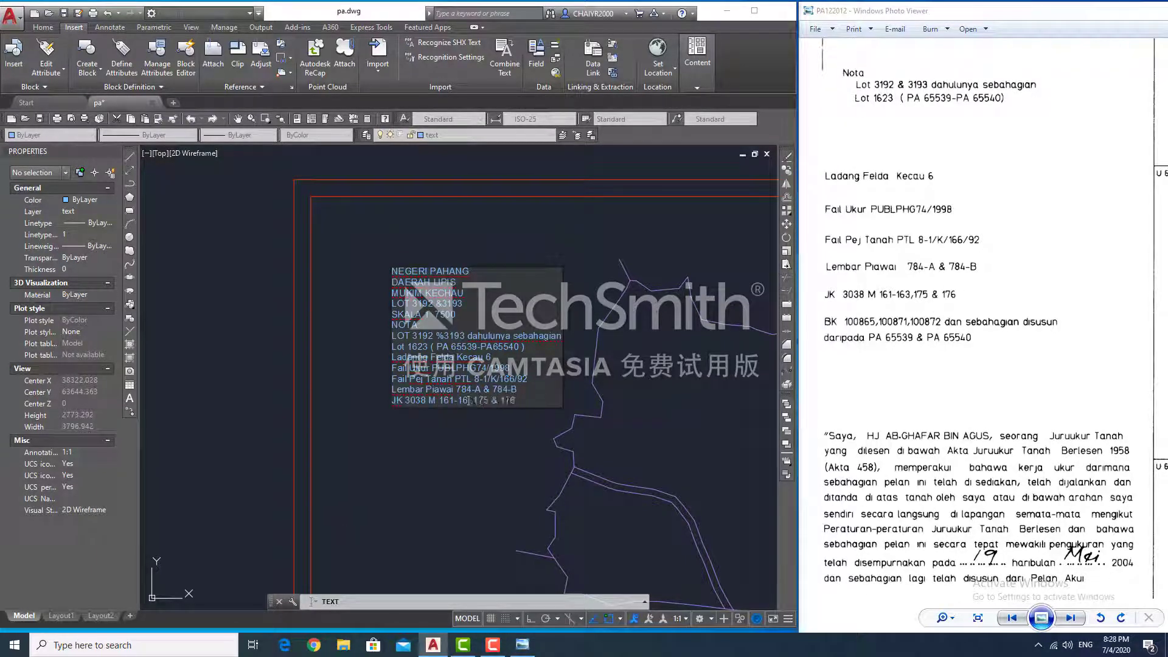
key("Return")
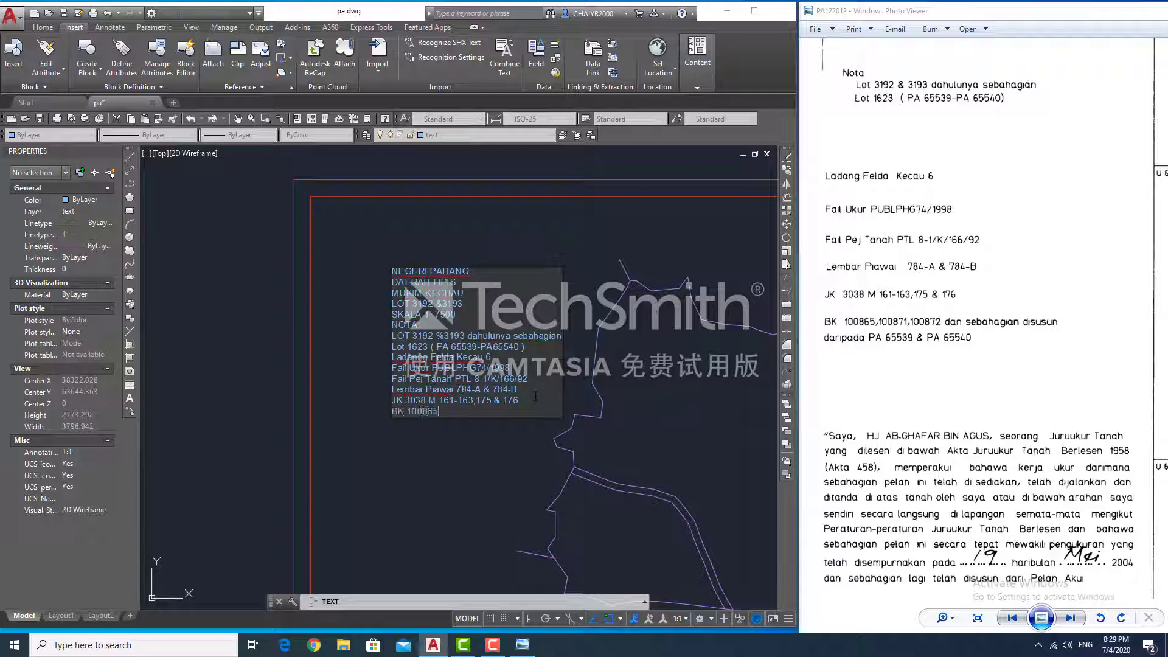
type("BK 100865,100871,100872 dan sebahagian disusun")
key("Return")
type("daripada PA 655")
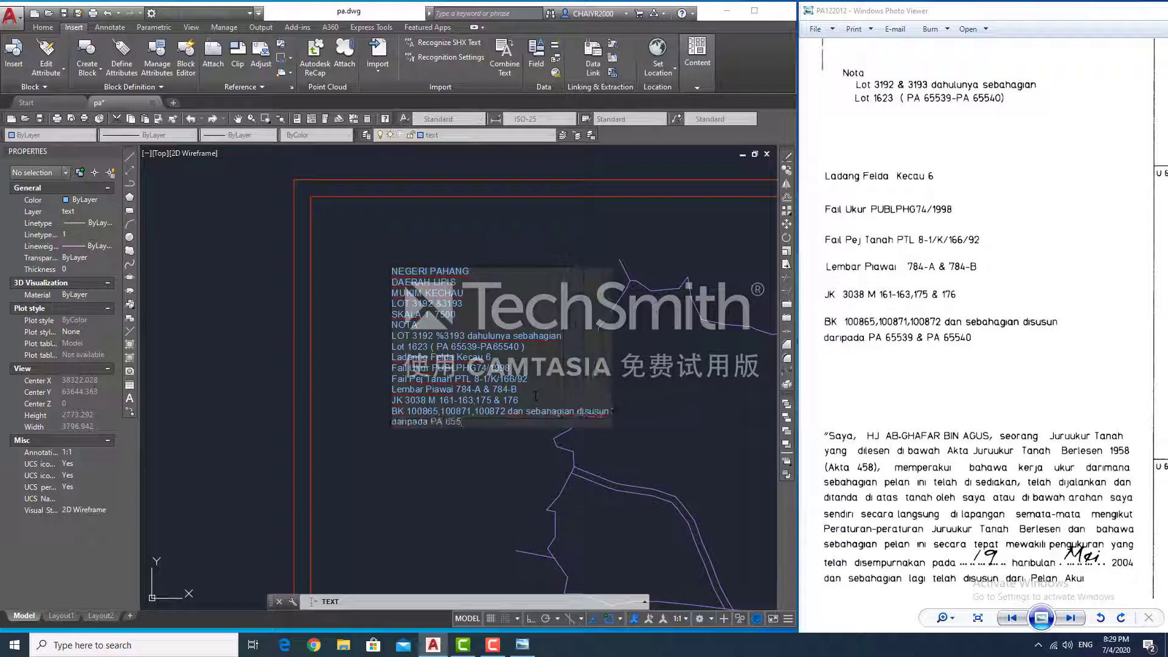
type("39 & PA 65540")
key("Return")
key("Return")
- Select the BK note line to check it, then clear the selection
scroll(536, 396, "up", 10)
middle_click_drag(571, 451, 597, 359)
left_click(531, 422)
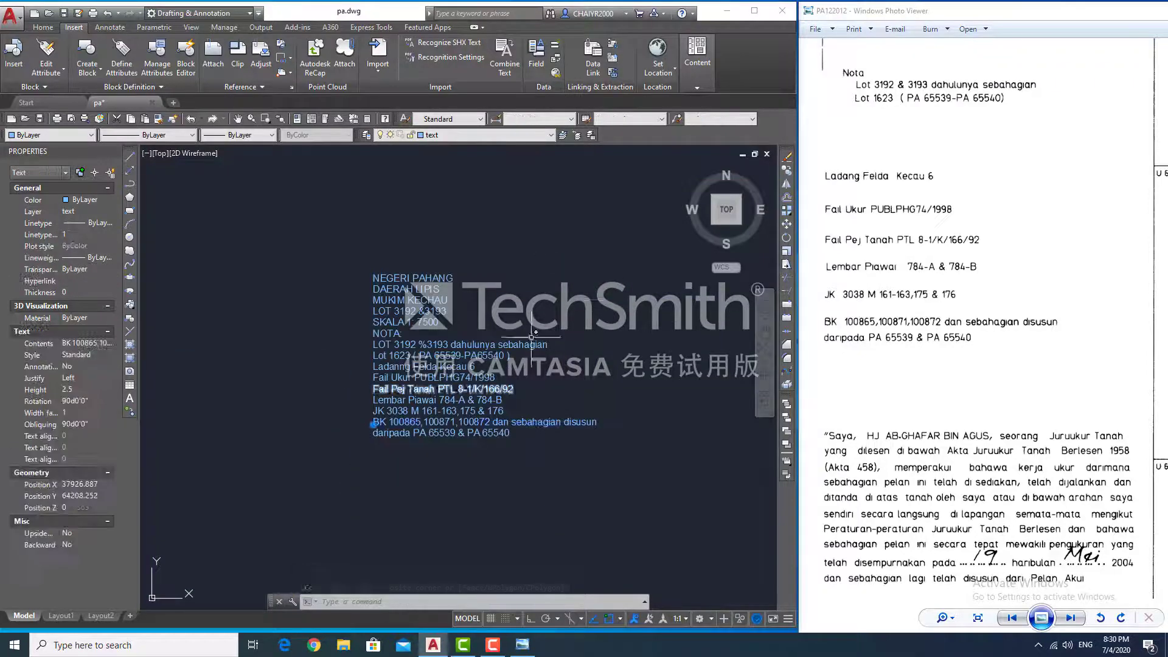
key("Escape")
left_click(438, 521)
key("Escape")
- With DT, begin the licensed-surveyor declaration below the notes, naming the surveyor and dated 19 haribulan Mei 2004
type("dt")
key("Return")
key("Return")
left_click(373, 471)
type("\"Sa")
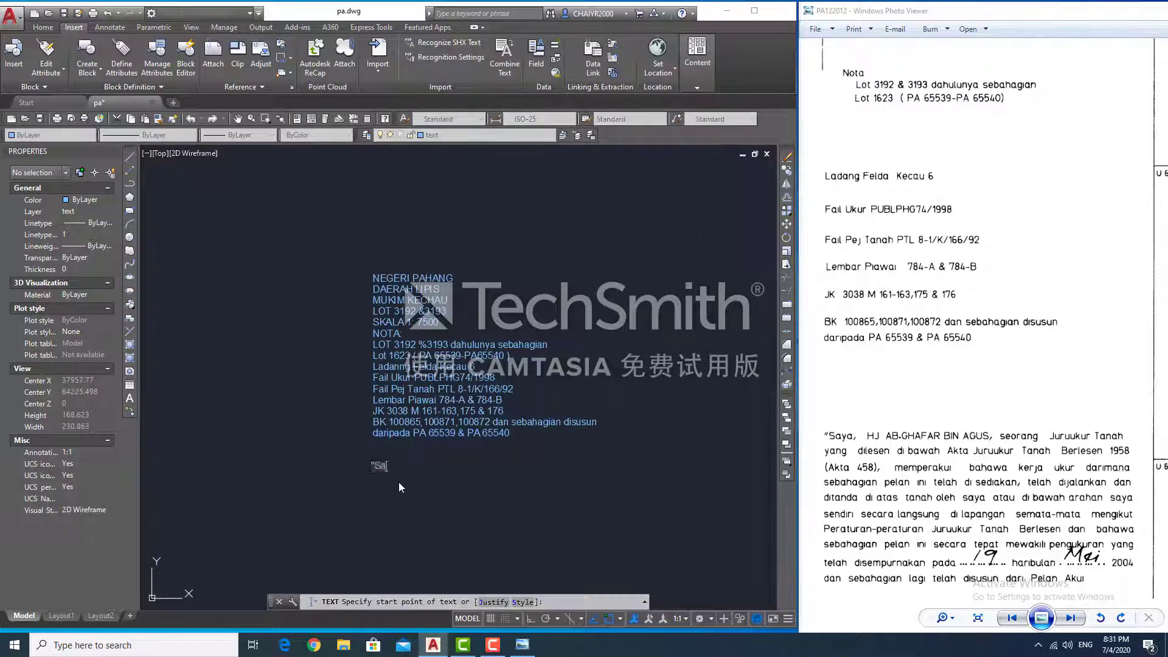
type("eorang Juru")
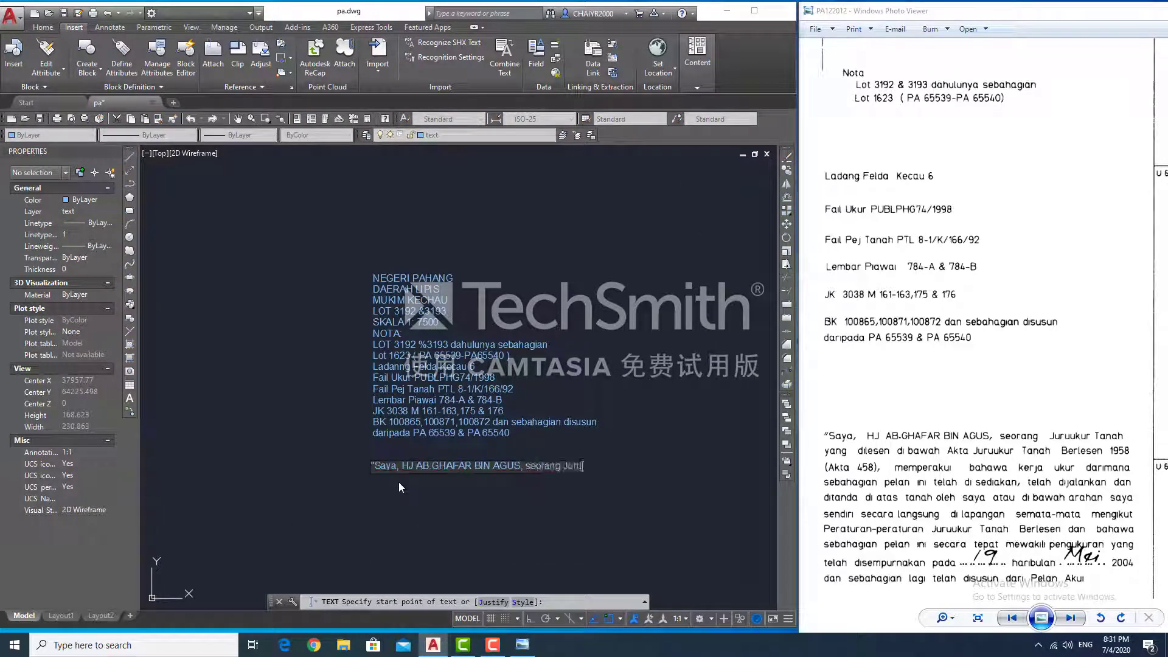
type("ukur Tanah yang dilesen di bawah Akta Juruukur Tanah Berlesen 1958 (")
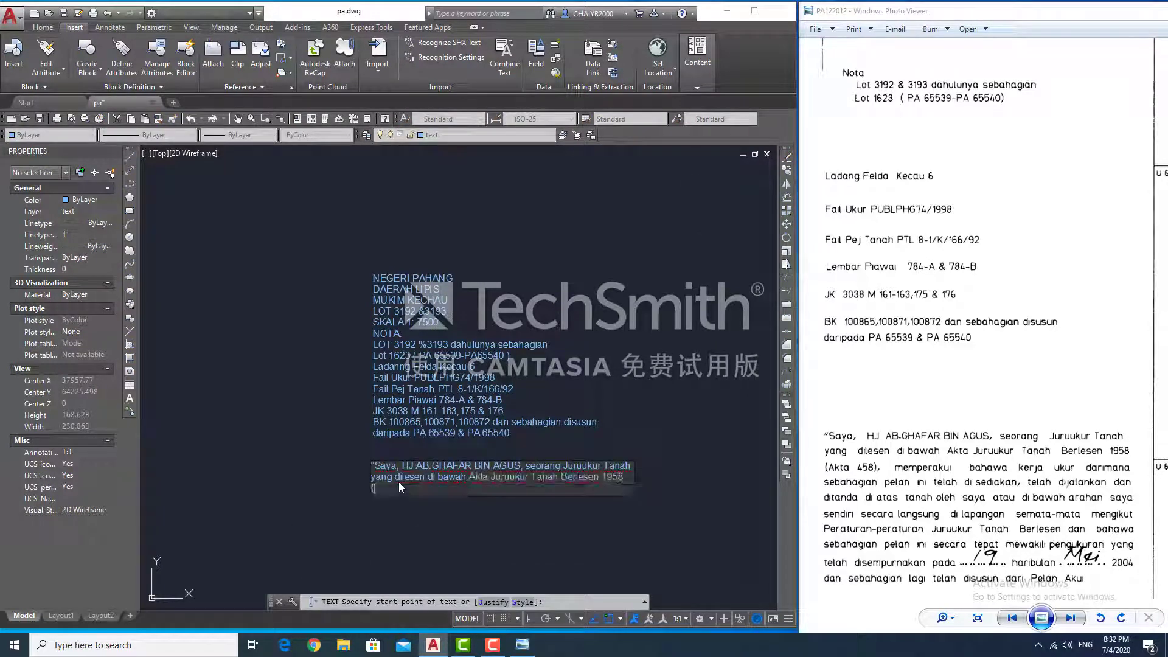
type("Akta 458), memperakui bahawa kerja ukur darimana sebahagian ")
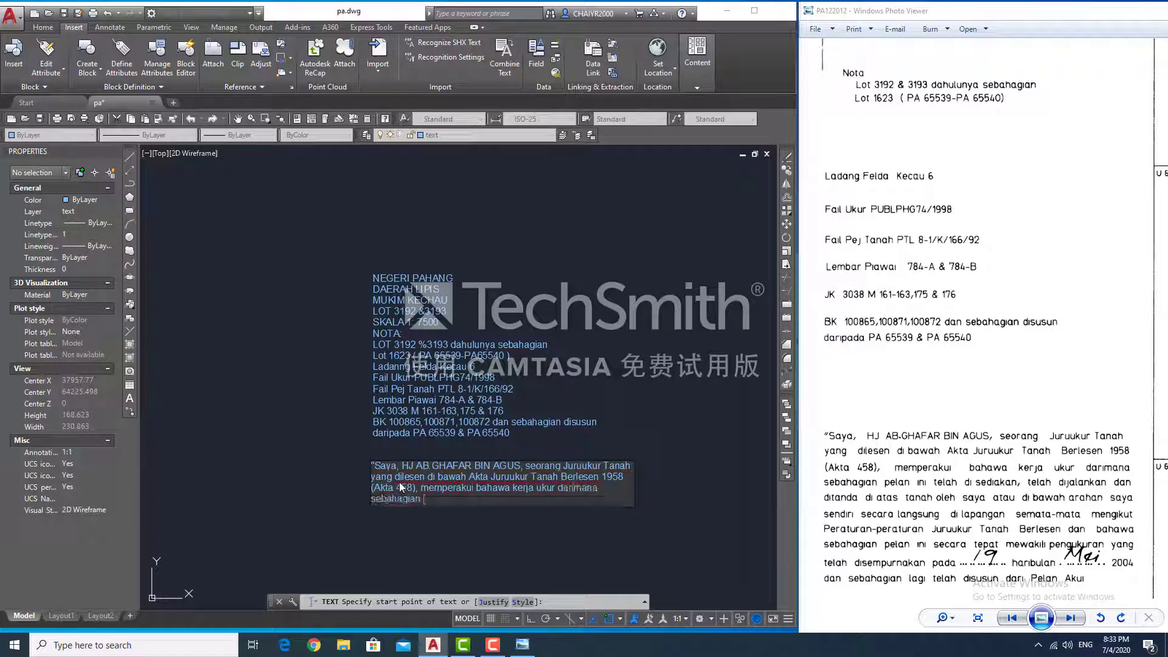
type("pelan ini telah di sediakan, telah dijalankan dan ditanda di atas tanah")
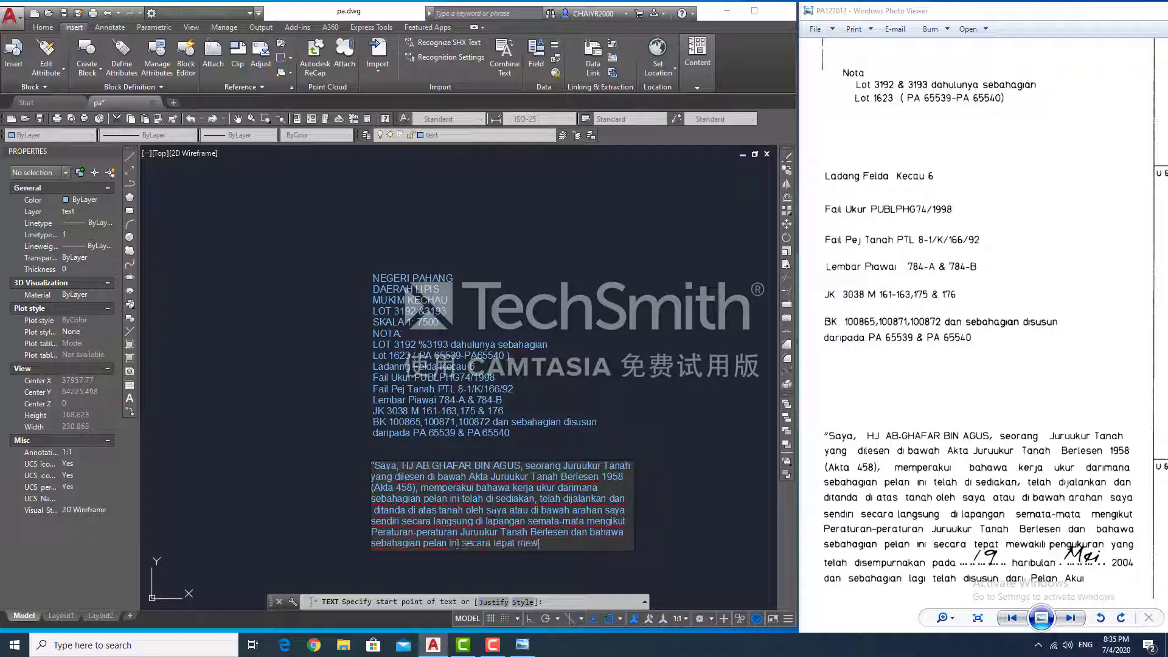
scroll(1118, 496, "down", 2)
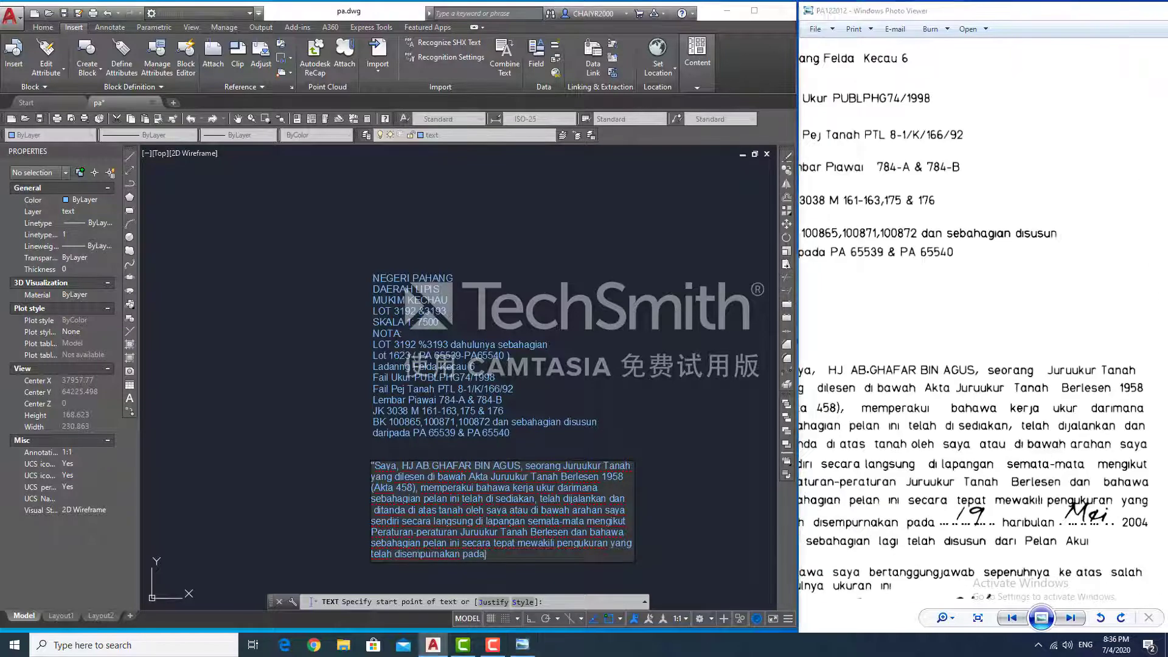
type("19 haribulan Mei 2004 dan sebaha")
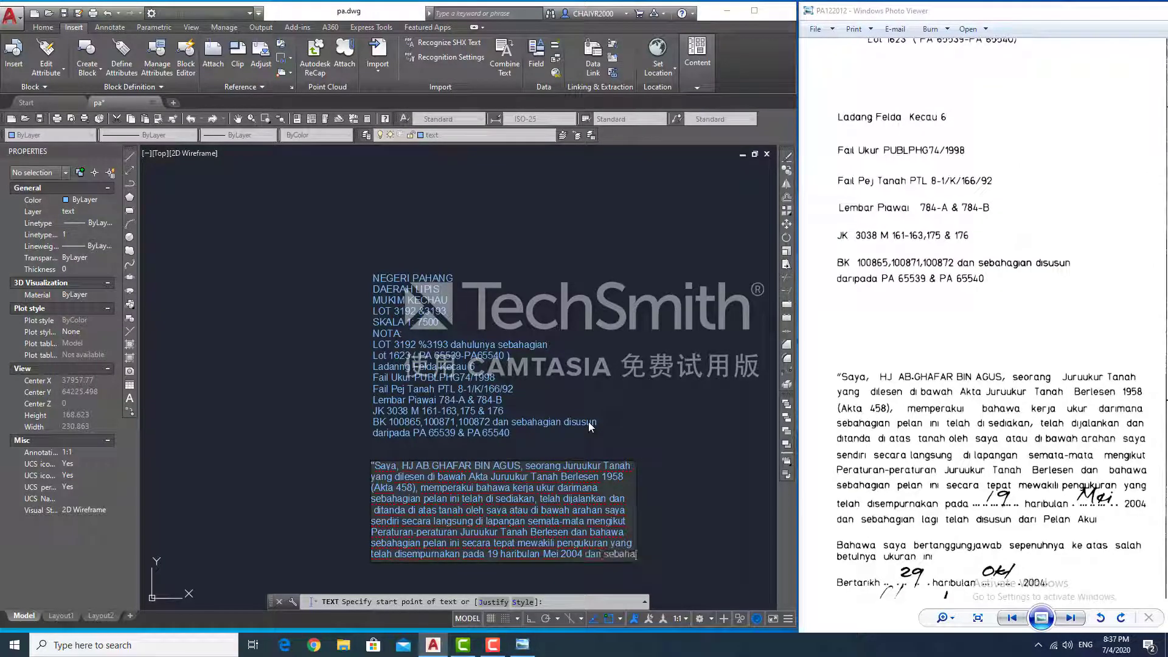
key("Return")
- Add the 'Pelan Akui' declaration line, a blank line, and 'Bwa saya', then commit the text
type("dan sebahagian lagi telah disusun dari Pelan Akui")
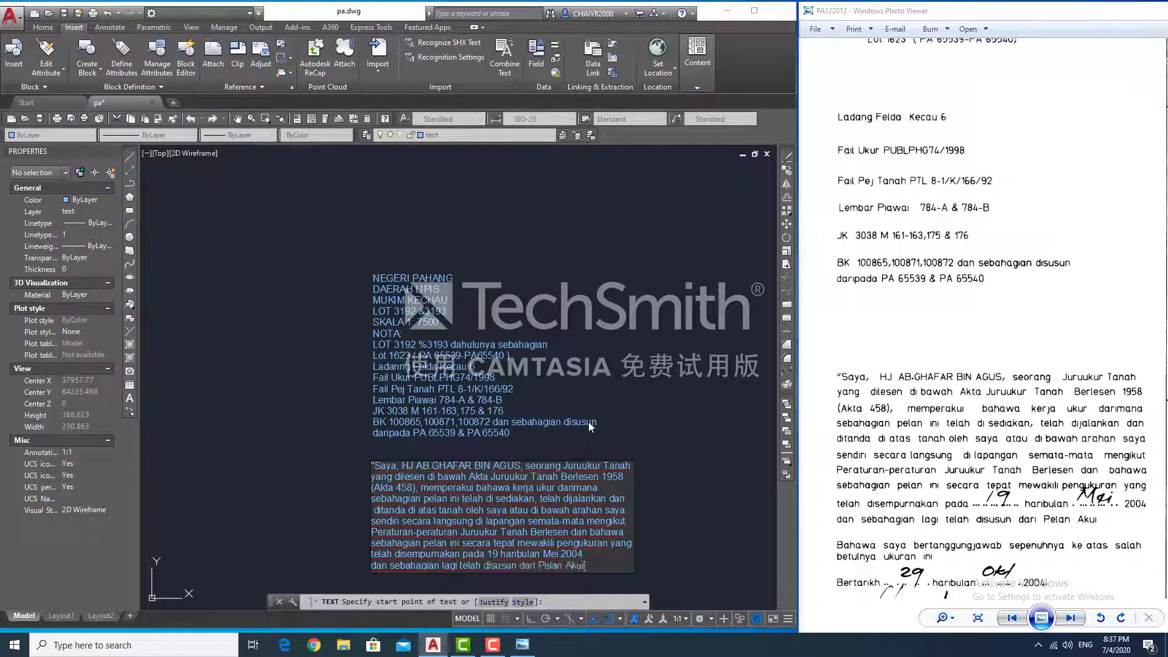
scroll(974, 426, "down", 4)
key("Return")
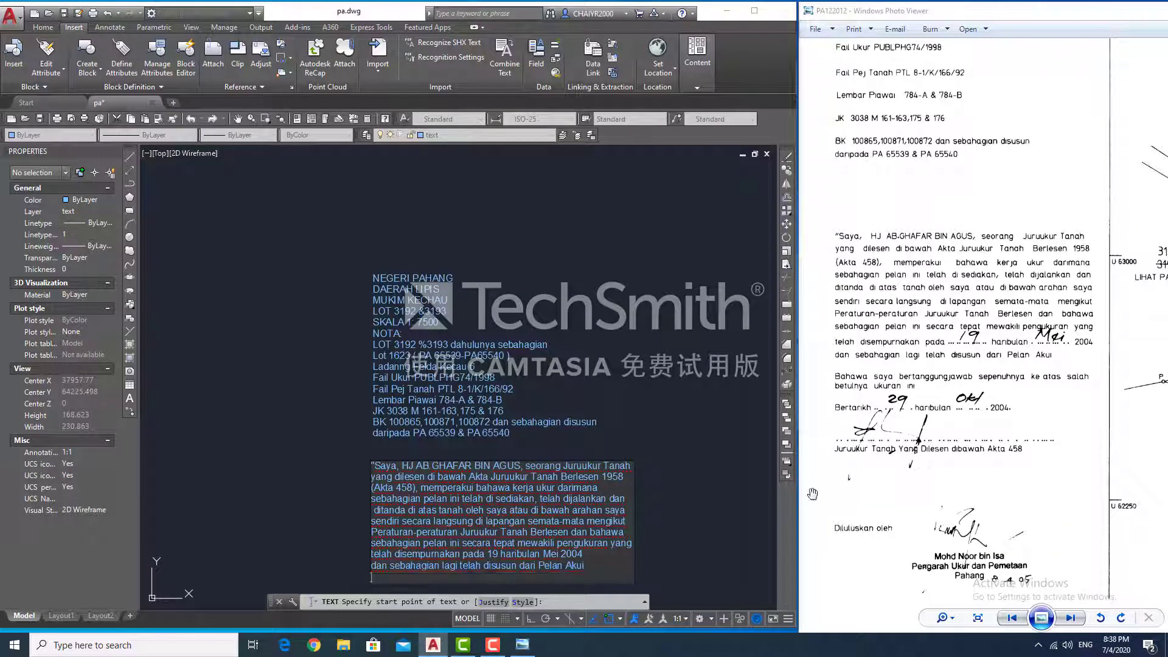
key("Return")
type("Bwa saya bertanggungjawab sepen")
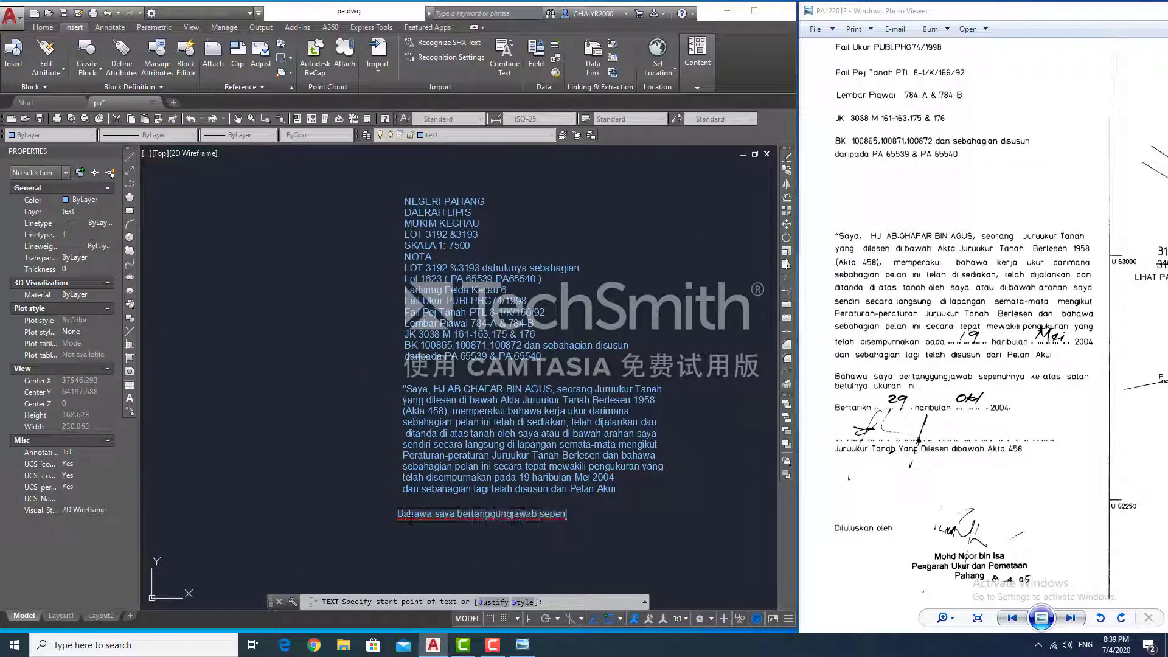
key("Return")
key("Return")
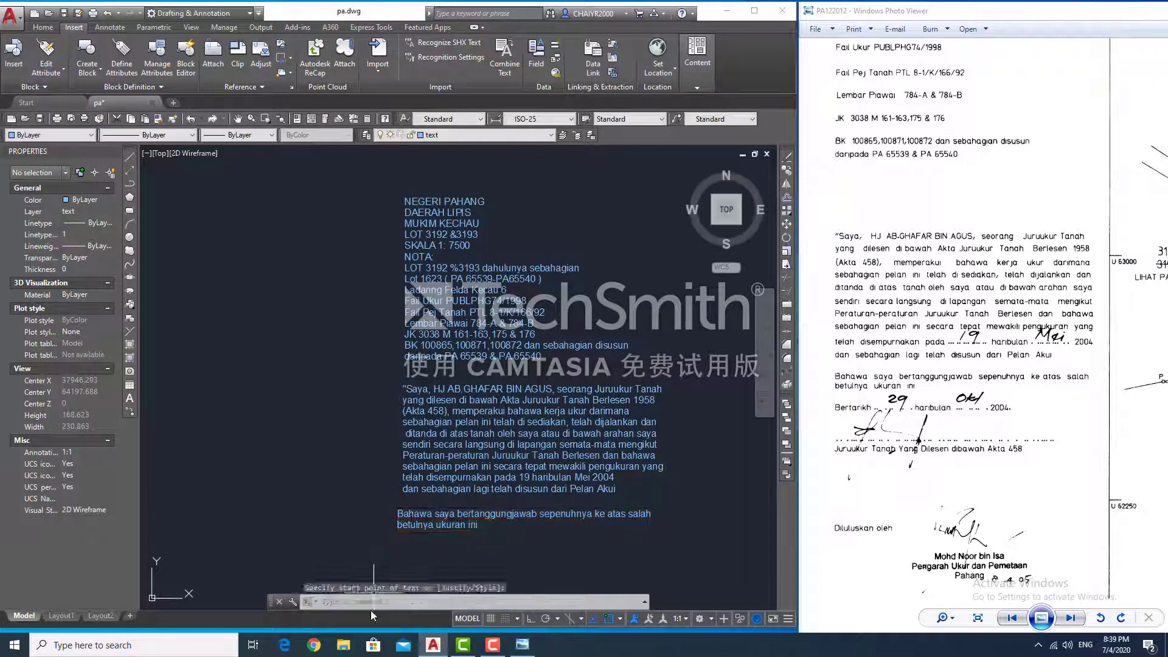
key("Return")
- Write the date line and edit it to read 'Bertarikh 29 haribulan Okt 2004.'
left_click(399, 533)
key("Return")
scroll(435, 520, "up", 2)
type("Bertarikh 29")
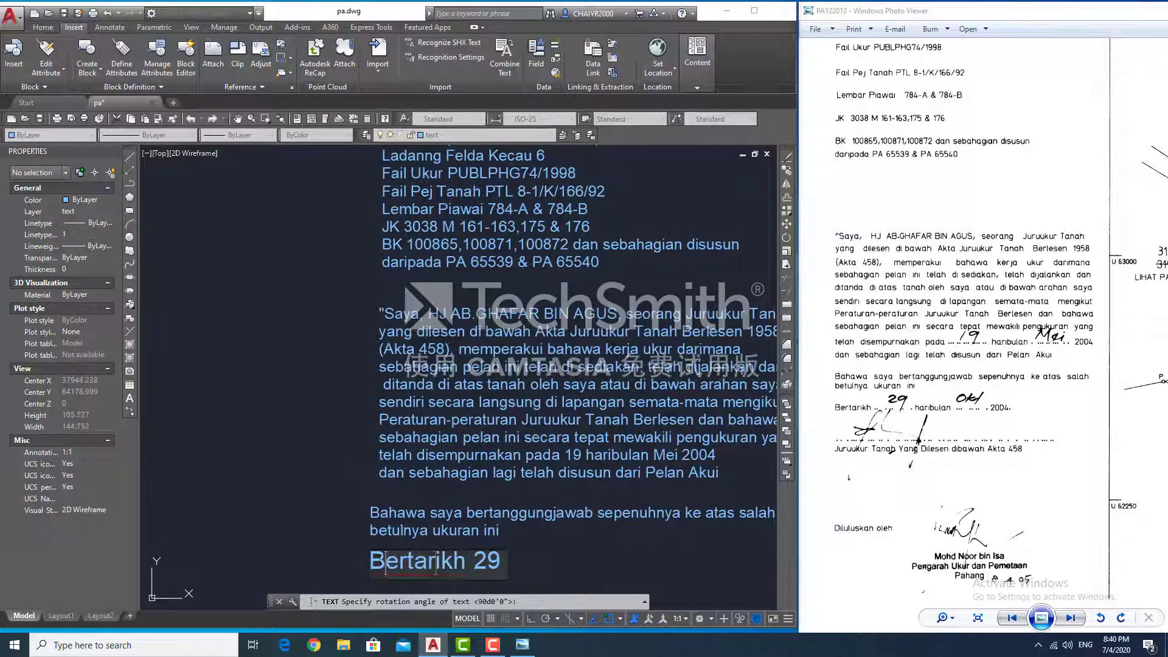
key("Return")
key("Return")
double_click(427, 571)
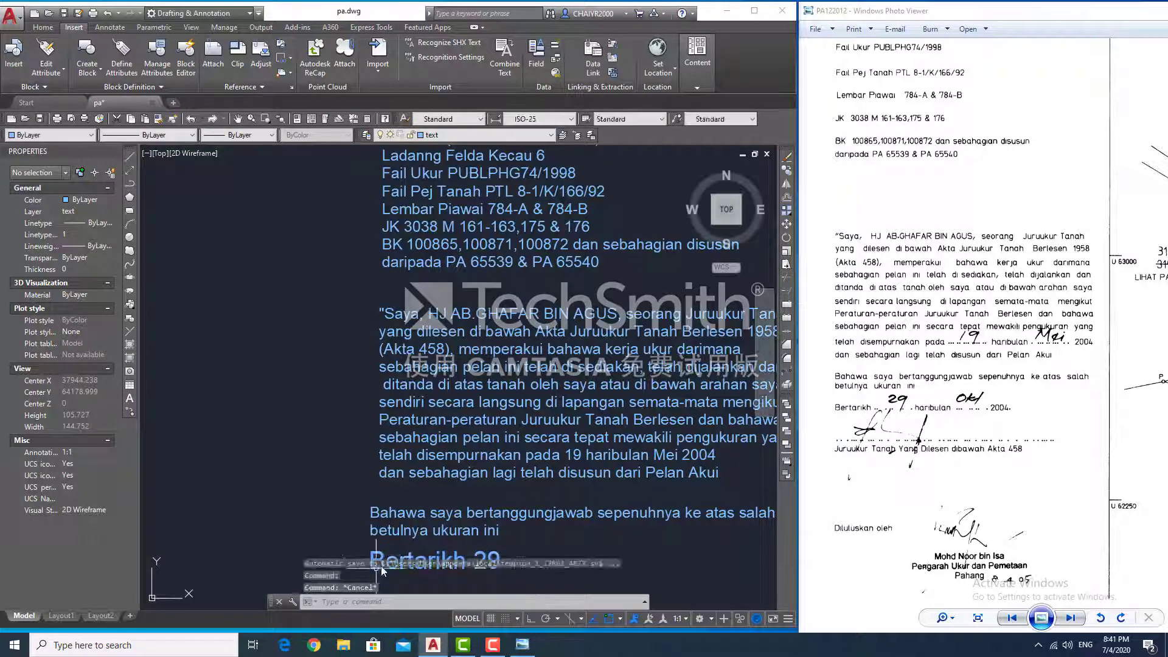
left_click(459, 568)
type("haribulan Okt")
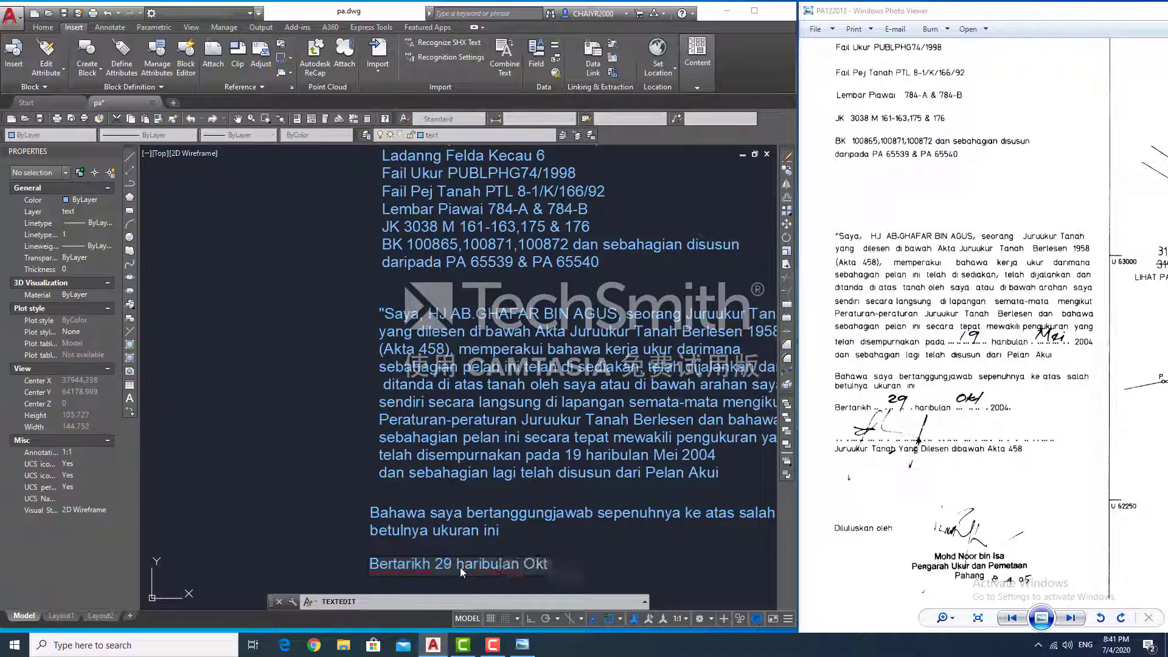
type(" 2004.")
key("Return")
- Add the approval signatory text beneath the date line with the TEXT command
scroll(505, 517, "down", 2)
middle_click_drag(553, 539, 621, 510)
type("text")
key("Return")
left_click(553, 531)
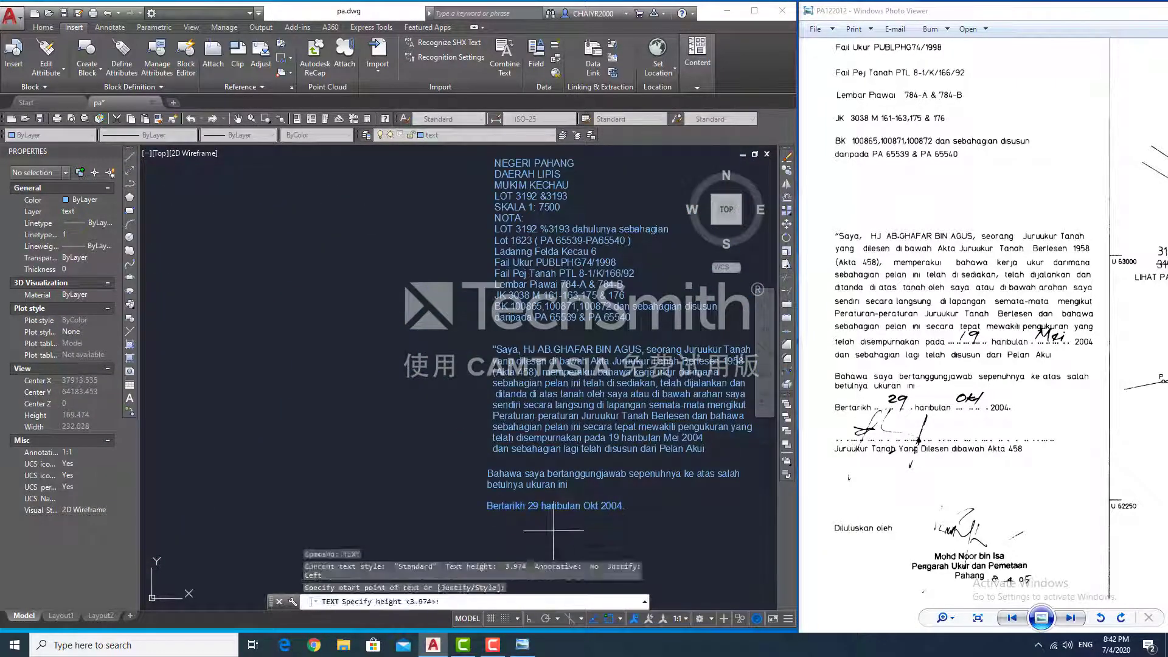
key("Return")
key("Return")
type("Juku")
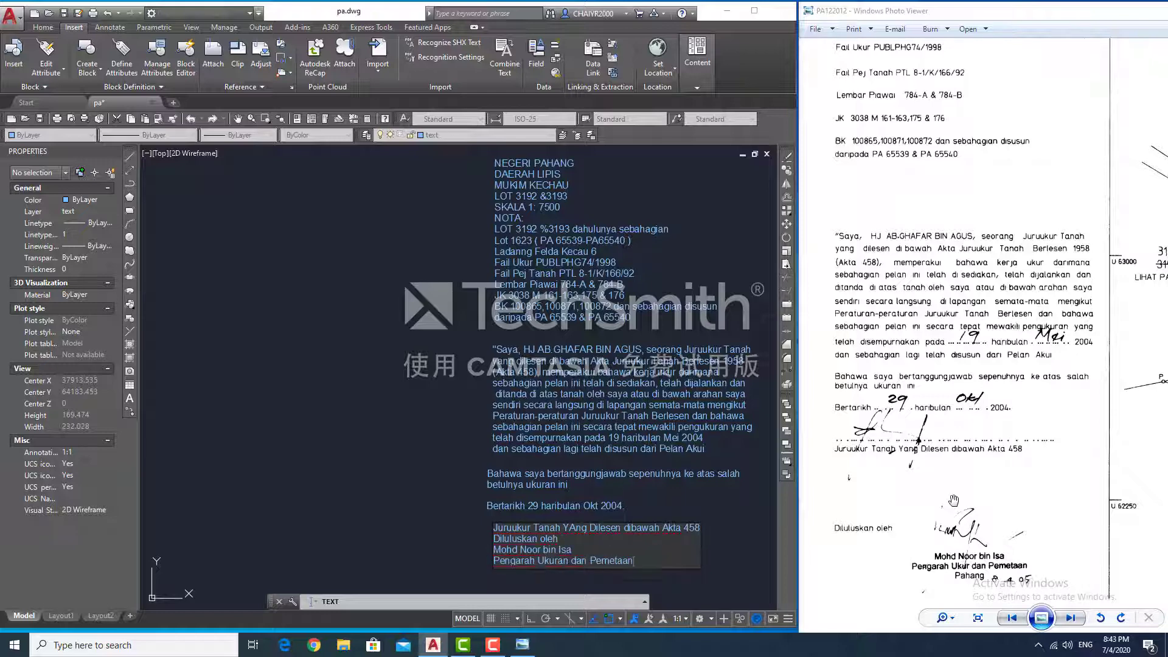
scroll(954, 500, "down", 3)
key("Return")
- Finish the 'Pahang' line, then try scaling the notes by 1500 and undo it
type("Pahang")
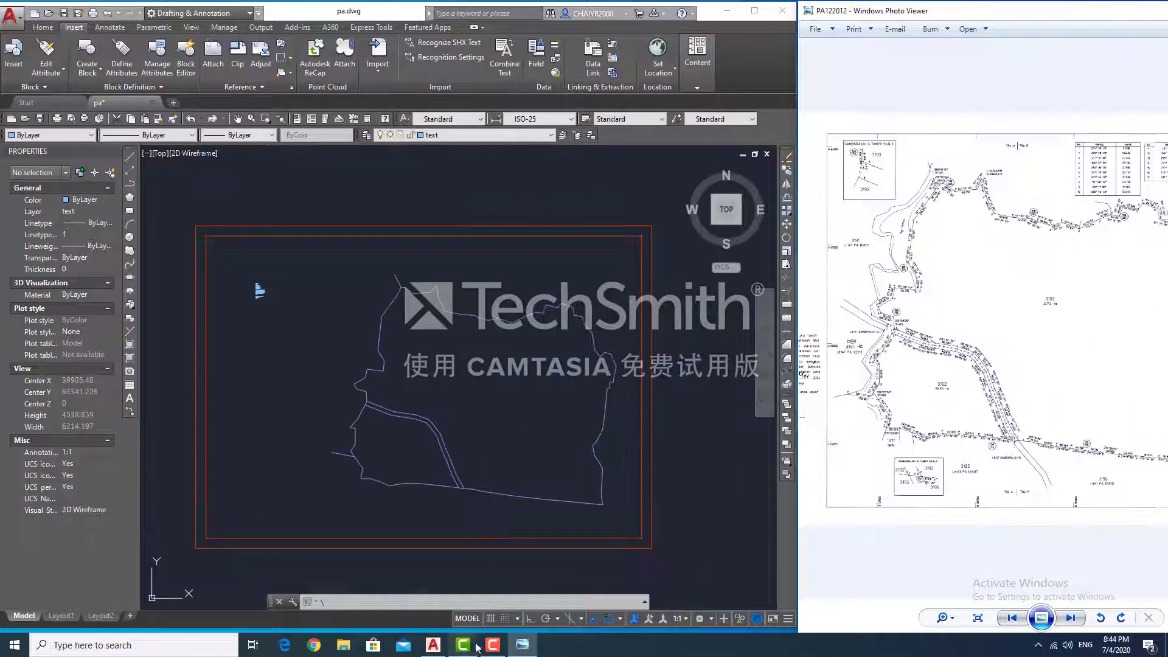
scroll(261, 292, "down", 3)
type("sc")
key("Return")
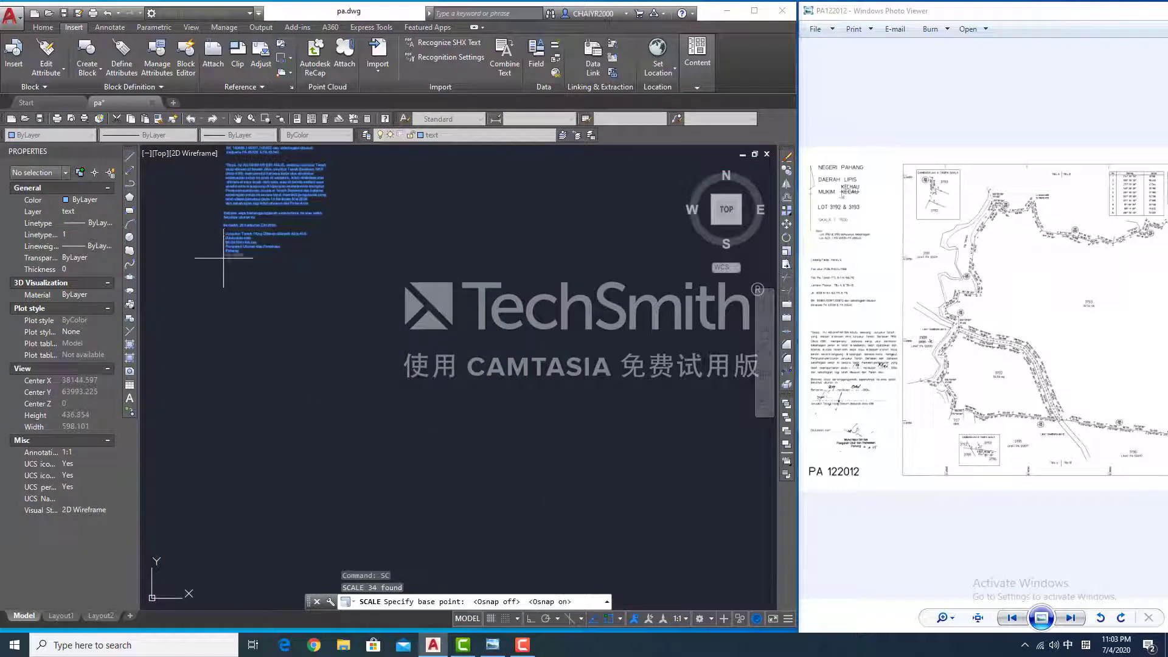
left_click(223, 258)
type("1500")
key("Return")
scroll(344, 310, "down", 5)
key("ctrl+z")
key("ctrl+z")
- Set all 34 note texts to height 10, trying 20 and undoing it
left_click(294, 246)
left_click(234, 304)
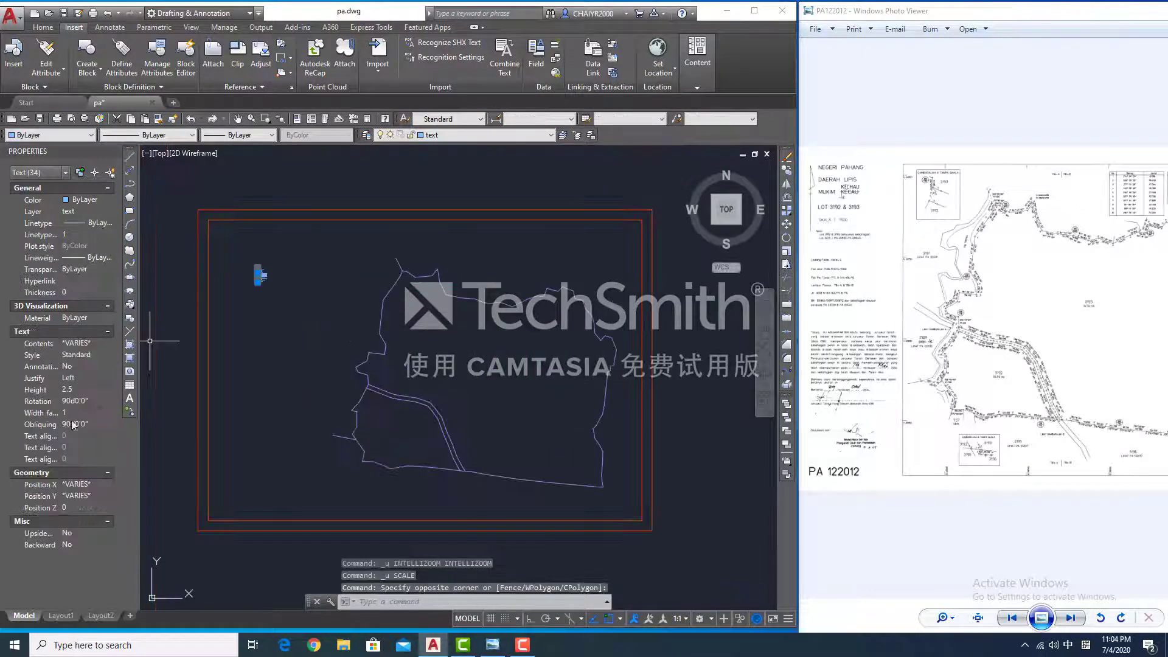
left_click(81, 390)
type("10")
key("Return")
scroll(241, 258, "up", 6)
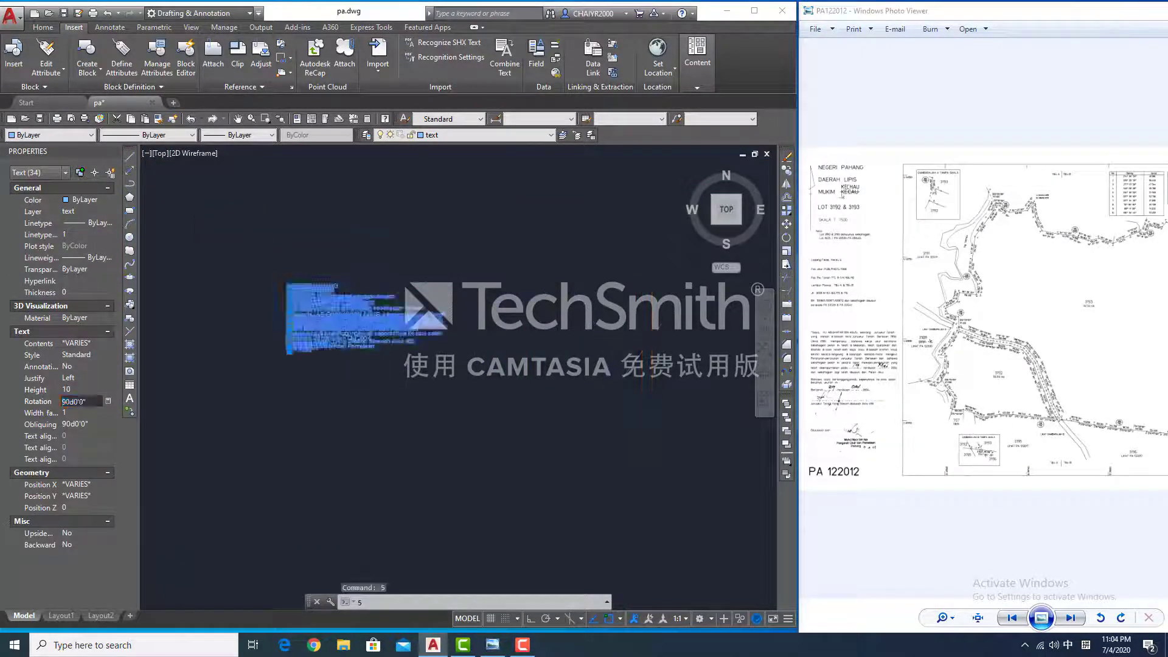
scroll(331, 339, "down", 1)
left_click(82, 390)
type("20")
scroll(356, 382, "down", 5)
key("ctrl+z")
key("ctrl+z")
scroll(274, 297, "up", 5)
- Move the lower note lines apart from the headings, then select the NEGERI PAHANG heading
left_click(384, 495)
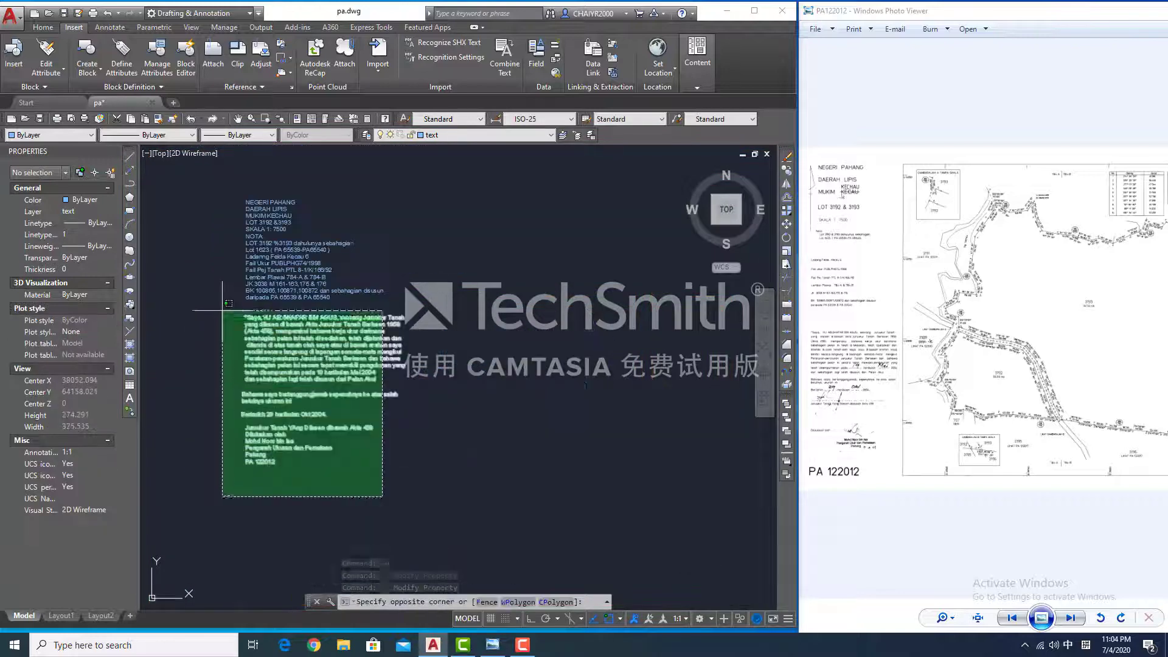
left_click(222, 310)
left_click(318, 443)
left_click(274, 412)
left_click(82, 390)
type("20")
key("ctrl+z")
left_click(392, 387)
left_click(274, 219)
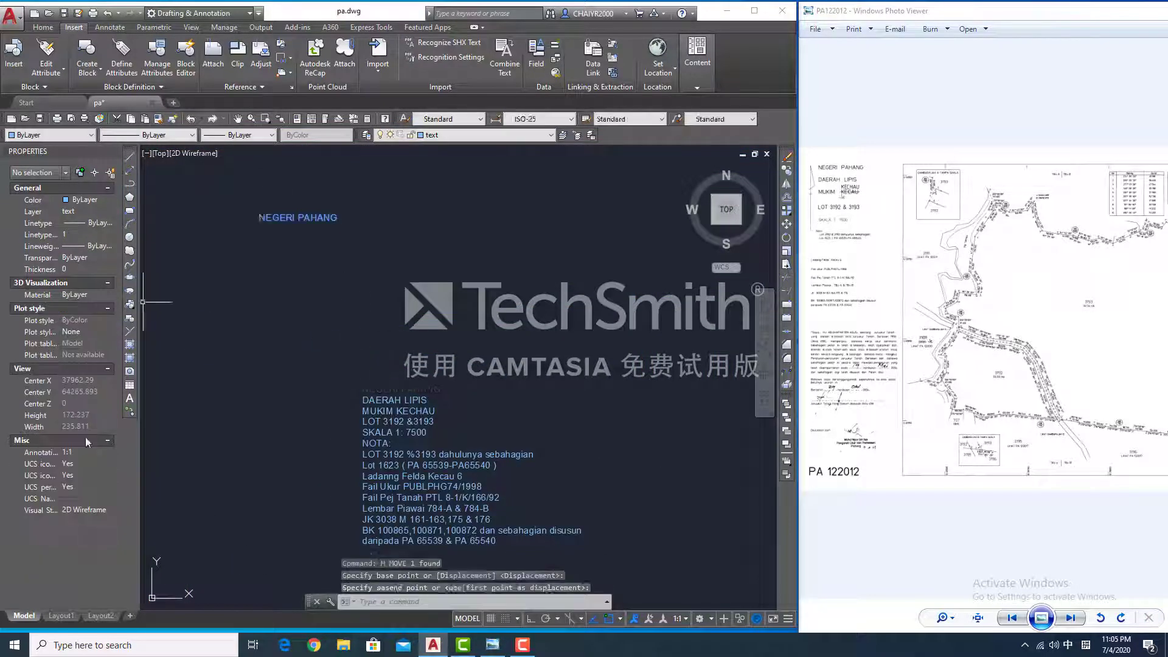
- Set the NEGERI PAHANG heading text height to 20
left_click(292, 219)
left_click(82, 390)
type("20")
scroll(313, 372, "down", 6)
left_click(65, 390)
scroll(320, 379, "up", 8)
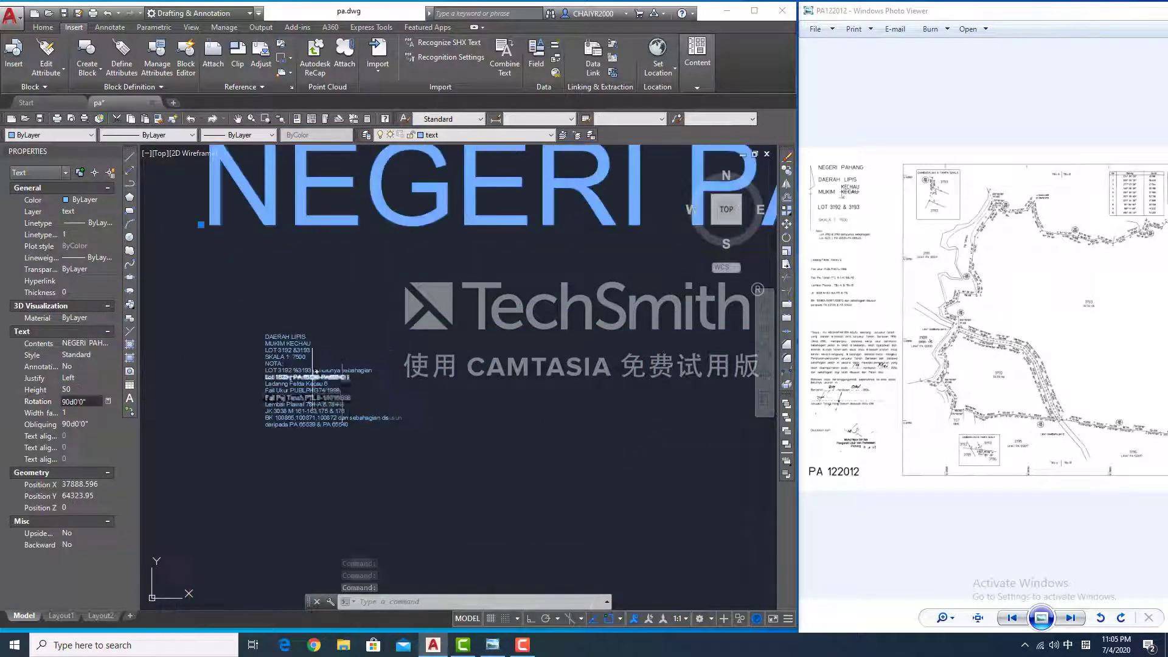
- Set the three headings below NEGERI PAHANG to text height 5
left_click(167, 252)
left_click(314, 326)
left_click(82, 390)
type("5")
scroll(295, 356, "down", 8)
- Move the four headings into place and spread the DAERAH, LOT and MUKIM KECHAU lines apart
type("m")
left_click(331, 348)
left_click(321, 386)
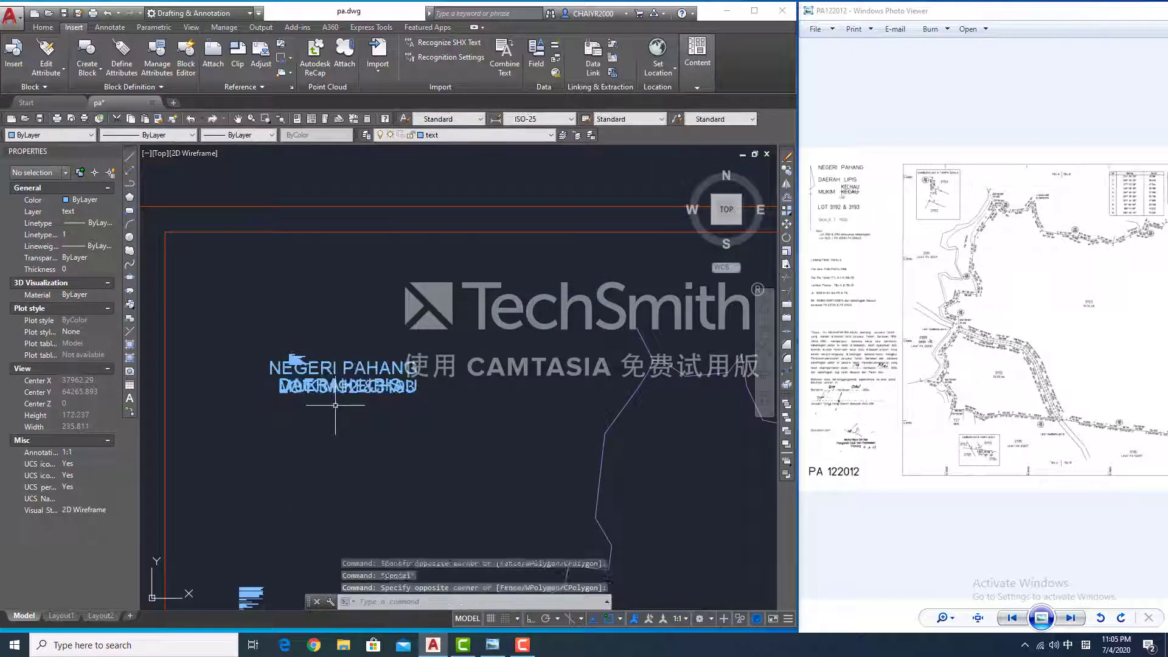
scroll(333, 400, "up", 5)
type("m")
left_click(324, 430)
left_click(323, 399)
left_click(341, 455)
scroll(325, 331, "down", 8)
left_click(379, 318)
- Restack the headings with MUKIM KECHAU below DAERAH LIPIS and LOT 3192 &3193 beneath
left_click(361, 344)
type("m")
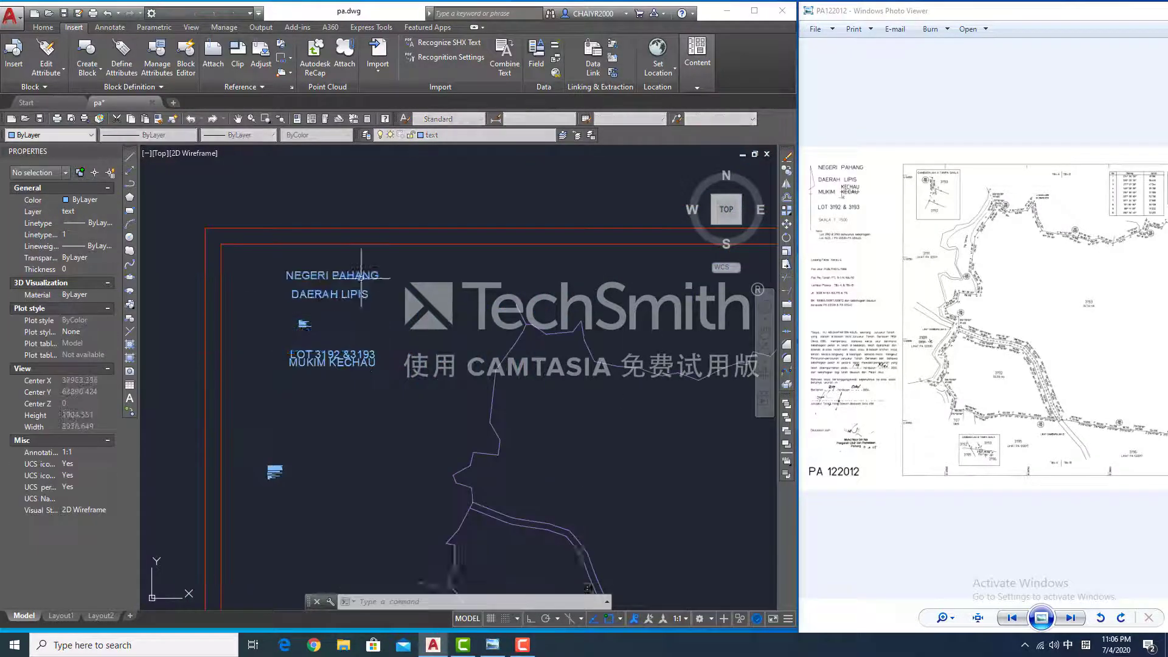
left_click(361, 278)
left_click(339, 365)
left_click(332, 309)
left_click(305, 329)
left_click(322, 447)
left_click(320, 353)
left_click(320, 323)
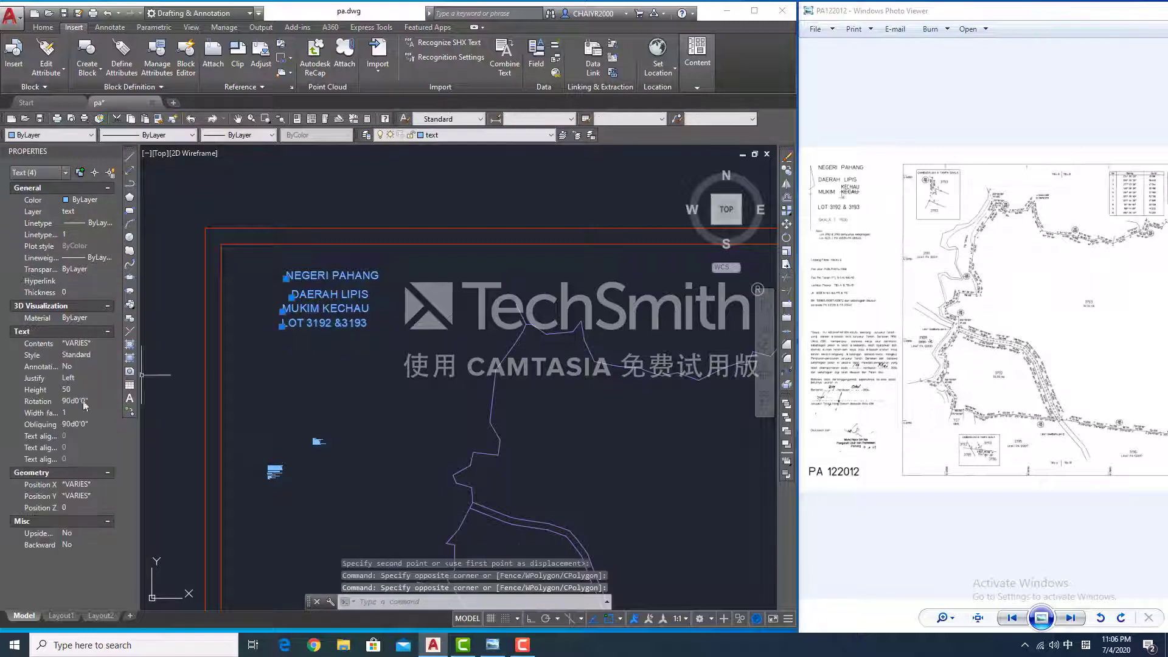
- Nudge DAERAH LIPIS, MUKIM KECHAU and LOT 3192 &3193 into even spacing
left_click(312, 292)
left_click(314, 292)
left_click(322, 309)
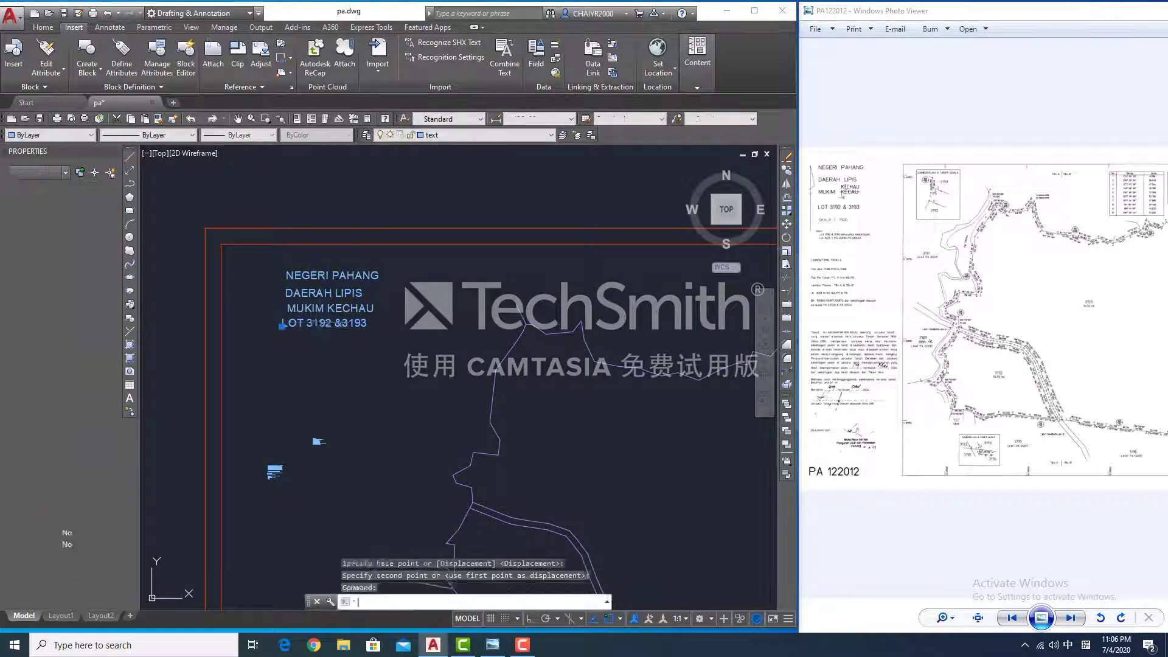
type("m")
left_click(322, 309)
left_click(324, 313)
left_click(323, 322)
type("m")
left_click(324, 330)
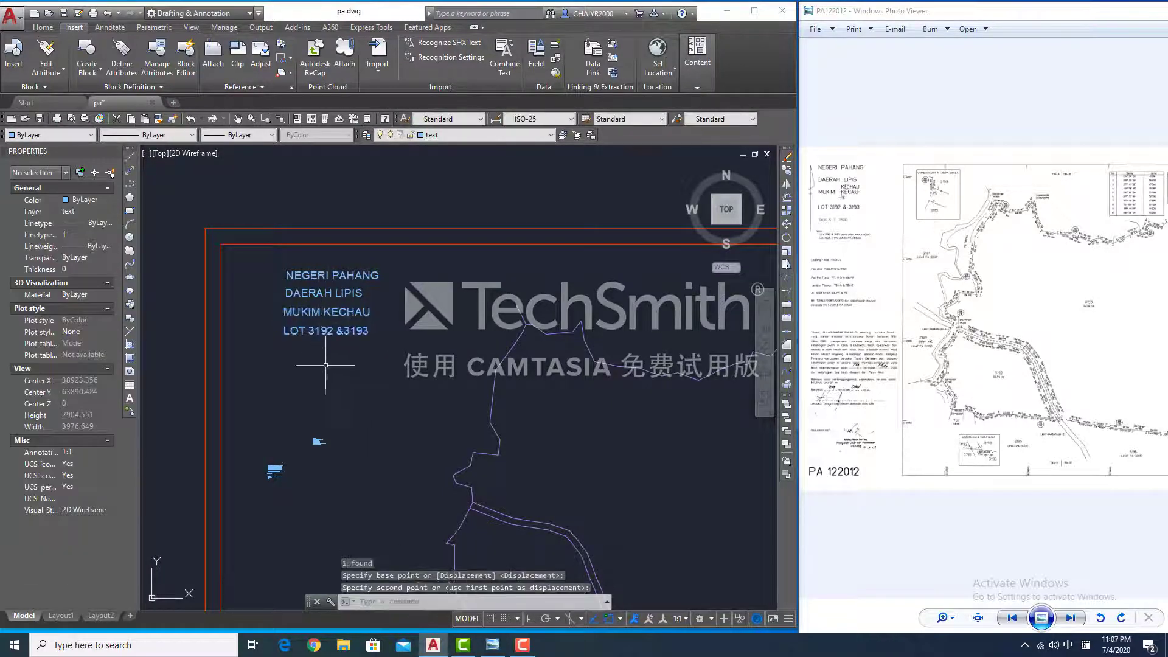
- Reposition the NEGERI PAHANG heading at the top of the stack
left_click(329, 277)
type("m")
left_click(325, 268)
left_click(324, 265)
scroll(327, 273, "up", 2)
left_click(310, 266)
scroll(389, 342, "down", 5)
scroll(867, 318, "up", 3)
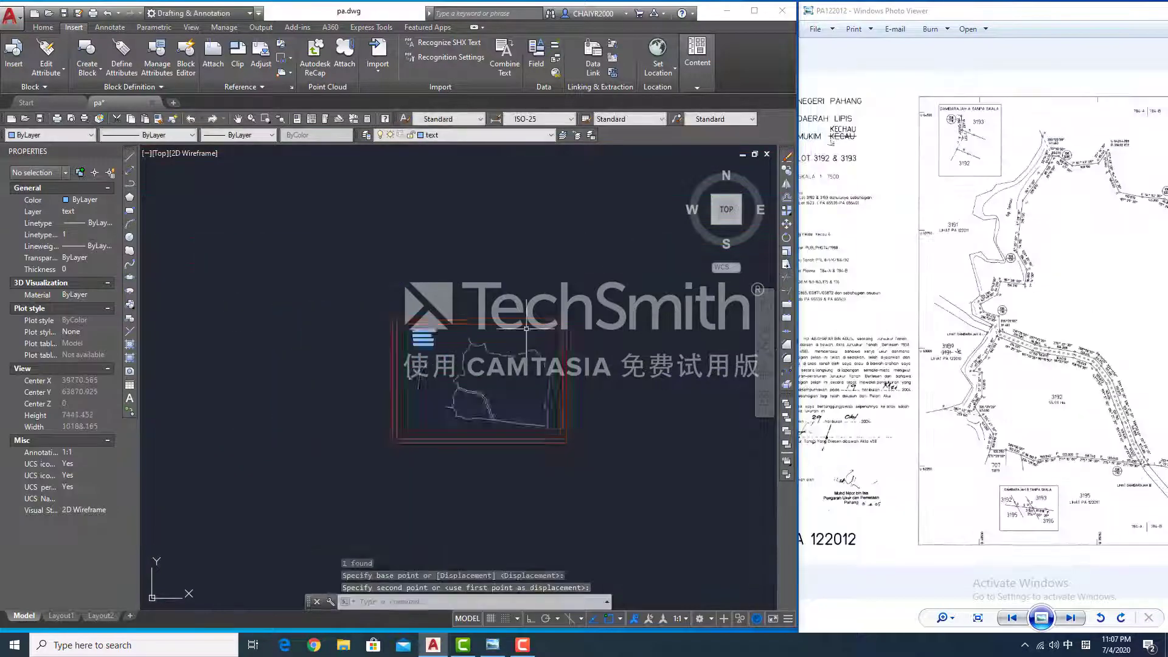
scroll(354, 399, "up", 12)
- Enlarge SKALA 1: 7500 to height 30 and move it under the headings
left_click(283, 396)
scroll(426, 331, "down", 3)
left_click(79, 389)
type("30m")
left_click(391, 373)
scroll(413, 355, "down", 8)
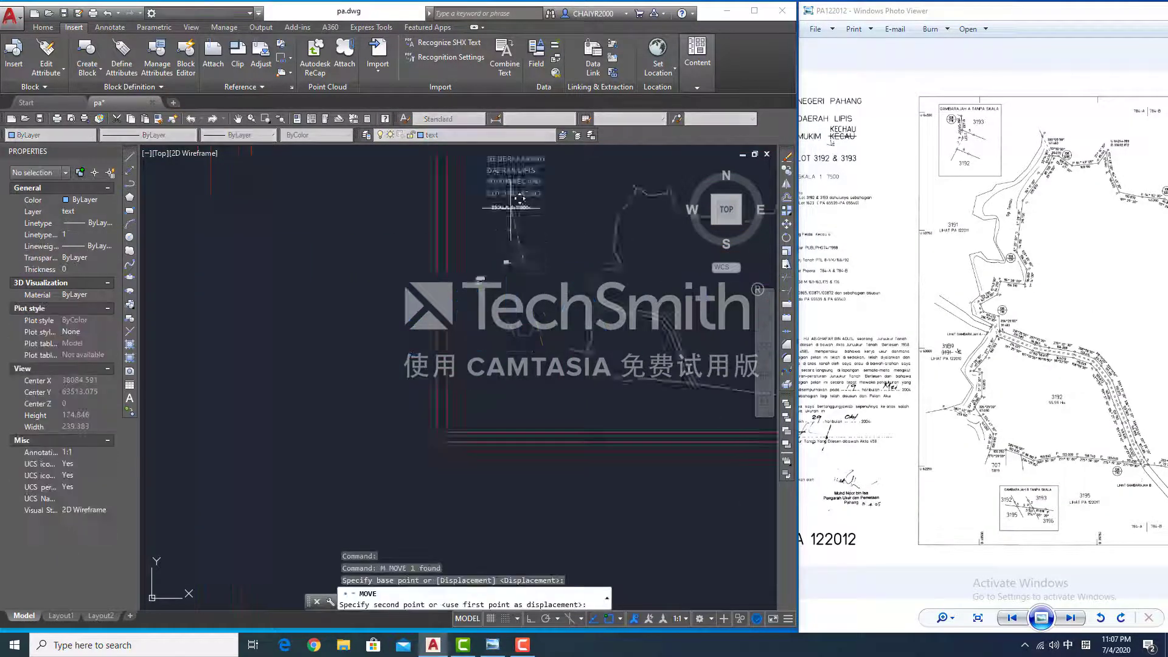
left_click(511, 207)
scroll(426, 304, "up", 5)
- Bring the NOTA lines nearer the headings and place NOTA: under SKALA 1: 7500
left_click(523, 316)
left_click(389, 283)
type("m")
left_click(390, 286)
left_click(428, 219)
left_click(372, 281)
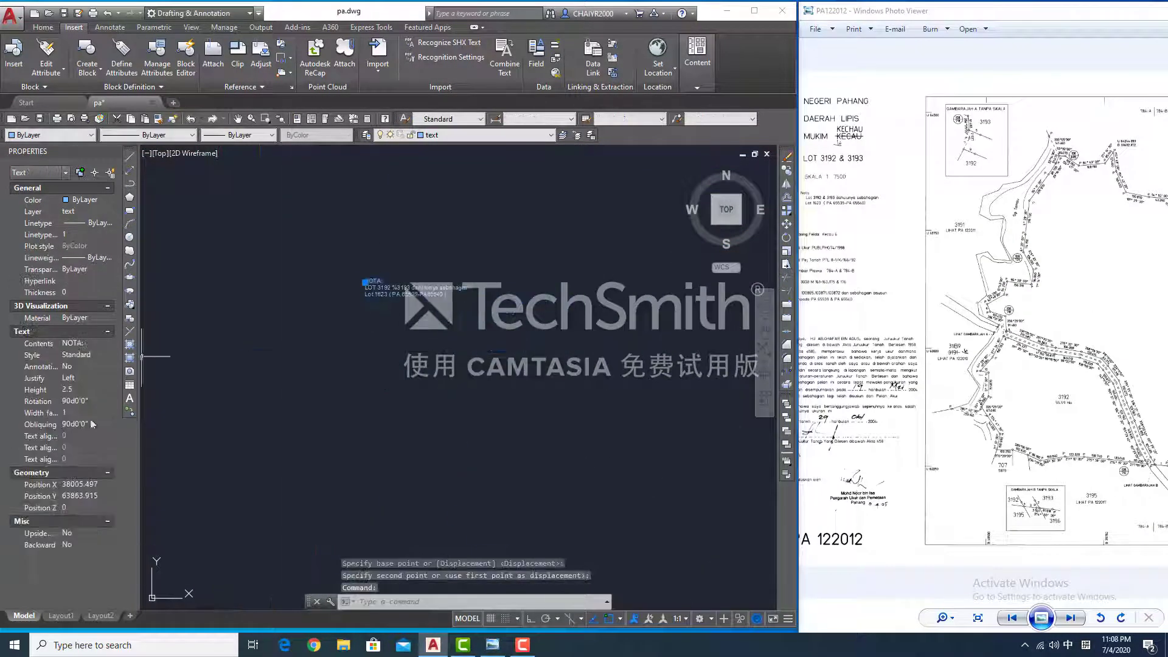
type("m")
left_click(450, 268)
scroll(398, 230, "down", 4)
left_click(382, 220)
- Align the SKALA 1: 7500 and NOTA: texts to the left beneath the headings
middle_click_drag(381, 220, 415, 343)
left_click(427, 312)
type("m")
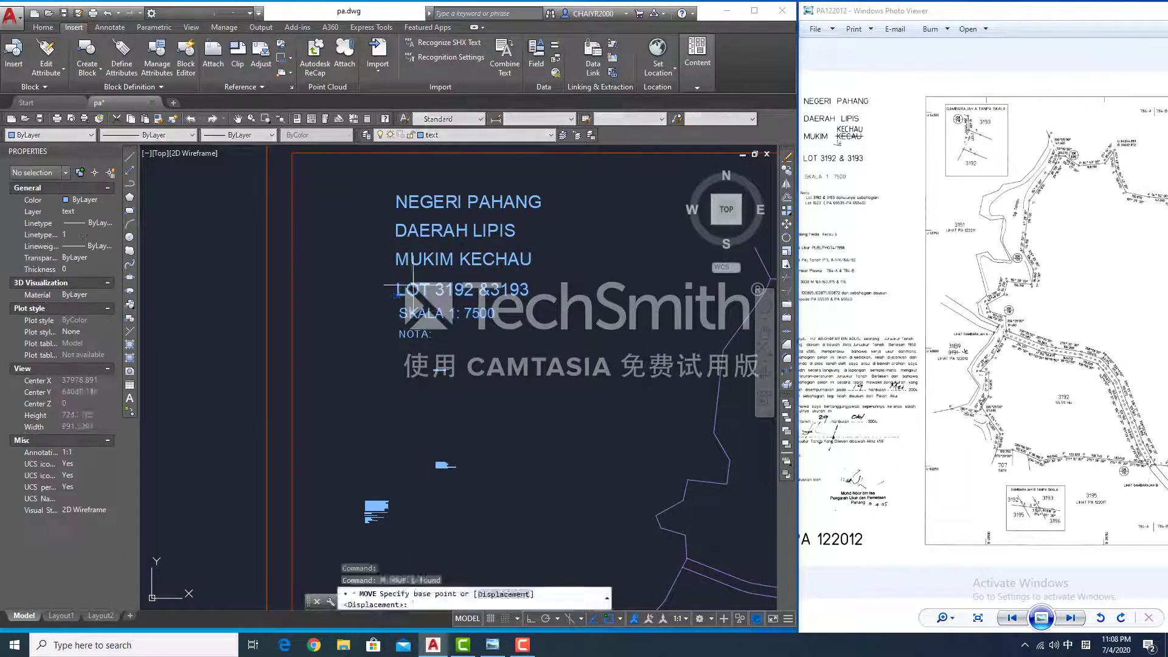
scroll(407, 289, "up", 4)
type("m")
left_click(416, 357)
left_click(500, 353)
scroll(580, 377, "down", 3)
left_click(535, 436)
type("m")
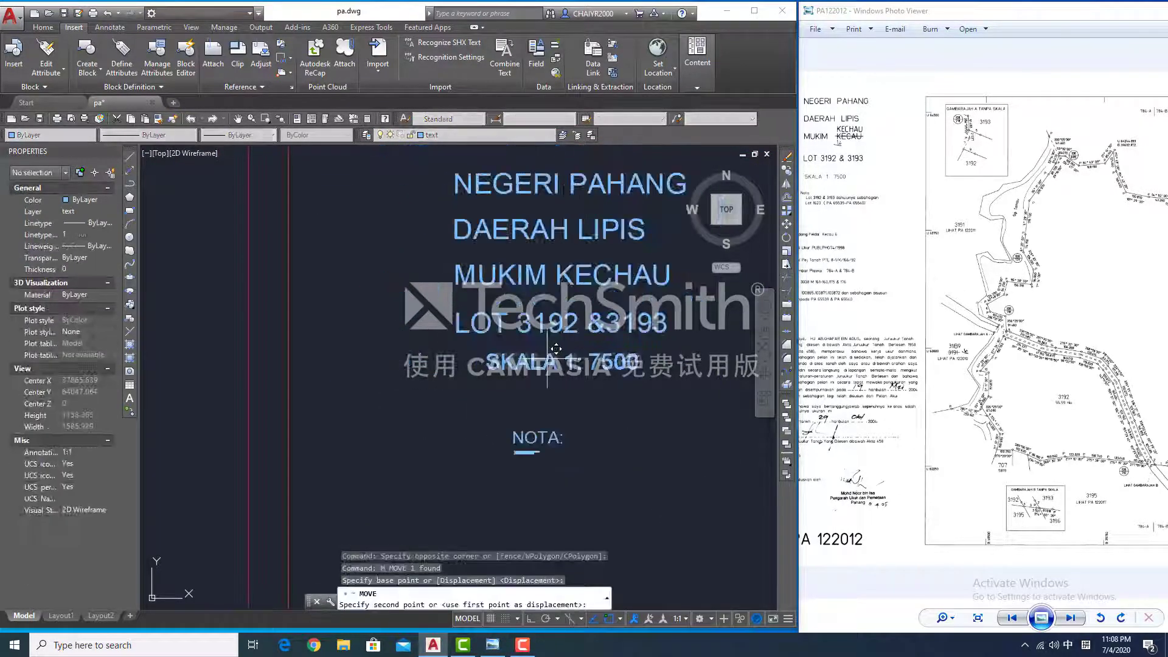
left_click(503, 403)
scroll(861, 320, "down", 2)
scroll(559, 457, "up", 5)
- Set the LOT 3192 note line to height 30 and move it beneath NOTA:
left_click(213, 189)
key("Escape")
left_click(426, 436)
type("30")
key("Return")
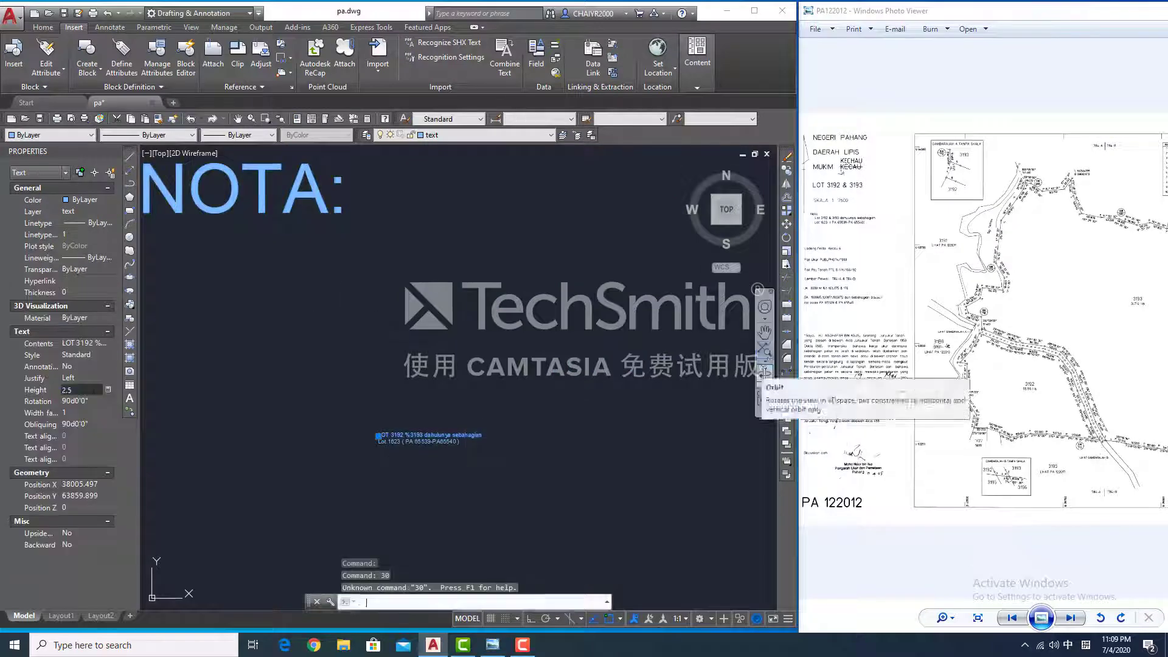
left_click(94, 390)
type("30")
key("Return")
type("m")
left_click(594, 369)
scroll(424, 268, "down", 4)
left_click(446, 254)
left_click(404, 334)
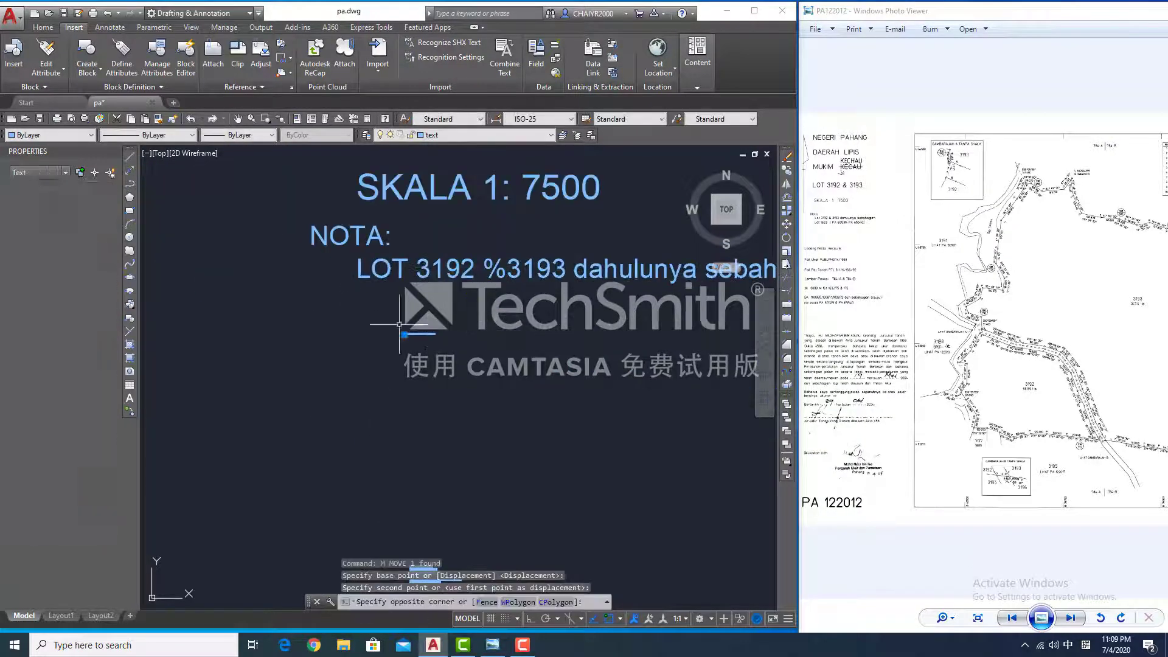
- Set the Lot 1623 line to height 30 and move it under NOTA:
left_click(82, 390)
type("30m")
left_click(227, 265)
left_click(305, 235)
scroll(833, 256, "up", 3)
- Move the seven remaining note lines lower down
left_click_drag(320, 376, 506, 462)
type("m")
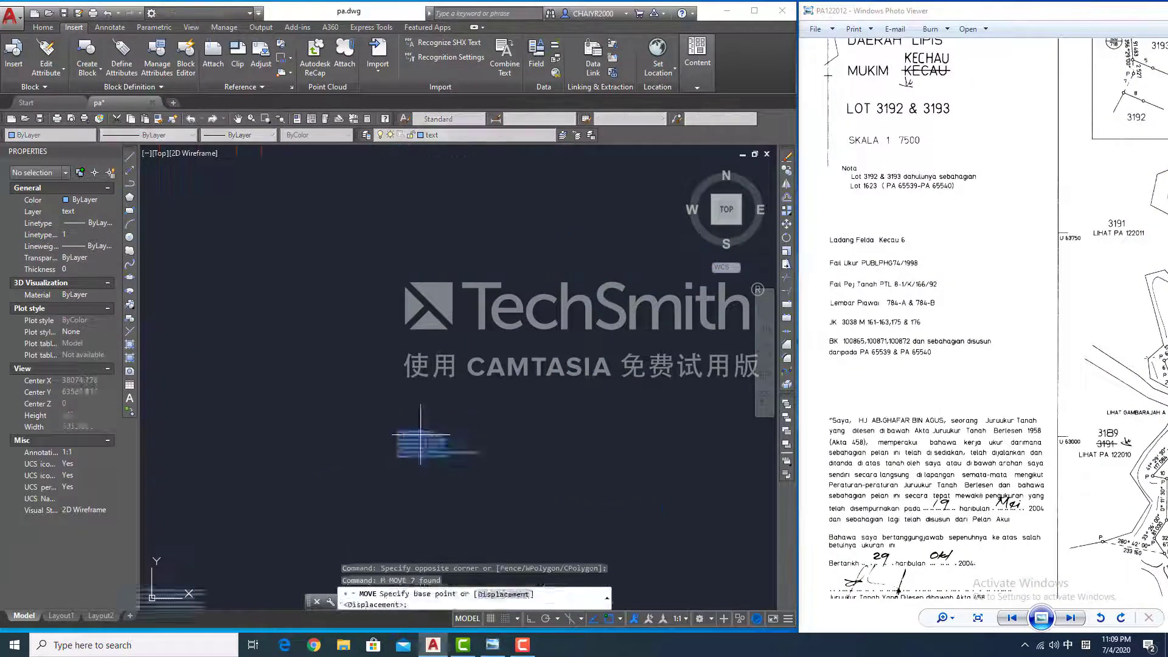
left_click(420, 420)
scroll(420, 414, "down", 5)
left_click(424, 421)
scroll(425, 420, "up", 5)
- Set the Ladanng Felda Kecau 6 line to height 30 and reposition it
left_click(424, 421)
left_click(83, 390)
type("30")
key("Return")
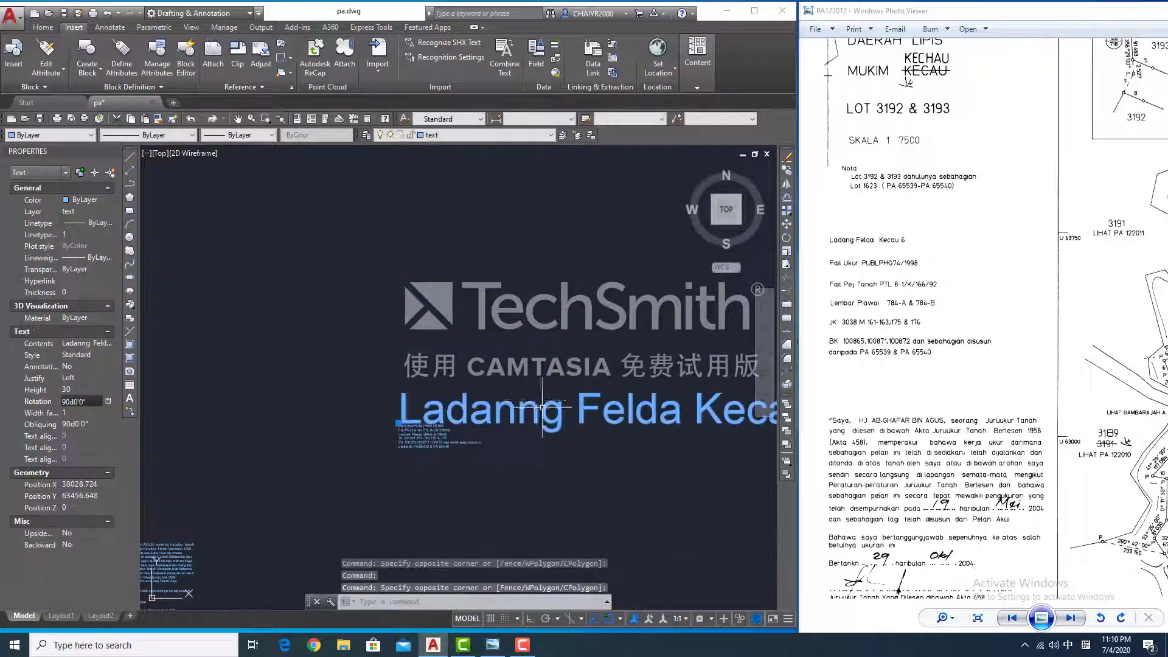
type("m")
left_click(405, 418)
left_click(366, 333)
type("m")
scroll(366, 330, "down", 5)
- Give the Fail Ukur PUBLPHG74/1998 and Fail Pej Tanah lines height 30 and stack them below
left_click(82, 390)
type("30m")
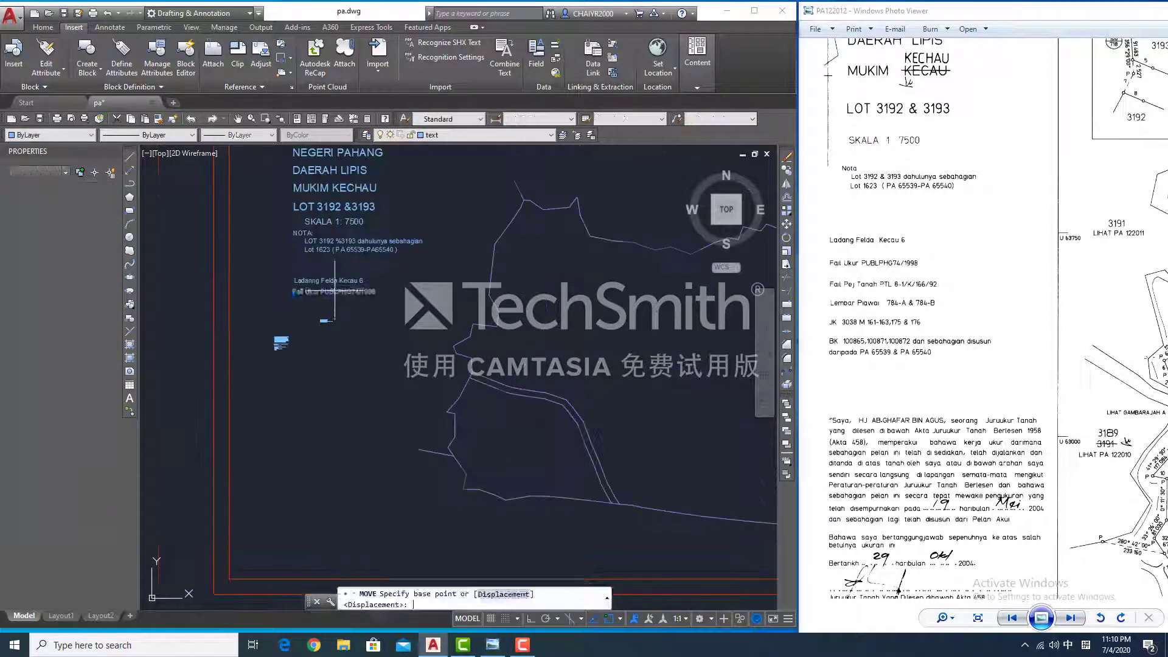
left_click(264, 371)
left_click(82, 390)
type("30")
key("Return")
type("m")
left_click(307, 381)
type("m")
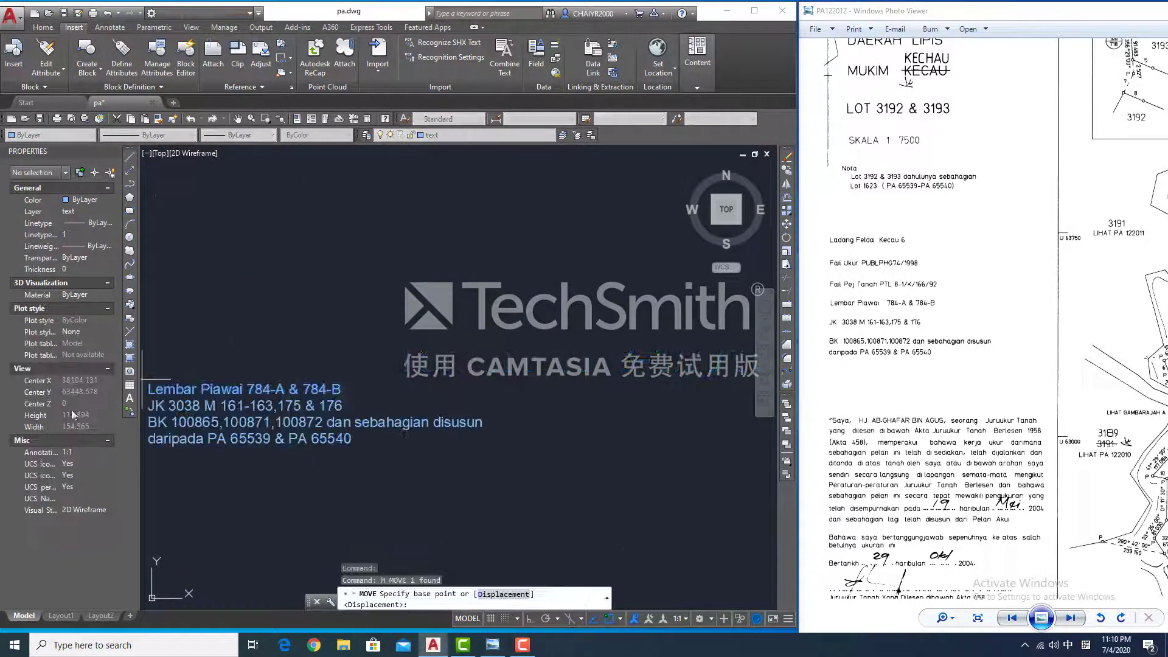
key("Escape")
- Set the Lembar Piawai and JK 3038 lines to height 30 and place them
left_click(75, 389)
type("30m")
left_click(522, 341)
left_click(357, 286)
left_click(416, 405)
left_click(76, 390)
type("30")
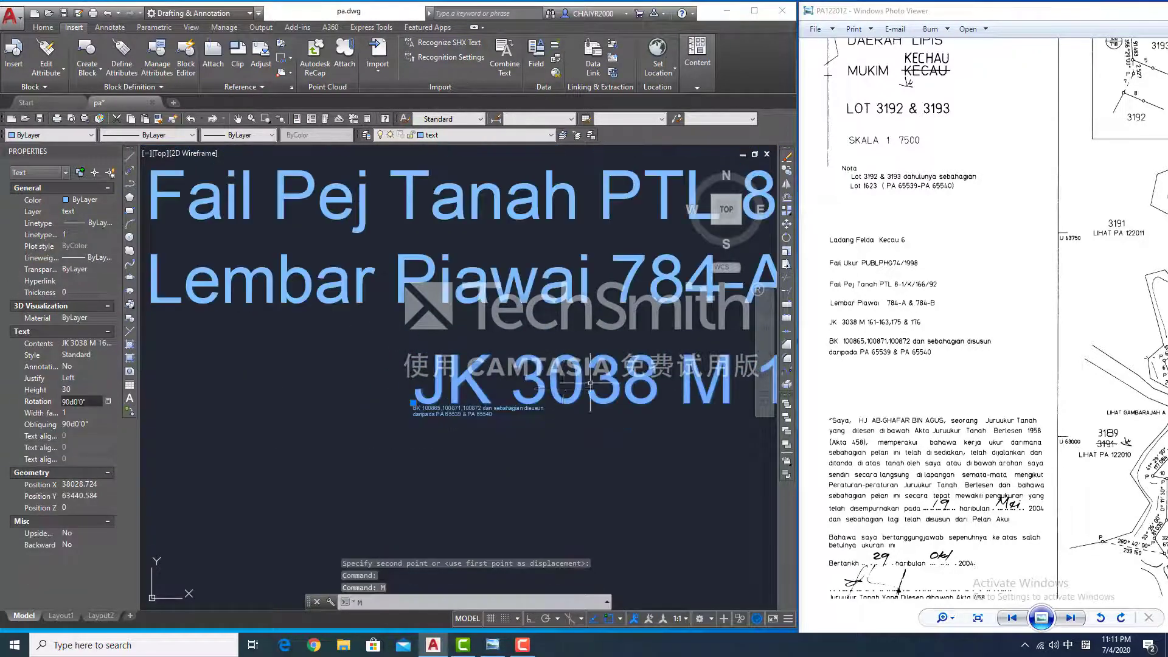
type("m")
left_click(511, 367)
left_click(344, 355)
- Resize the BK 100865 and daripada PA 65539 lines to 30 and place them in sequence
left_click(303, 356)
left_click(78, 390)
type("30m")
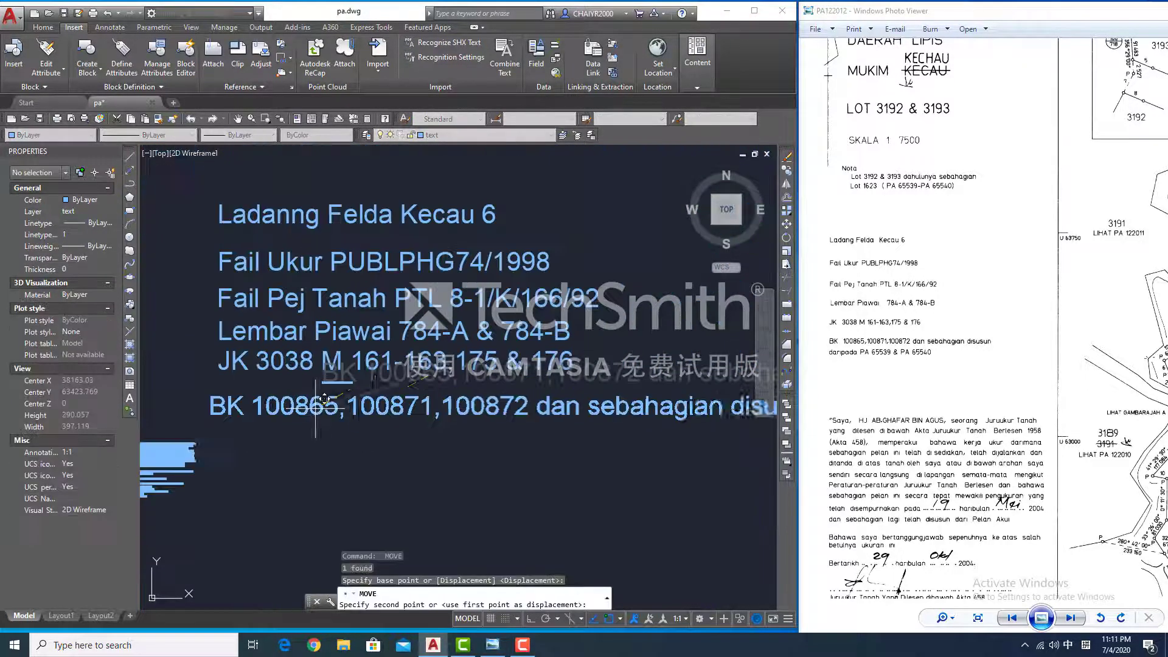
left_click(350, 343)
left_click(81, 390)
type("30m")
left_click(420, 293)
scroll(322, 473, "down", 6)
- Reposition the Ladanng Felda Kecau 6 line
left_click(261, 481)
scroll(279, 437, "down", 4)
type("m")
left_click(307, 390)
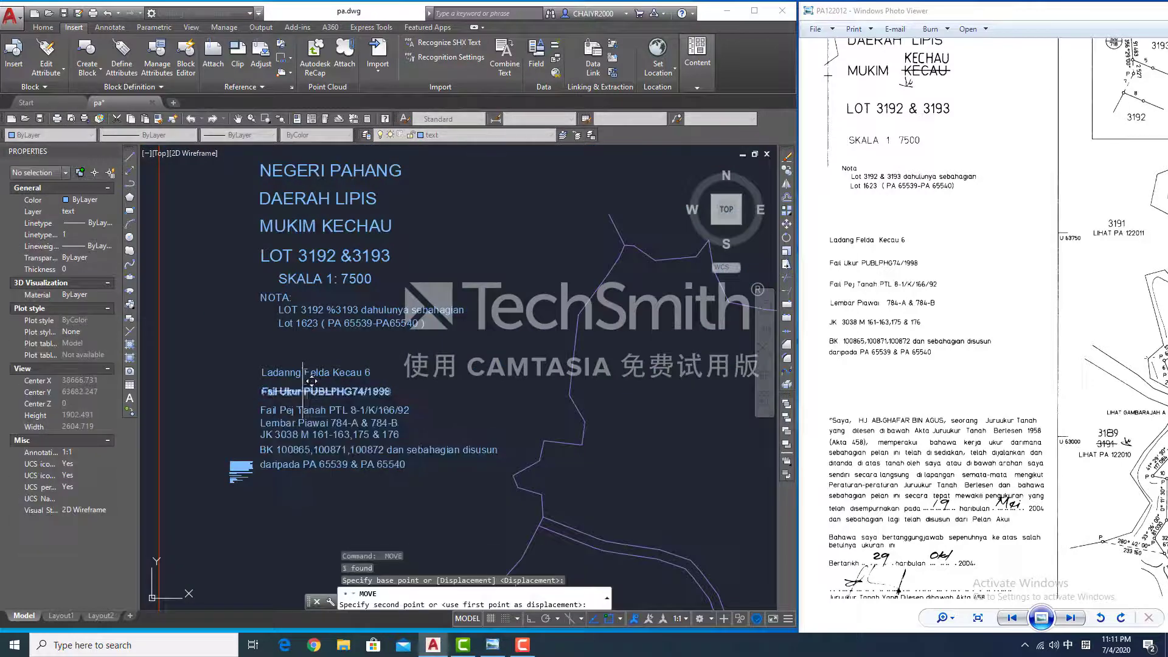
type("m")
left_click(298, 370)
left_click(300, 371)
scroll(295, 316, "up", 2)
- Shift the Lembar-to-daripada lines lower and drop the small paragraph block into the notes area
middle_click_drag(293, 491, 319, 396)
type("m")
left_click(318, 396)
type("m")
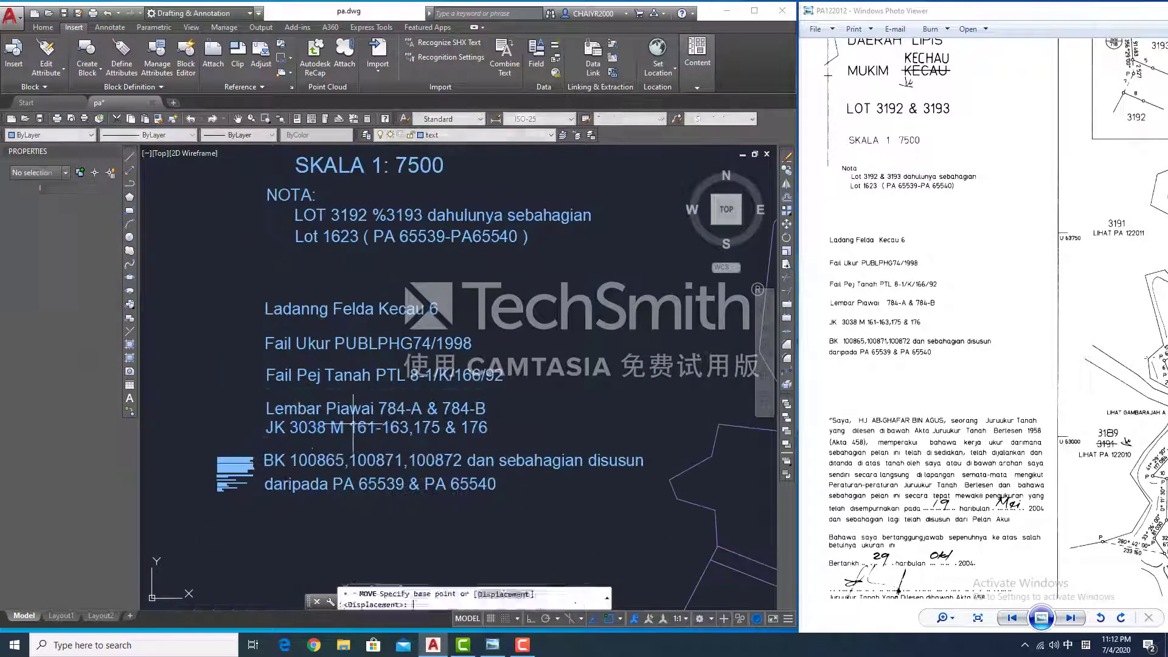
left_click(343, 438)
left_click(336, 484)
middle_click_drag(255, 481, 387, 340)
type("m")
scroll(389, 341, "down", 4)
left_click(457, 342)
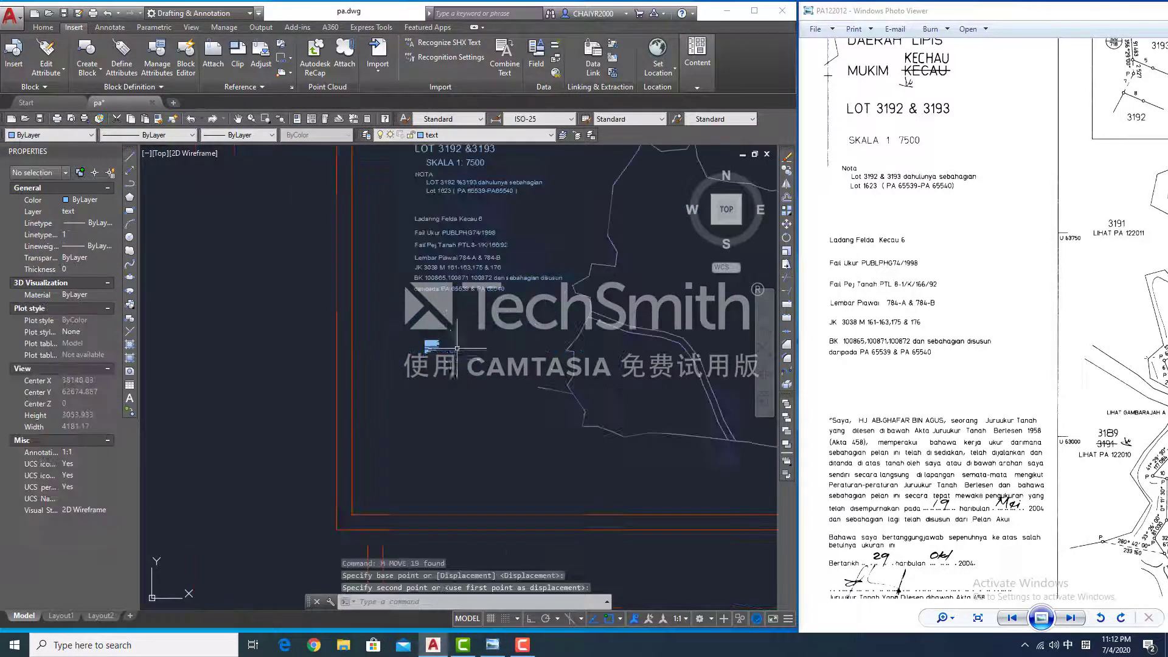
scroll(435, 344, "up", 8)
- Set the first declaration line to height 20 and move it lower
left_click(390, 265)
left_click(68, 390)
type("20")
scroll(284, 370, "down", 6)
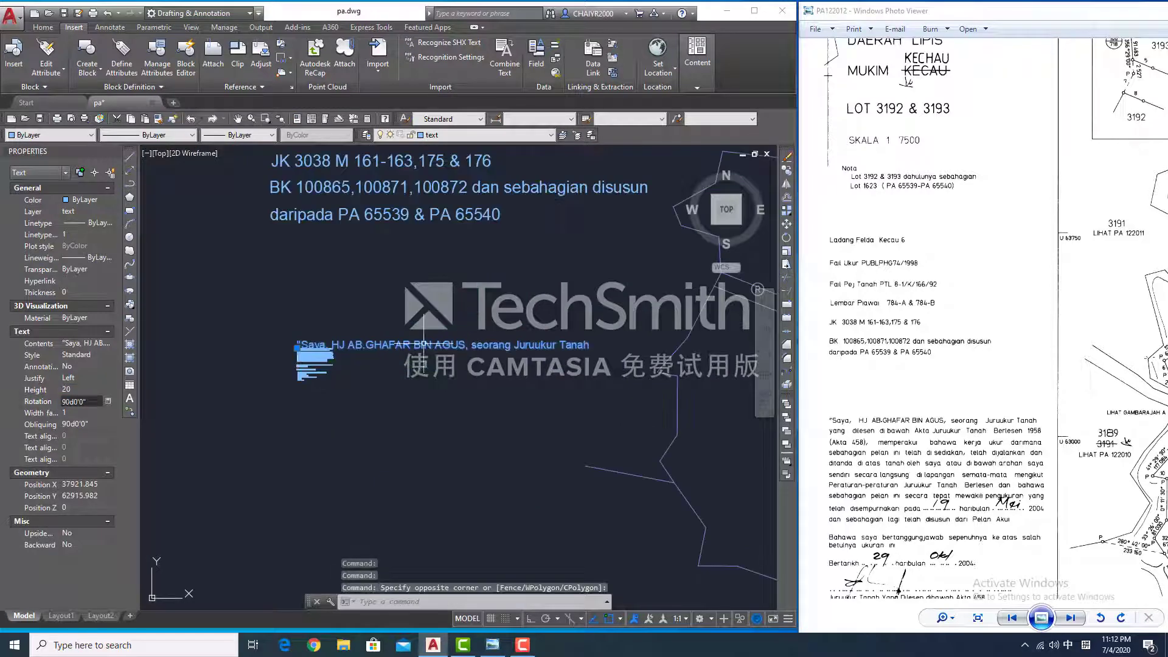
type("m")
left_click(312, 453)
scroll(313, 402, "up", 6)
- Give the yang dilesen line height 30 and place it below the first line
left_click(306, 373)
left_click(82, 390)
type("30")
key("Return")
key("m")
key("space")
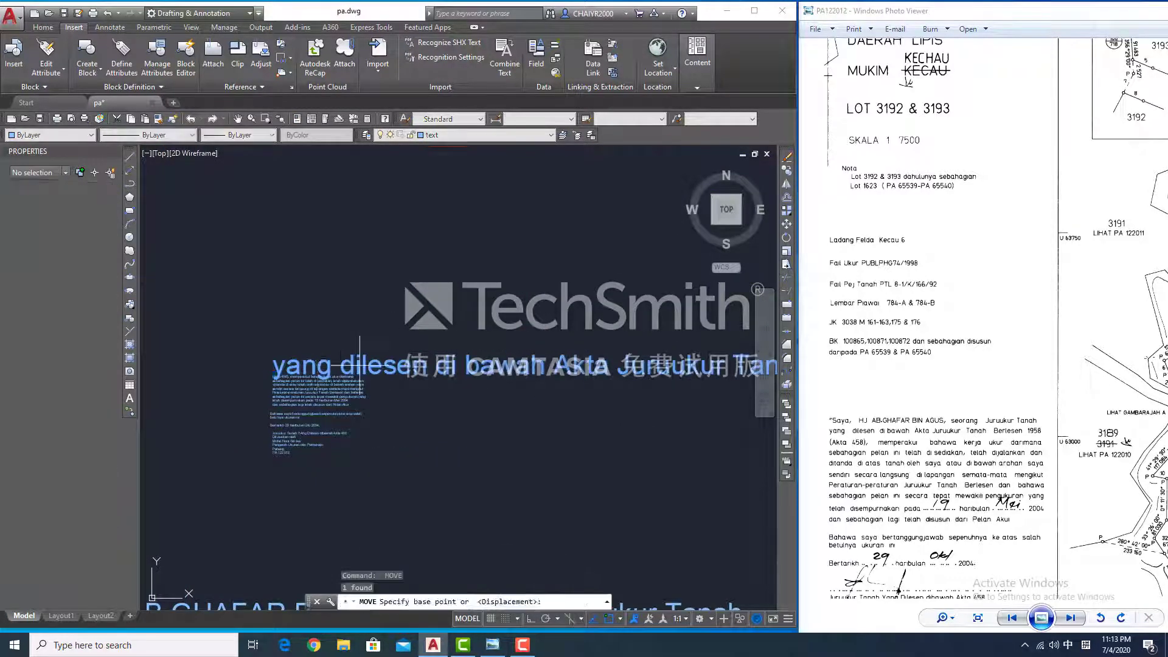
left_click(359, 365)
middle_click_drag(262, 487, 415, 387)
left_click(238, 571)
- Set the remaining declaration lines to height 30 and move the cluster
left_click(449, 260)
left_click(82, 390)
type("30")
key("Return")
key("m")
key("space")
scroll(365, 329, "down", 5)
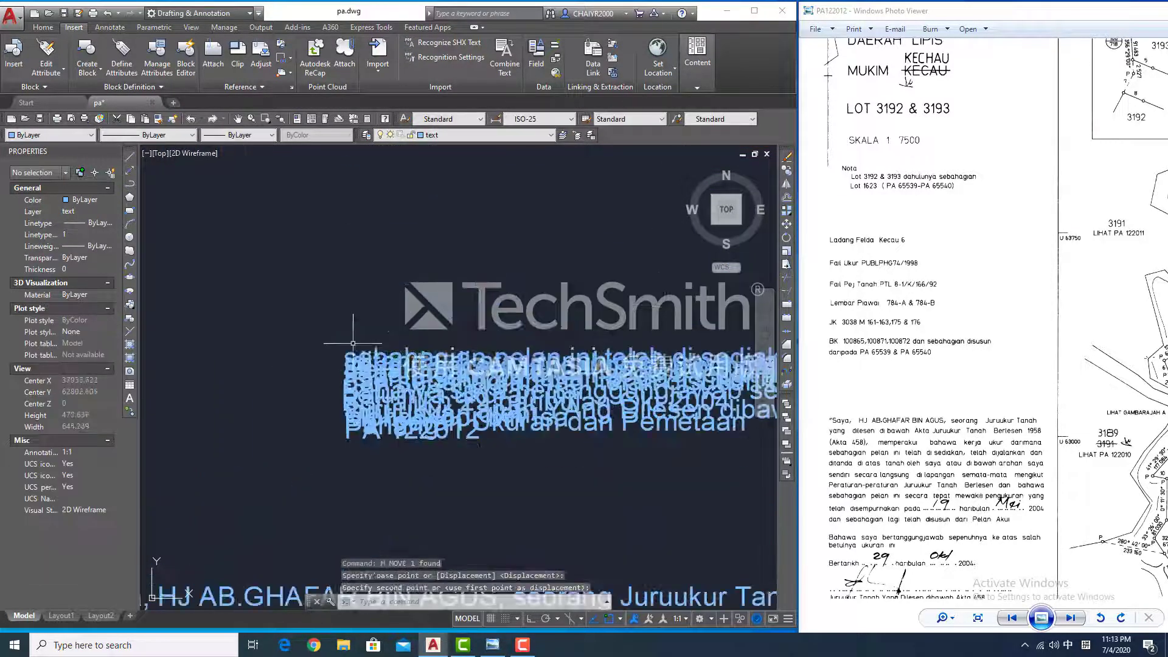
scroll(288, 343, "up", 5)
left_click(288, 343)
- Move the next declaration line below the previous one
left_click(302, 271)
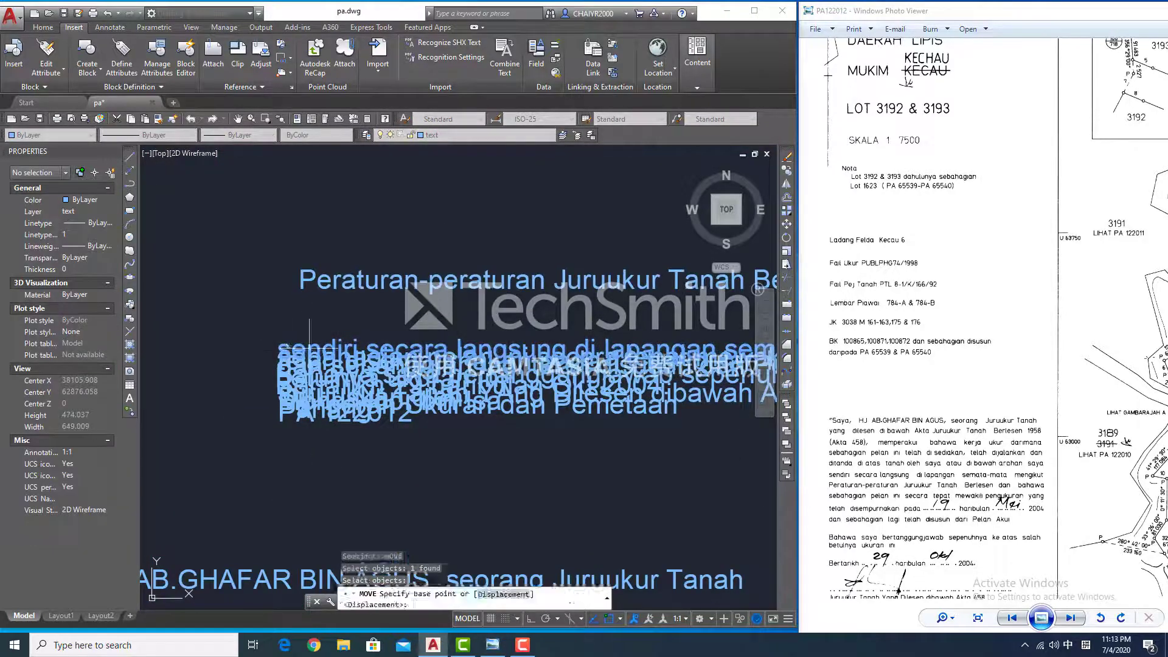
scroll(308, 339, "down", 5)
left_click(342, 289)
key("m")
key("space")
left_click(339, 389)
scroll(347, 335, "up", 3)
left_click(293, 253)
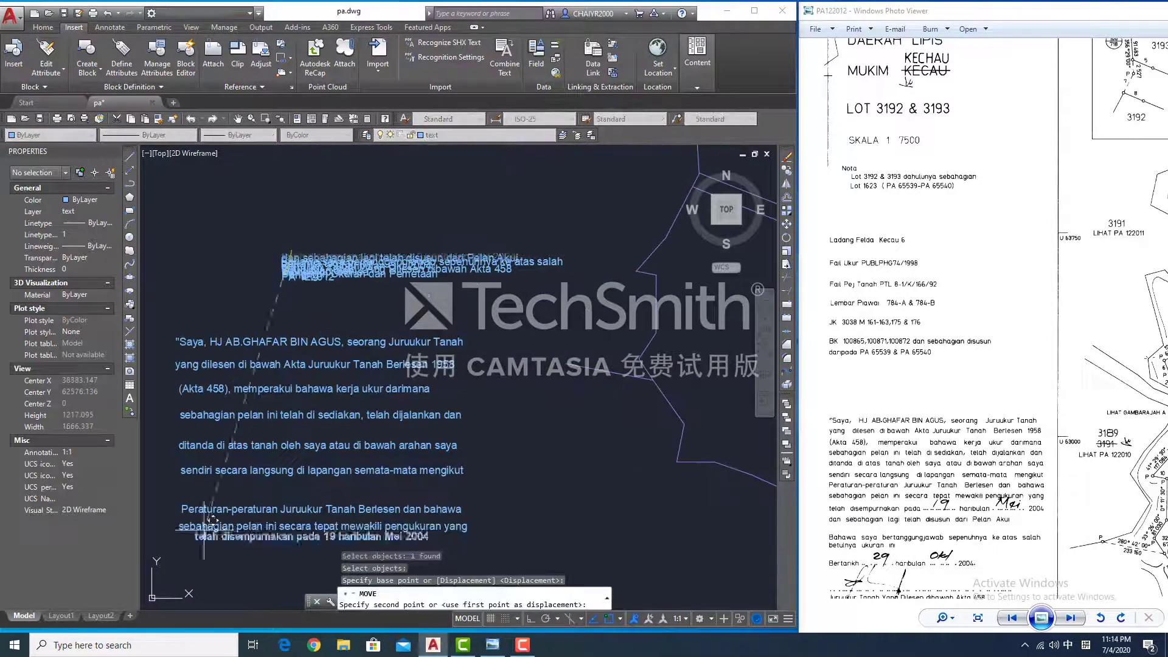
left_click(302, 195)
- Place the following declaration line beneath the paragraph
left_click(203, 504)
left_click(282, 259)
scroll(308, 276, "up", 2)
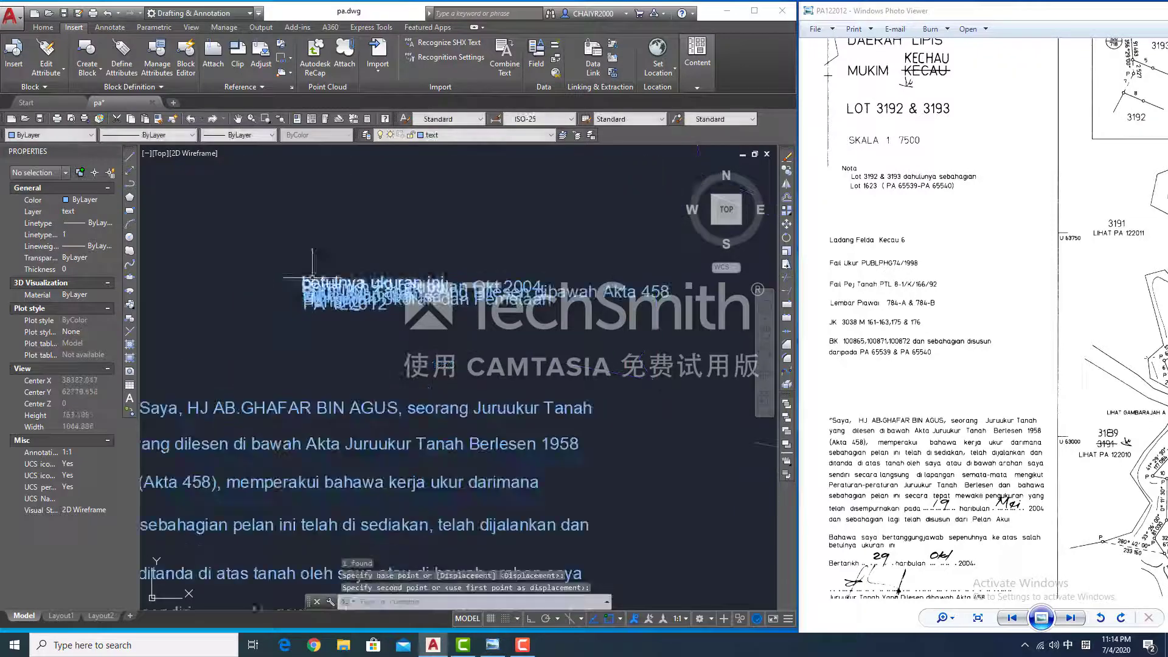
key("m")
key("space")
left_click(271, 419)
left_click(274, 390)
scroll(287, 401, "down", 6)
- Reposition two more text lines, putting the approving officer's name at right
left_click(272, 503)
scroll(321, 408, "up", 5)
key("m")
key("space")
left_click(338, 431)
left_click(487, 477)
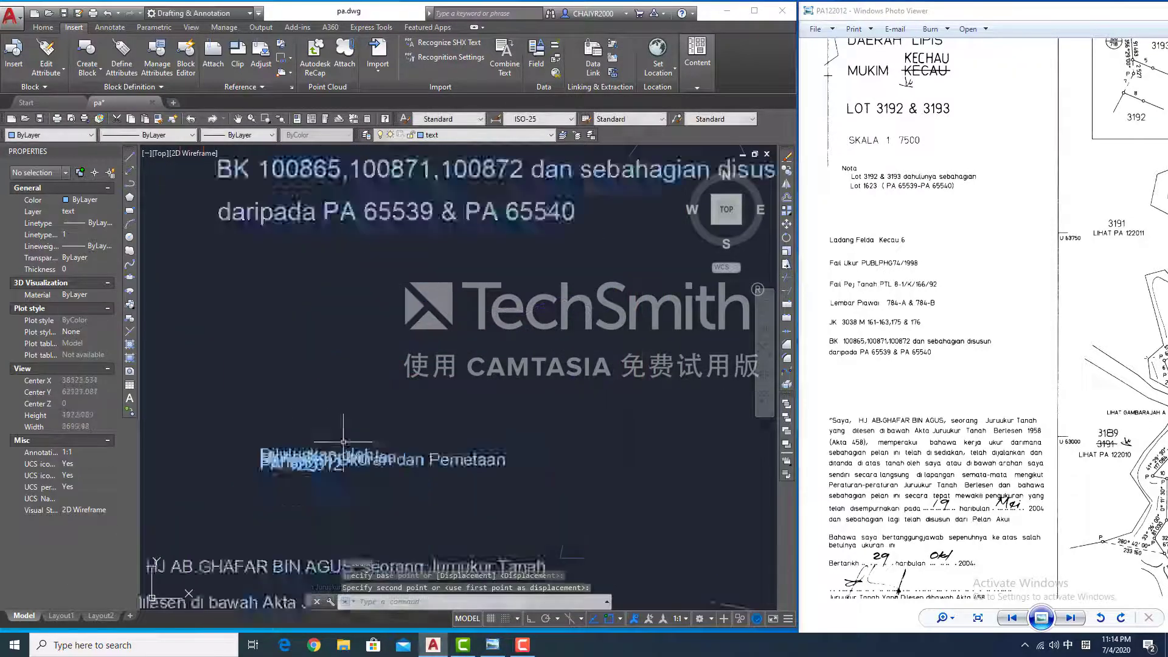
left_click(341, 443)
left_click(493, 453)
left_click(346, 273)
left_click(658, 486)
- Place the pending text lines beside the approving officer's name
key("m")
key("space")
left_click(365, 268)
left_click(742, 464)
scroll(311, 244, "up", 6)
key("m")
key("space")
left_click(350, 398)
scroll(441, 341, "down", 6)
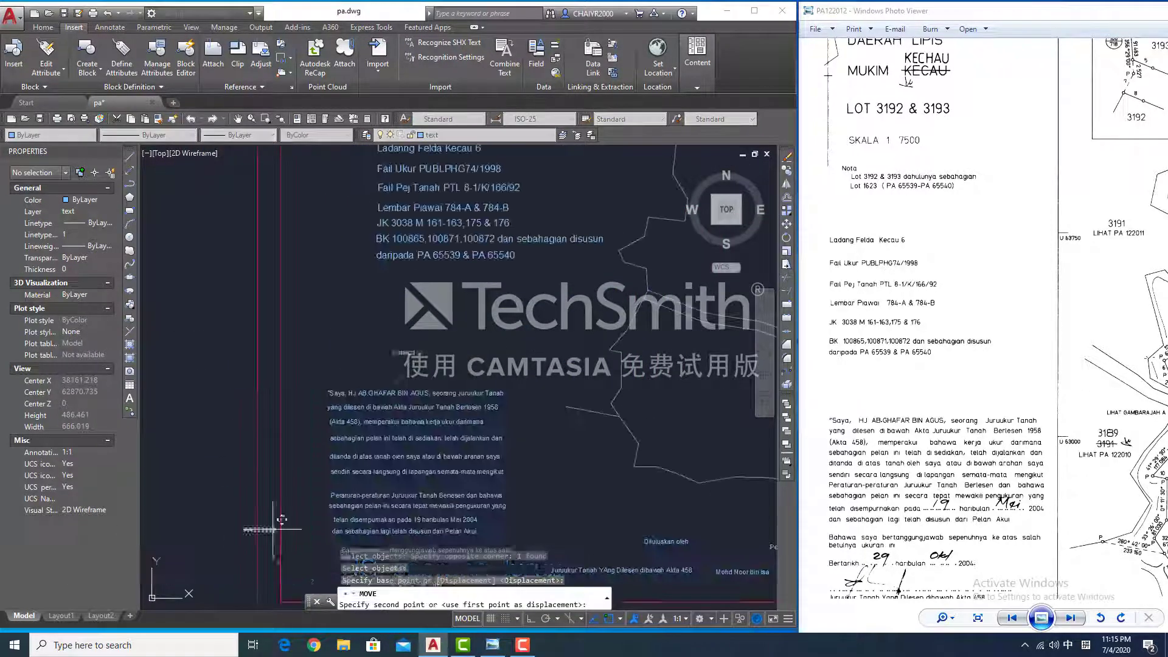
left_click(739, 581)
scroll(426, 365, "down", 2)
- Drop the declaration paragraph under the notes
key("m")
key("space")
left_click(383, 353)
left_click(536, 490)
left_click(453, 426)
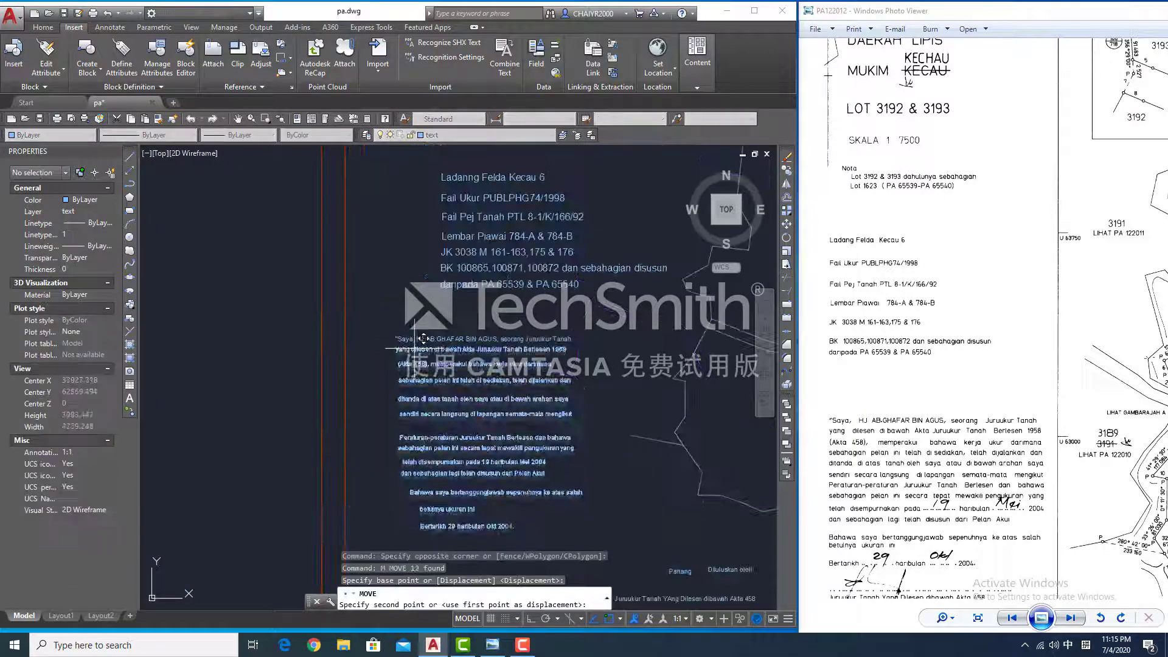
scroll(420, 351, "up", 6)
- Stack two paragraph lines one beneath the other
key("m")
key("space")
left_click(416, 462)
left_click(414, 409)
left_click(407, 537)
left_click(404, 447)
left_click(451, 511)
left_click(430, 389)
scroll(432, 420, "down", 5)
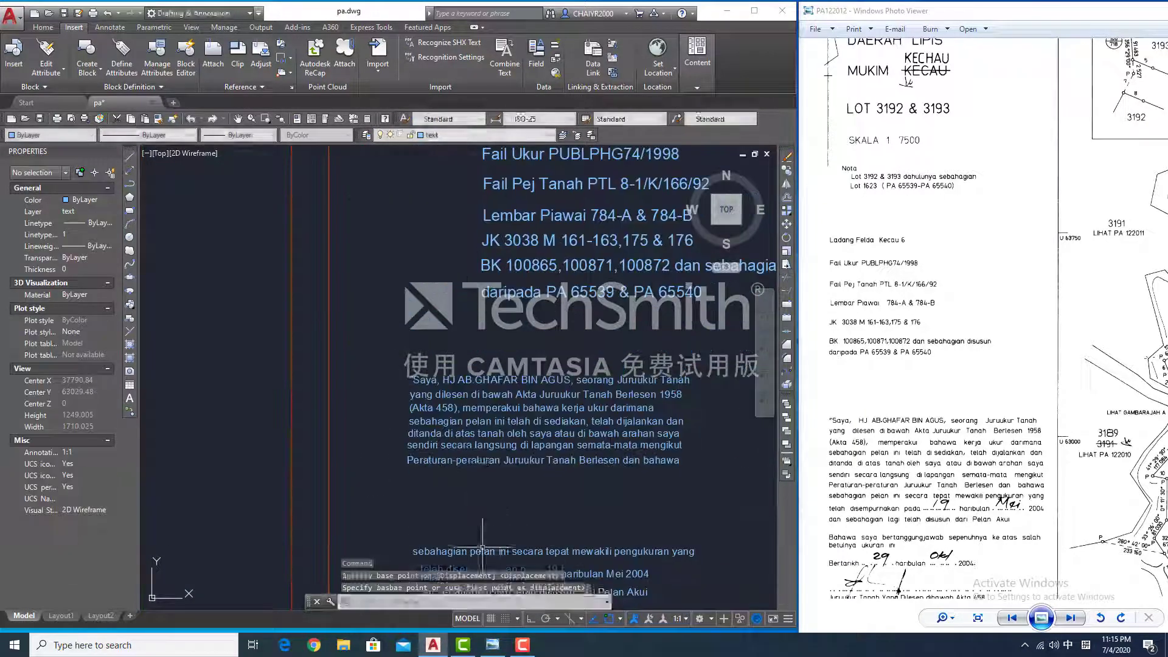
- Place the telah disempurnakan and dan sebahagian lines under the sebahagian pelan ini line
left_click(471, 478)
left_click(499, 375)
left_click(466, 377)
left_click(487, 390)
left_click(503, 510)
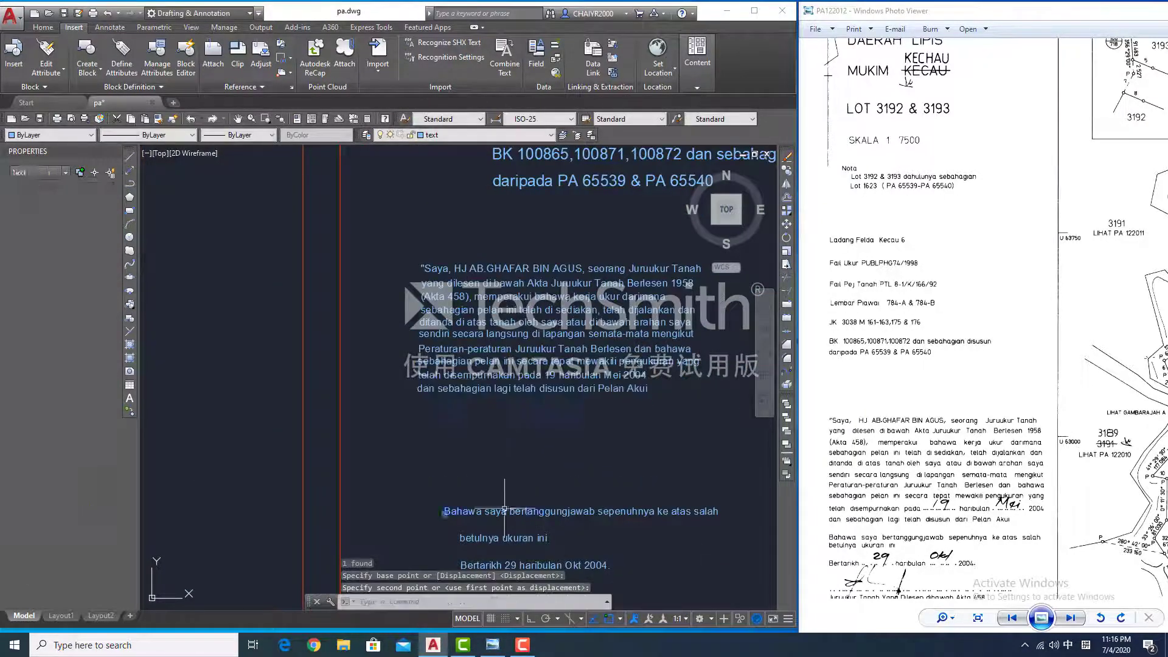
key("space")
- Move the Bahawa saya and closing lines under the paragraph and nudge the date line
left_click(503, 510)
left_click(478, 403)
middle_click_drag(521, 510, 508, 403)
left_click(487, 432)
left_click(425, 384)
left_click(400, 398)
- Select the last paragraph lines and begin moving them into place
left_click_drag(913, 480, 900, 459)
scroll(453, 329, "up", 2)
left_click(385, 295)
left_click(378, 314)
key("space")
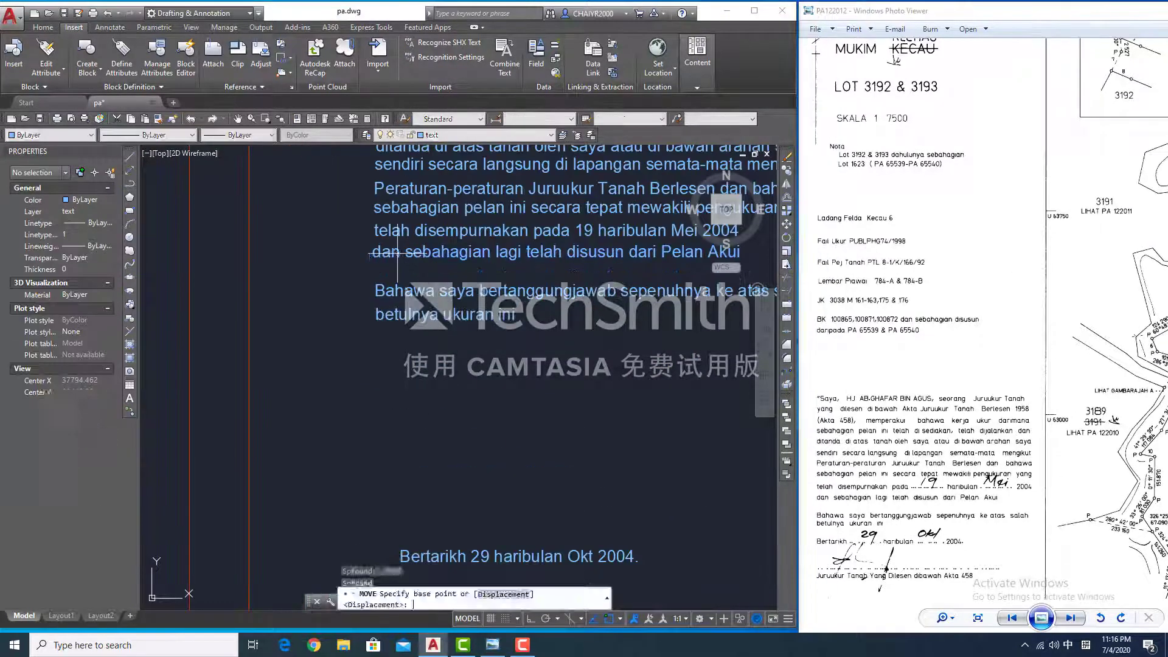
- Replace the day and month in the Bertarikh date line with dotted blanks
left_click(373, 261)
left_click(375, 261)
scroll(358, 375, "down", 2)
double_click(431, 492)
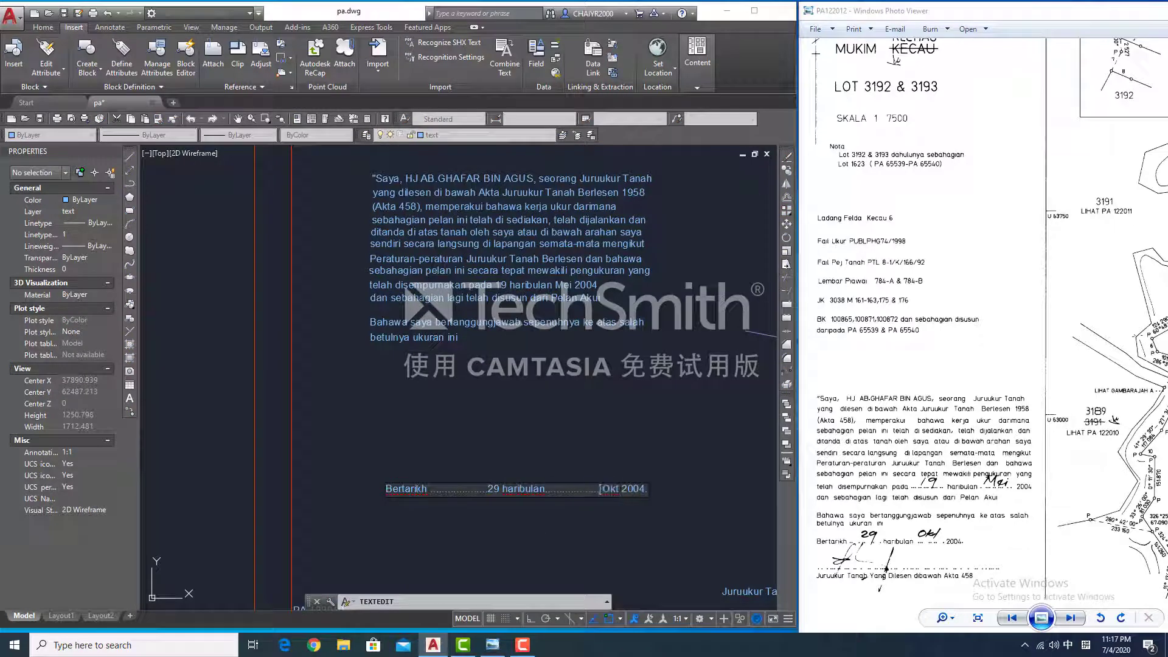
key("BackSpace")
key("BackSpace")
key("BackSpace")
key("BackSpace")
left_click(558, 577)
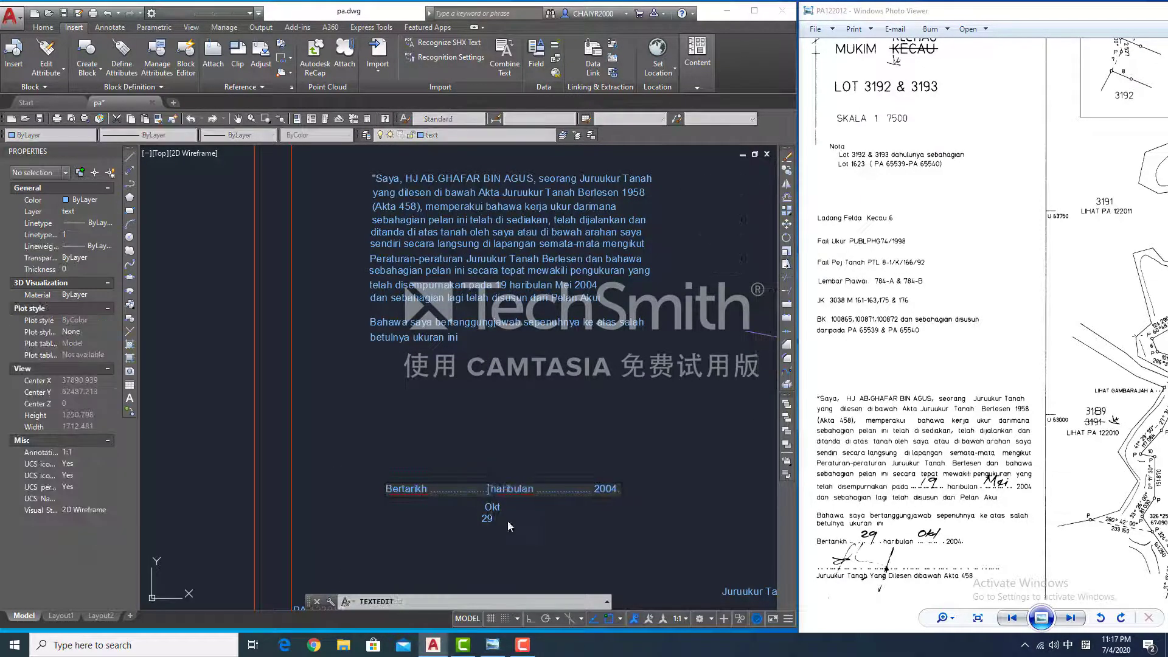
double_click(494, 505)
key("Escape")
- Blank out the date in the 'telah disempurnakan pada 19' line
scroll(413, 445, "down", 3)
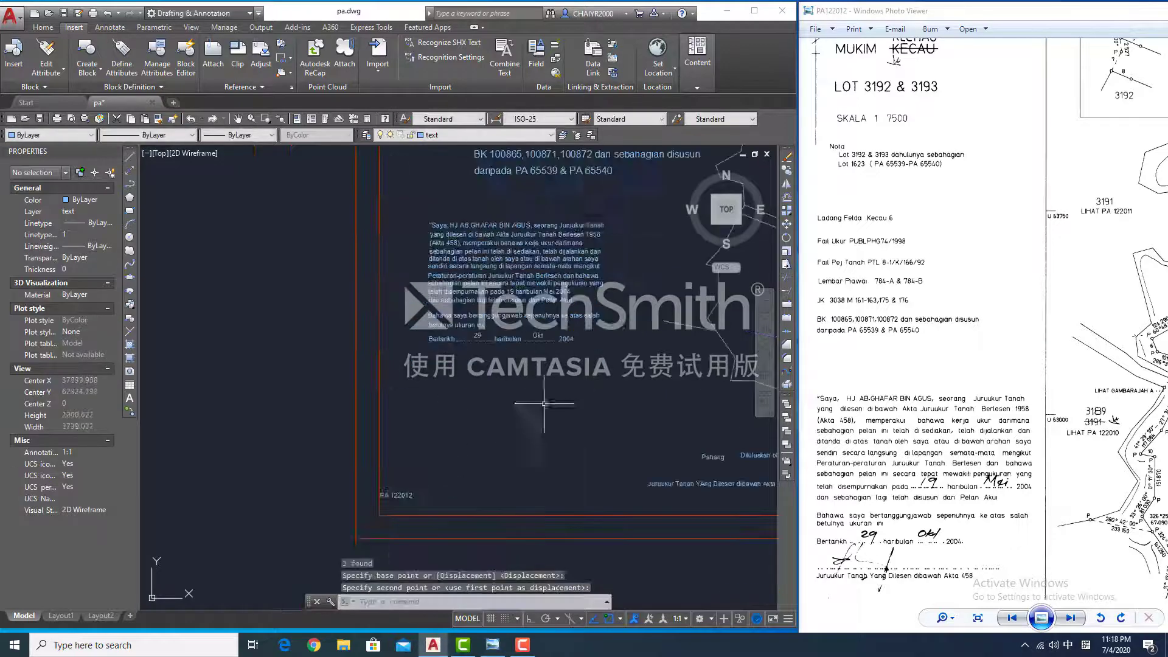
scroll(413, 445, "up", 3)
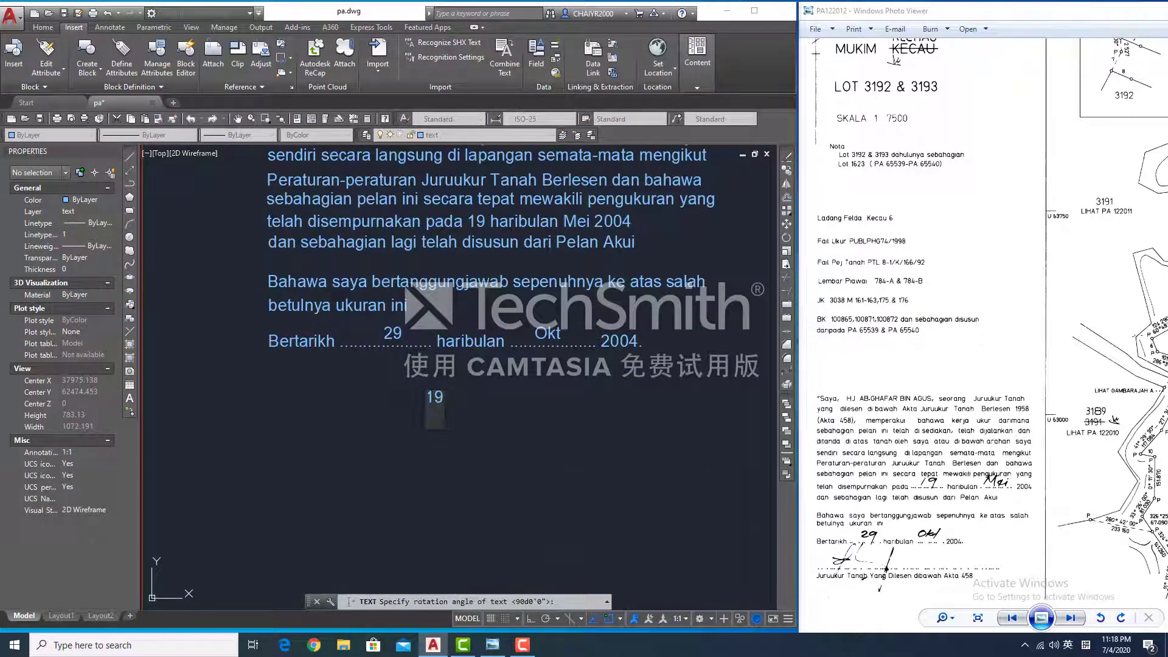
middle_click_drag(515, 269, 488, 374)
double_click(479, 281)
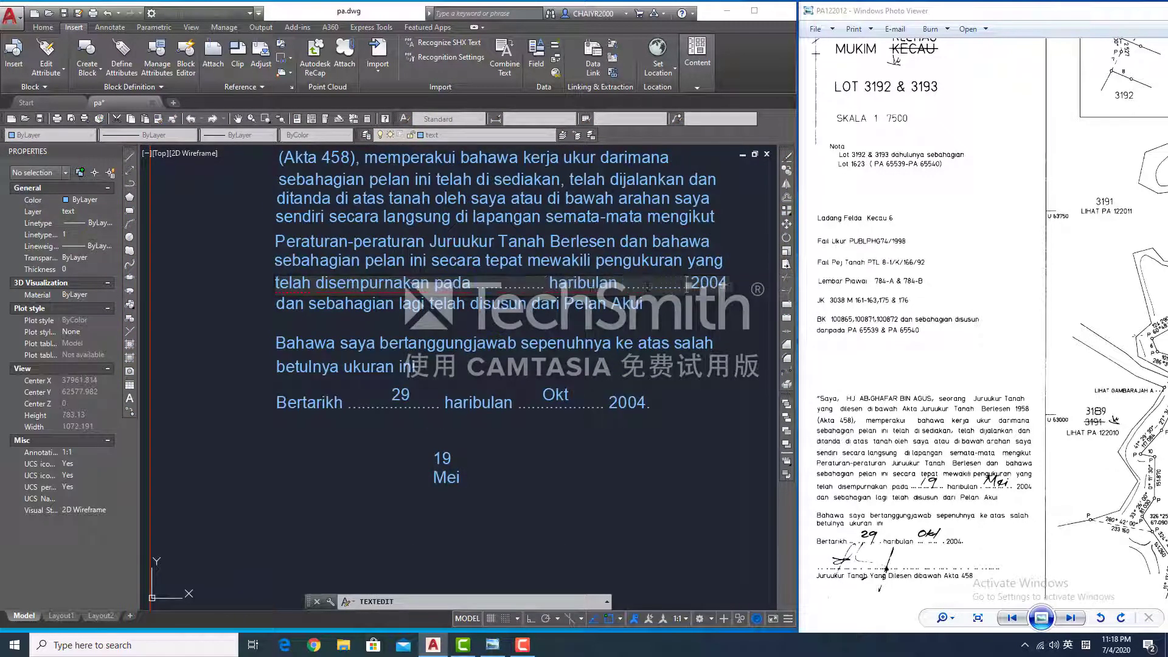
key("Escape")
- Move the separate 19 and Mei texts onto the dotted blanks
left_click(446, 477)
type("m")
key("Return")
left_click(446, 477)
left_click(642, 283)
scroll(735, 487, "down", 2)
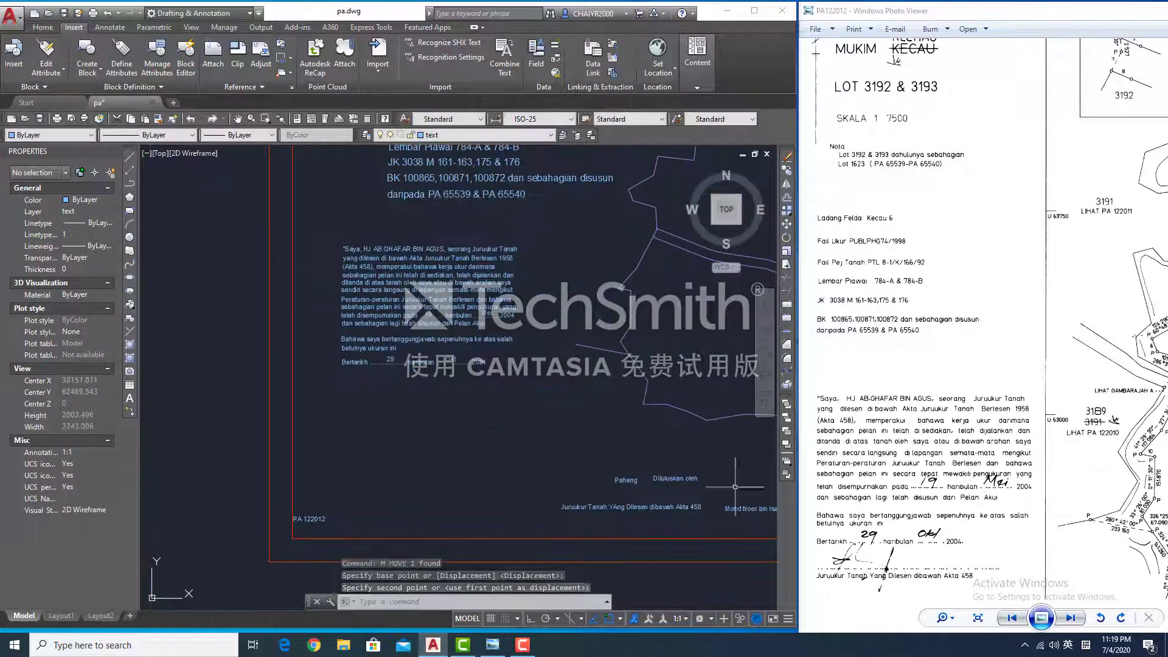
- Move the 'Juruukur Tanah YAng Dilesen dibawah Akta 458' caption and the officer's name under 'Diluluskan oleh'
left_click(463, 426)
left_click(682, 507)
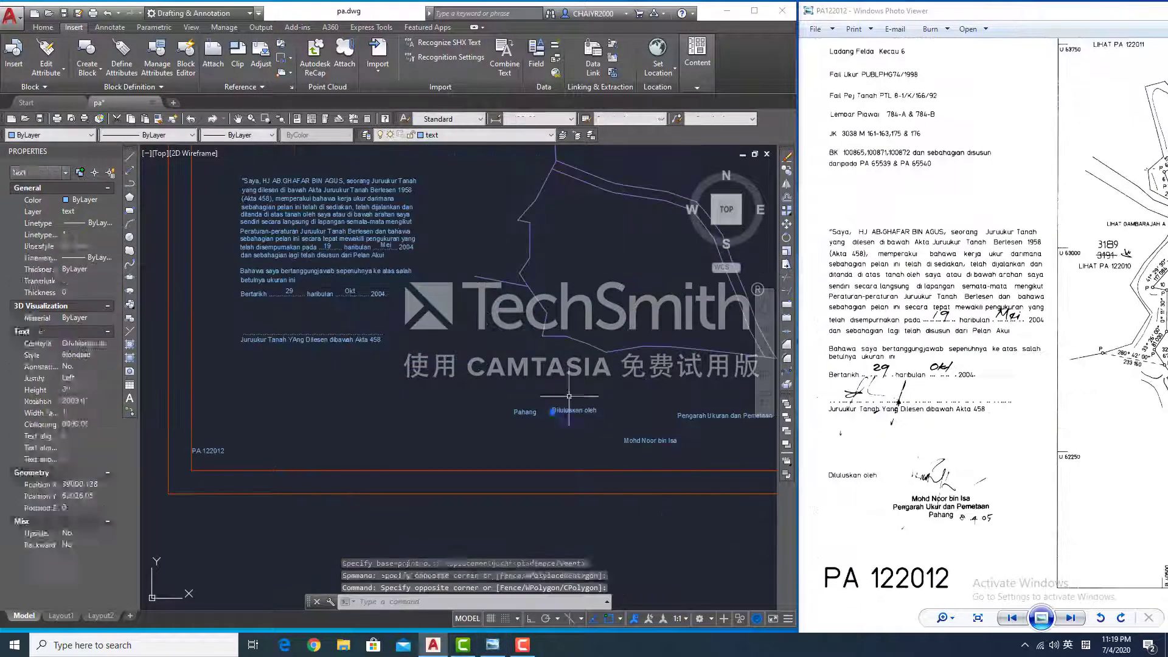
left_click(645, 441)
type("m")
key("Return")
left_click(640, 439)
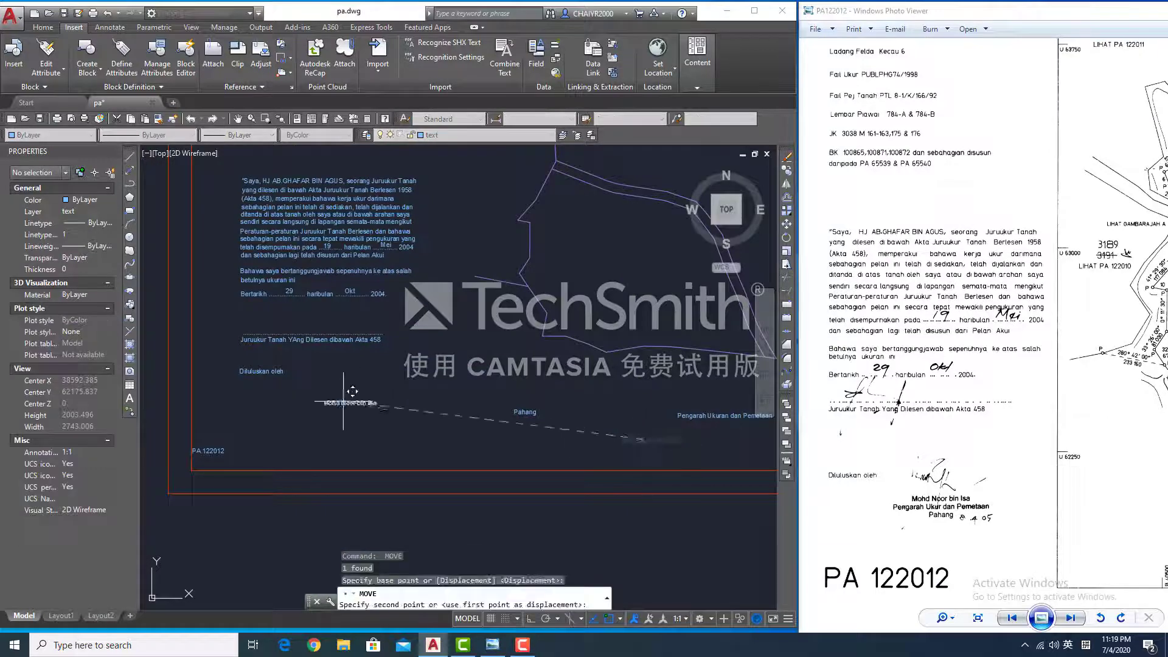
left_click(354, 394)
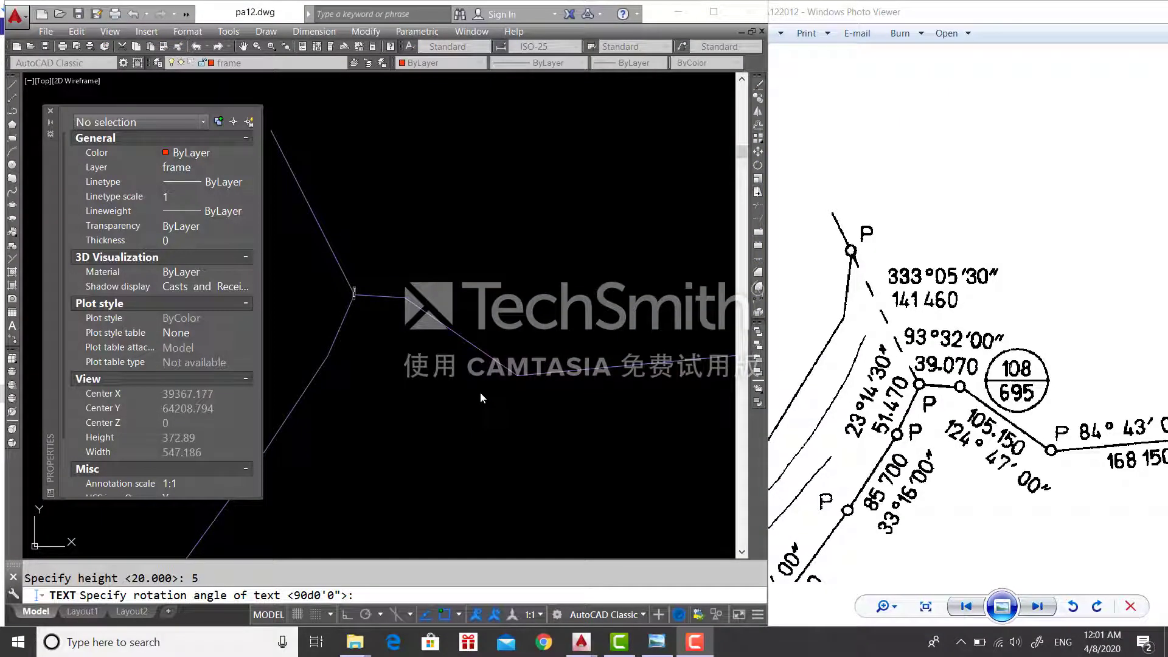
- Finish the 39.070 distance label at the default rotation
left_click(434, 571)
key("Return")
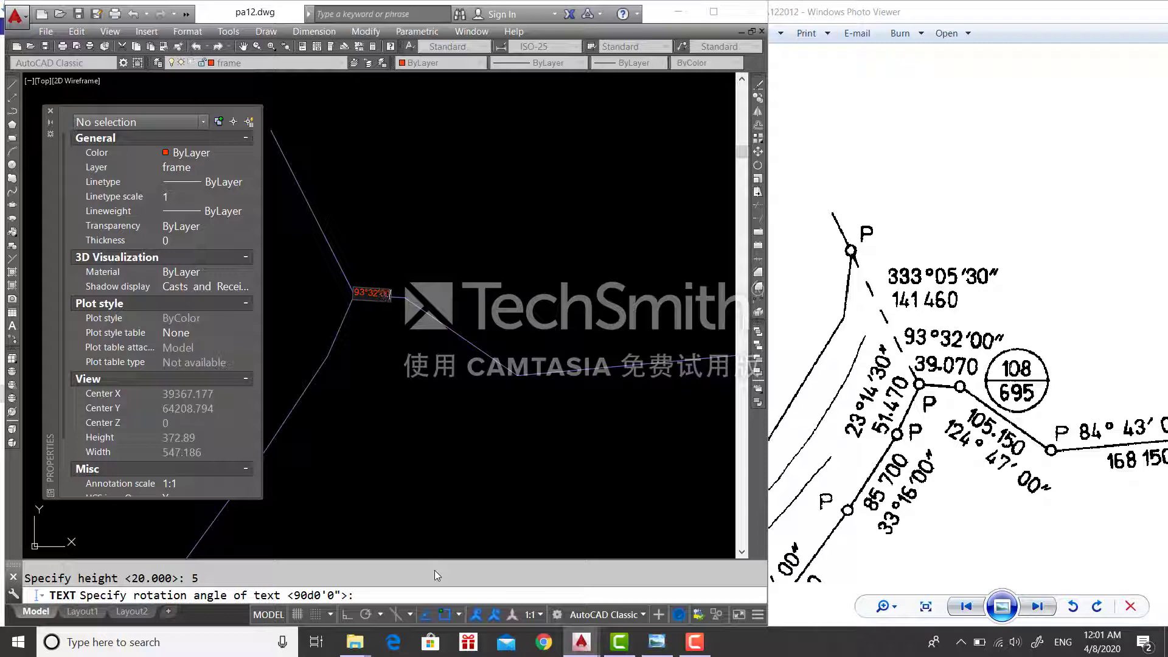
type("0")
key("Return")
key("Return")
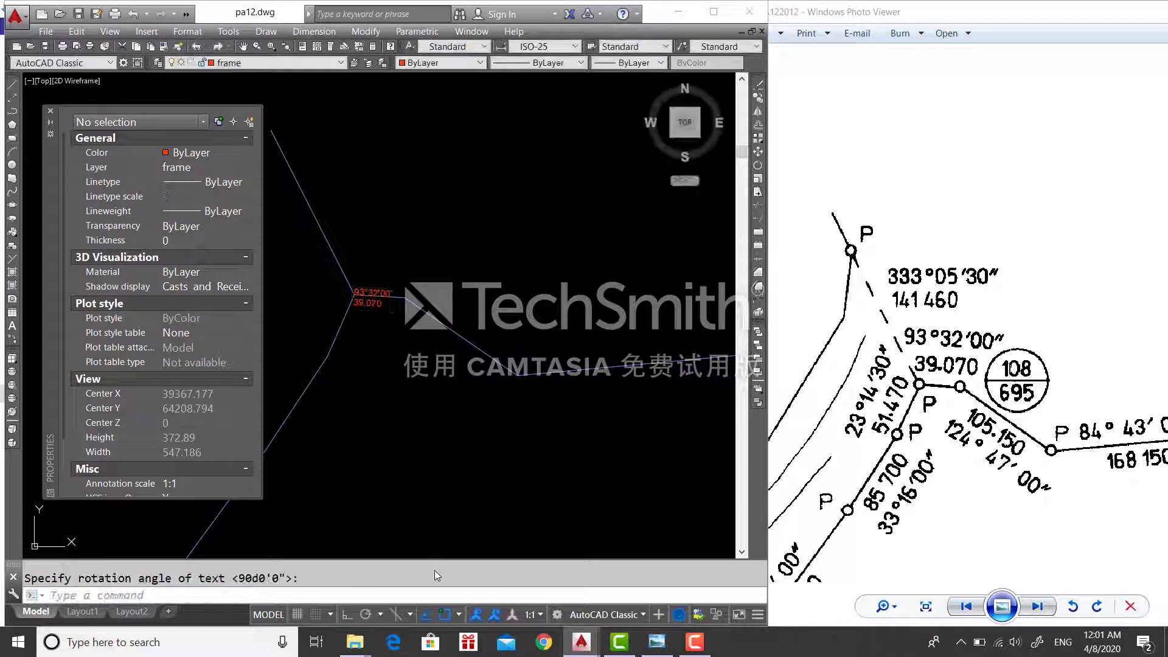
- Put the 93°32'00" and 39.070 labels on the bearingdistance layer
left_click(377, 293)
left_click(377, 292)
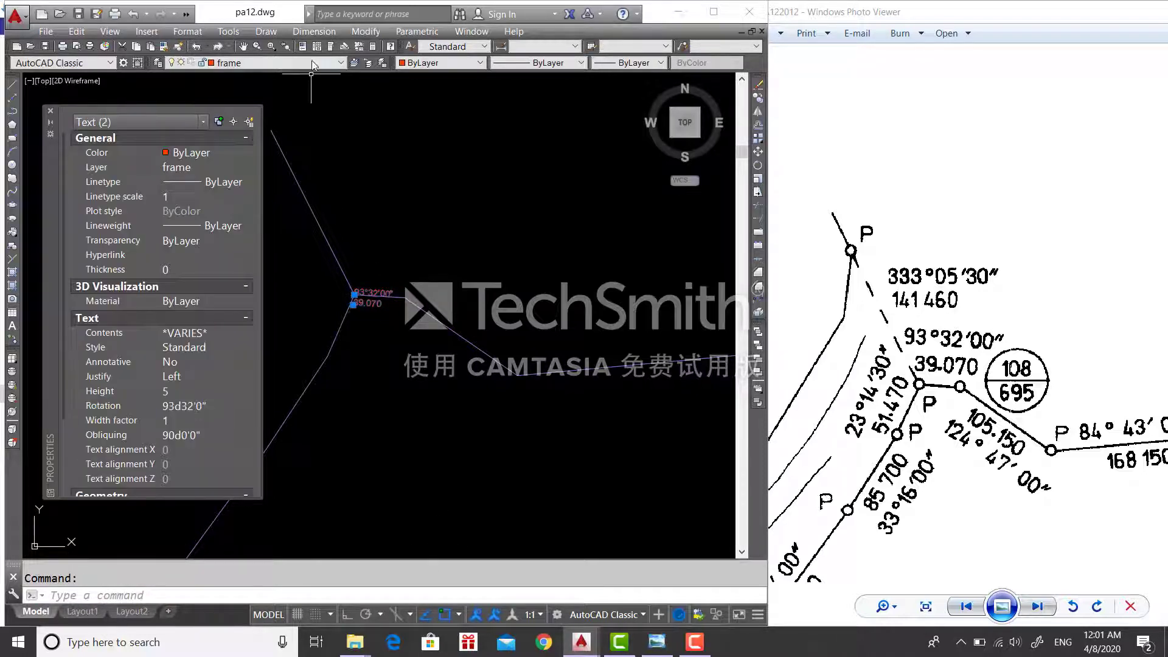
left_click(278, 63)
left_click(249, 114)
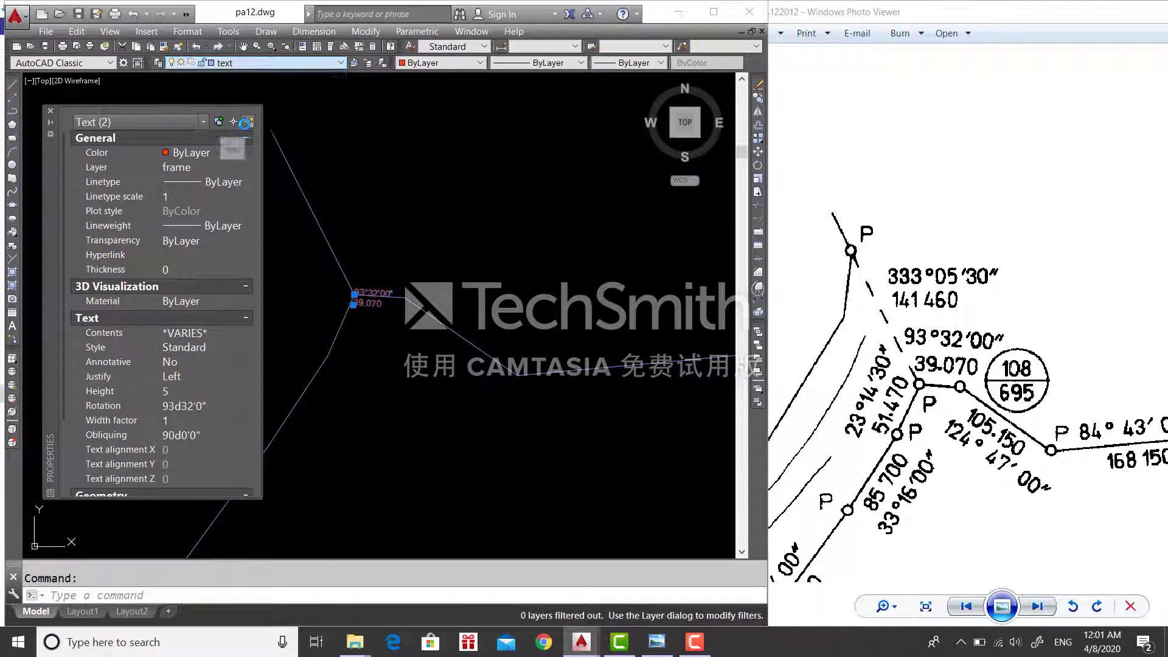
left_click(279, 62)
left_click(249, 85)
- Move both labels just above the line at the vertex
type("m")
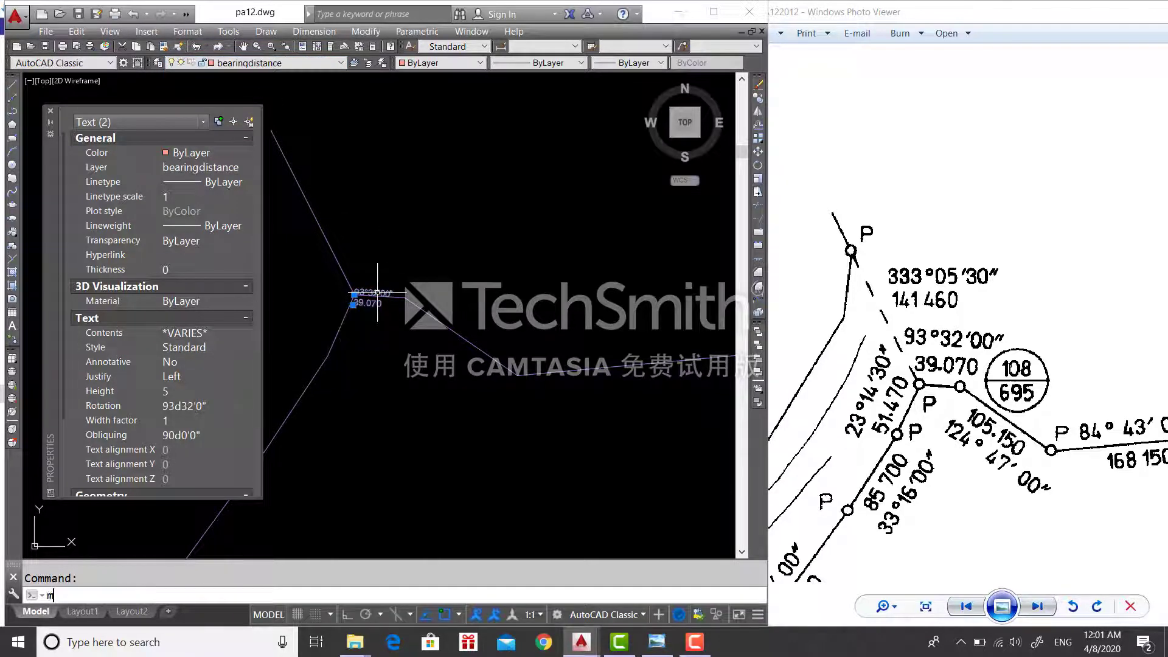
key("Return")
left_click(383, 296)
left_click(393, 268)
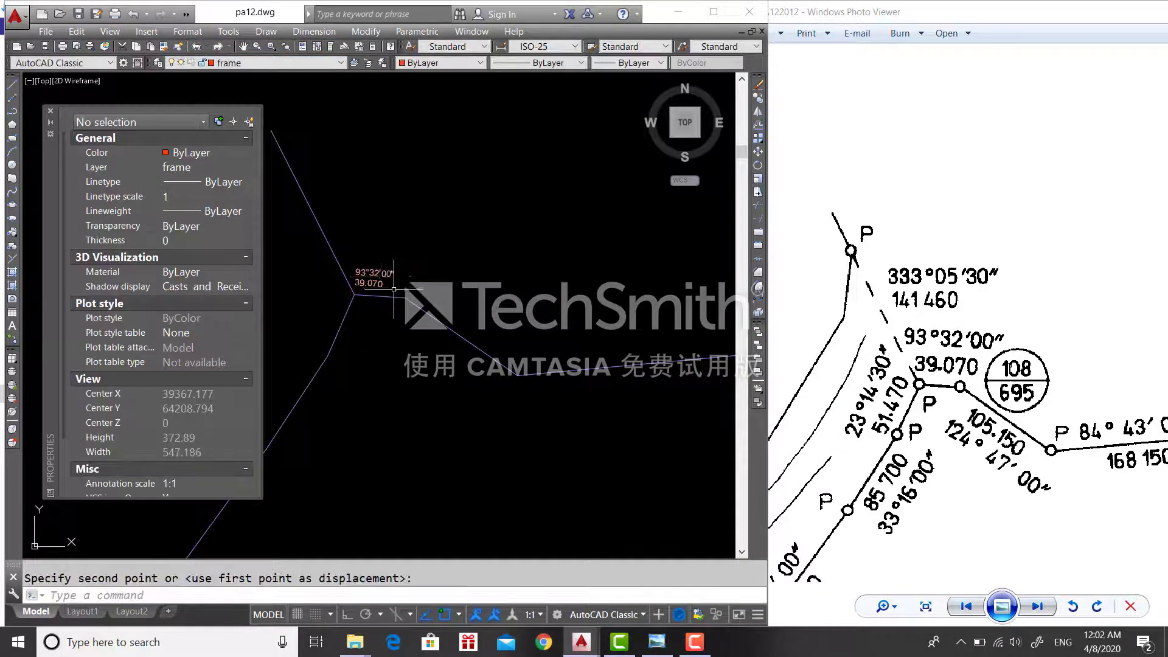
left_click(372, 274)
type("m")
key("Return")
left_click(364, 265)
key("Escape")
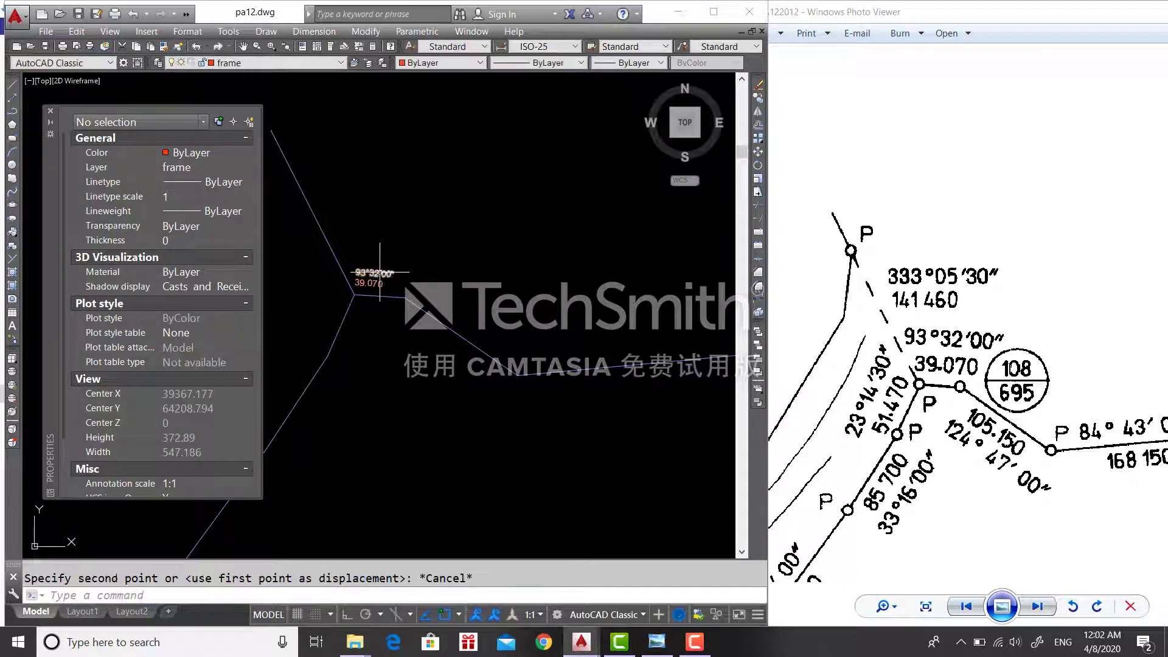
scroll(471, 298, "up", 2)
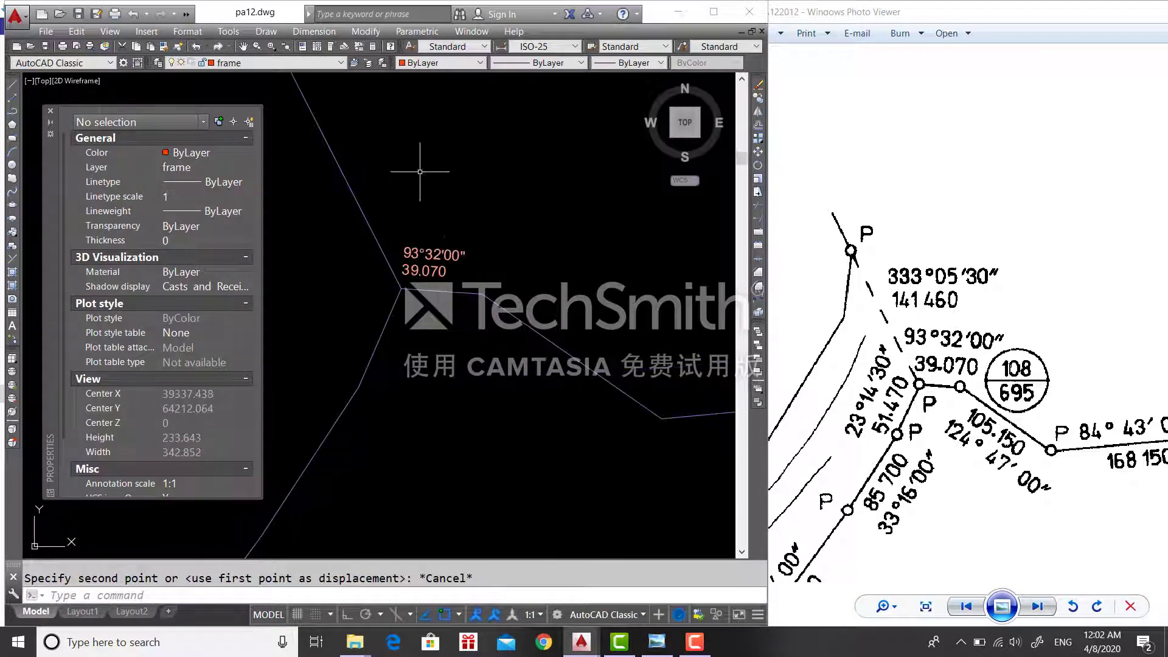
scroll(535, 262, "down", 4)
- Write the two-line 33°05'30" / 141.460 label beside the slanted line, height 5, rotation 90d
type("TE")
key("Return")
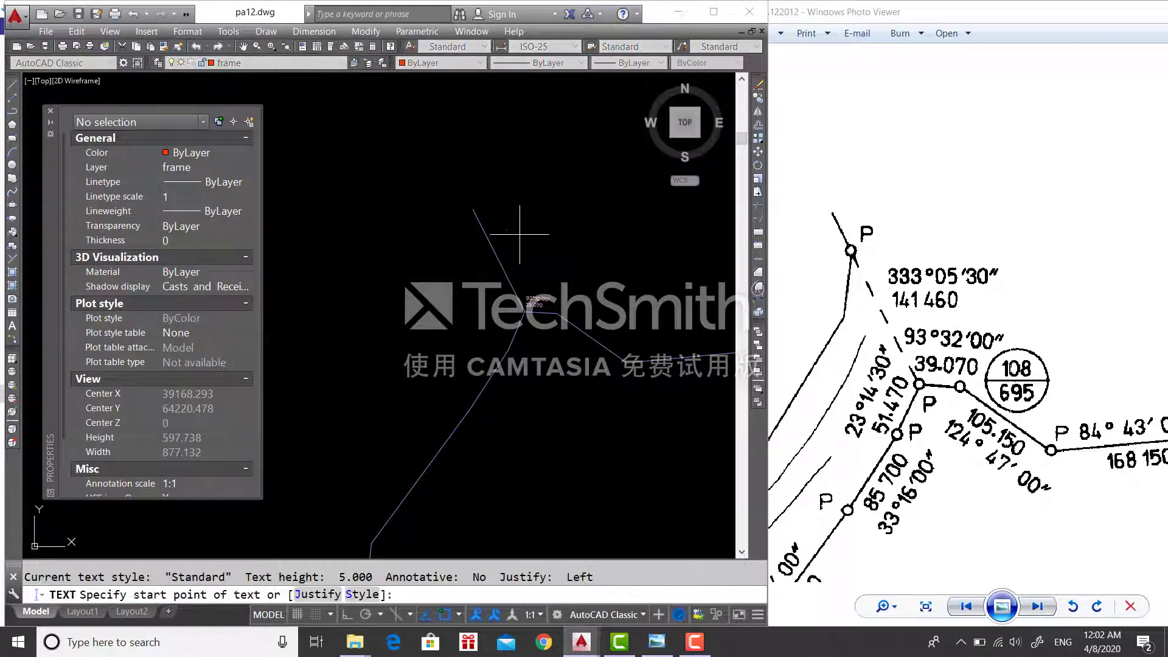
left_click(501, 237)
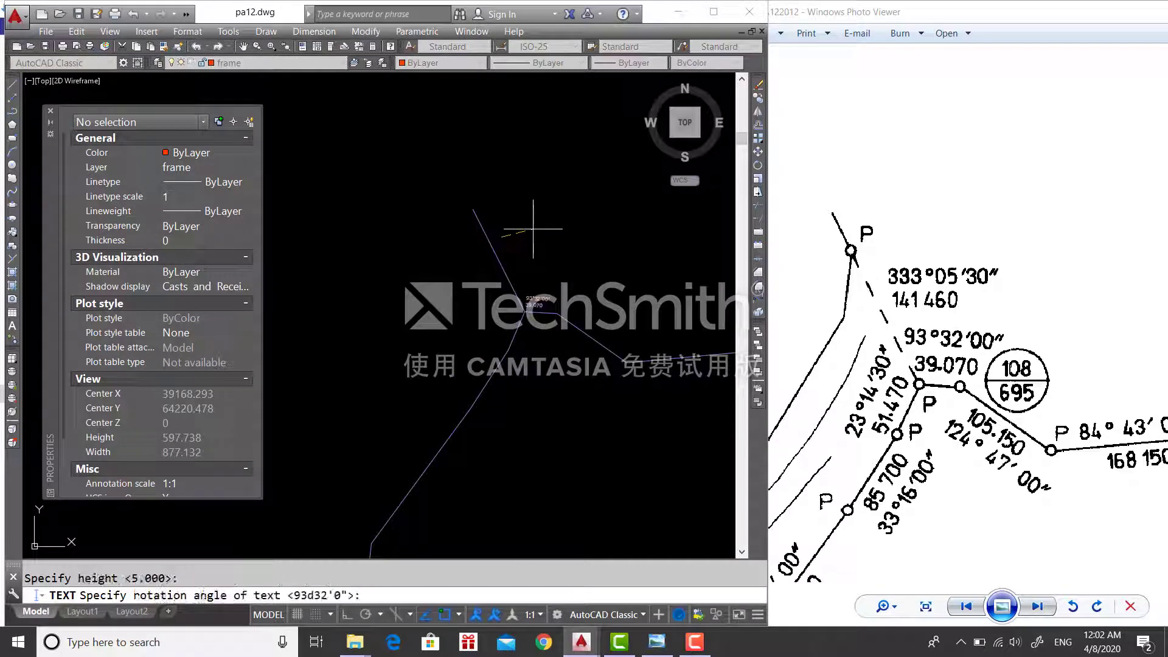
key("Escape")
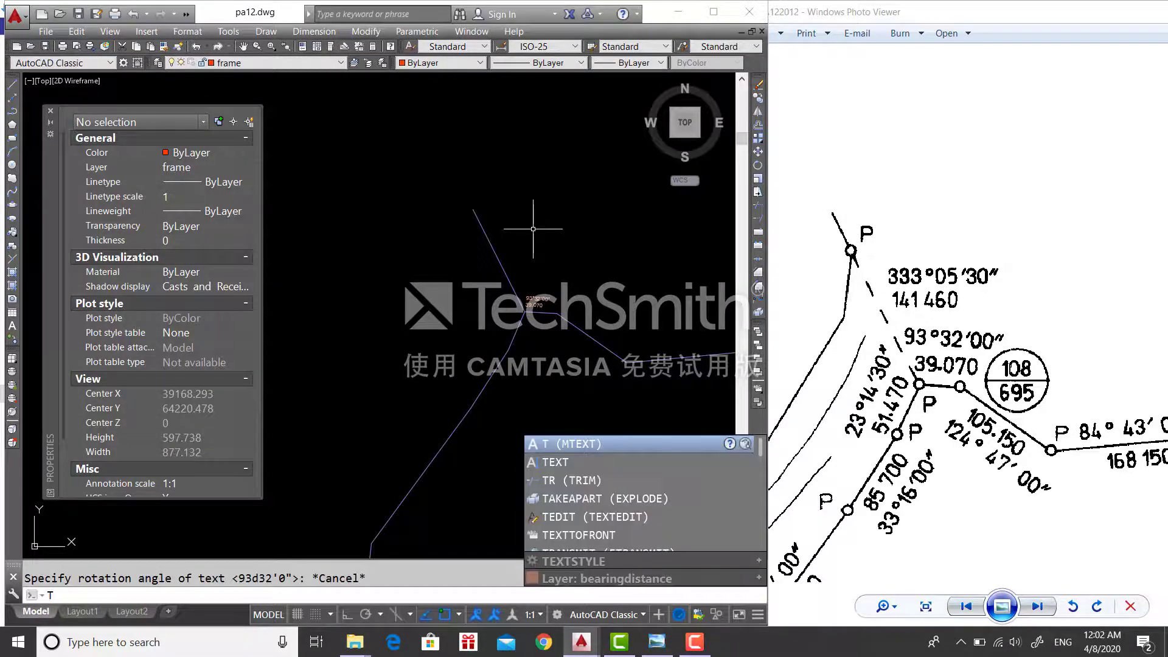
key("Return")
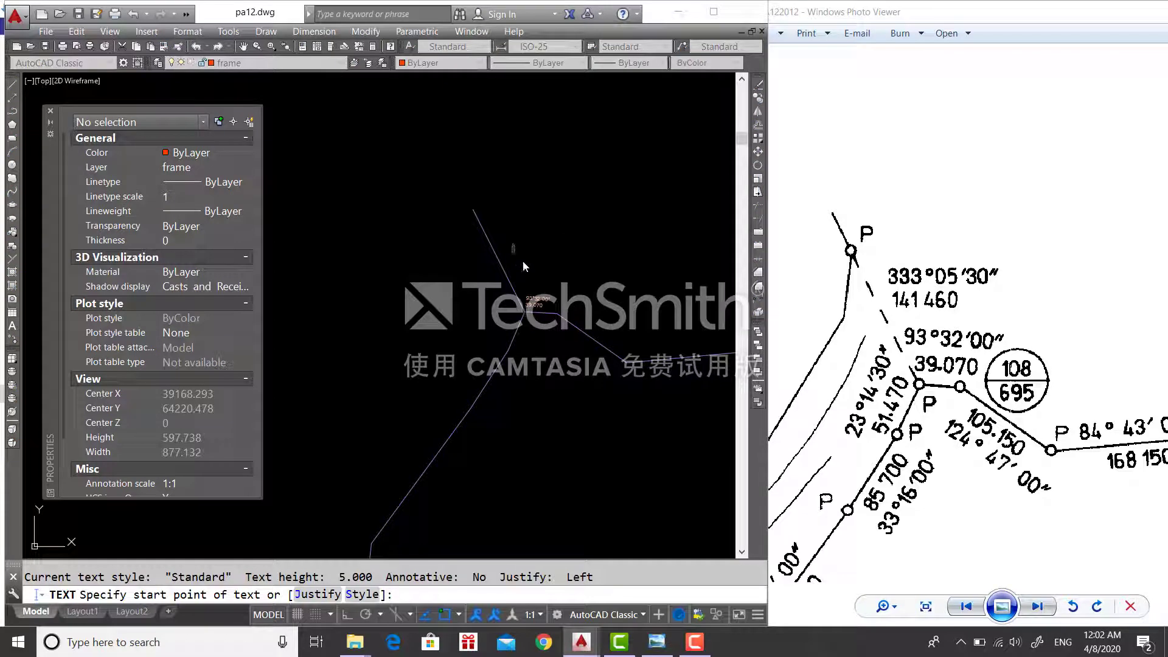
key("Escape")
type("te")
key("Return")
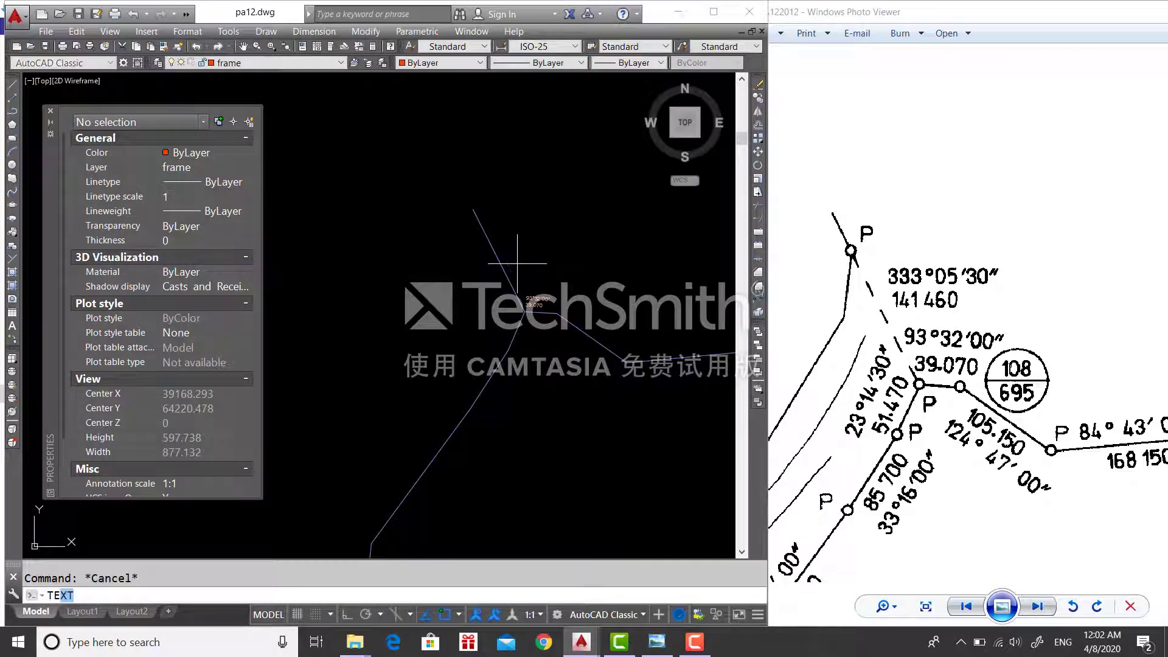
key("Return")
left_click(509, 242)
key("Return")
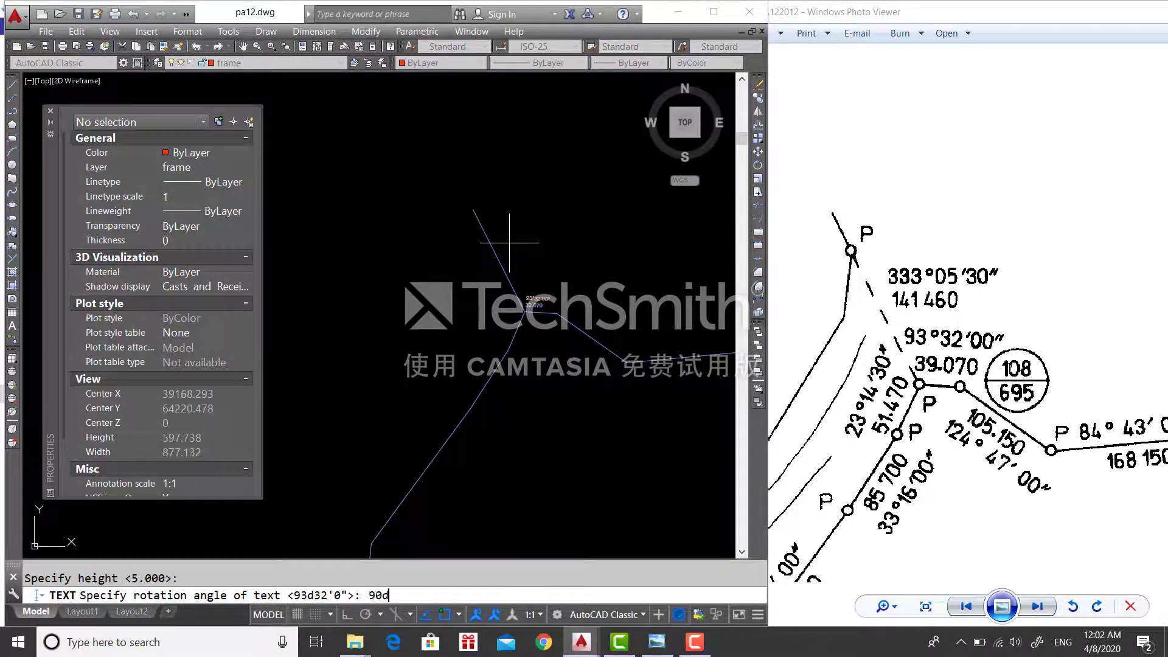
key("Return")
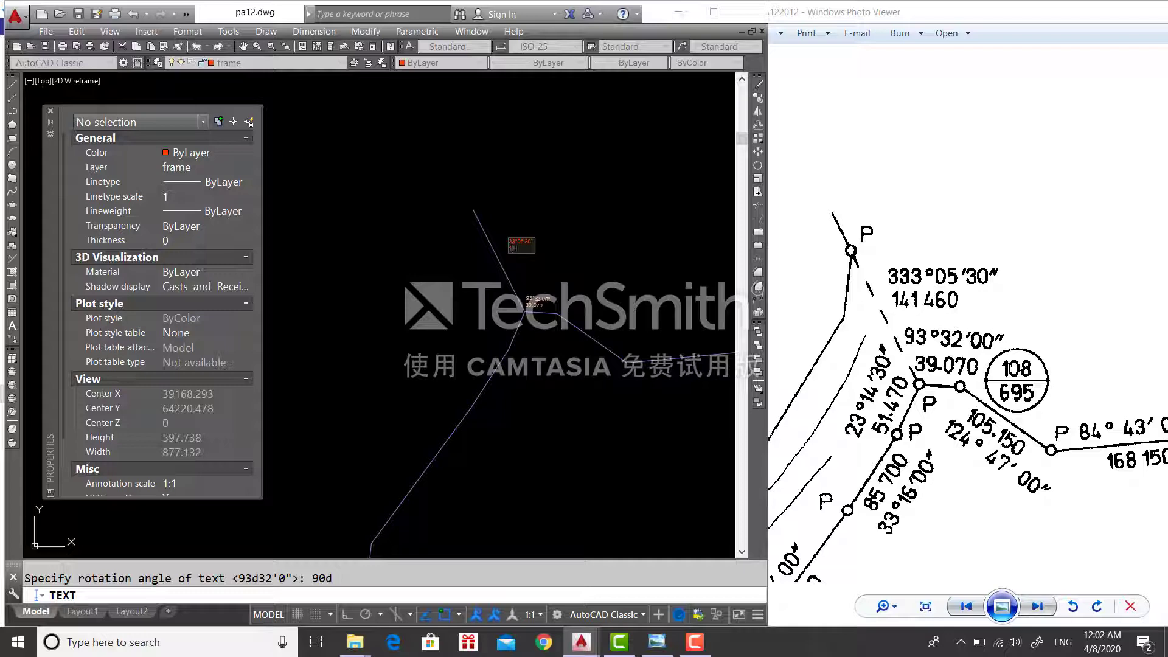
scroll(522, 233, "up", 6)
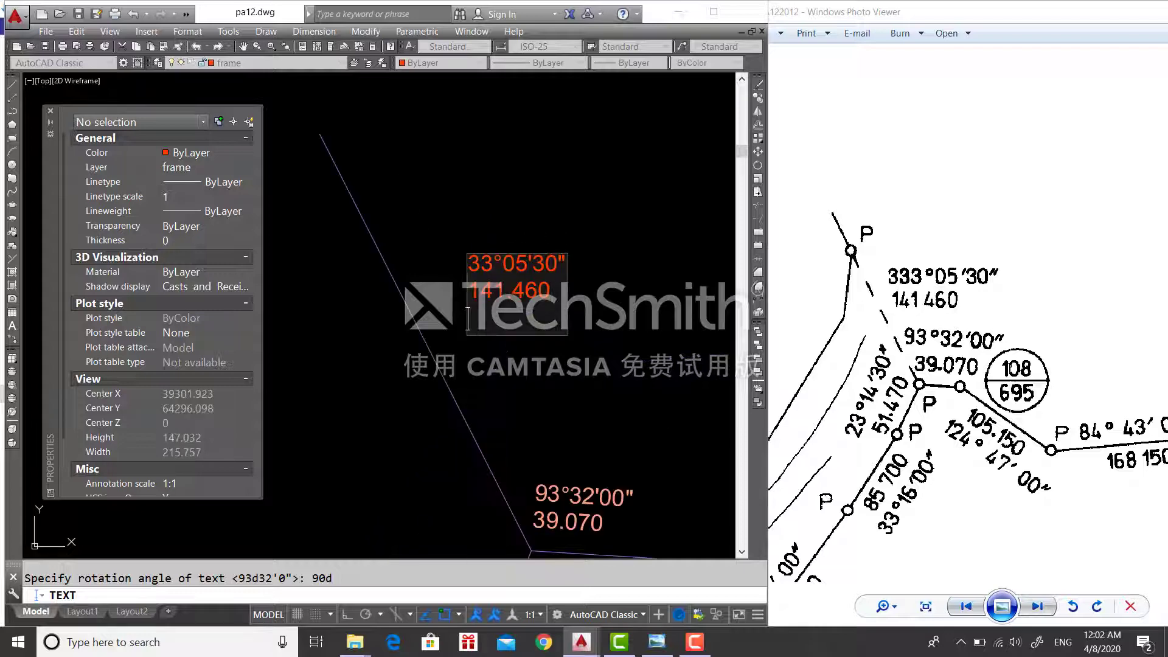
key("Escape")
- Put the two new label texts on the bearingdistance layer
left_click(496, 230)
left_click(456, 305)
left_click(255, 63)
left_click(231, 104)
left_click(308, 101)
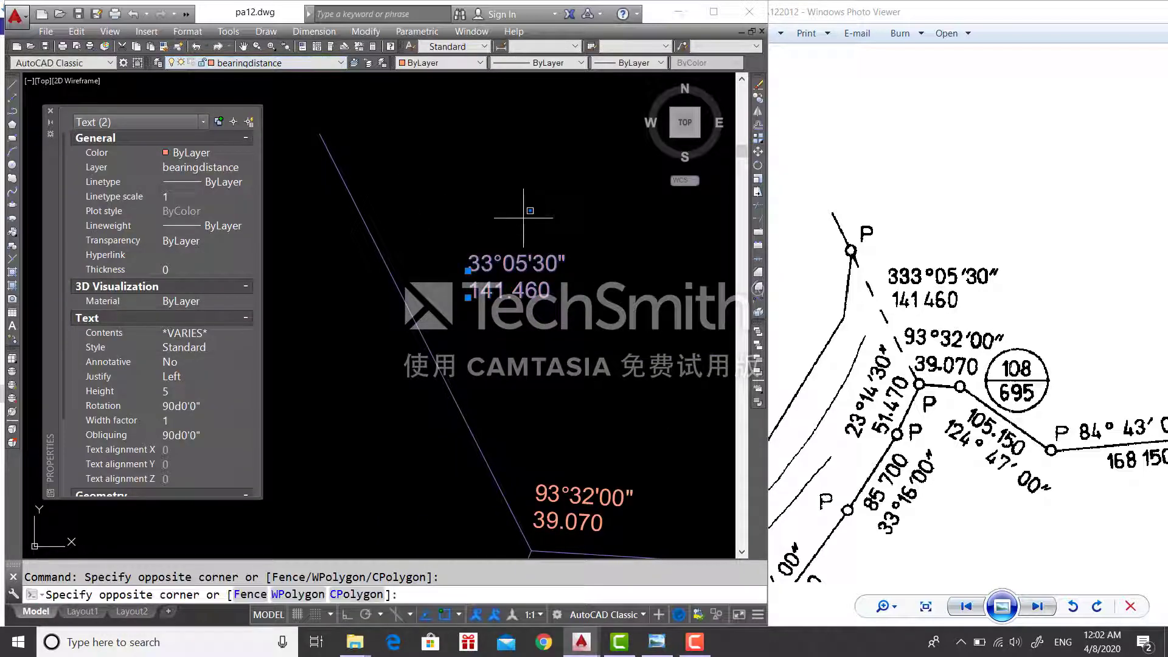
key("Escape")
left_click(146, 31)
- Change the Standard text style font to romans.shx and apply it
left_click(188, 31)
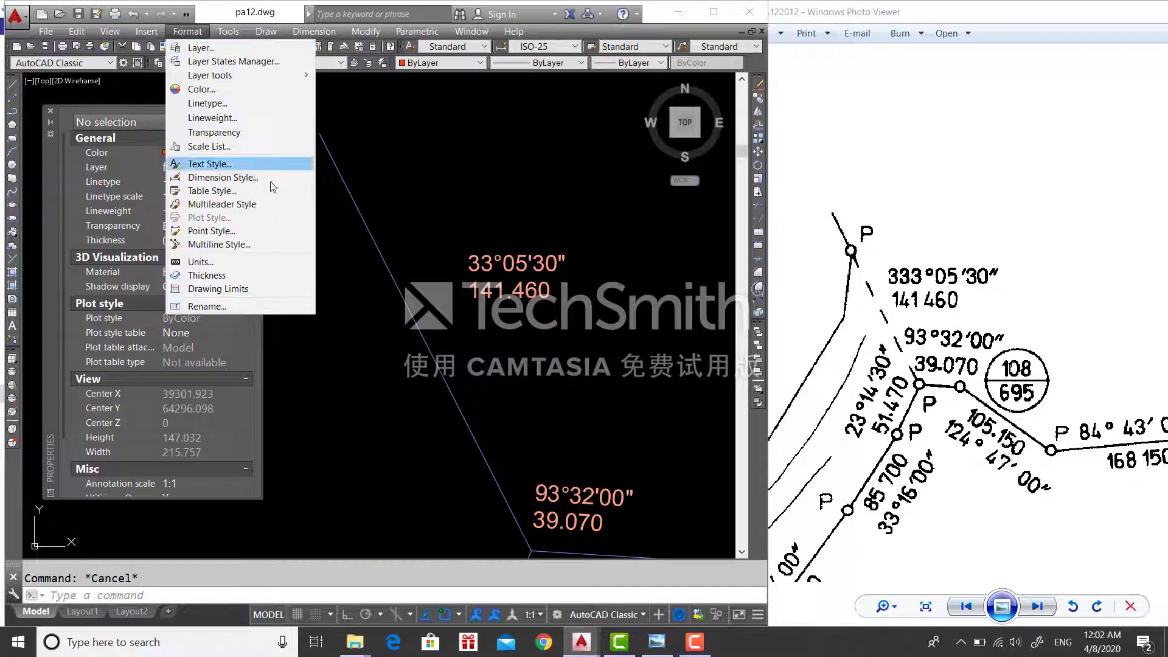
left_click(255, 164)
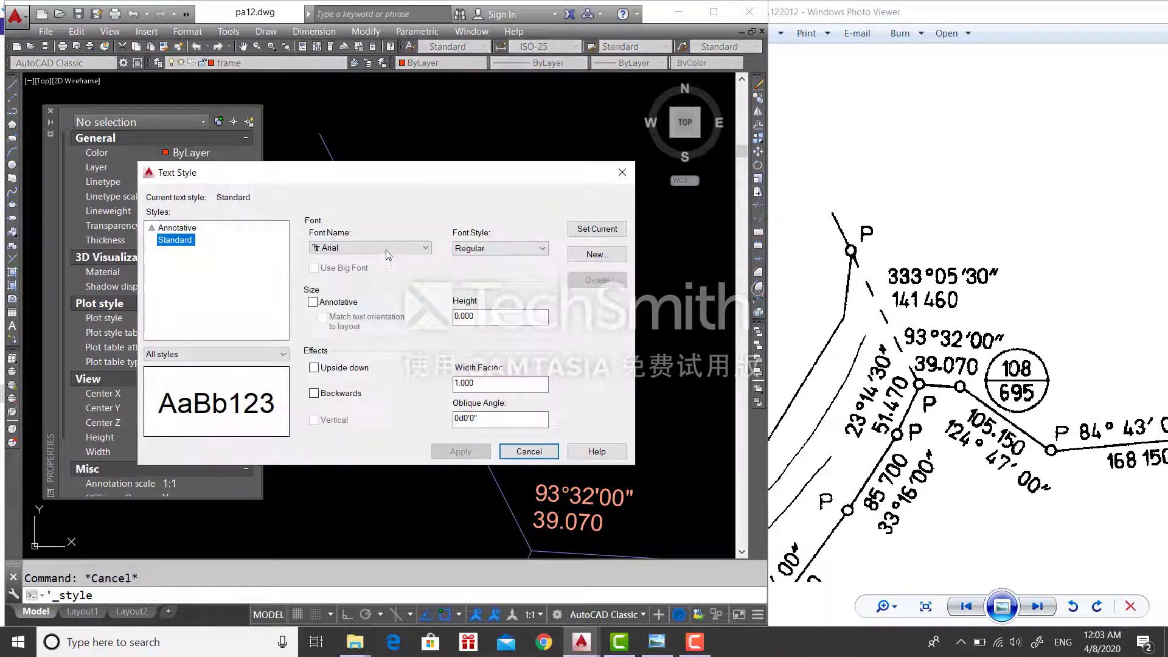
left_click(425, 247)
key("r")
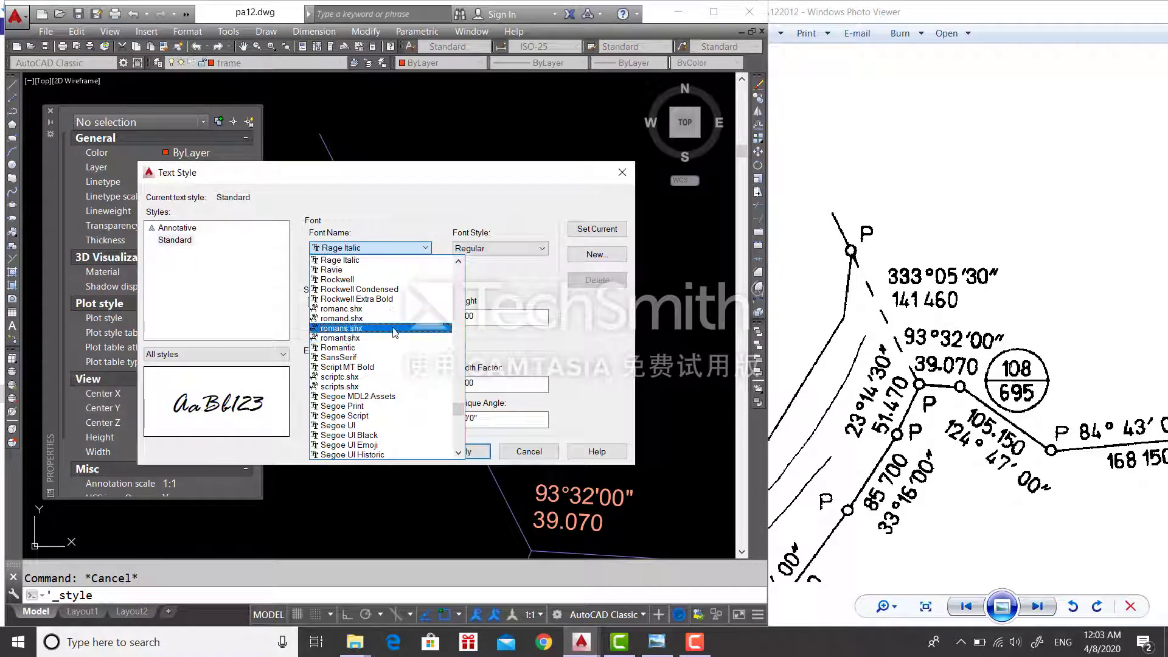
left_click(394, 329)
left_click(527, 451)
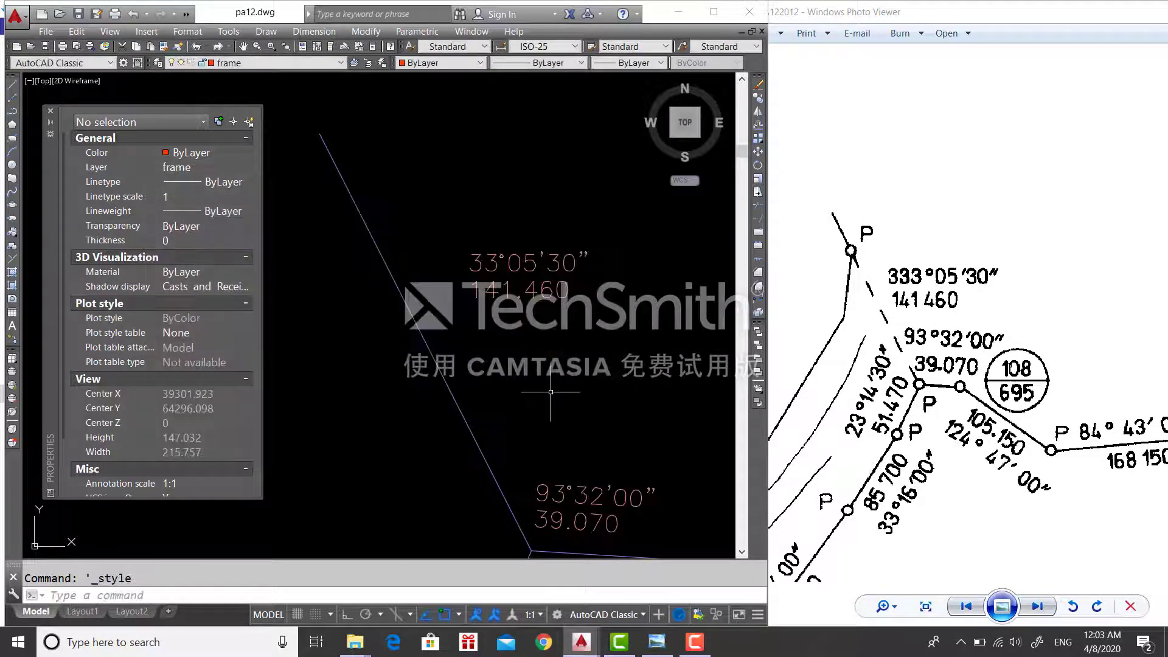
scroll(547, 382, "down", 2)
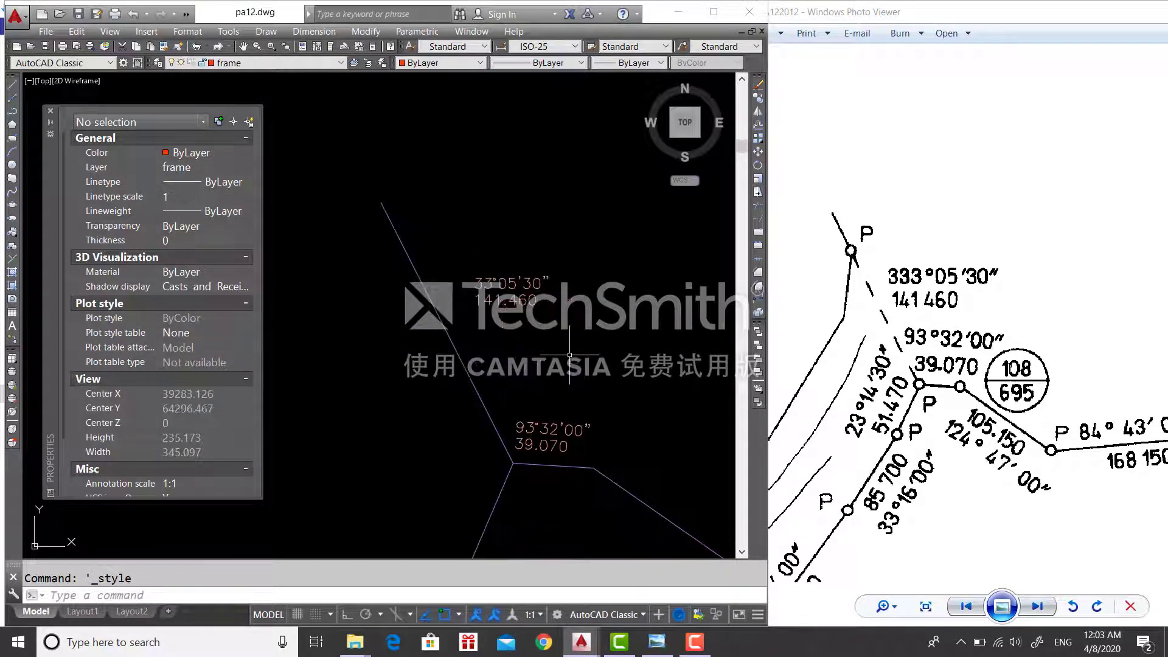
- Load the DASHEDX2 linetype from acadiso.lin into the drawing
left_click(532, 65)
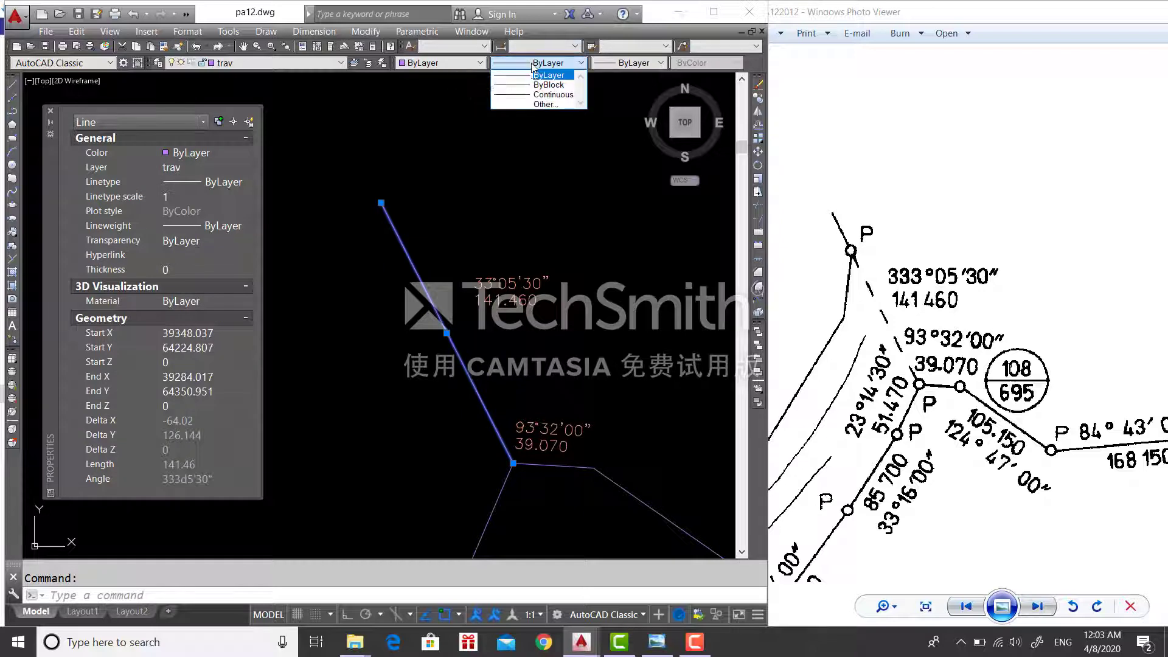
left_click(547, 75)
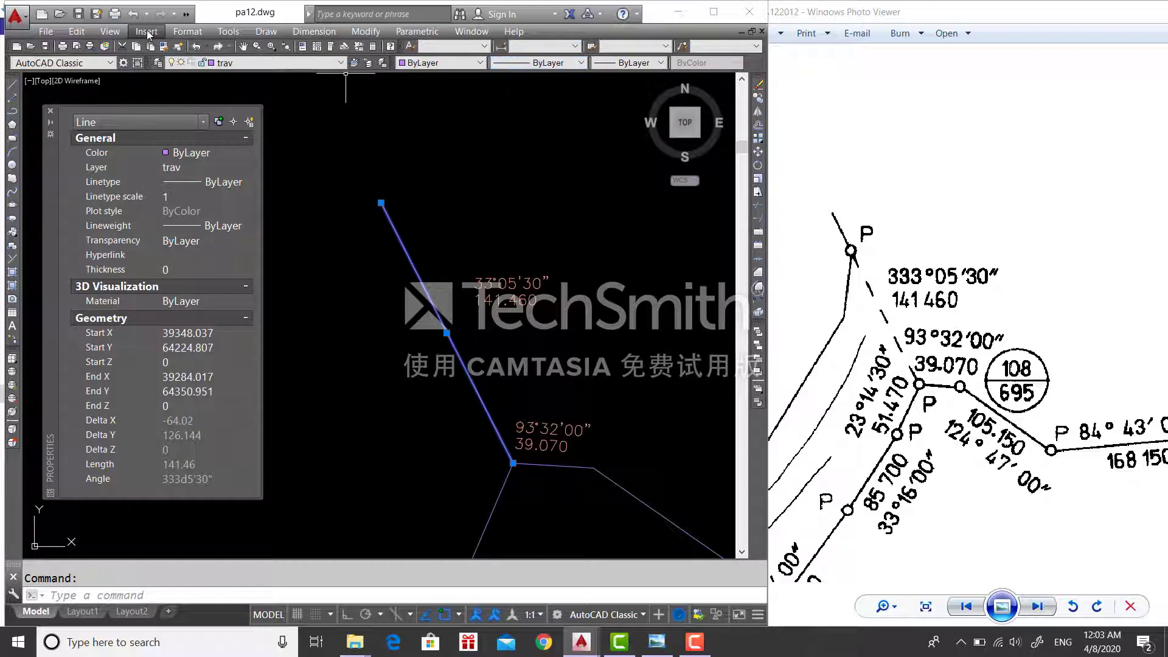
type("li")
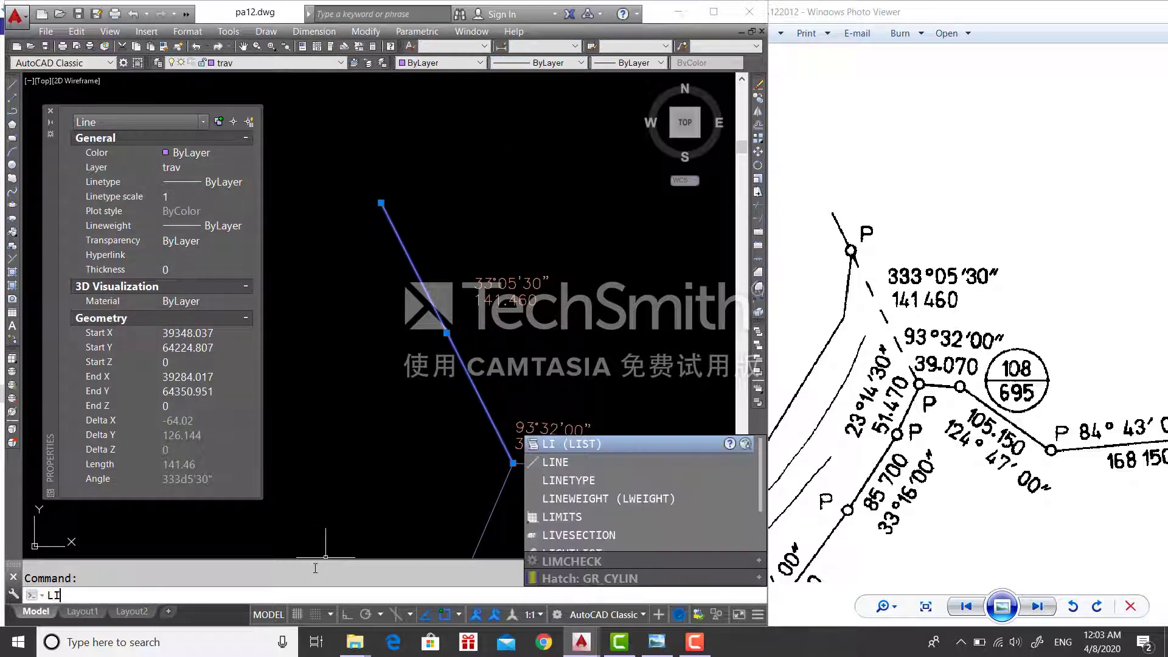
type("ne")
key("Down")
key("Return")
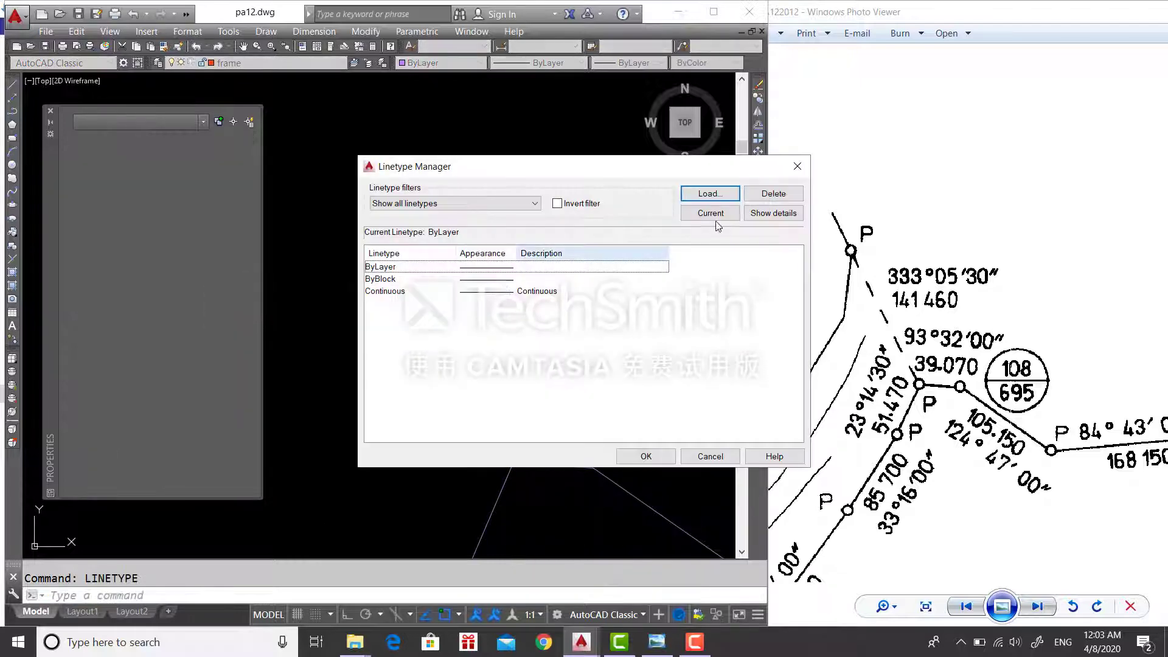
left_click(709, 194)
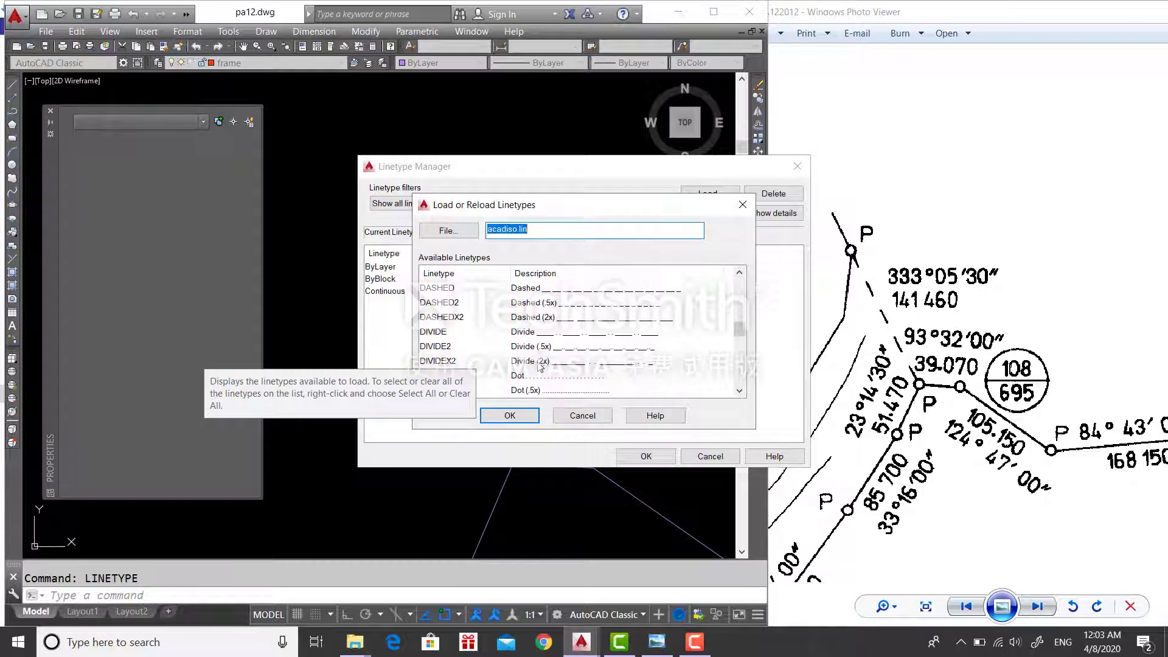
left_click(544, 361)
left_click(510, 415)
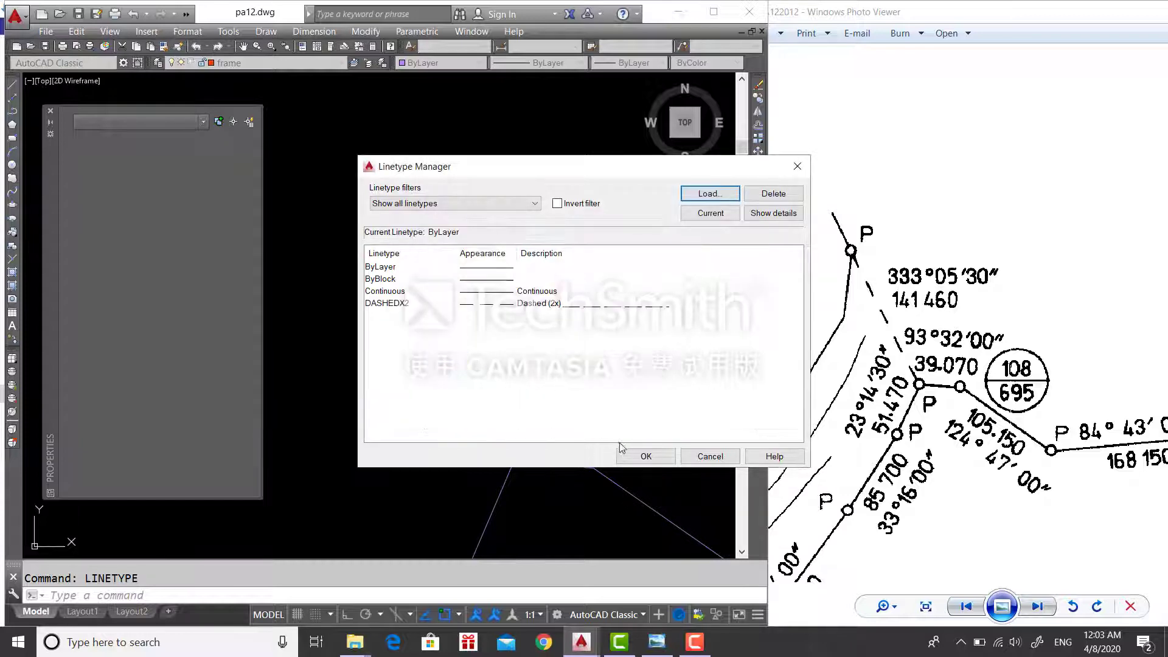
left_click(646, 456)
- Make the 141.46 slanted traverse line dashed with DASHEDX2
left_click(574, 419)
left_click(445, 341)
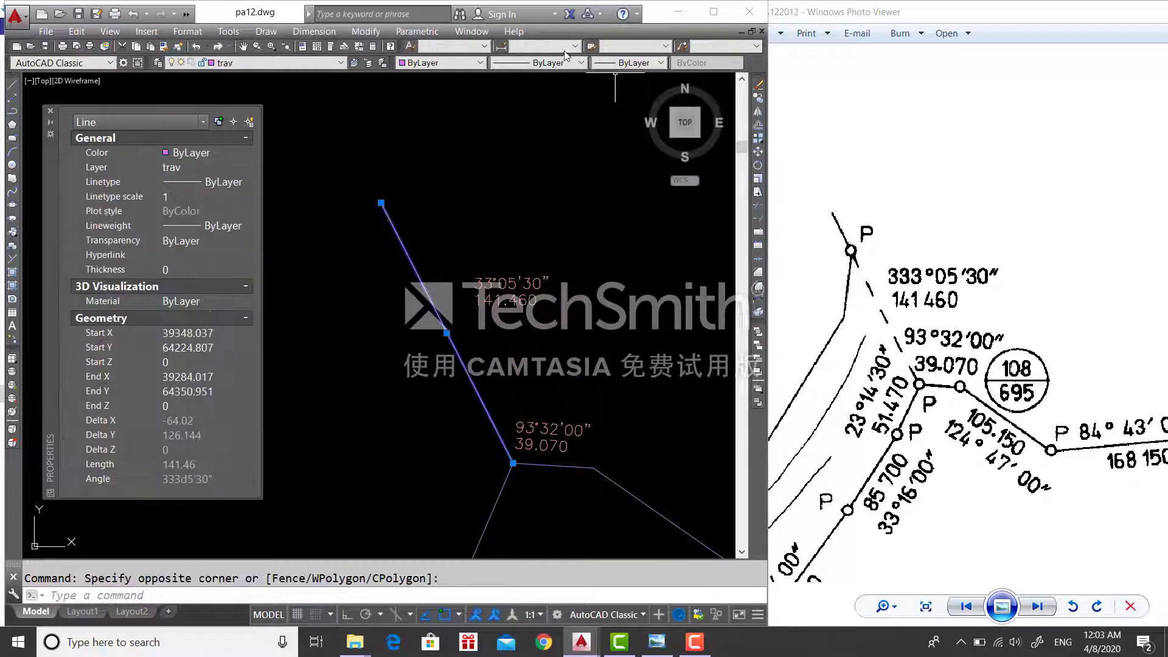
left_click(572, 63)
left_click(558, 102)
key("Escape")
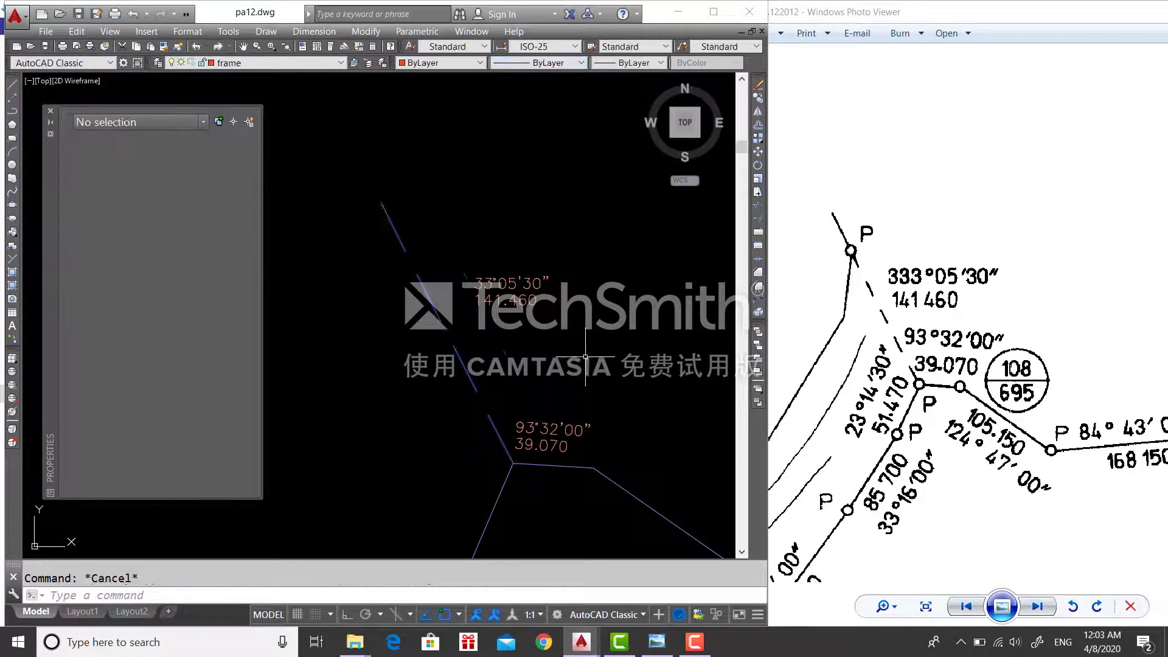
- Start a text label by the next traverse line, rotated to follow the line
scroll(582, 363, "down", 2)
middle_click_drag(583, 364, 514, 327)
mouse_move(596, 356)
middle_mouse_down()
mouse_move(546, 345)
mouse_move(483, 306)
middle_mouse_up()
key("Return")
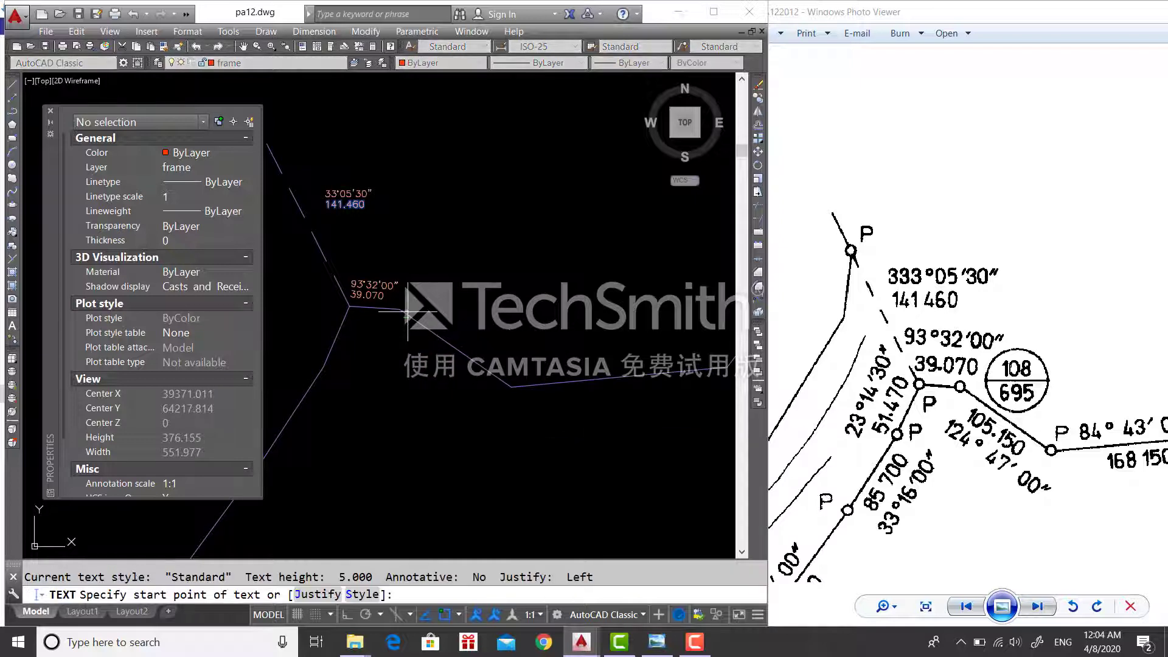
left_click(399, 309)
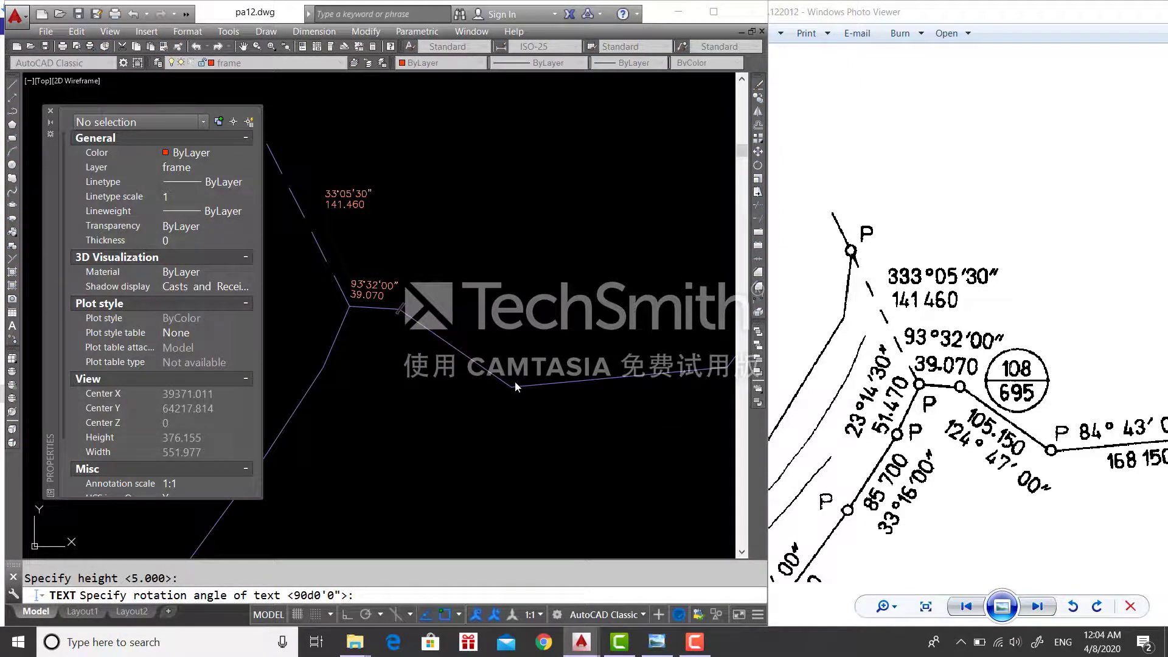
left_click(515, 381)
- Enter 105.150 and 124°47'00" as two lines of the label, then select them
type("105.15")
key("BackSpace")
key("BackSpace")
type(".150")
key("Return")
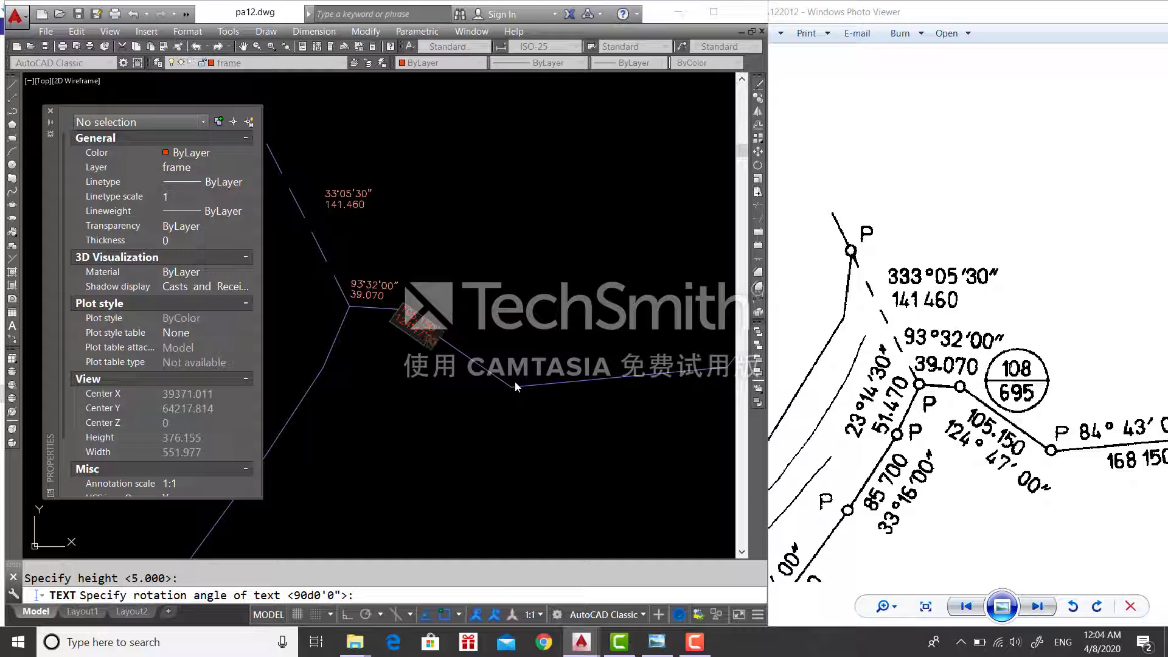
key("Return")
scroll(424, 374, "up", 6)
left_click(466, 270)
left_click(373, 200)
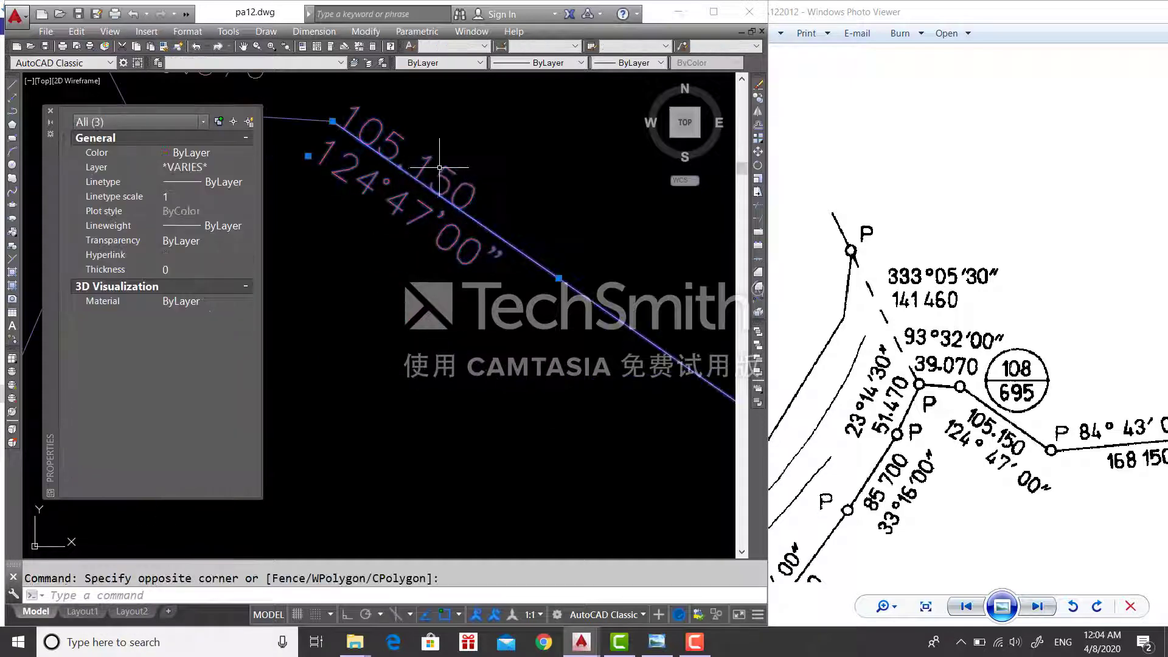
- Put the 105.150 and 124°47'00" labels on bearingdistance and make that layer current
key("Escape")
left_click(486, 240)
left_click(450, 180)
key("Escape")
left_click(517, 201)
left_click(456, 176)
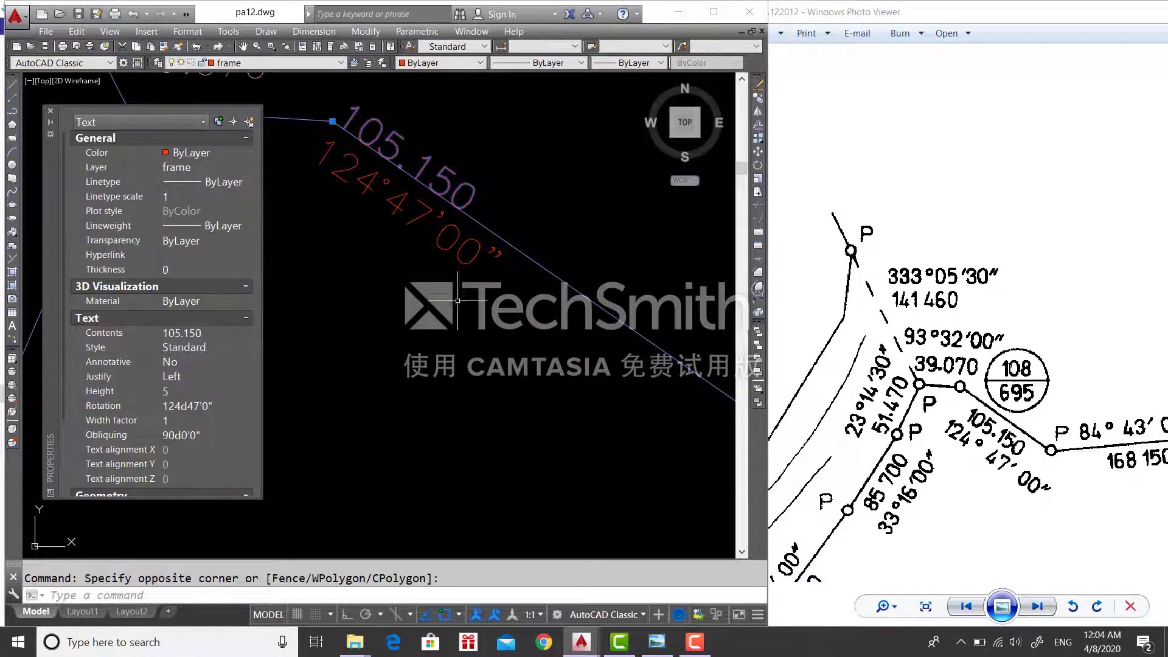
left_click(402, 245)
left_click(365, 192)
left_click(241, 63)
left_click(239, 86)
key("Escape")
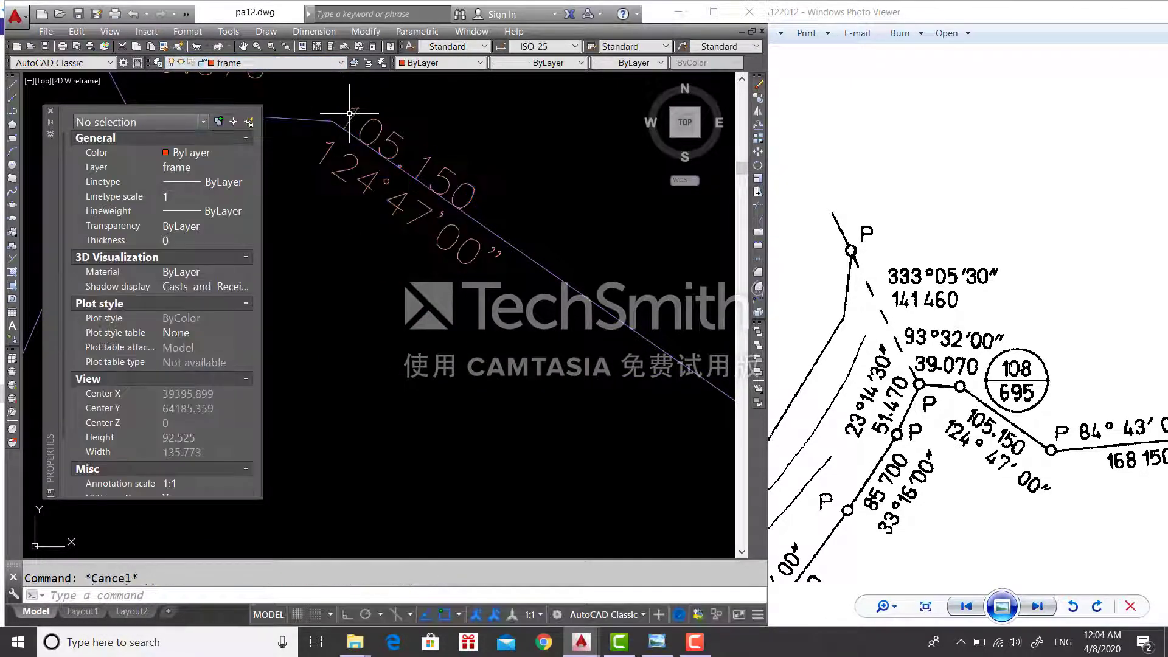
left_click(308, 64)
left_click(295, 86)
- Move both labels to sit alongside their traverse line
left_click(439, 303)
left_click(421, 234)
left_click(425, 166)
type("m")
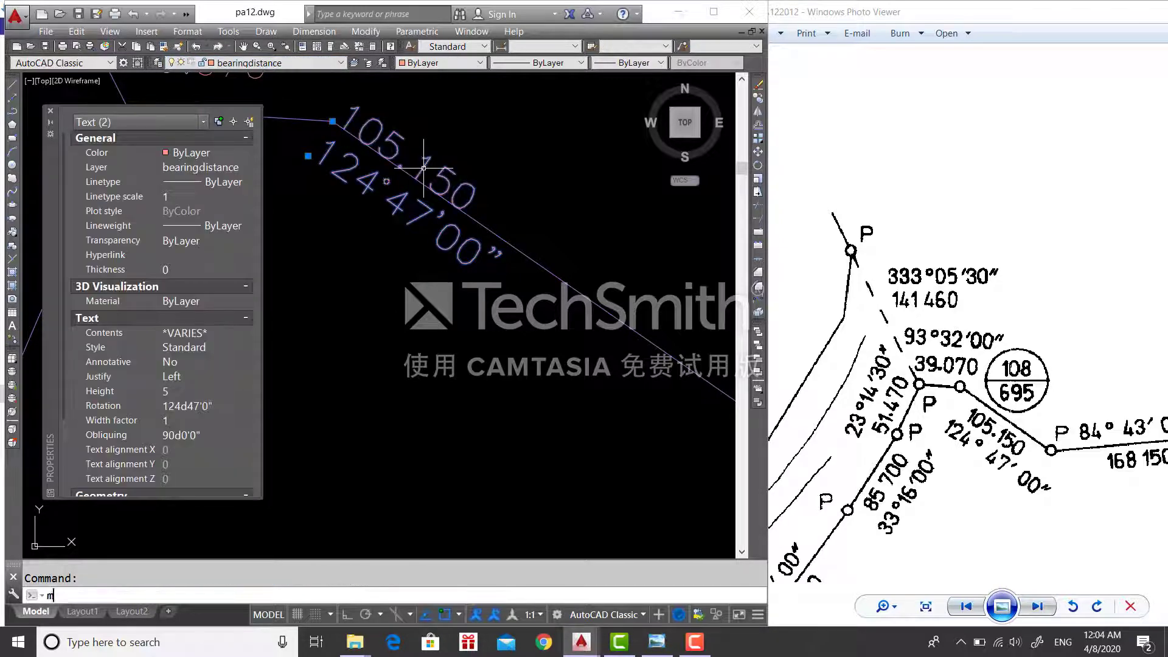
key("space")
left_click(332, 122)
scroll(467, 262, "down", 2)
left_click(369, 196)
left_click(462, 313)
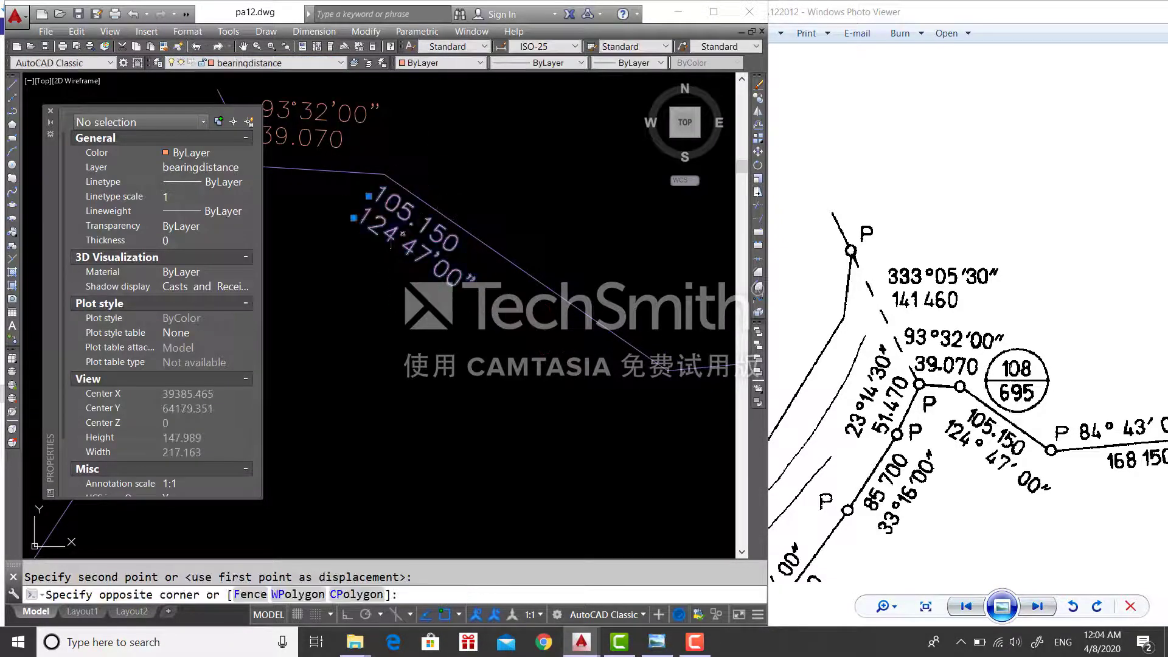
left_click(391, 220)
type("m")
key("space")
left_click(368, 195)
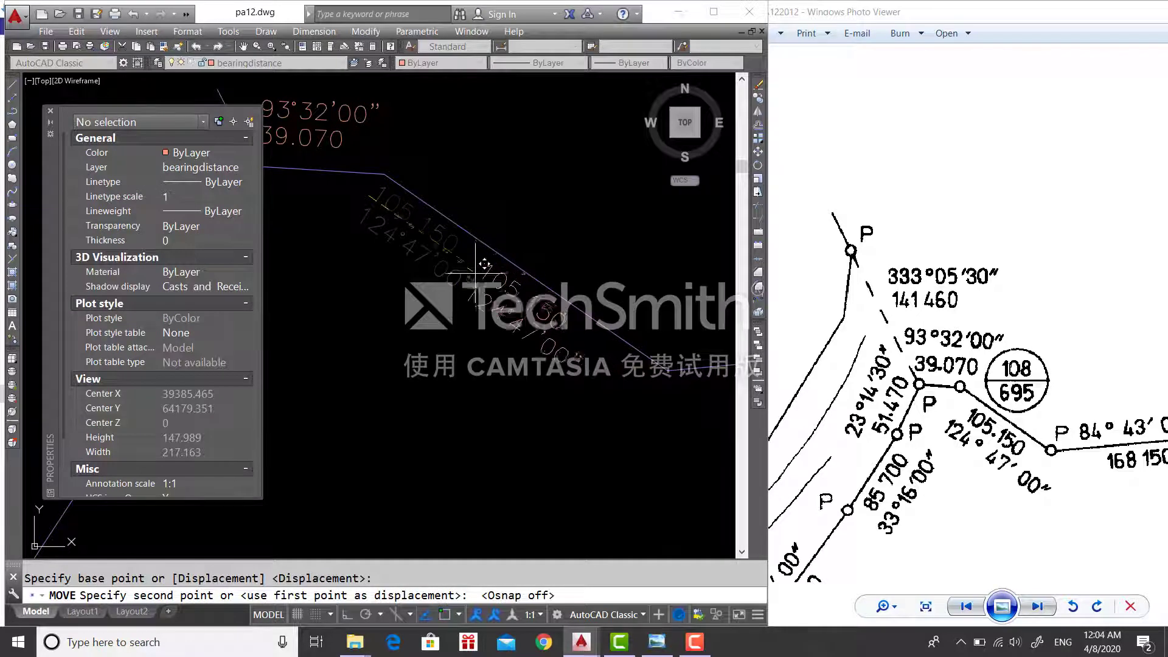
left_click(476, 273)
- Shift the 124°47'00" bearing text slightly up and left
left_click(523, 346)
left_click(479, 310)
type("m")
key("space")
left_click(498, 315)
left_click(485, 306)
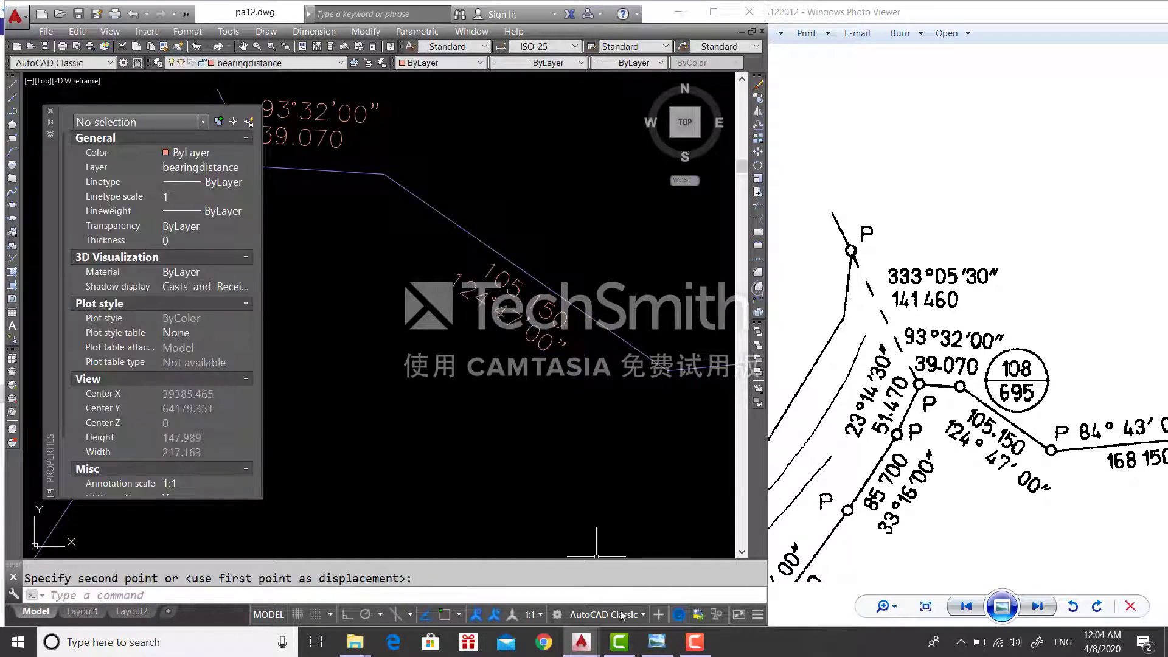
middle_click_drag(660, 411, 477, 355)
middle_click_drag(608, 361, 485, 339)
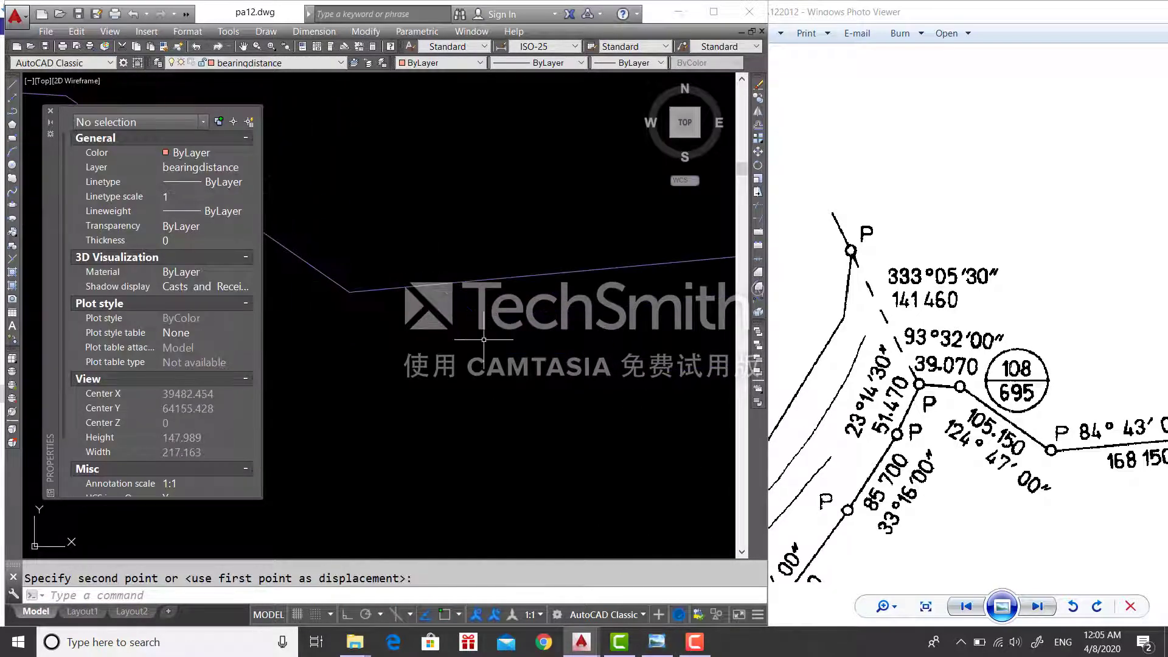
scroll(460, 362, "down", 2)
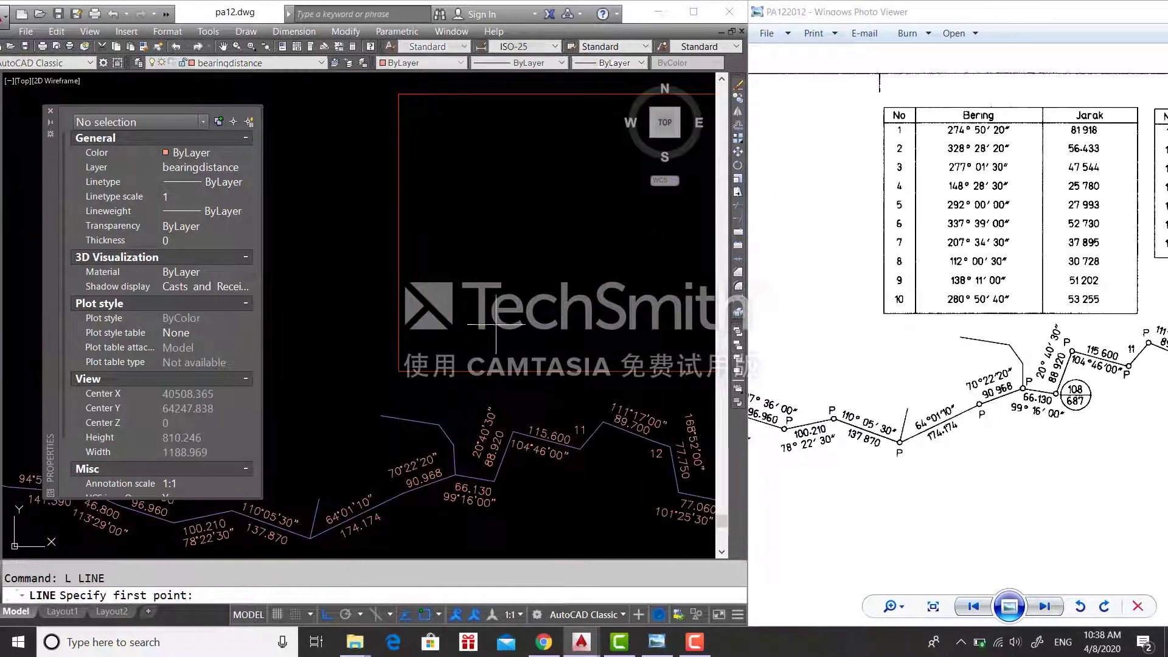
- Draw vertical column-divider lines inside the first table's red frame with Ortho on
left_click(493, 183)
key("Escape")
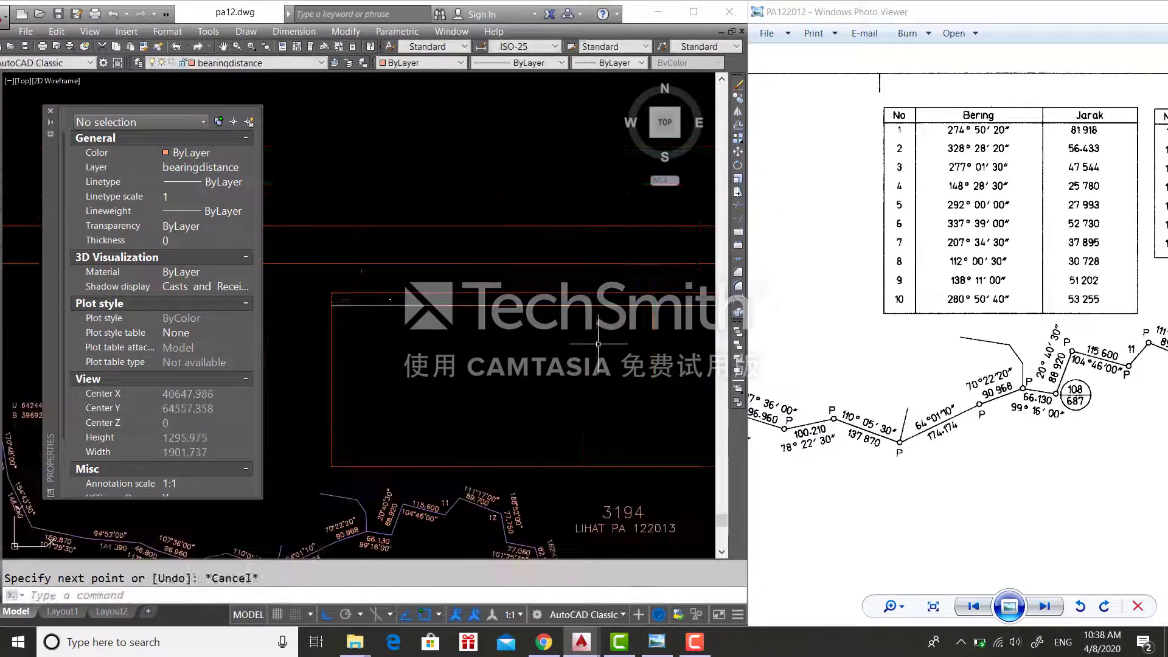
key("space")
left_click(358, 399)
left_click(353, 466)
key("space")
key("space")
left_click(454, 294)
left_click(455, 466)
key("space")
key("space")
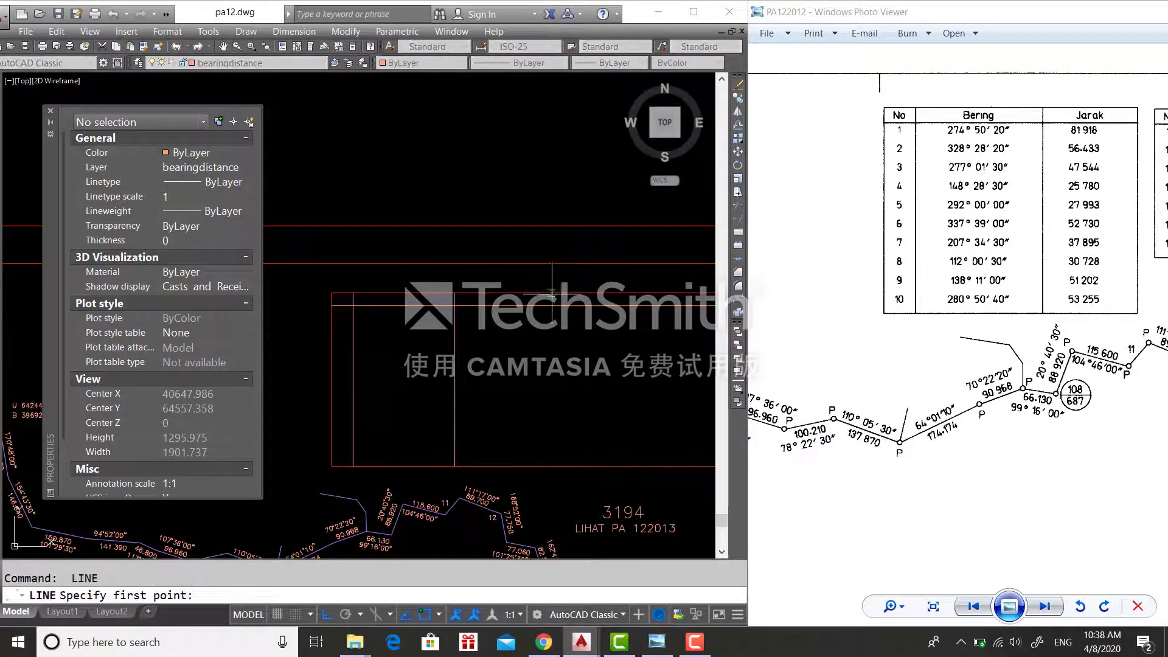
left_click(526, 293)
left_click(526, 467)
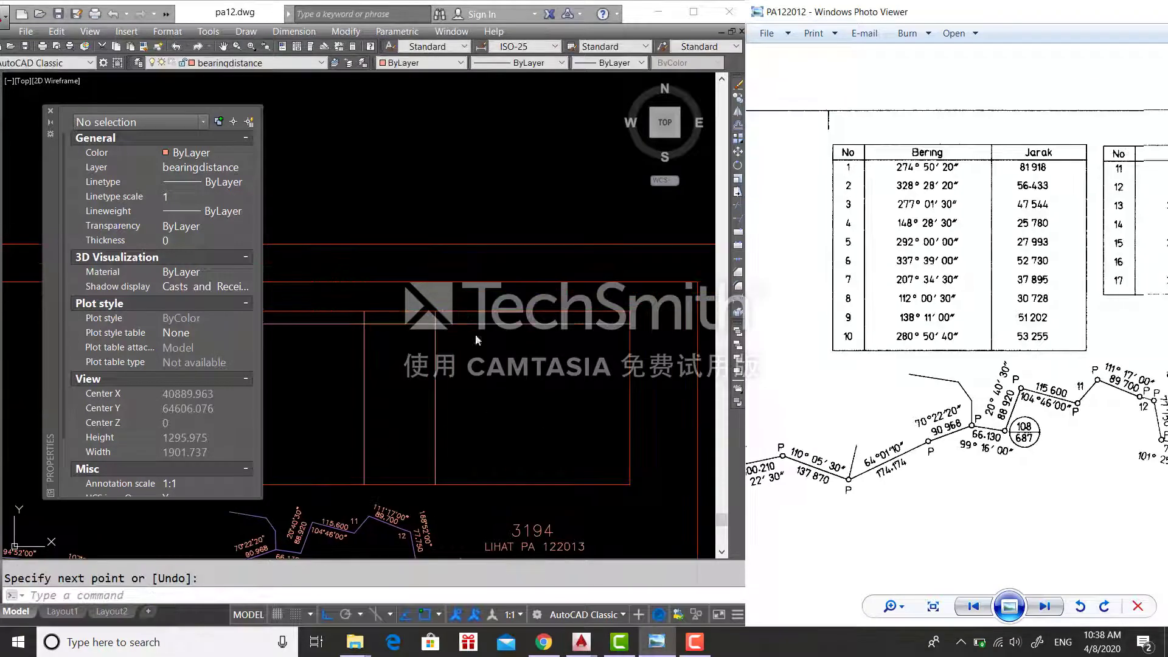
left_click(476, 335)
key("space")
left_click(450, 311)
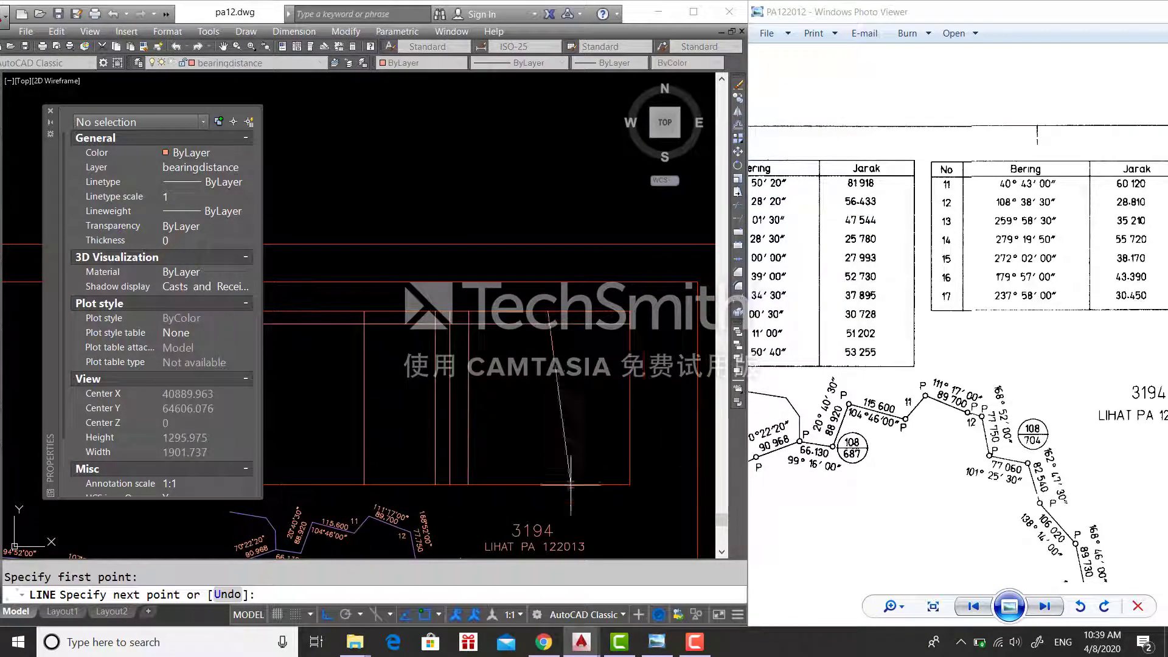
key("space")
- Start the 'No' heading text in the table's top-left cell at the default height
left_click(589, 377)
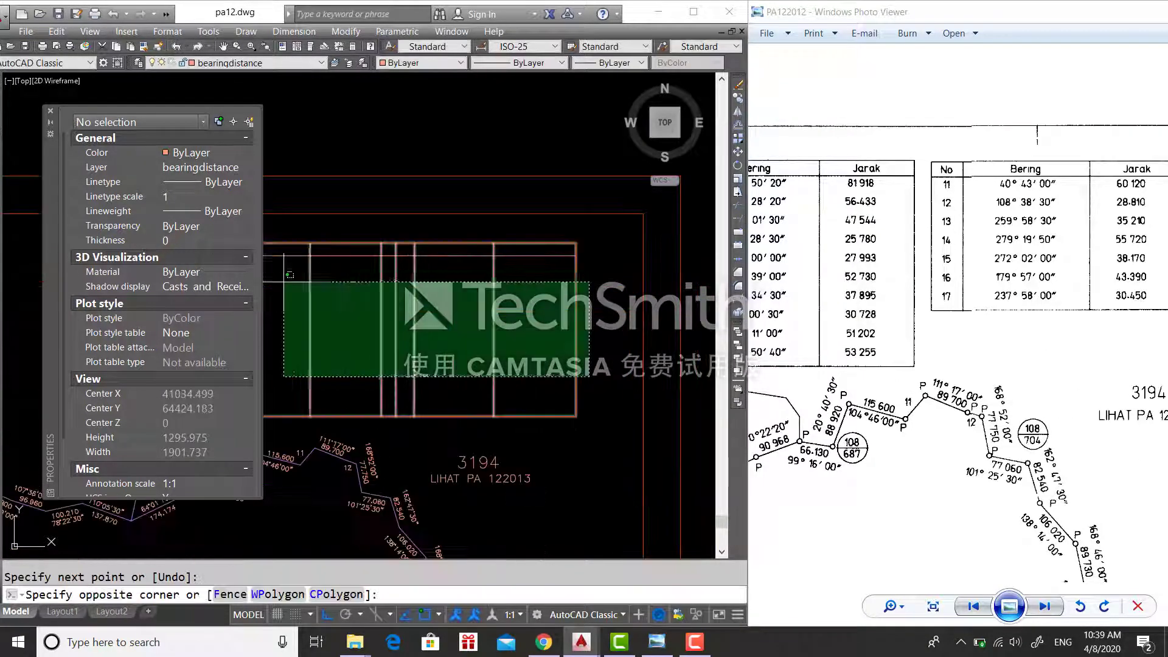
left_click(284, 279)
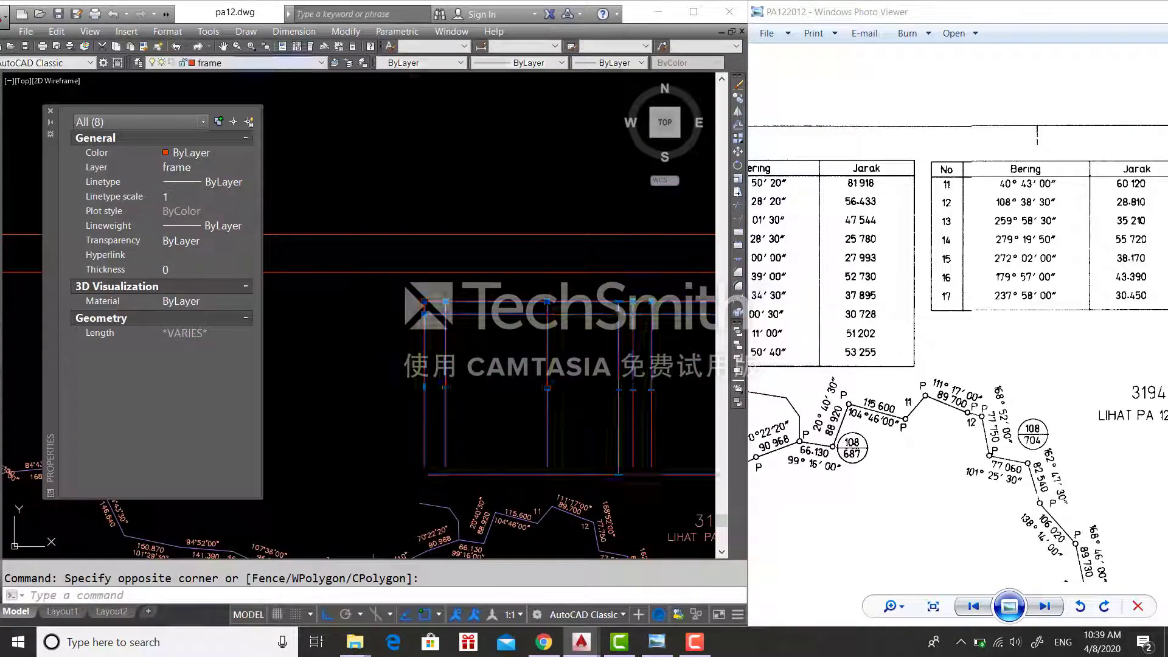
type("text")
key("Return")
left_click(426, 310)
key("Return")
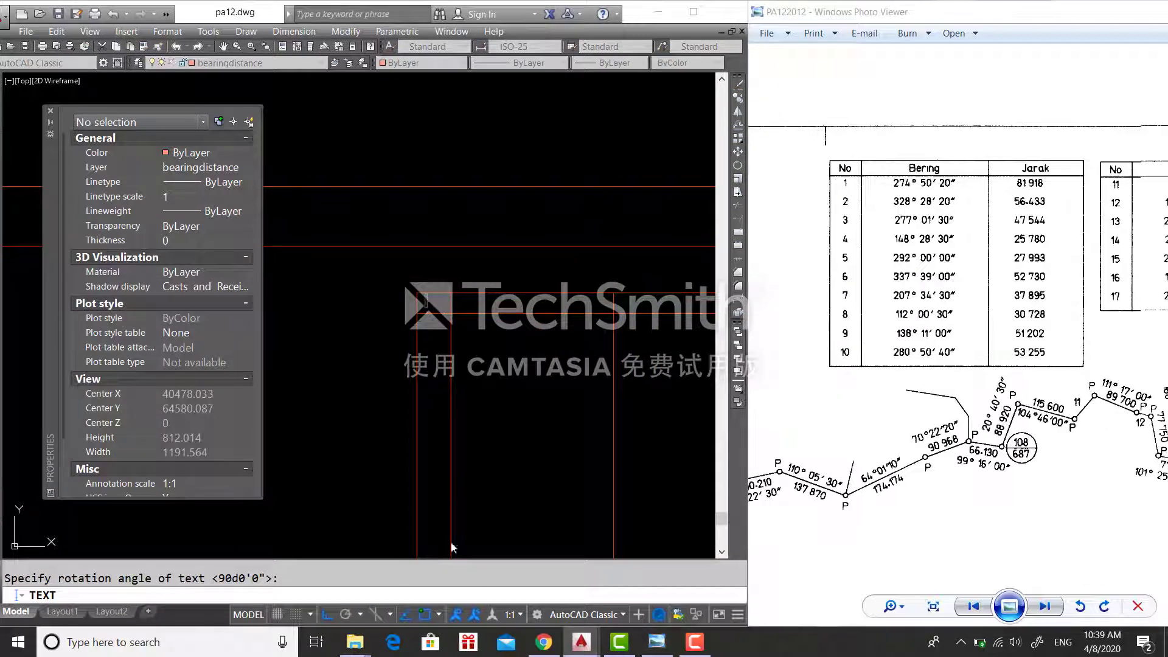
- Type the table headings 'No', 'Bering' and 'Jarak' across the top row
type("No")
left_click(478, 308)
type("Bering")
middle_click_drag(605, 319, 563, 321)
scroll(615, 308, "up", 5)
left_click(631, 311)
type("Jarak")
scroll(565, 342, "down", 5)
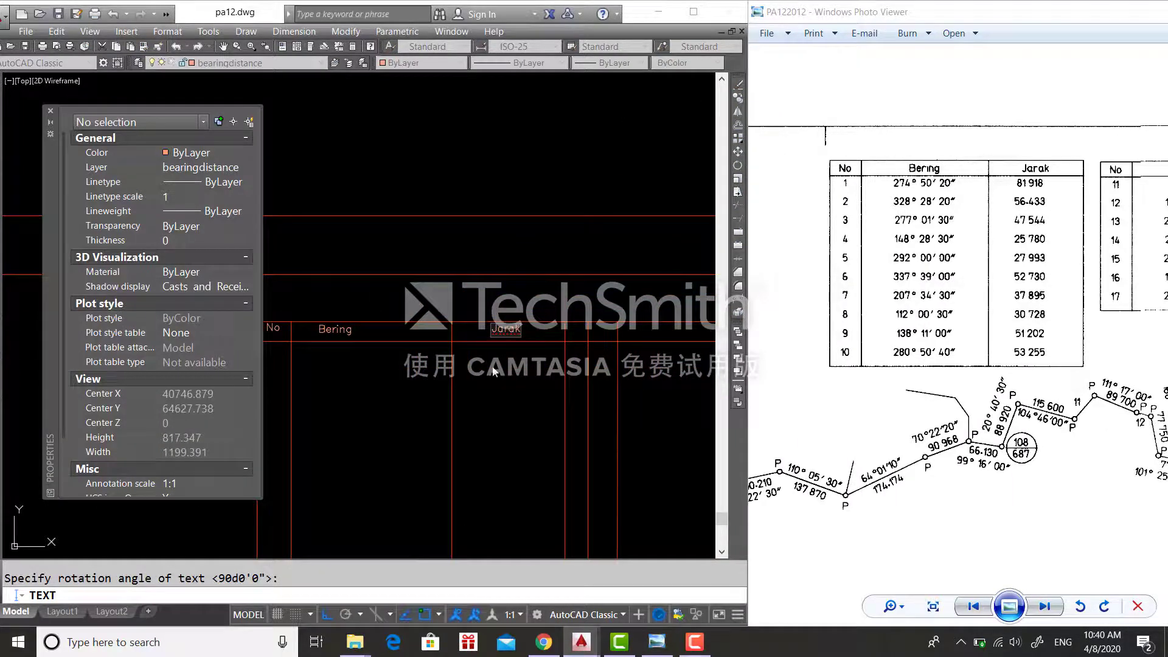
- Enter row numbers 1 to 10 under the No heading
middle_click_drag(369, 293, 423, 296)
left_click(327, 363)
type("1 2 3 4 5 6 7 8 9 10")
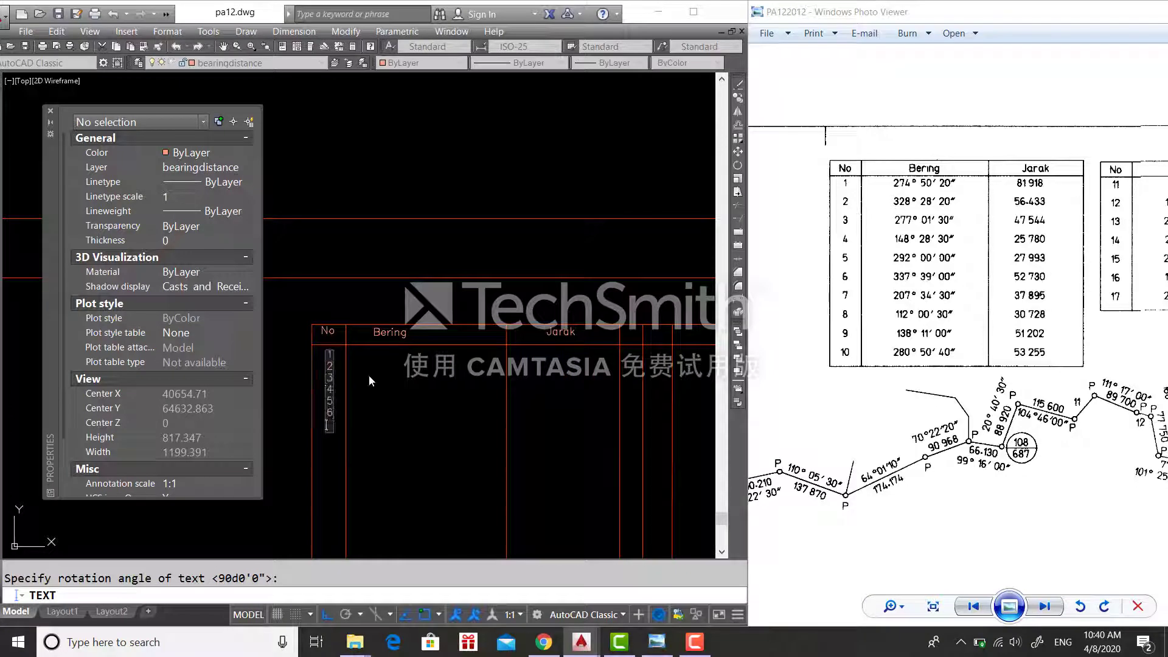
key("Return")
- Enter the first bearings under Bering: 274°50'20", 328°28'20", 277°01'30", 148°28'30", 292°00'00"
middle_click_drag(424, 425, 527, 399)
key("Return")
left_click(481, 333)
key("Return")
scroll(484, 330, "up", 4)
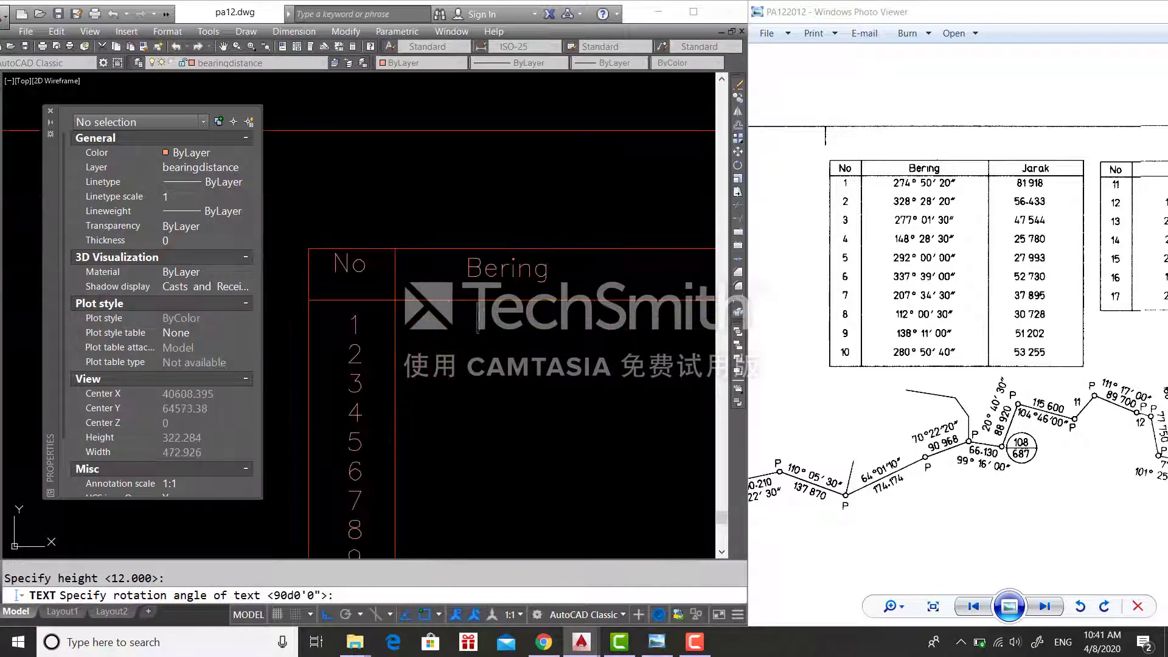
key("Return")
type("274°50'20\"")
key("Return")
type("328°28'20\"")
key("Return")
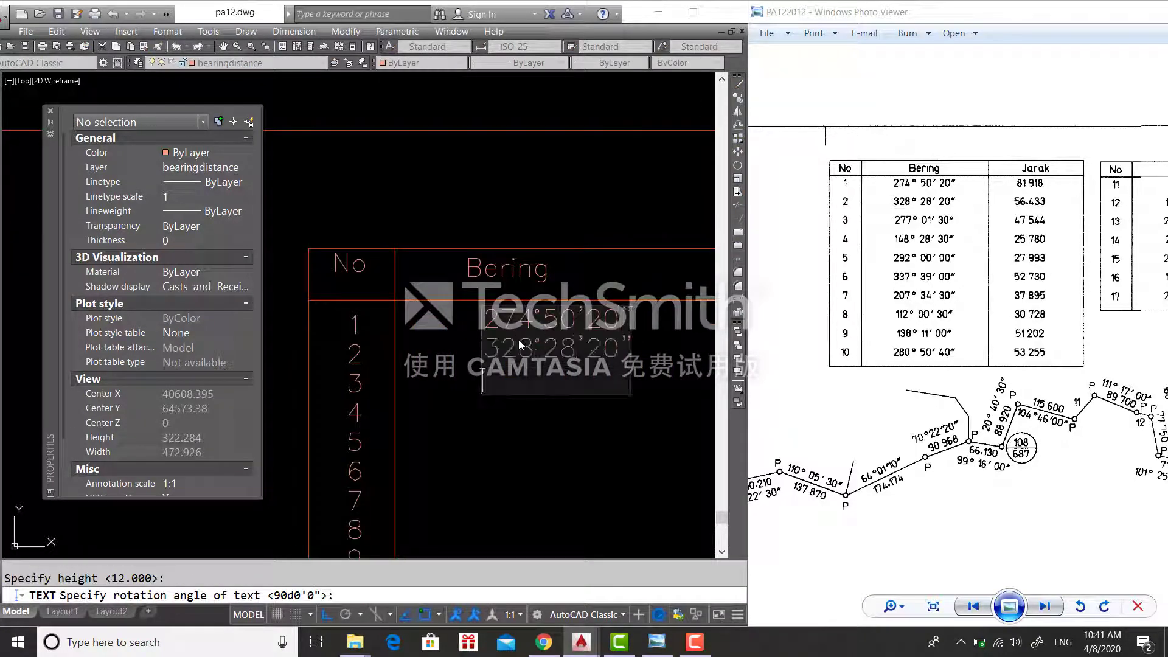
type("277°01'30\"")
key("Return")
type("148°28'30\"")
key("Return")
type("292°")
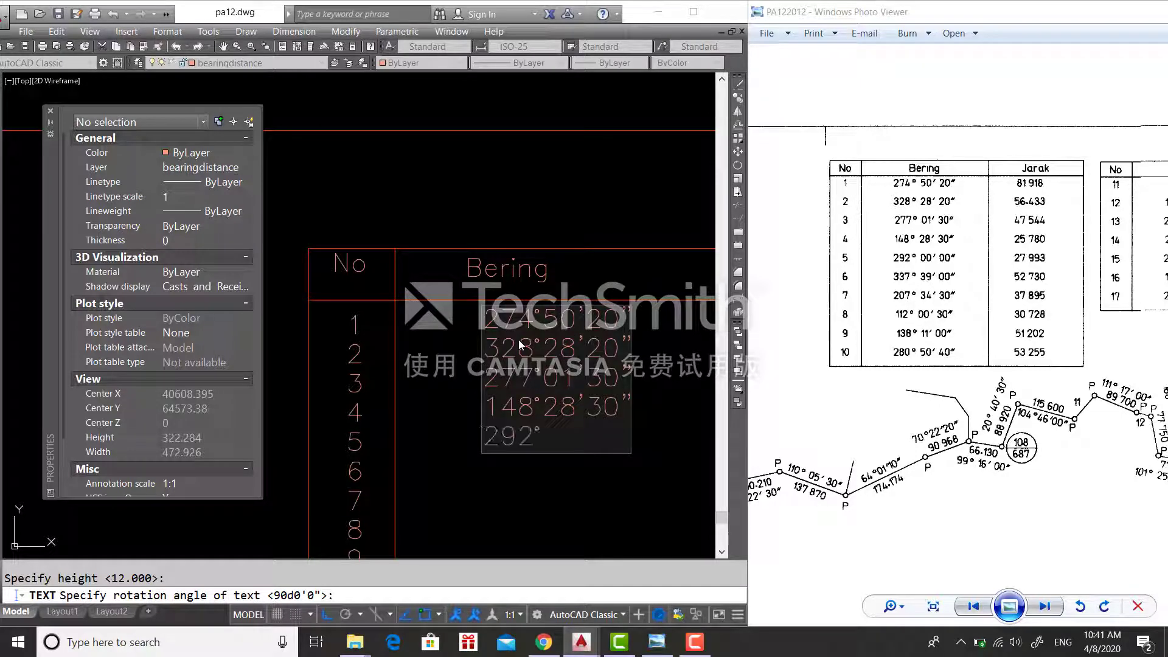
type("00'00\"")
- Add the remaining bearings 337°39'00", 207°34'30", 112°00'30", 138°11'00" and 280%%d50'40"
key("Return")
type("337°39'00\"")
key("Return")
type("207°")
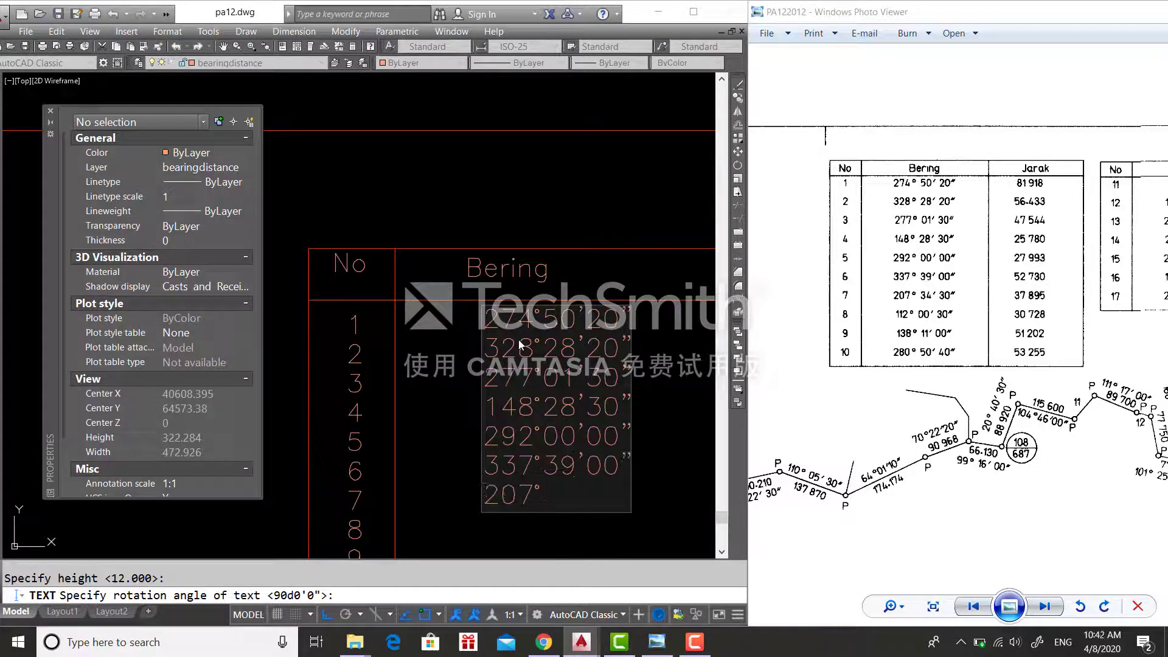
type("34'30\"")
key("Return")
key("Return")
key("Return")
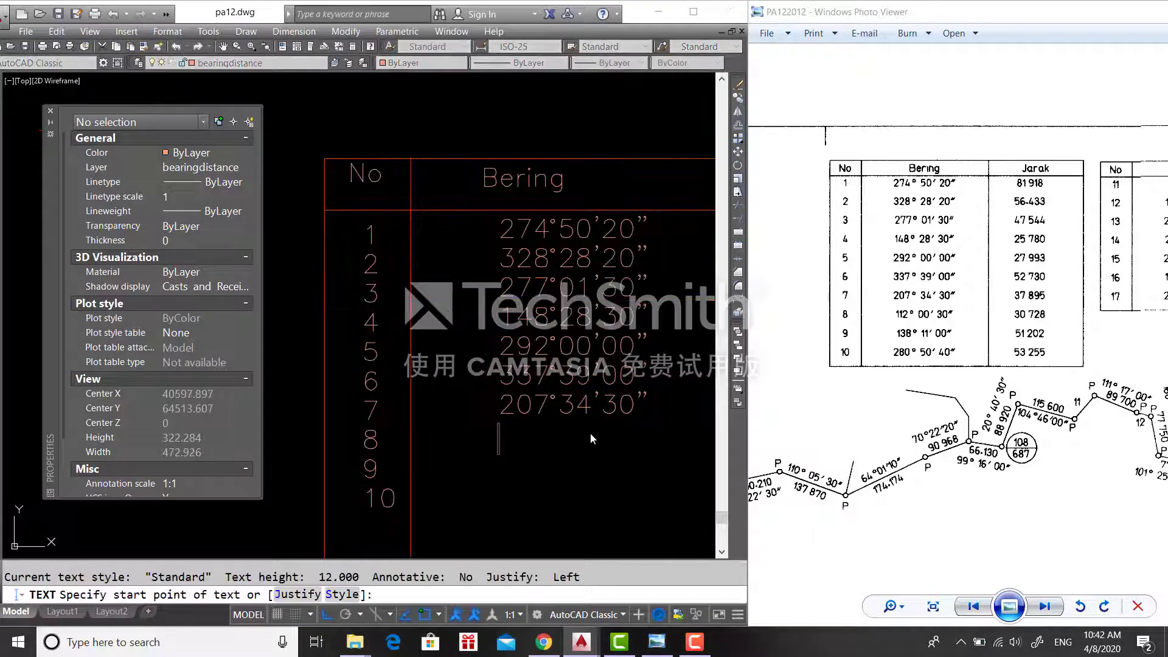
type("112°00'30\"")
key("Return")
type("138°11'00\"")
key("Return")
type("280%%d50'40\"")
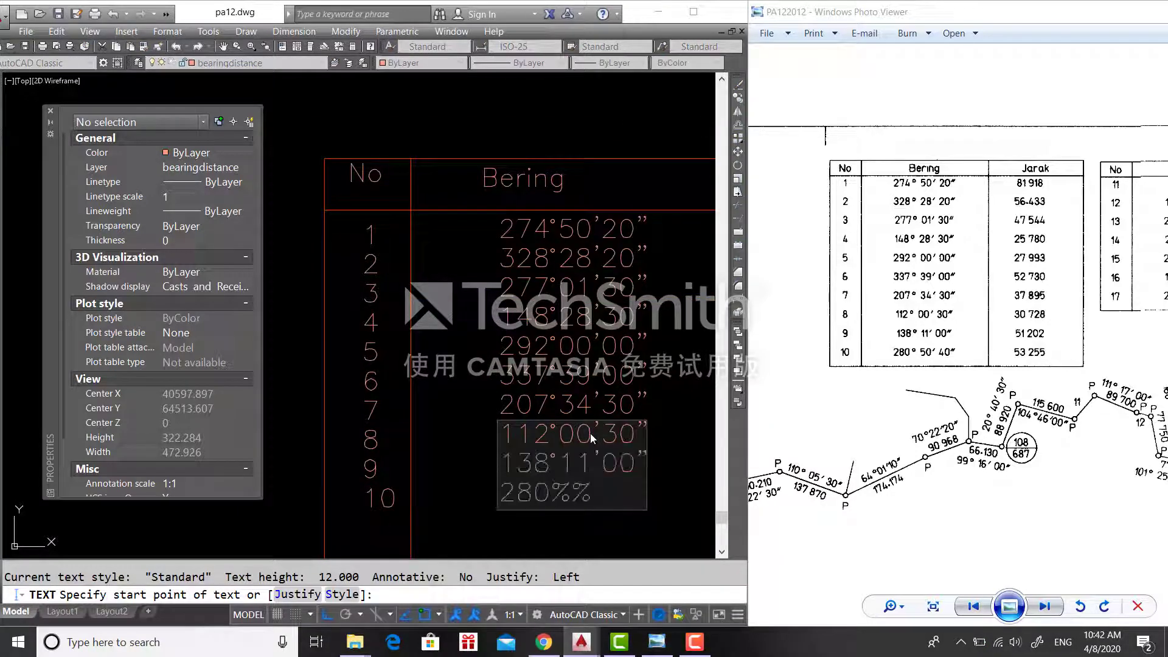
key("Return")
key("Return")
scroll(495, 374, "down", 4)
- Enter the distances under Jarak, from 81.918 and 56.433 down to 53.255
key("Return")
key("Return")
left_click(550, 400)
scroll(681, 428, "up", 5)
type("81.918")
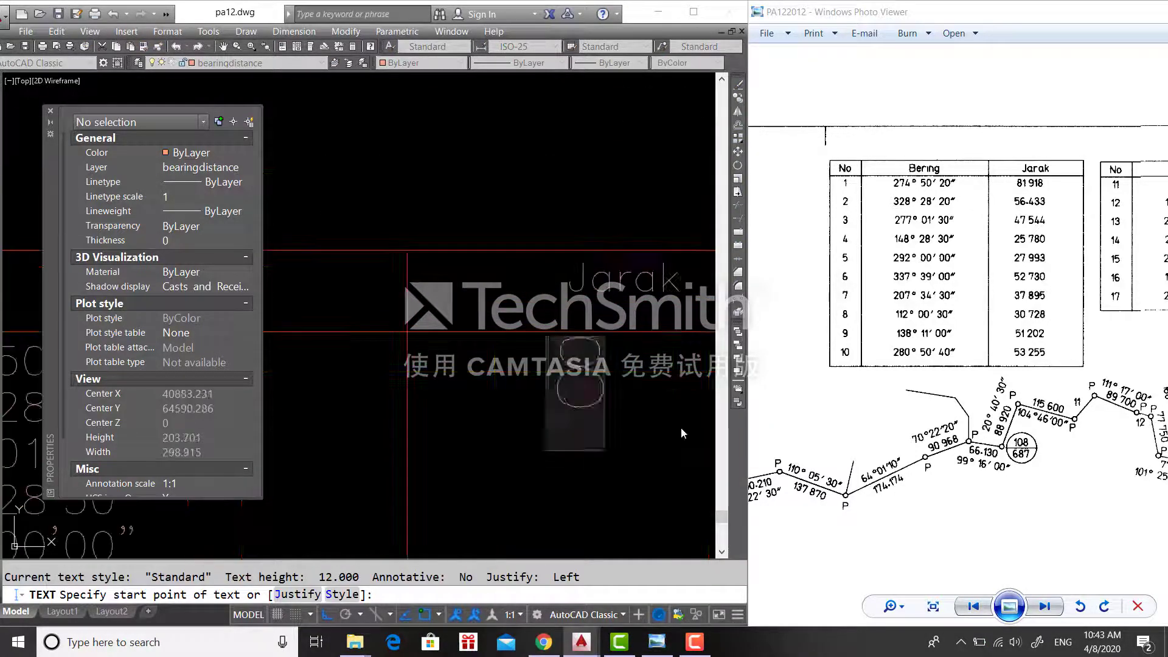
scroll(681, 428, "down", 3)
key("Return")
type("56.433")
key("Return")
type("47.544")
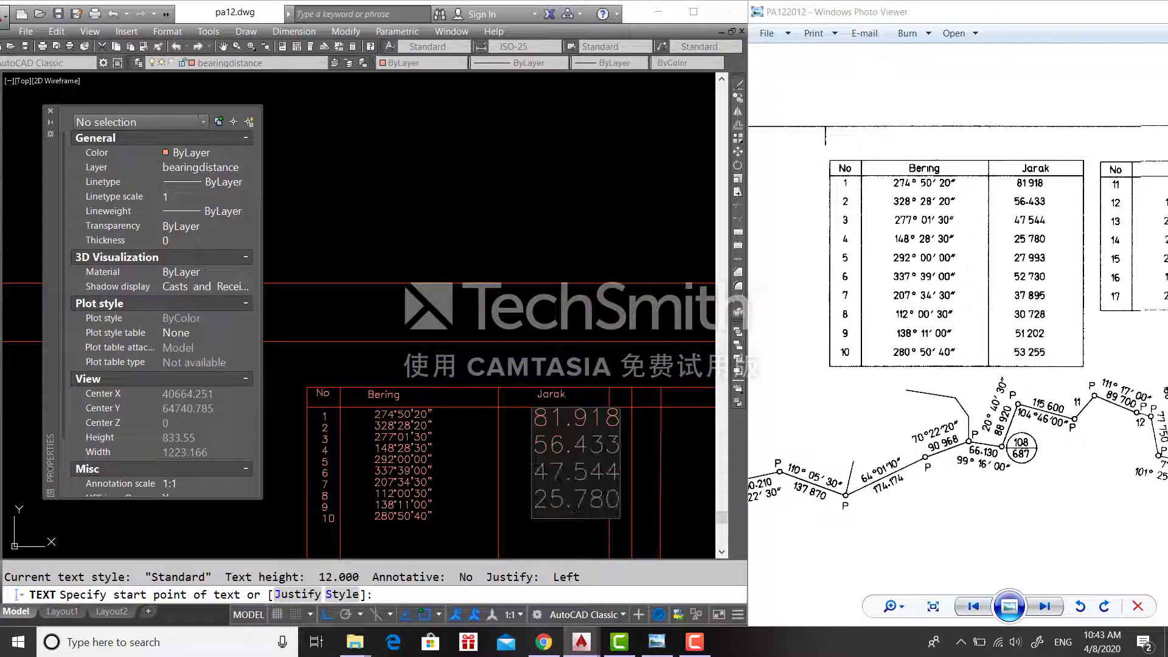
type("52.730")
key("Return")
type("37.895")
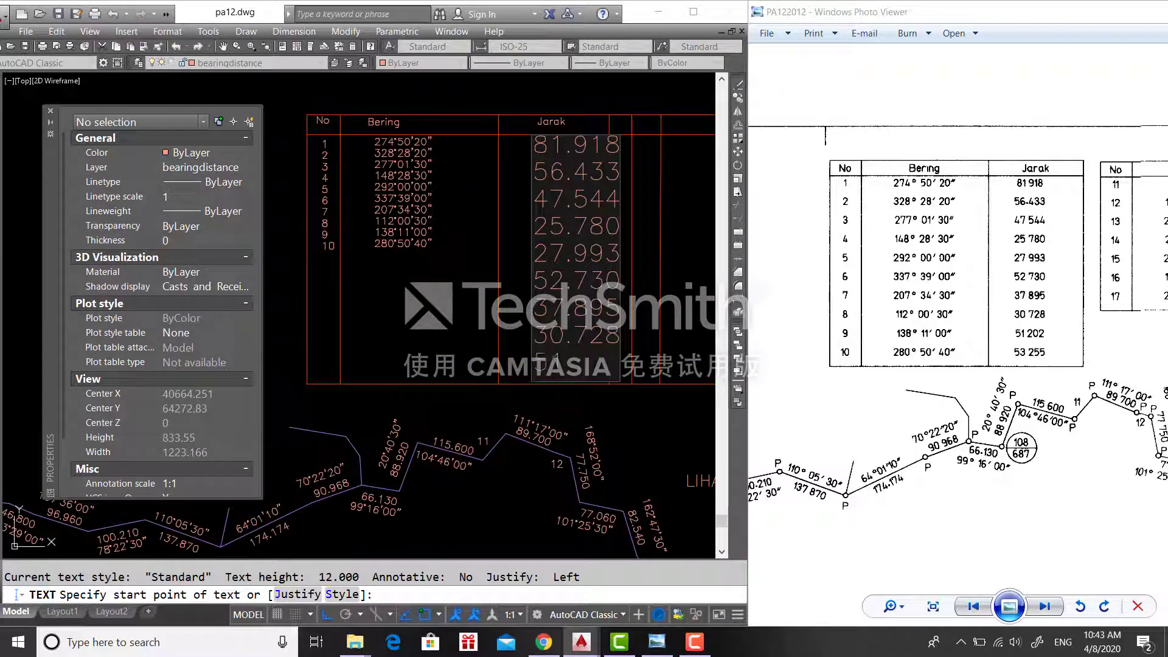
key("Return")
type("53.255")
key("Return")
key("Return")
- Move the distance values into position in the Jarak column with Ortho off
key("m")
key("Return")
left_click(459, 208)
key("F8")
left_click(554, 141)
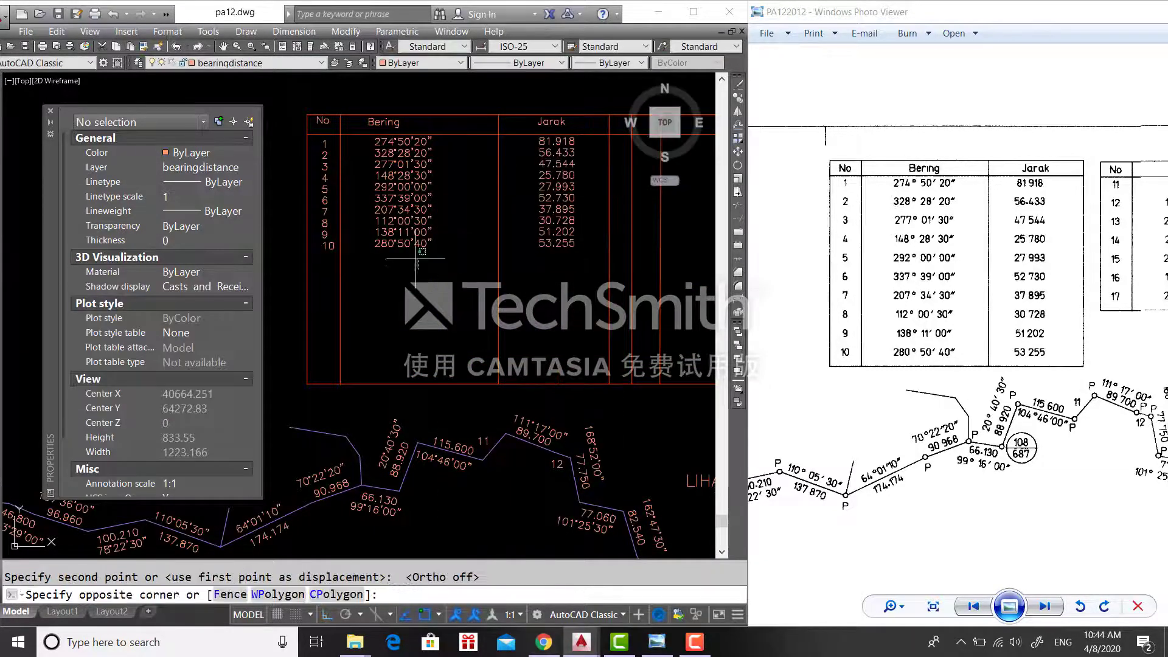
- Place the distances under the Jarak heading, align row 2, and shift rows 3–10 down one row
left_click(540, 155)
scroll(539, 159, "up", 5)
left_click(548, 165)
scroll(548, 236, "down", 5)
left_click(580, 336)
left_click(371, 223)
key("m")
key("Return")
left_click(391, 224)
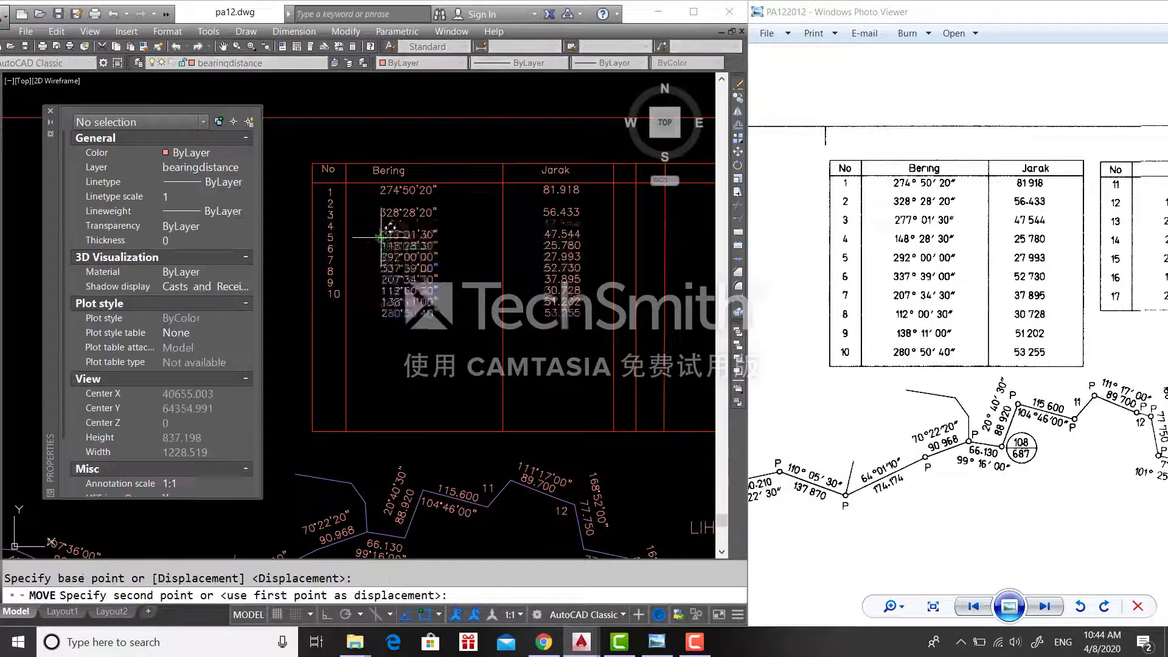
left_click(391, 235)
- Drop the lower bearing and distance values one row so they sit level with their numbers
left_click(403, 329)
left_click(377, 268)
left_click(565, 324)
left_click(548, 248)
key("m")
key("Return")
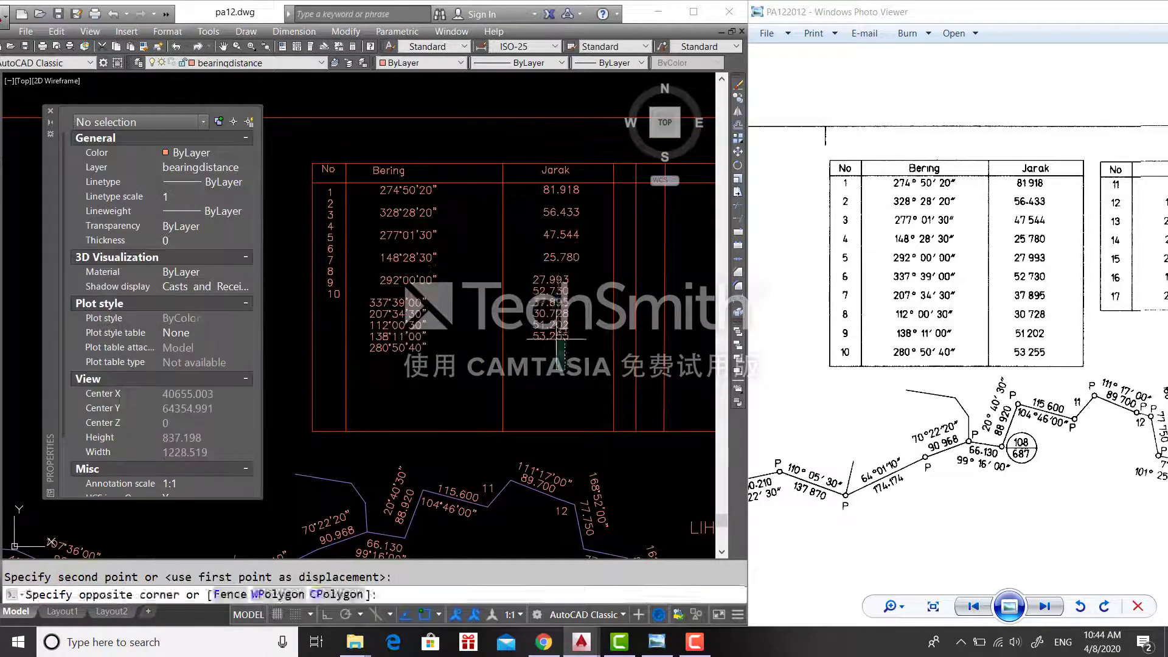
key("m")
key("Return")
left_click(380, 295)
key("F3")
left_click(382, 306)
- Move the remaining lower bearings and distances down a row
left_click(413, 358)
left_click(392, 313)
left_click(575, 345)
left_click(562, 295)
key("m")
key("Return")
left_click(382, 317)
left_click(382, 329)
- Lower the last rows, including bearing 280°50'40" and distances 51.202 and 53.255
left_click(413, 369)
left_click(392, 336)
left_click(568, 358)
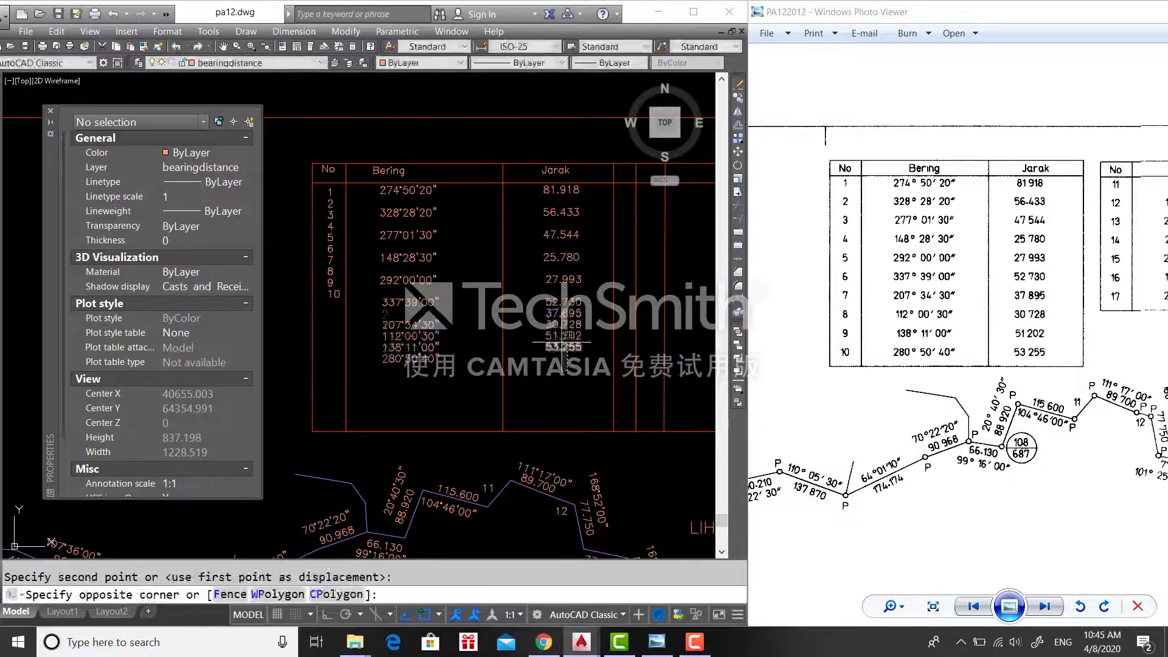
left_click(561, 315)
key("m")
key("Return")
left_click(575, 379)
key("m")
key("Return")
left_click(556, 376)
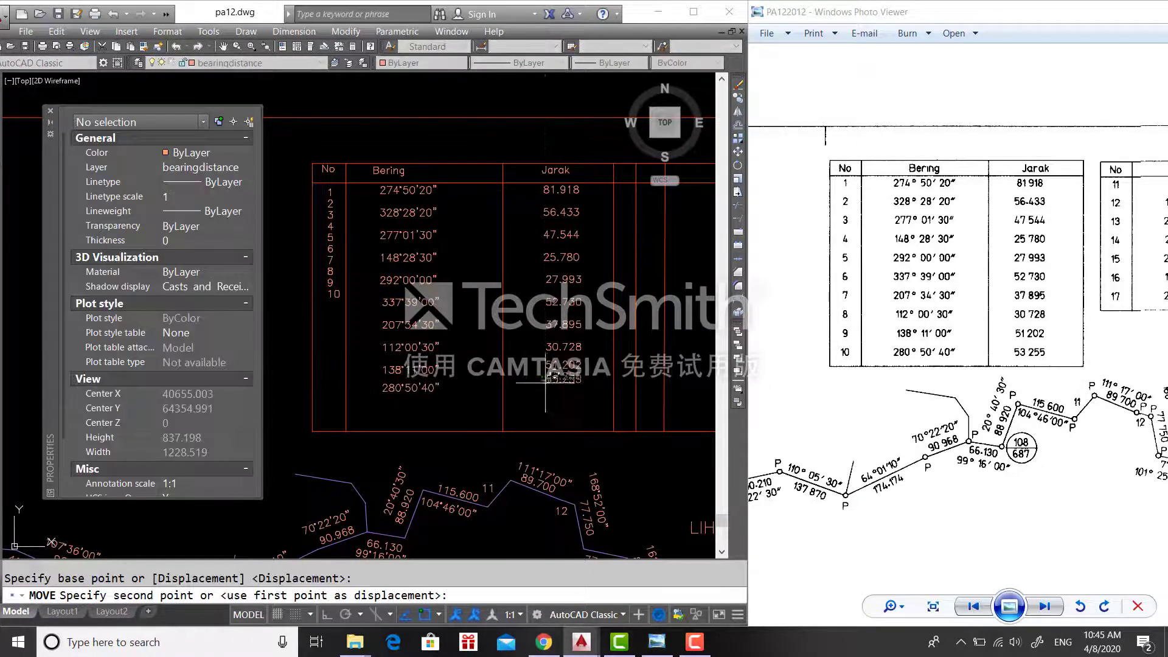
- Place the distance 53.255 in the table's last row
left_click(556, 381)
left_click(607, 391)
middle_click_drag(556, 381, 639, 477)
key("m")
key("Return")
left_click(603, 390)
left_click(616, 398)
- Spread row numbers 2–10 downward so numbers 8, 9 and 10 sit in their rows
left_click(407, 391)
left_click(390, 293)
key("m")
key("Return")
key("F3")
left_click(397, 304)
scroll(368, 385, "up", 3)
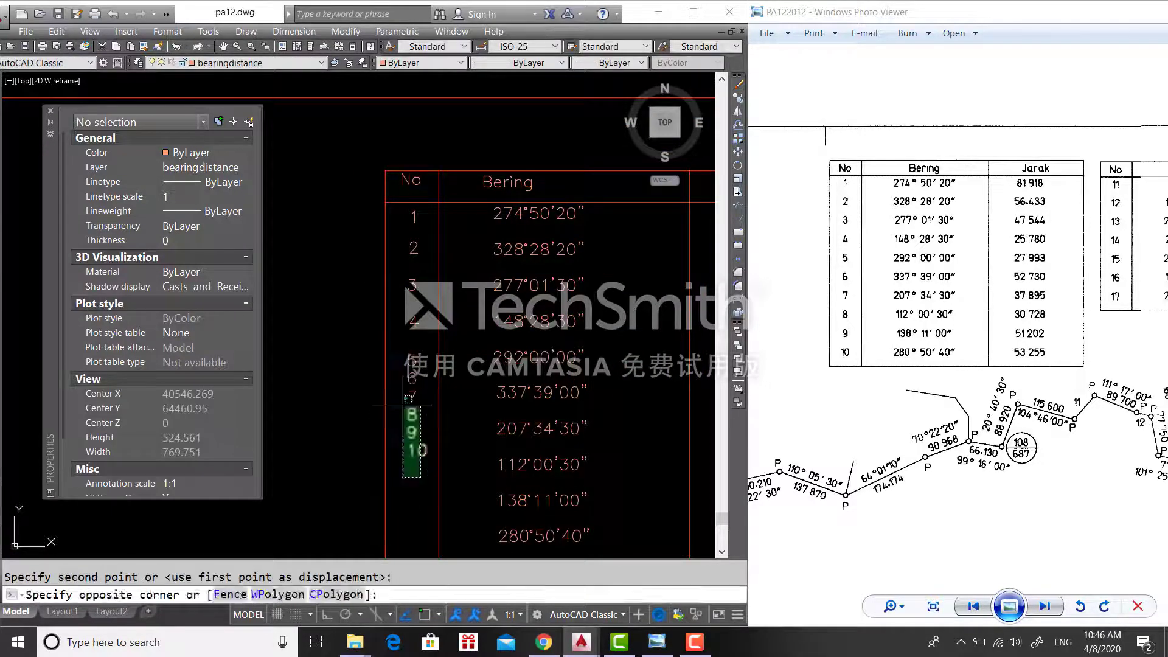
left_click(414, 444)
middle_click_drag(414, 445, 426, 346)
left_click(428, 438)
scroll(378, 203, "up", 2)
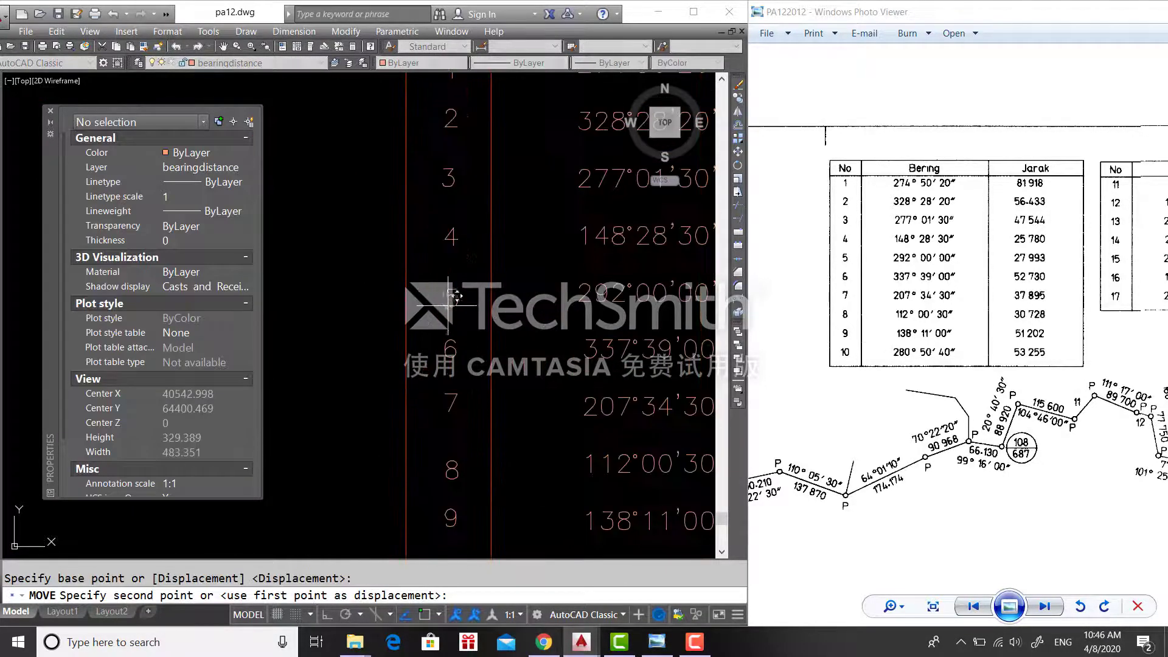
scroll(390, 329, "down", 4)
- Move row number 2 level with its bearing and distance
left_click(411, 378)
left_click(380, 256)
scroll(365, 277, "up", 2)
left_click(409, 234)
key("m")
key("Return")
left_click(409, 233)
- Explode the table frame and move its bottom line lower
left_click(411, 236)
scroll(414, 246, "down", 2)
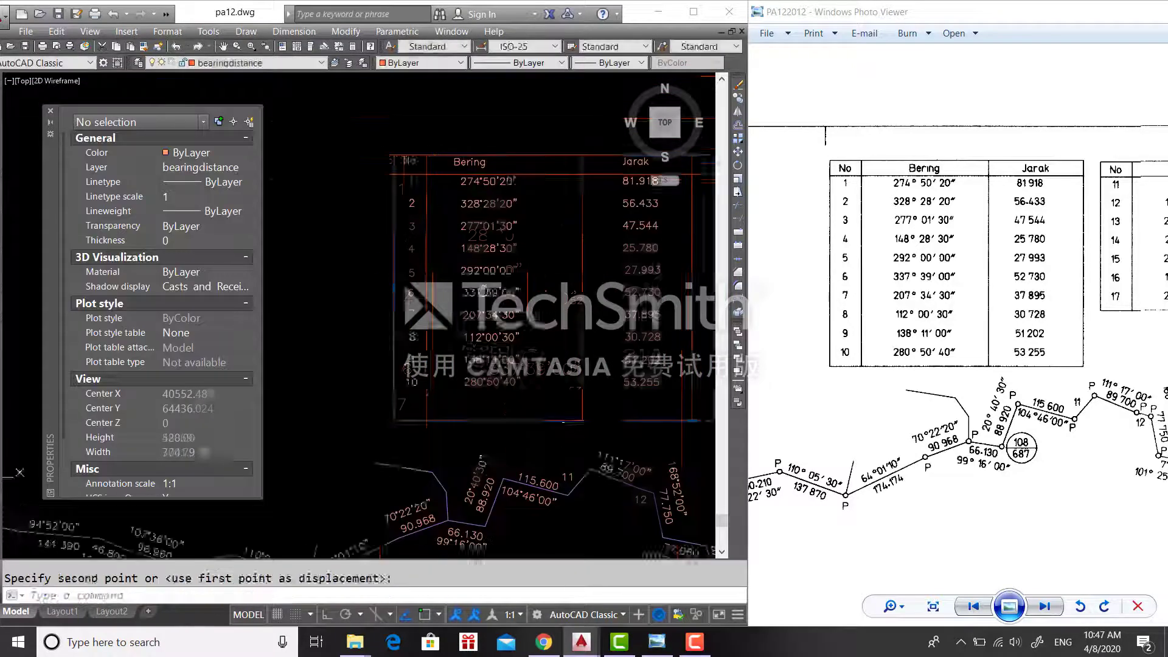
left_click(537, 429)
type("ex")
key("Return")
left_click(506, 429)
key("m")
- Reposition the Bering, Jarak and No headings over their columns
key("Return")
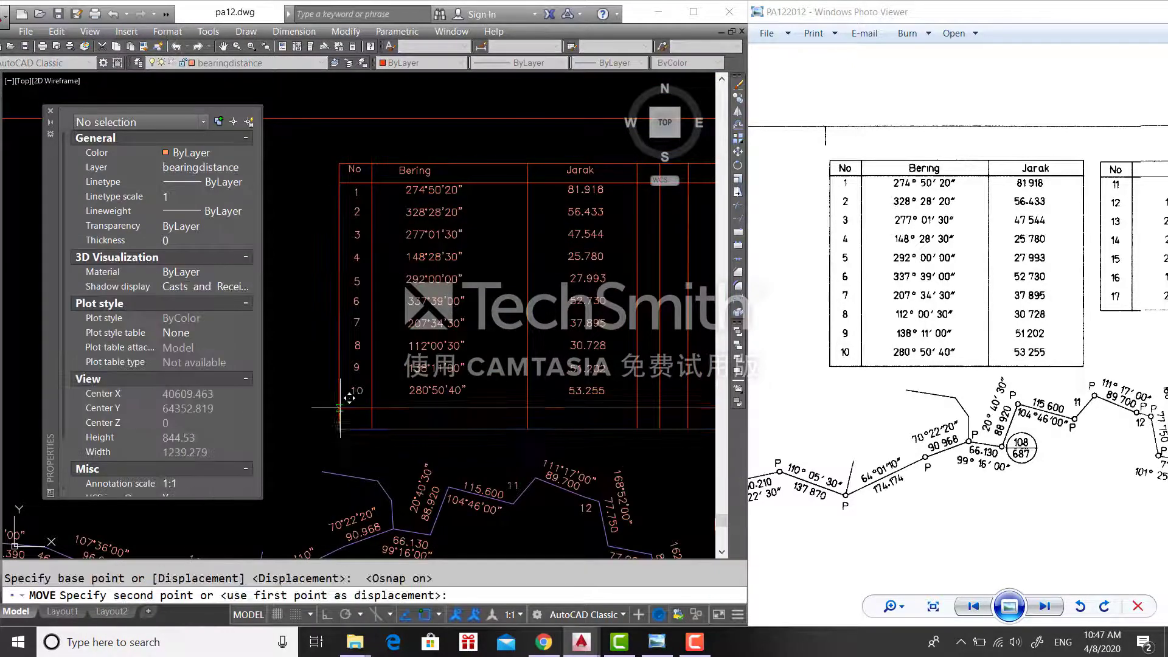
left_click(340, 407)
middle_click_drag(408, 213, 460, 299)
left_click(468, 257)
key("m")
key("Return")
left_click(469, 266)
key("F3")
left_click(490, 268)
left_click(633, 257)
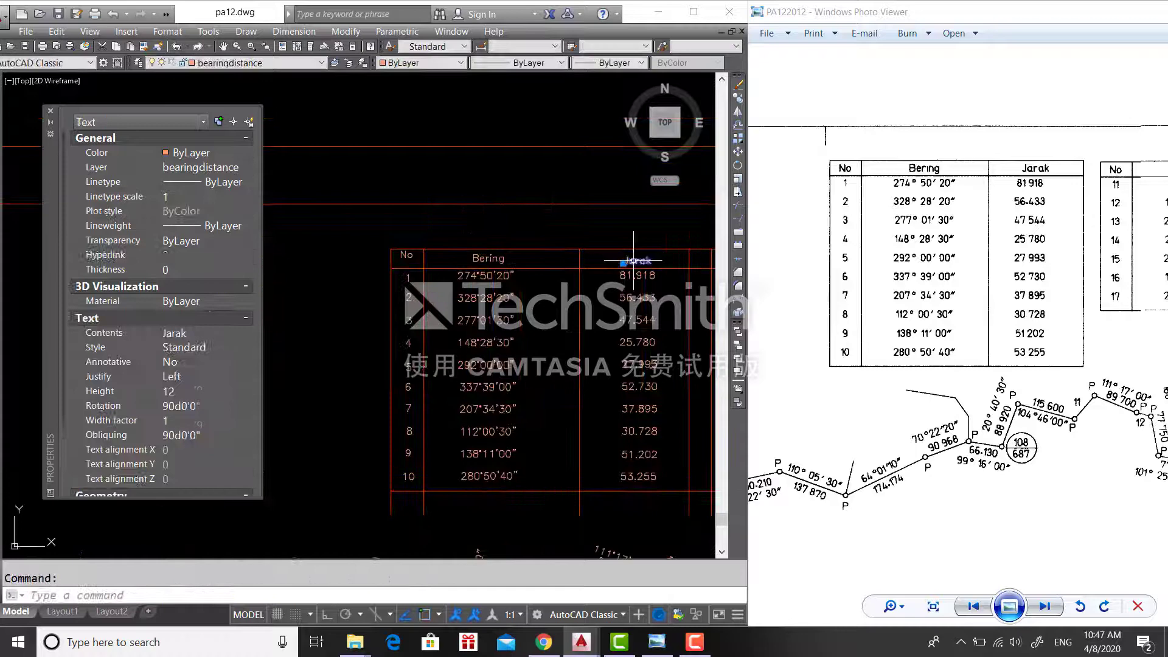
scroll(403, 260, "up", 6)
left_click(400, 258)
scroll(400, 286, "down", 4)
- Copy the three headings into the second table to the right
left_click(493, 336)
left_click(365, 338)
key("c")
key("o")
key("Return")
left_click(369, 337)
left_click(501, 366)
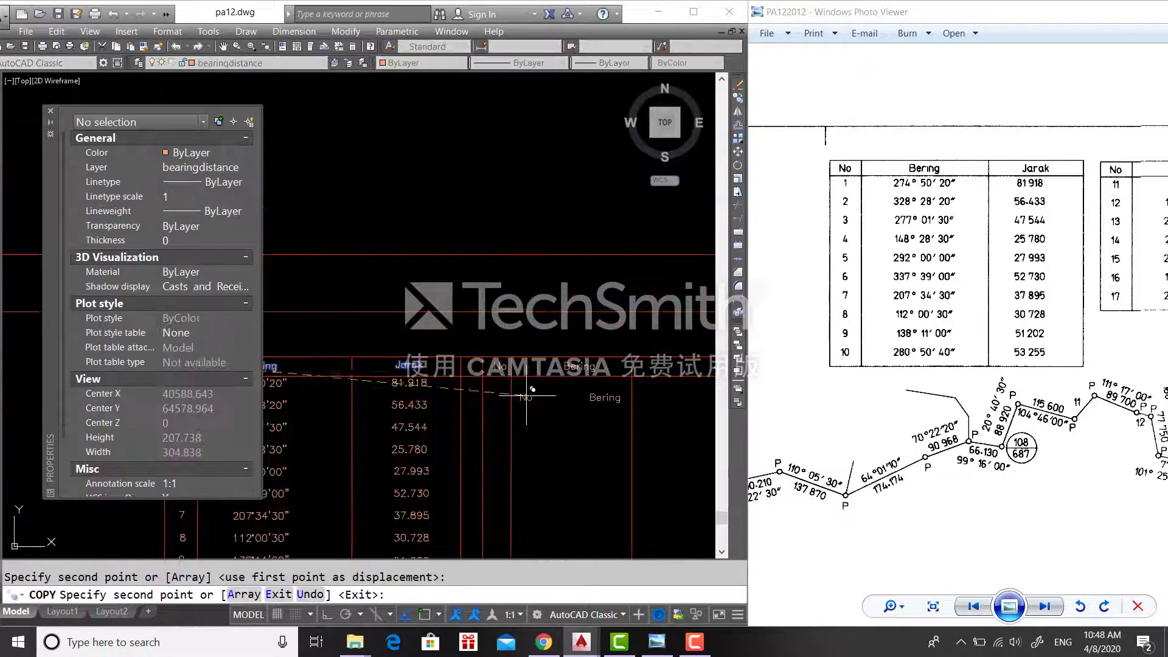
- Add the row numbers 11–17 to the second table with TEXT
key("Escape")
middle_click_drag(527, 396, 565, 351)
type("te")
key("Return")
type("text")
key("Return")
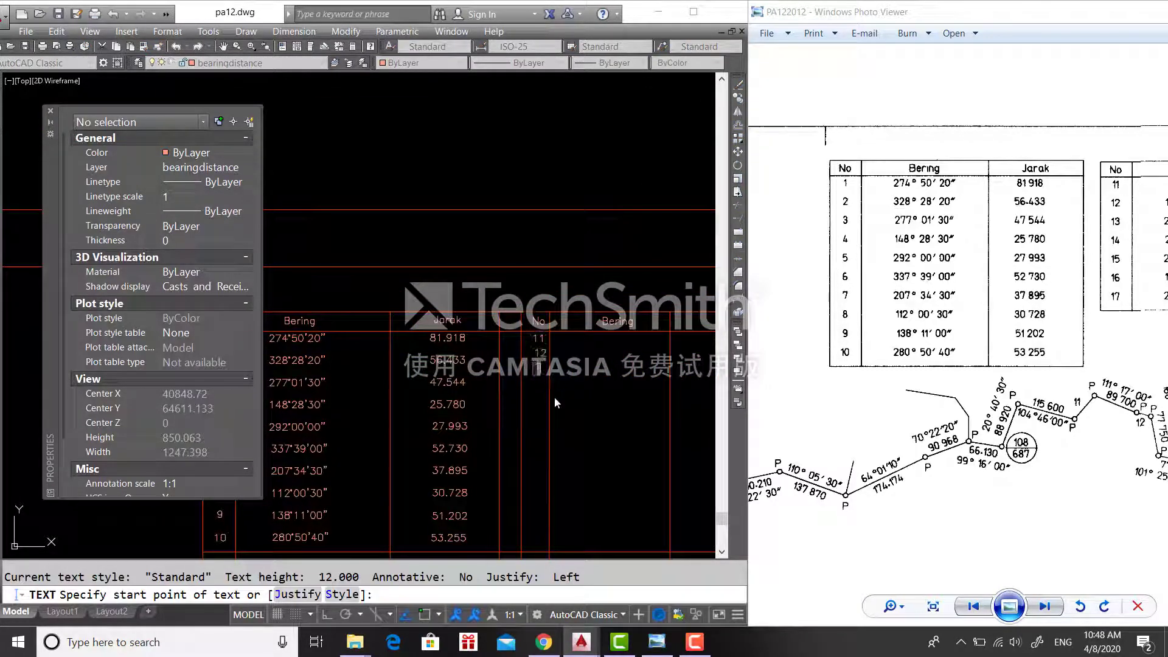
type("3 14 15 16 17")
key("Return")
- Type the second table's bearings, 40°43'00" through 237°58'00", correcting the fifth to 272°02'00"
left_click(589, 344)
left_click_drag(1090, 359, 777, 359)
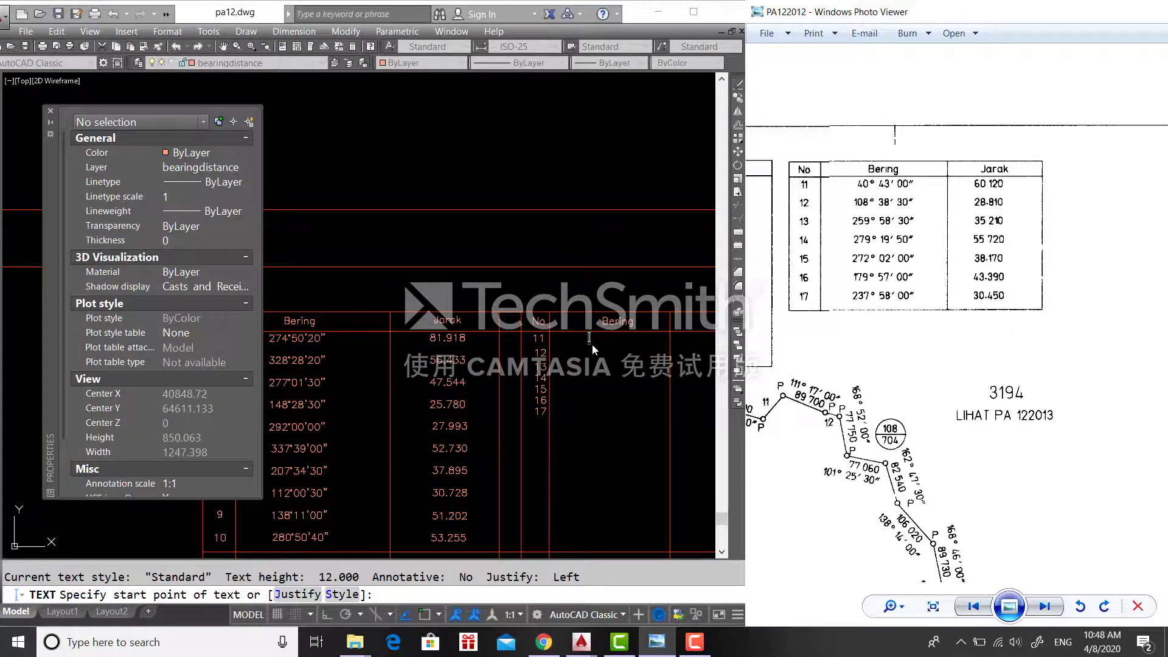
left_click(592, 344)
type("40%%d43'00\"")
key("Return")
type("108")
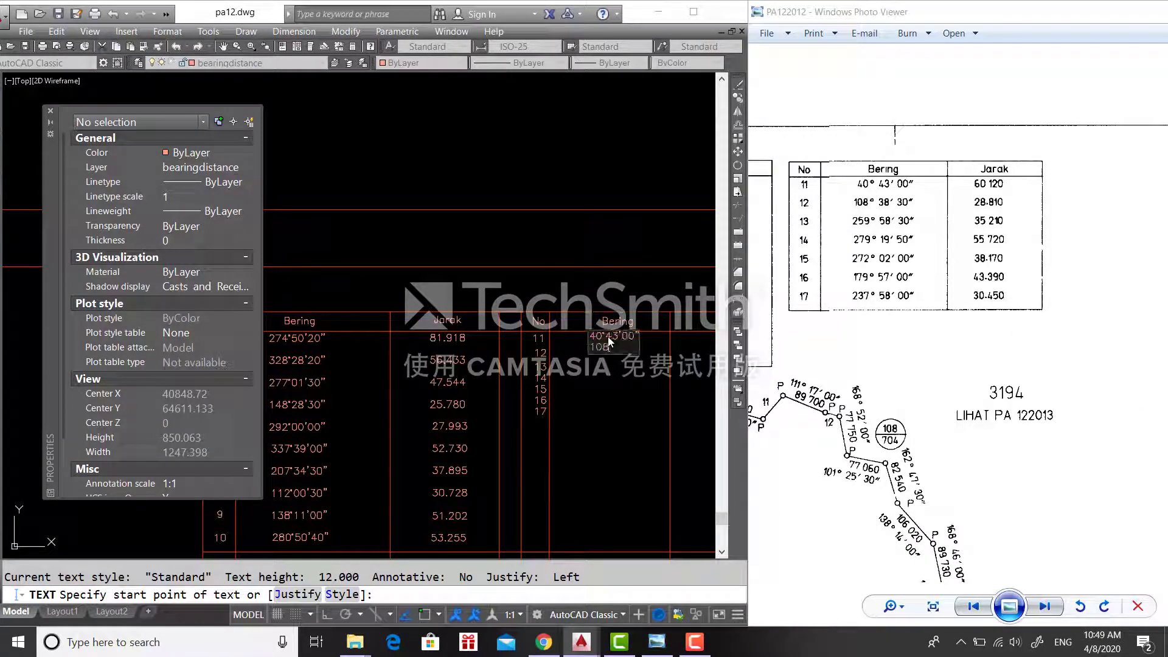
type("%%d38'30\" 259%%d58'30\"")
key("Return")
type("279%%d19'50\"")
key("Return")
type("272%%d19'50\"")
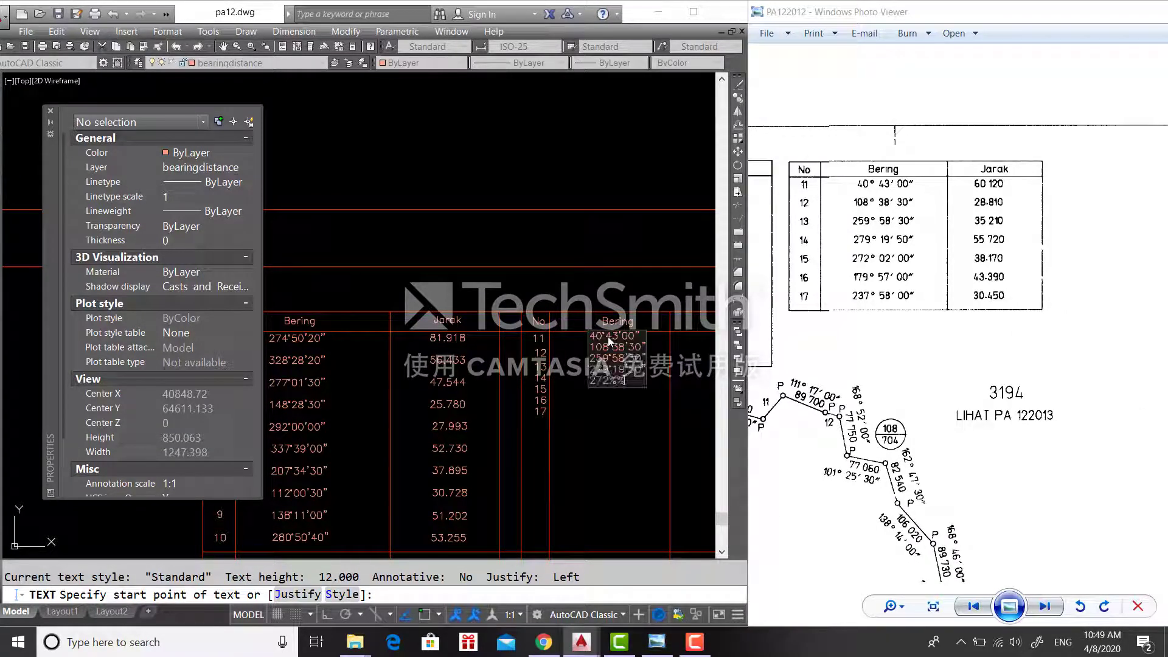
key("Return")
key("BackSpace")
key("BackSpace")
key("BackSpace")
key("BackSpace")
key("BackSpace")
key("BackSpace")
key("BackSpace")
type("02'00\"")
key("Return")
type("179%%d57'00\"")
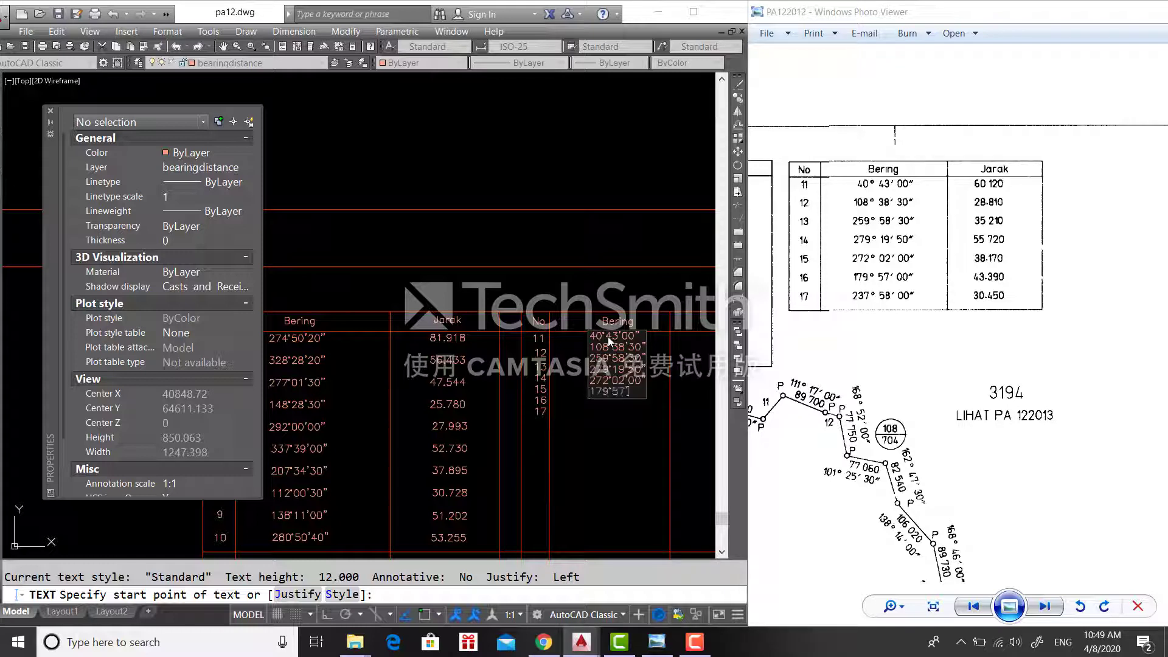
key("Return")
type("237%%d58'00\"")
key("Return")
key("Return")
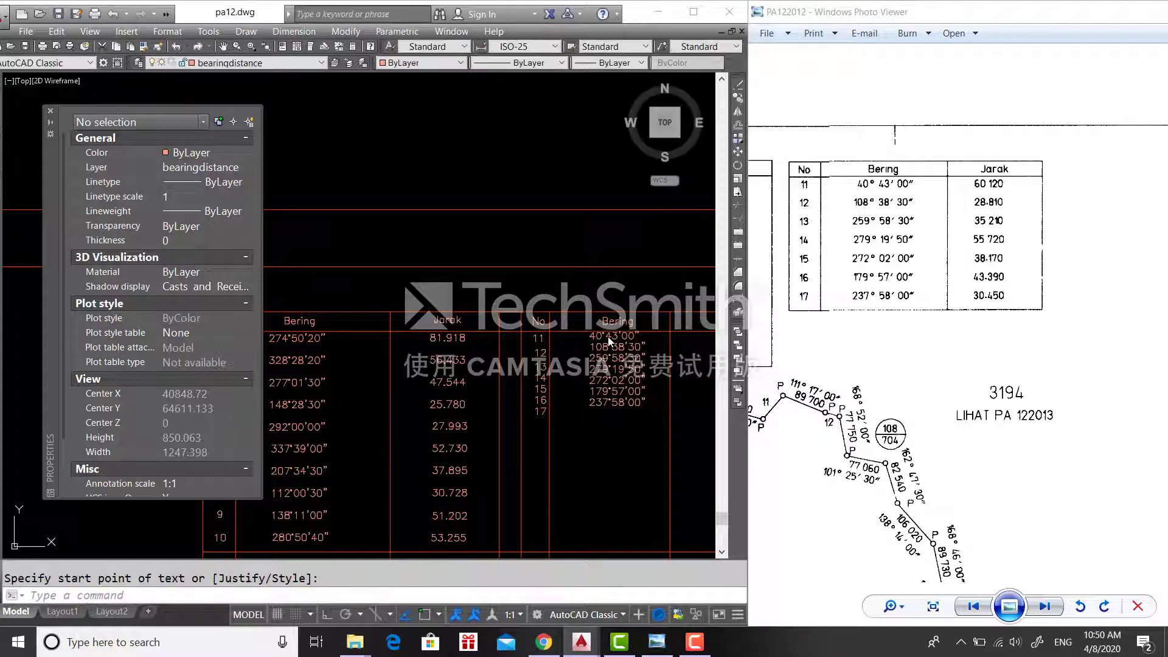
- Move the bearing values down into the table's rows
left_click(615, 449)
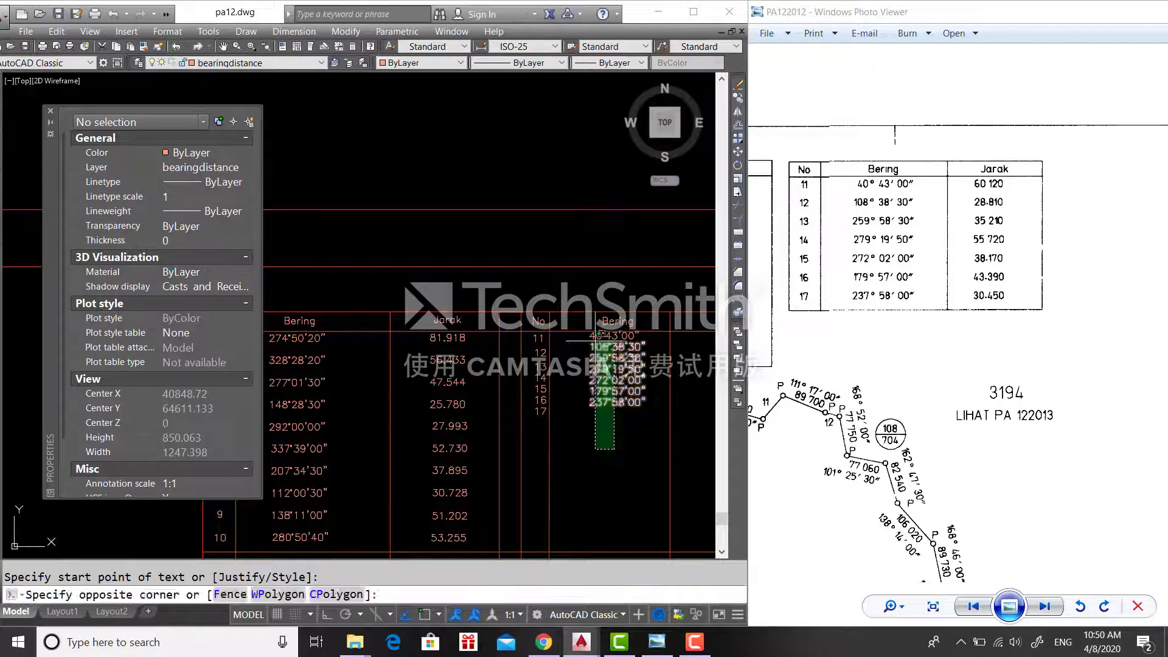
left_click(594, 335)
type("m")
key("Return")
left_click(614, 365)
left_click(611, 369)
scroll(529, 348, "up", 4)
scroll(487, 365, "down", 5)
- Shift row numbers 13–17, then 14–17, one line lower
left_click(513, 471)
left_click(504, 391)
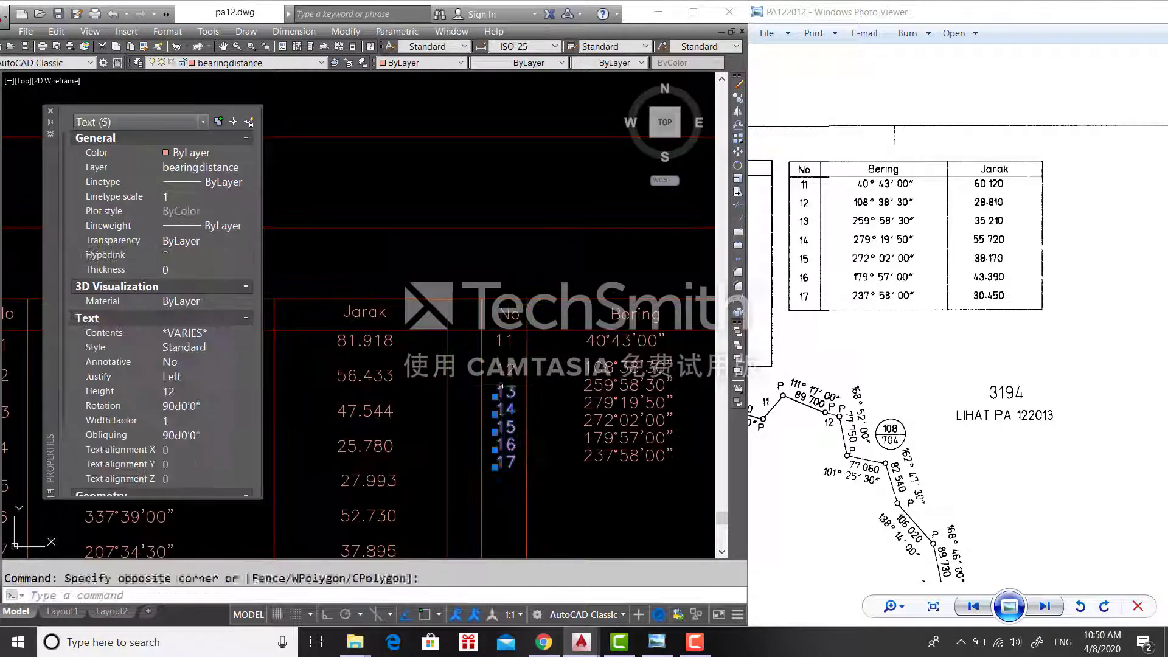
key("Return")
left_click(505, 390)
left_click(502, 411)
left_click(509, 493)
left_click(502, 431)
key("Return")
left_click(501, 431)
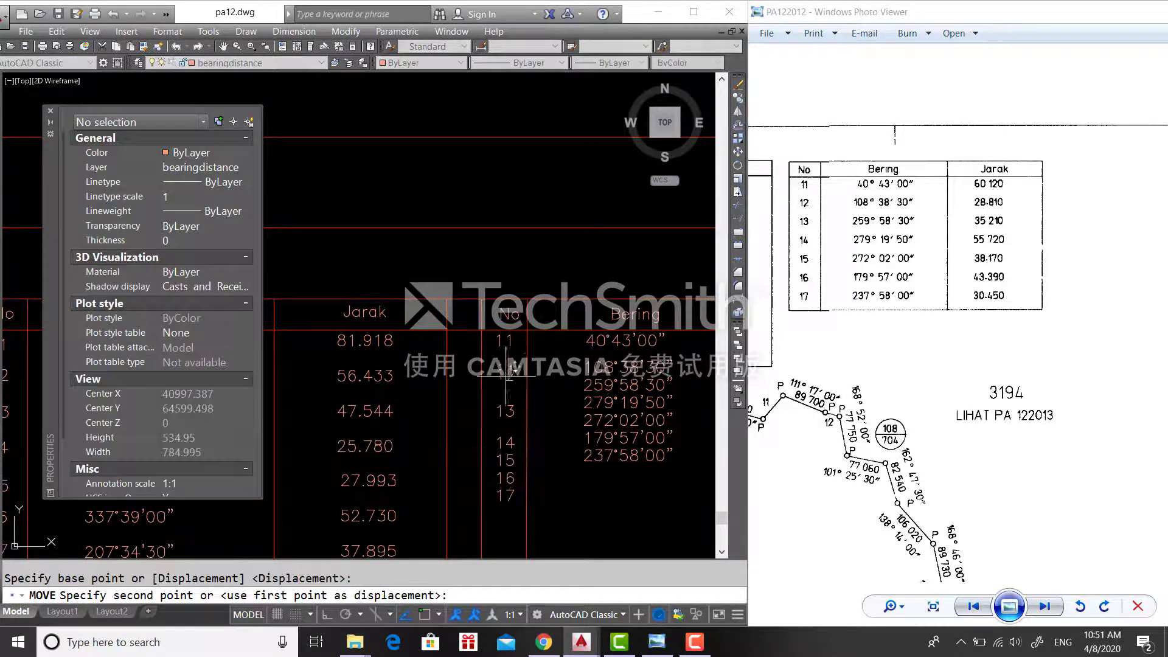
left_click(502, 448)
- Drop row numbers 15–17 and row 17 into their own rows
middle_click_drag(503, 458, 529, 403)
left_click(536, 464)
left_click(532, 401)
key("Return")
left_click(528, 415)
left_click(528, 427)
left_click(538, 500)
- Move the last bearings, placing 179°57'00" and 237°58'00" beside rows 16 and 17
middle_click_drag(647, 420, 544, 436)
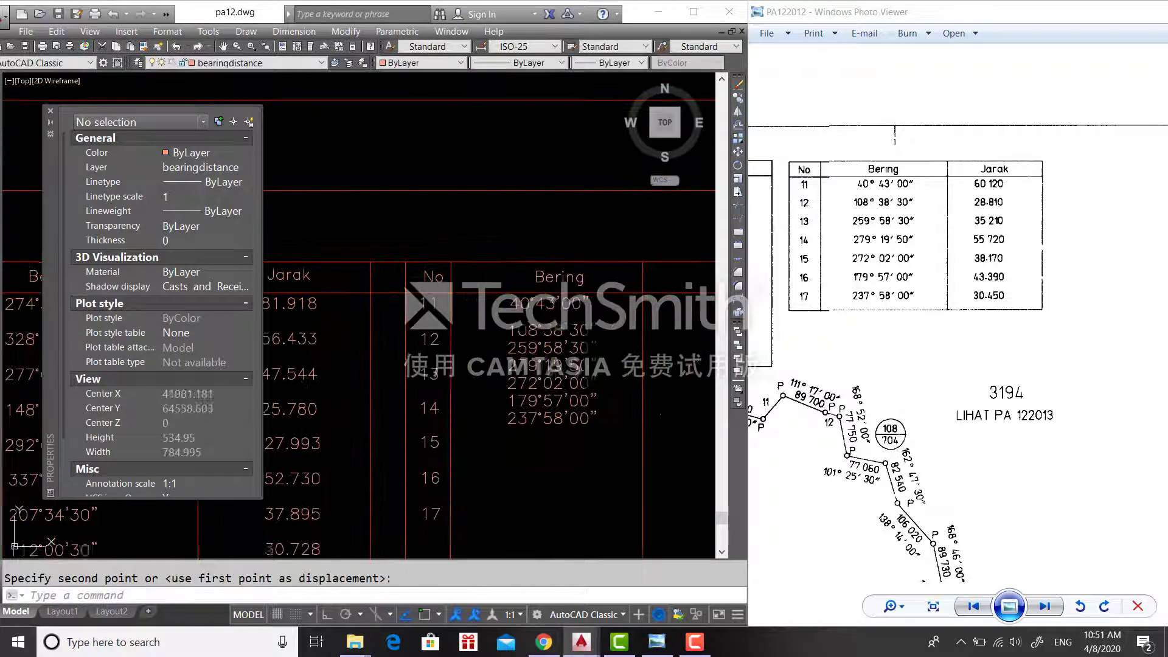
left_click(547, 438)
left_click(532, 334)
key("Return")
left_click(532, 334)
left_click(532, 346)
left_click(551, 453)
left_click(527, 481)
- Align 272°02'00" with row 15, reposition 259°58'30", and shift the Bering heading
left_click(536, 516)
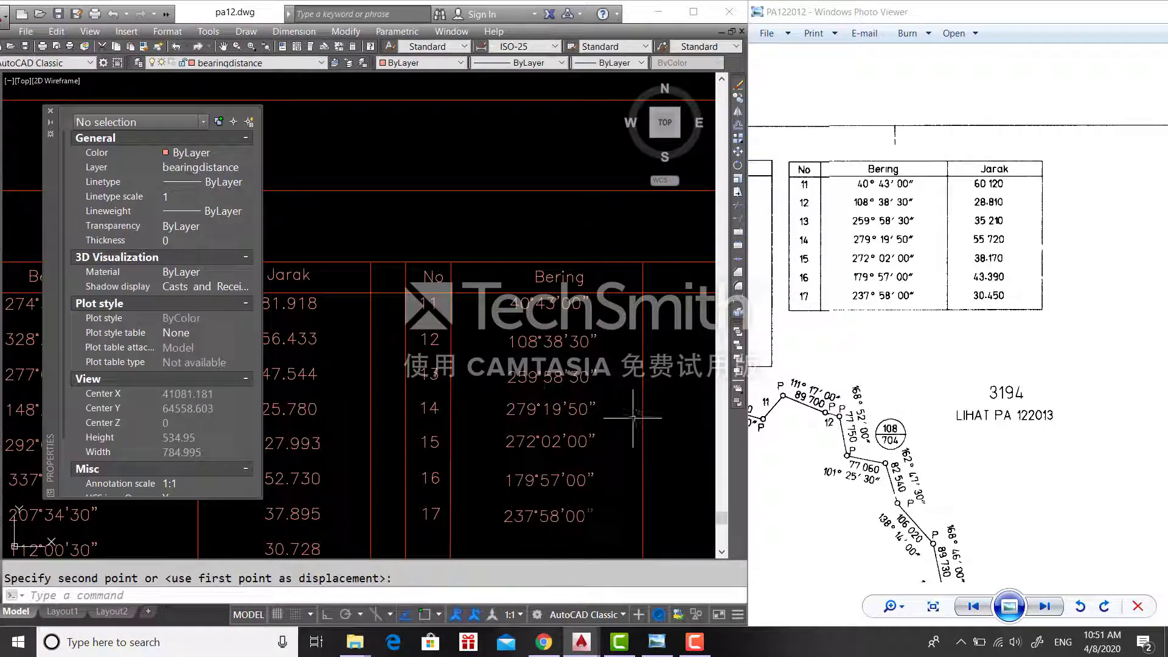
middle_click_drag(633, 418, 619, 420)
left_click(538, 477)
key("Return")
left_click(527, 443)
key("Return")
left_click(535, 380)
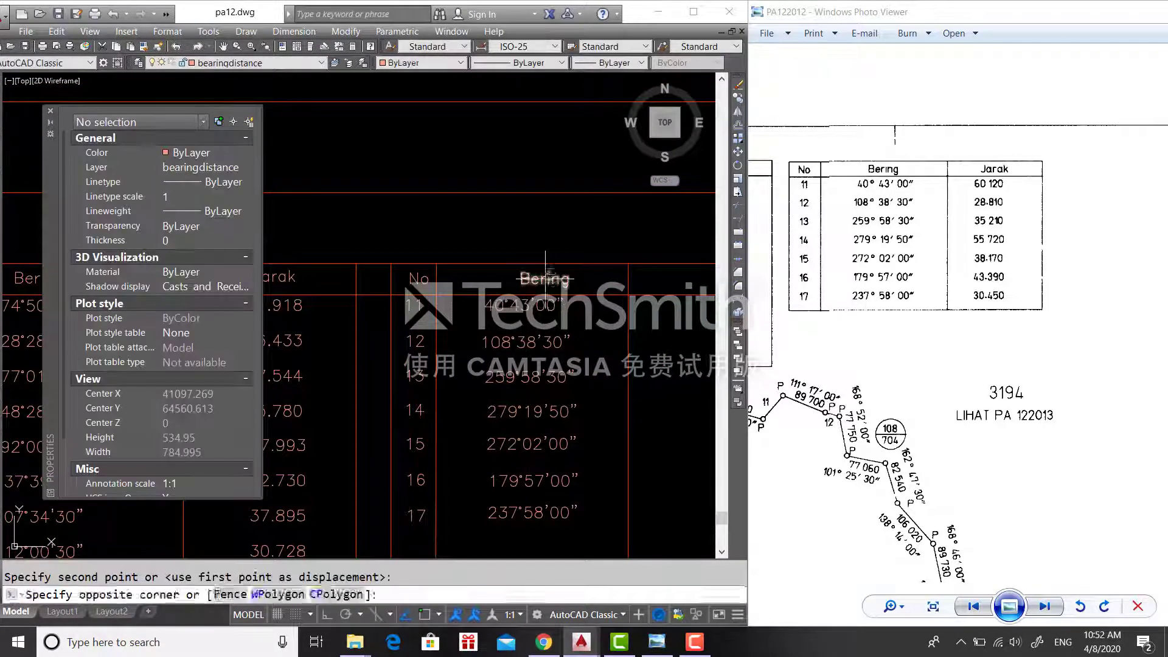
left_click(528, 280)
- Place the Jarak heading and move the table's right border line left
scroll(545, 280, "down", 2)
left_click(599, 301)
left_click(630, 283)
key("F3")
left_click(611, 283)
left_click(551, 301)
type("m")
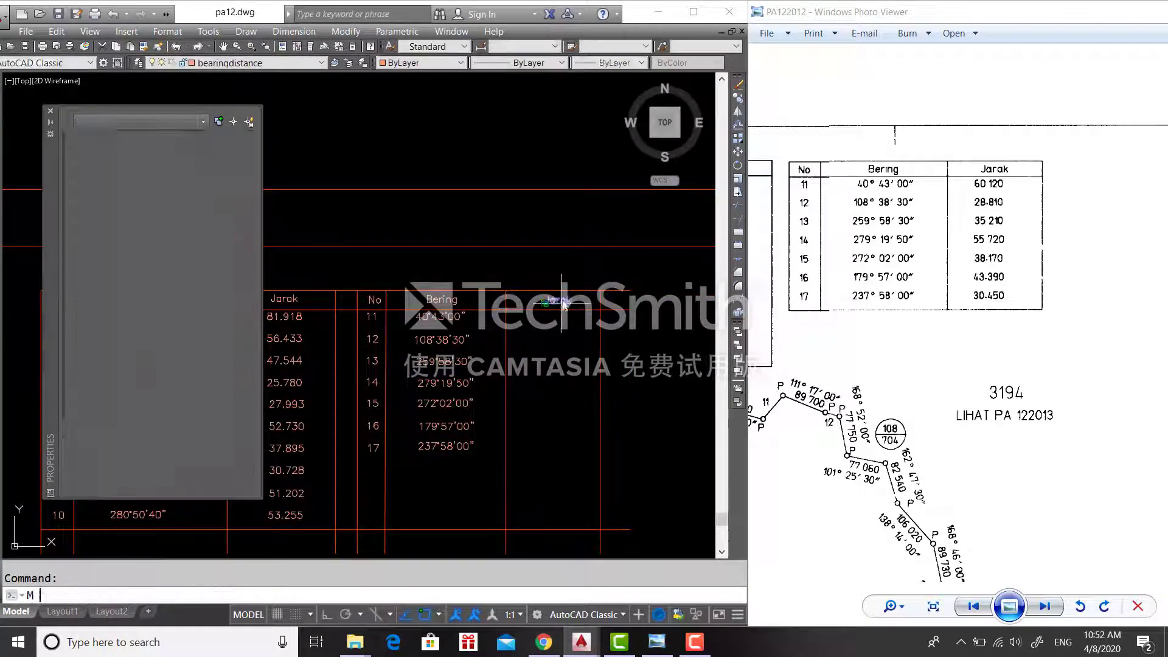
key("space")
left_click(562, 303)
left_click(552, 302)
- Enter the Jarak distances, 60.120 through 30.450, with TEXT
type("te")
key("space")
left_click(531, 317)
key("space")
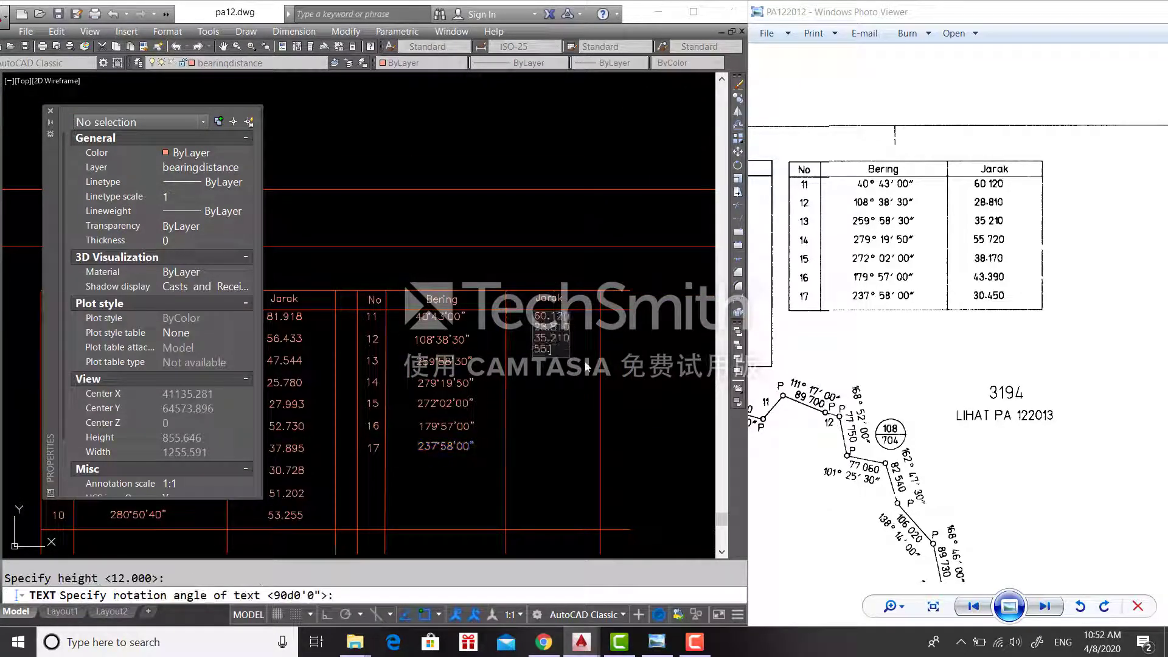
scroll(1033, 295, "up", 5)
type("390 ")
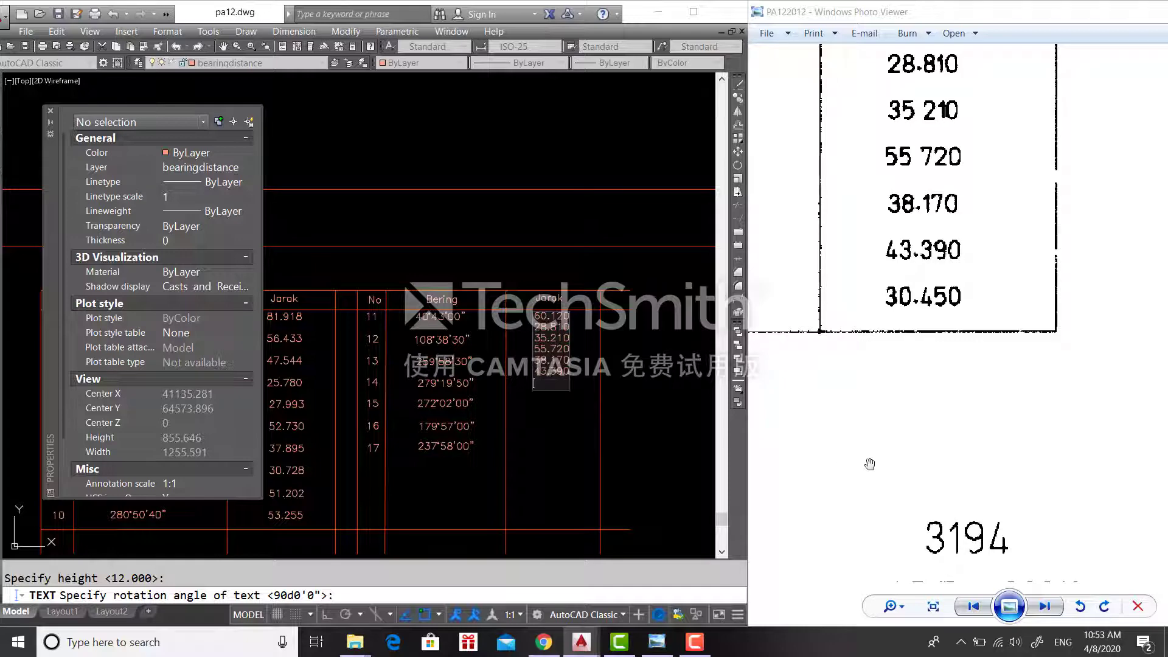
type("30.450")
key("Return")
key("Return")
- Move the distances into the Jarak column, aligning 28.810, 38.170 and 30.450 with their rows
left_click(583, 394)
left_click(538, 318)
type("m")
scroll(548, 315, "up", 2)
key("F3")
left_click(551, 350)
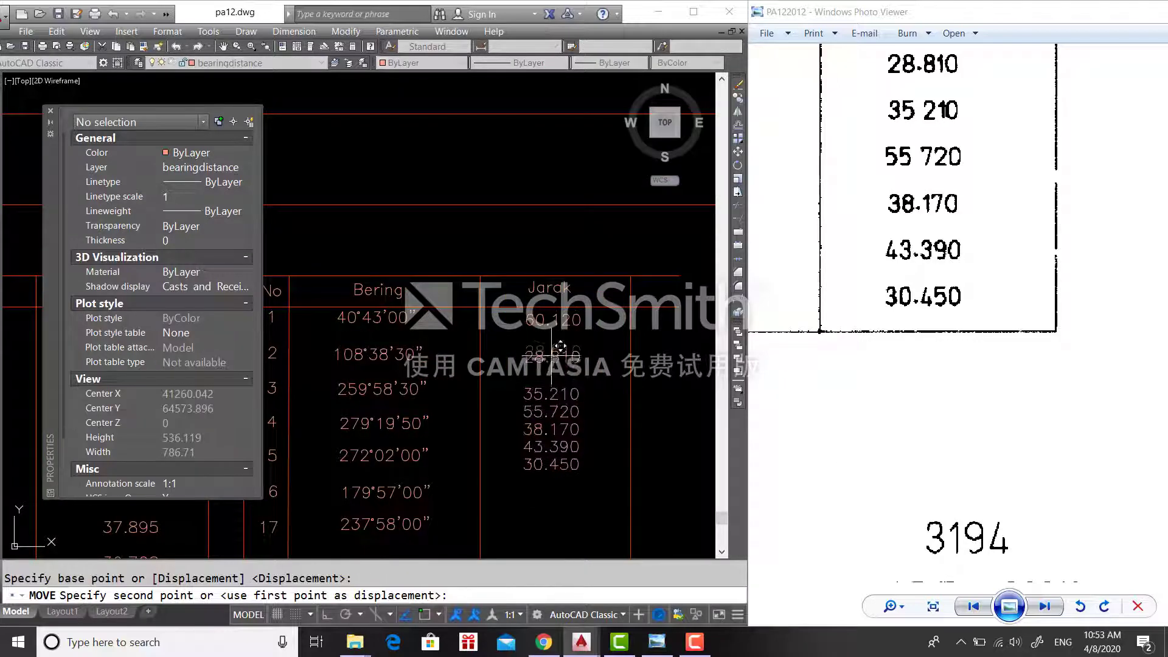
left_click(560, 351)
left_click(561, 514)
type("m")
left_click(561, 527)
left_click(550, 458)
left_click(552, 459)
scroll(595, 430, "down", 4)
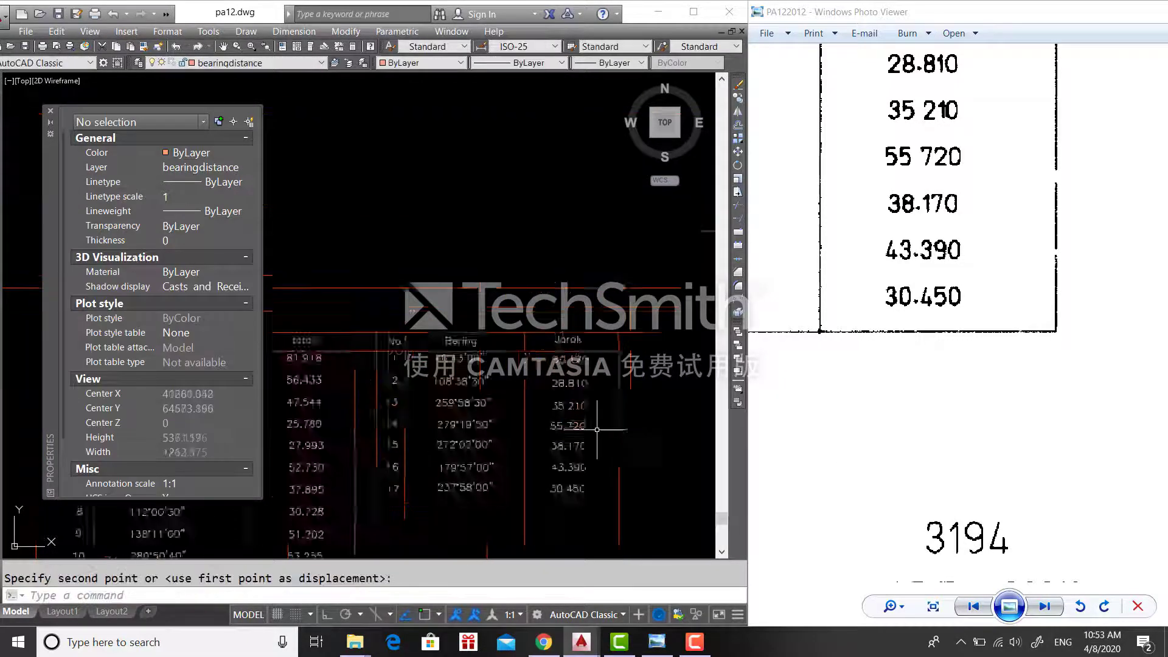
- Raise the table's bottom line under row 17 and trim the overhanging column lines
type("tr")
left_click(512, 487)
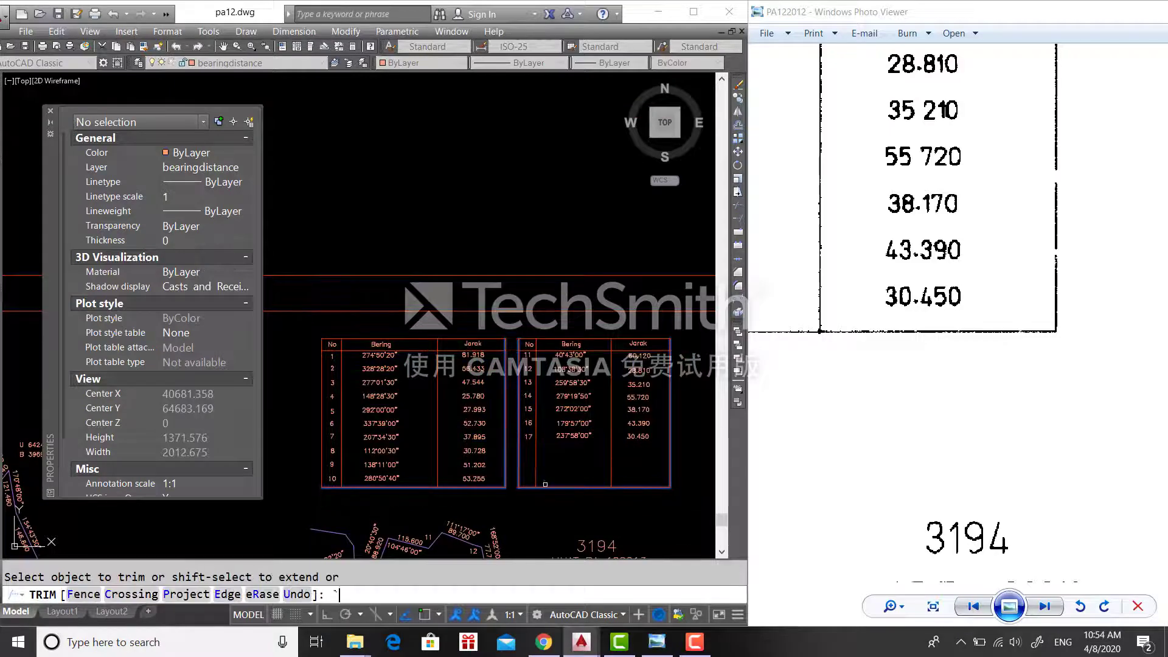
key("Escape")
type("m")
left_click(540, 487)
scroll(517, 487, "up", 4)
left_click(518, 376)
type("tr")
scroll(505, 402, "down", 4)
left_click(507, 404)
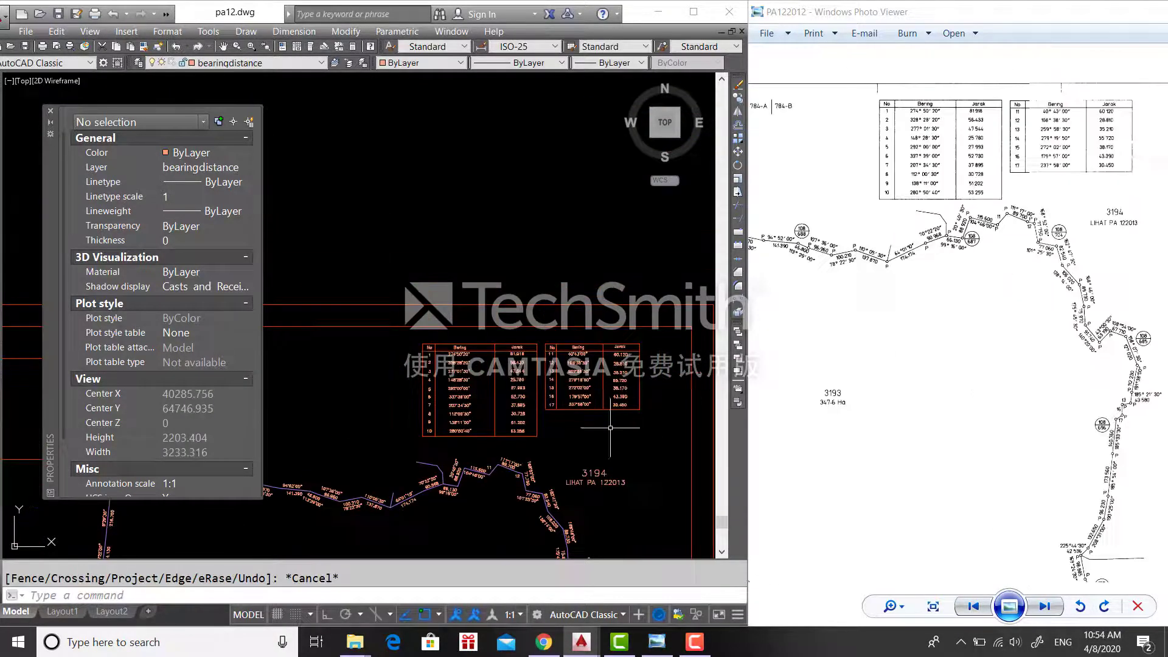
- Place the title text 'GAMBARAJAH A TANPA SKALA' in the empty inset box
scroll(901, 341, "up", 5)
left_click_drag(791, 347, 1089, 274)
scroll(365, 395, "up", 6)
key("Escape")
type("text")
left_click(367, 392)
key("Return")
key("Return")
type("g")
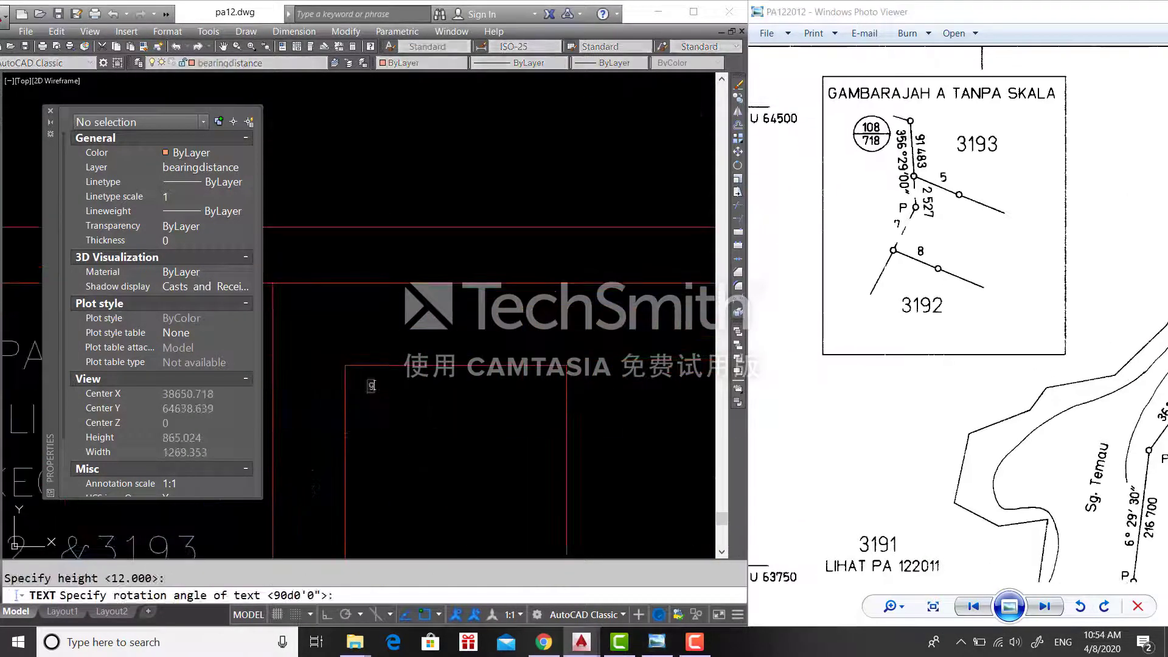
key("BackSpace")
type("GAMBARAJAH A TANPA SKALA")
key("Return")
key("Return")
- Draw the first boundary line inside the inset sketch
left_click(522, 409)
left_click(481, 372)
left_click(286, 62)
left_click(289, 158)
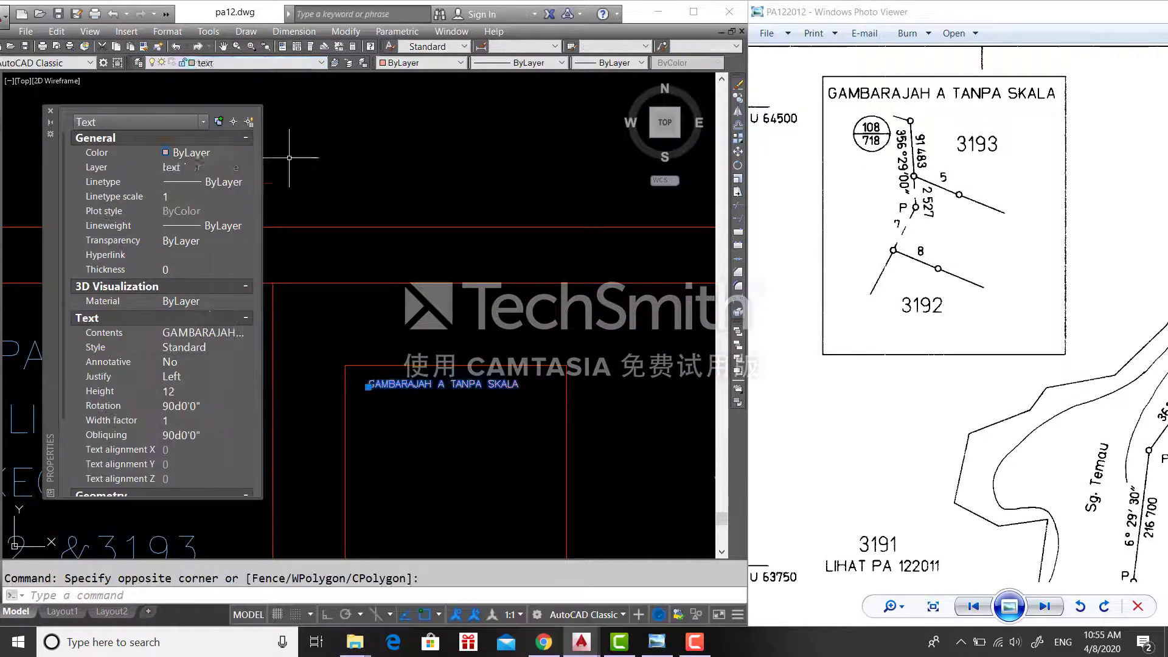
key("Escape")
type("l")
left_click(547, 497)
key("Escape")
middle_click_drag(548, 497, 554, 373)
- Draw the connecting boundary segments in the inset and select the short ones
type("l")
left_click(545, 433)
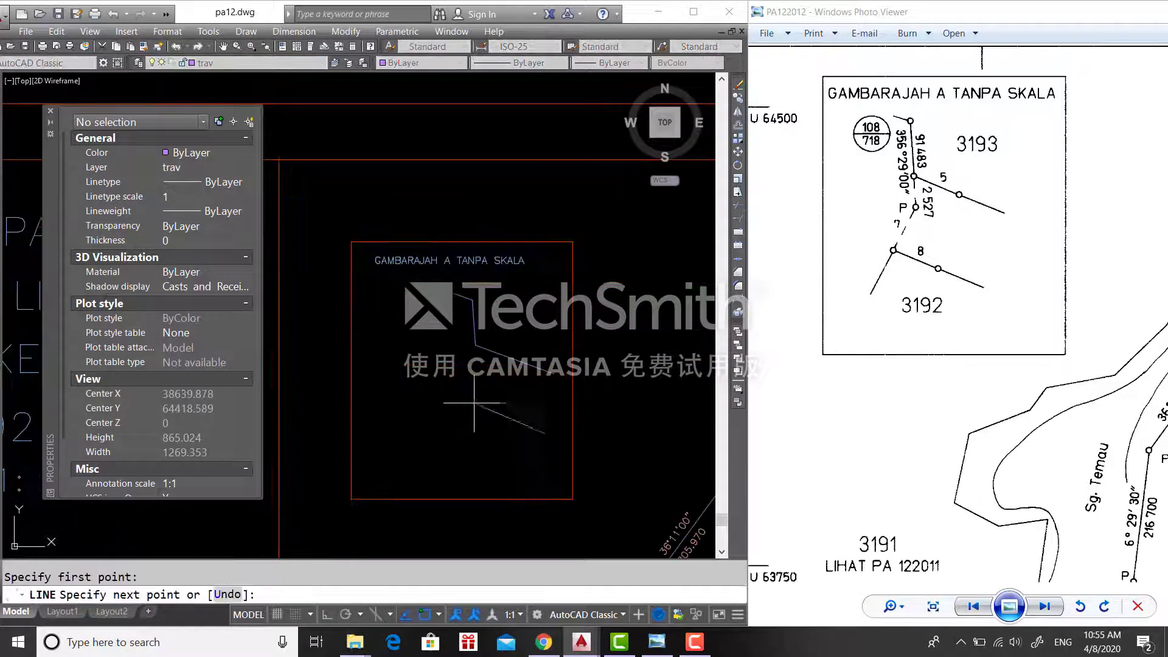
left_click(446, 459)
key("space")
key("space")
left_click(476, 346)
left_click(479, 371)
left_click(465, 406)
key("Escape")
left_click_drag(489, 389, 466, 364)
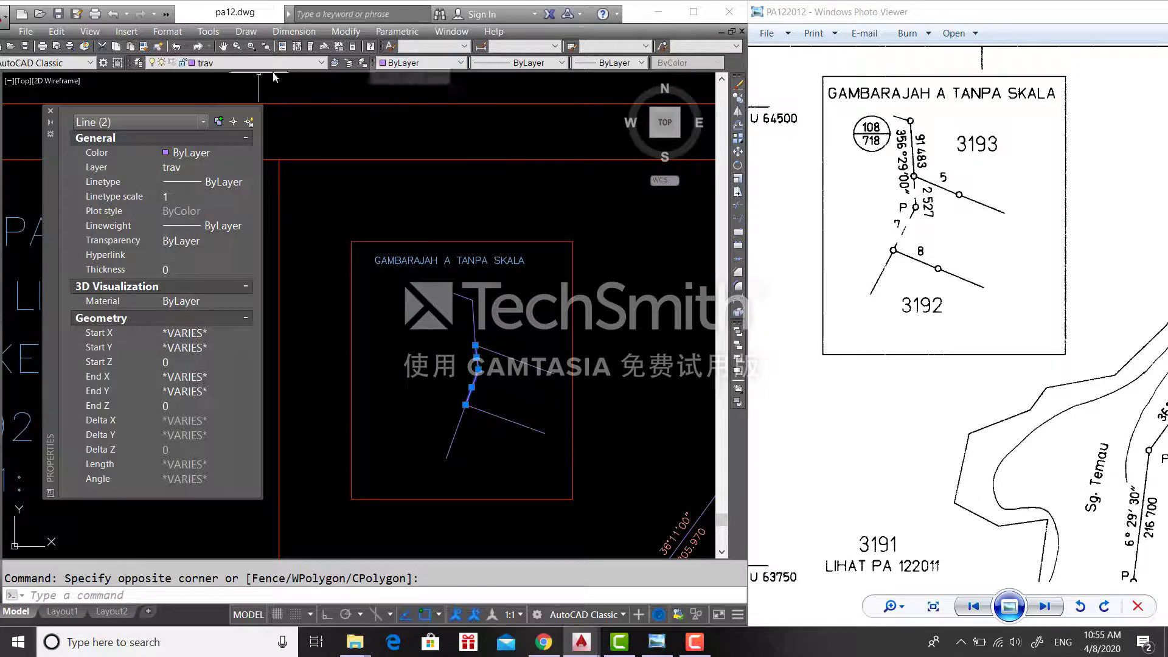
- Give the short connecting lines a dashed linetype
double_click(259, 12)
left_click(576, 57)
left_click(533, 99)
key("Escape")
double_click(523, 9)
left_click_drag(502, 436, 502, 627)
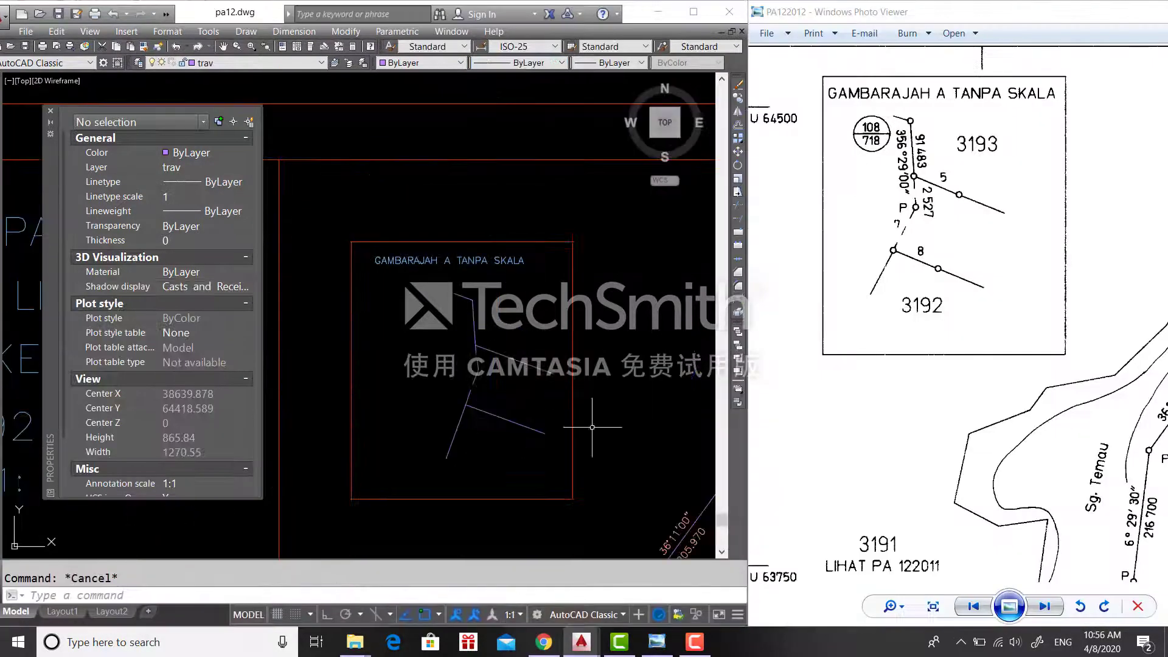
scroll(673, 370, "down", 5)
middle_click_drag(673, 542, 539, 334)
scroll(539, 334, "up", 5)
- On layer bearingdistance, place a boundary label with DT rotated 90°
left_click(256, 63)
left_click(231, 94)
type("dt")
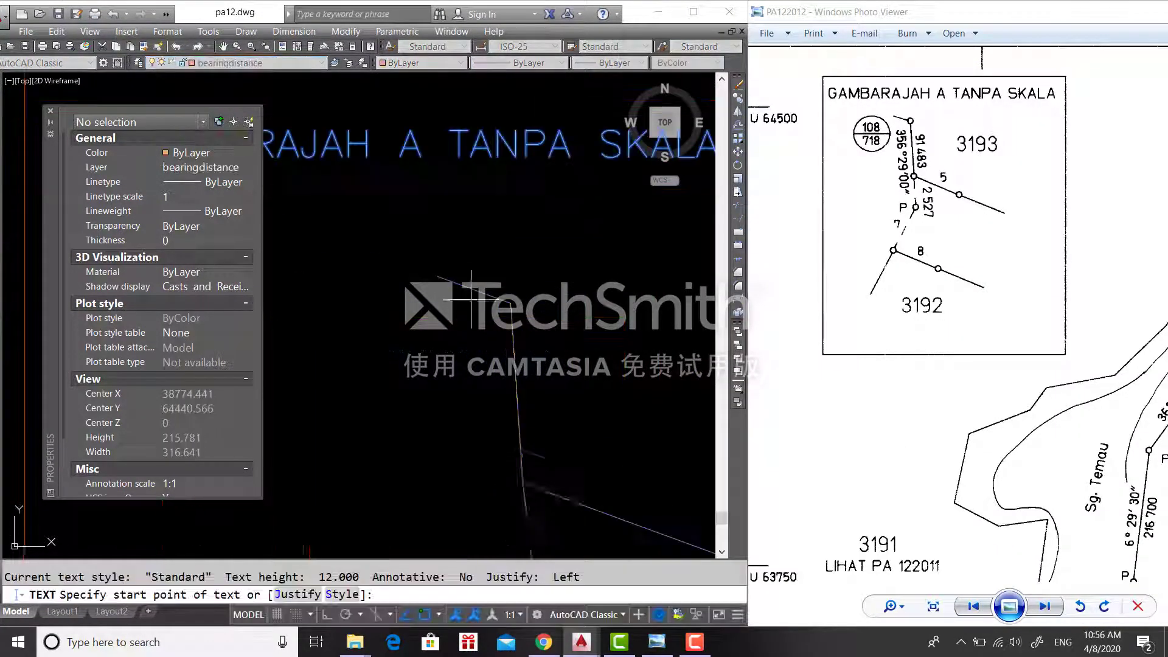
left_click(582, 388)
key("Return")
scroll(597, 395, "down", 4)
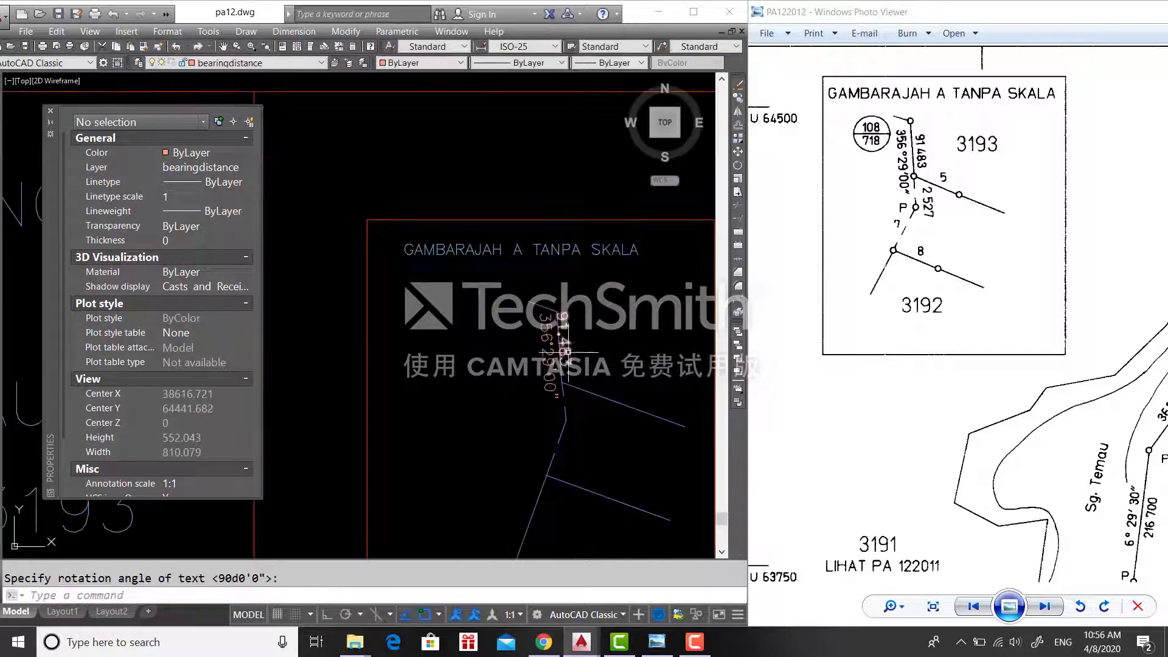
scroll(576, 388, "down", 2)
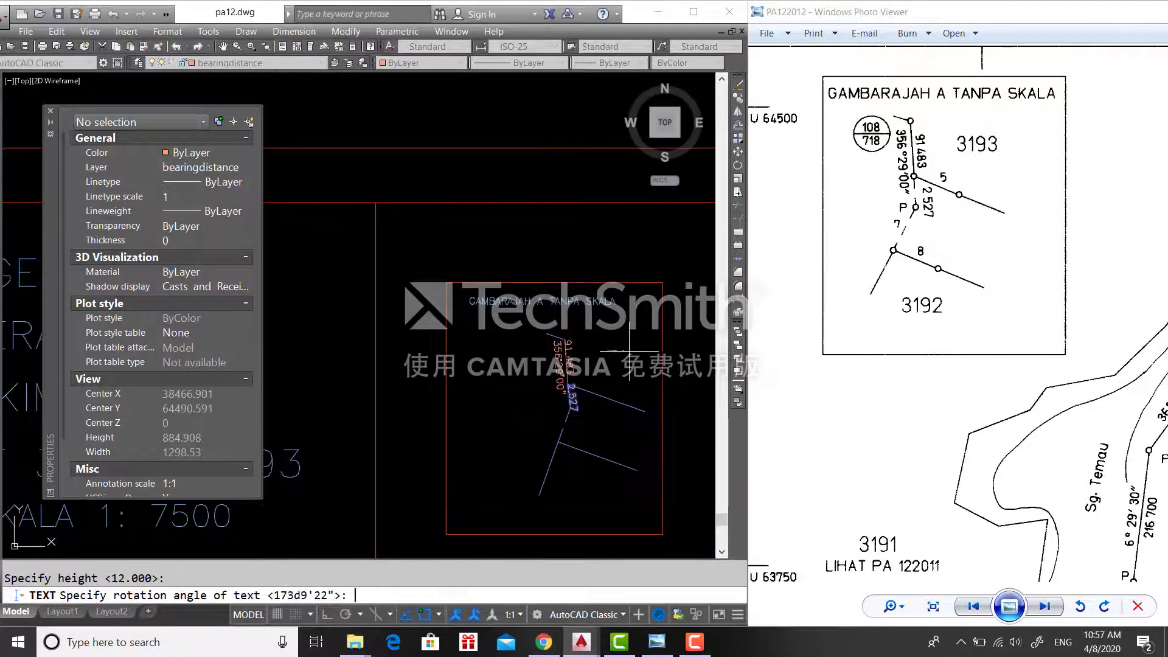
type("90d")
key("Return")
scroll(612, 348, "down", 2)
key("Escape")
scroll(548, 396, "down", 3)
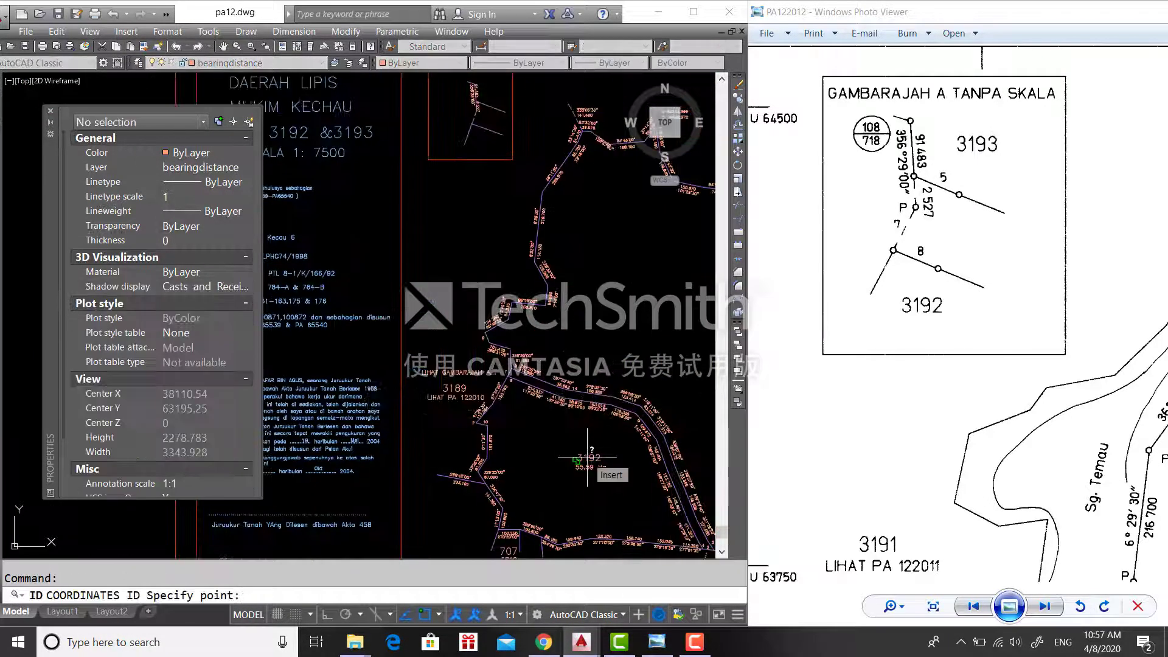
- Copy lot numbers 3193 and 3192 into the inset beside its boundary lines
type("co")
key("Return")
left_click(504, 453)
left_click(509, 450)
key("Escape")
left_click(548, 390)
type("co")
key("Return")
left_click(566, 384)
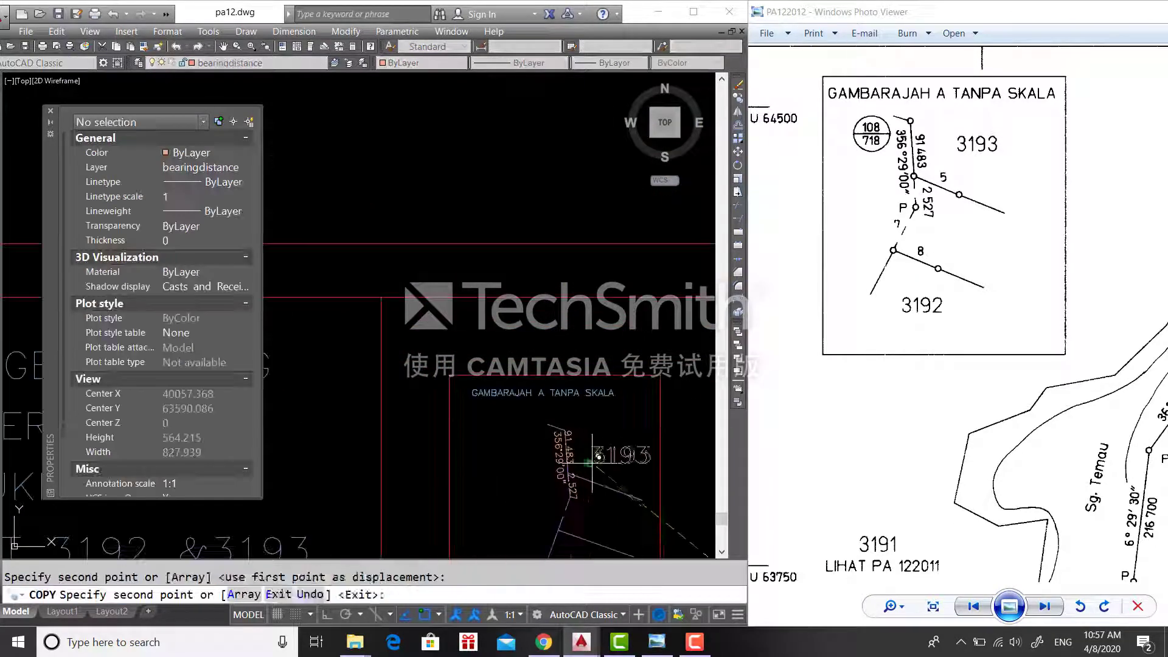
left_click(580, 354)
key("Escape")
key("Escape")
- Select the eight lot number texts, then review the layer list
scroll(580, 354, "up", 3)
left_click(535, 340)
left_click(434, 354)
scroll(434, 355, "up", 3)
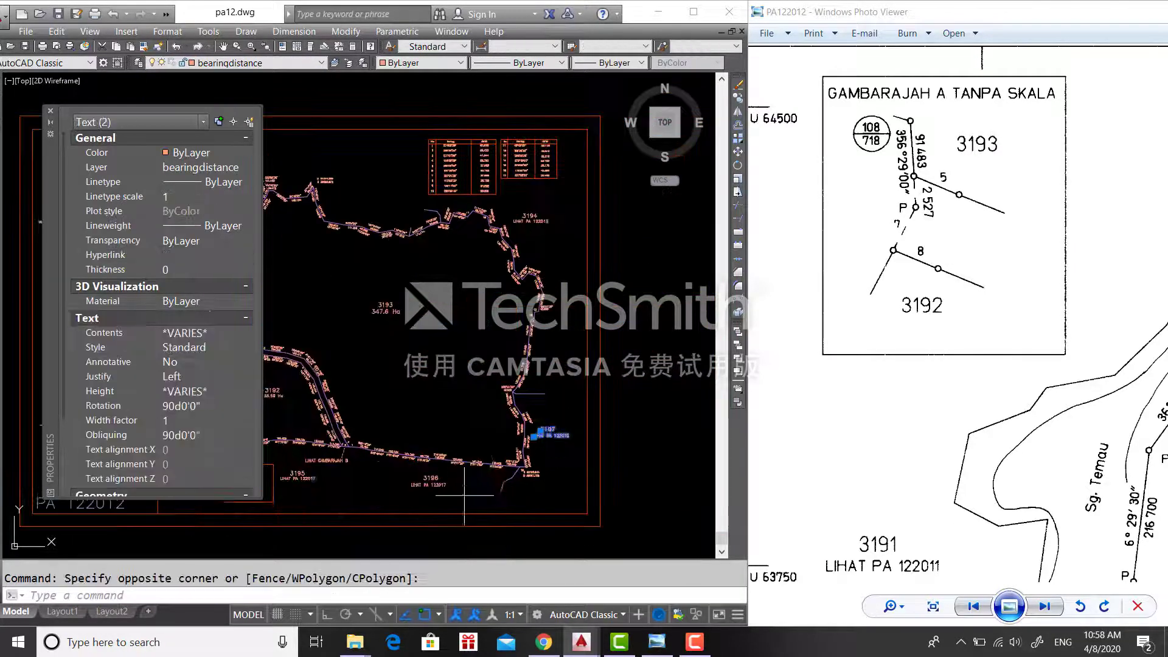
middle_click_drag(434, 355, 670, 381)
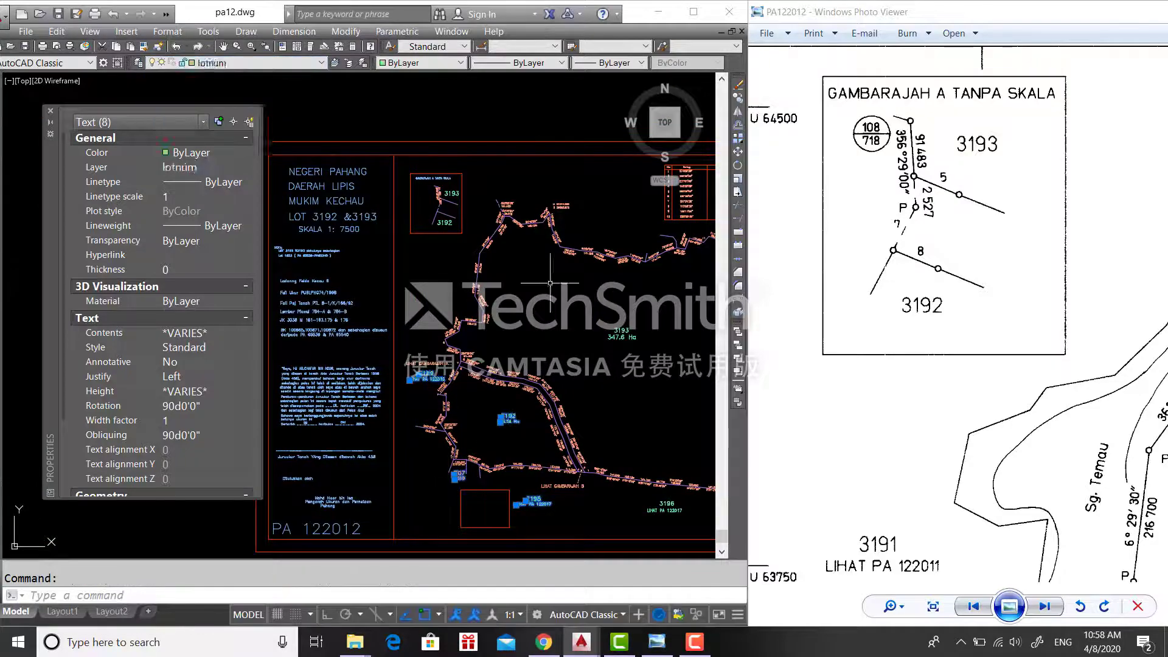
key("Escape")
scroll(550, 282, "up", 2)
left_click(237, 63)
key("Escape")
scroll(667, 200, "down", 4)
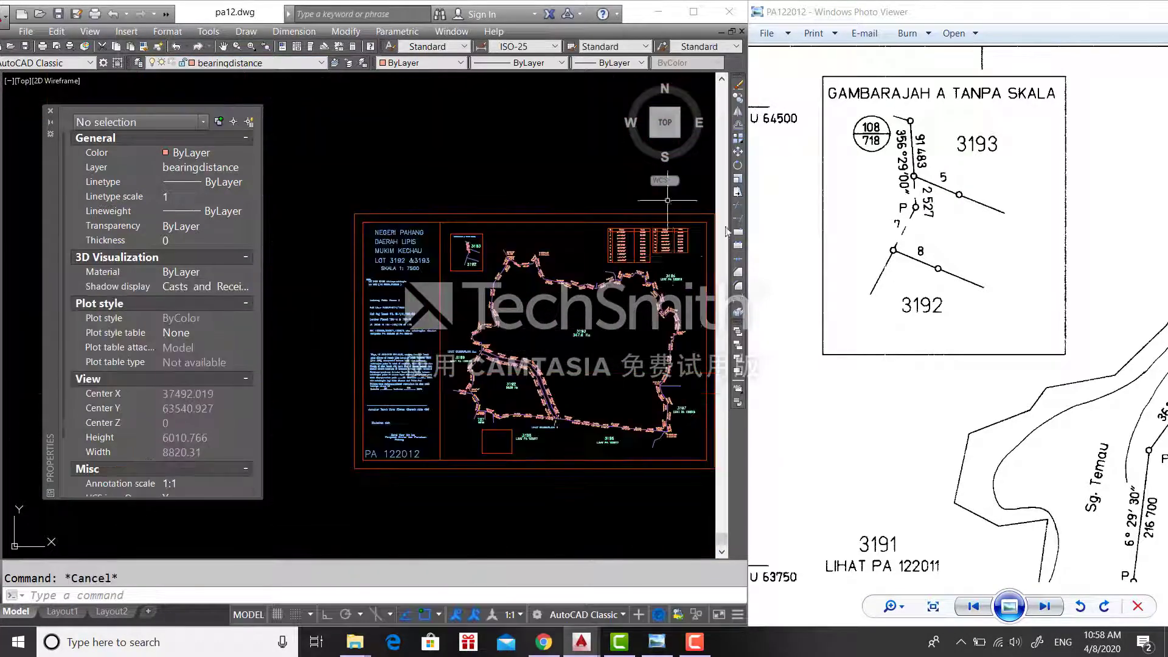
scroll(668, 200, "up", 5)
scroll(463, 201, "up", 3)
- Start copying the point numbers into the inset with Osnap turned off
type("co")
key("Return")
left_click(452, 196)
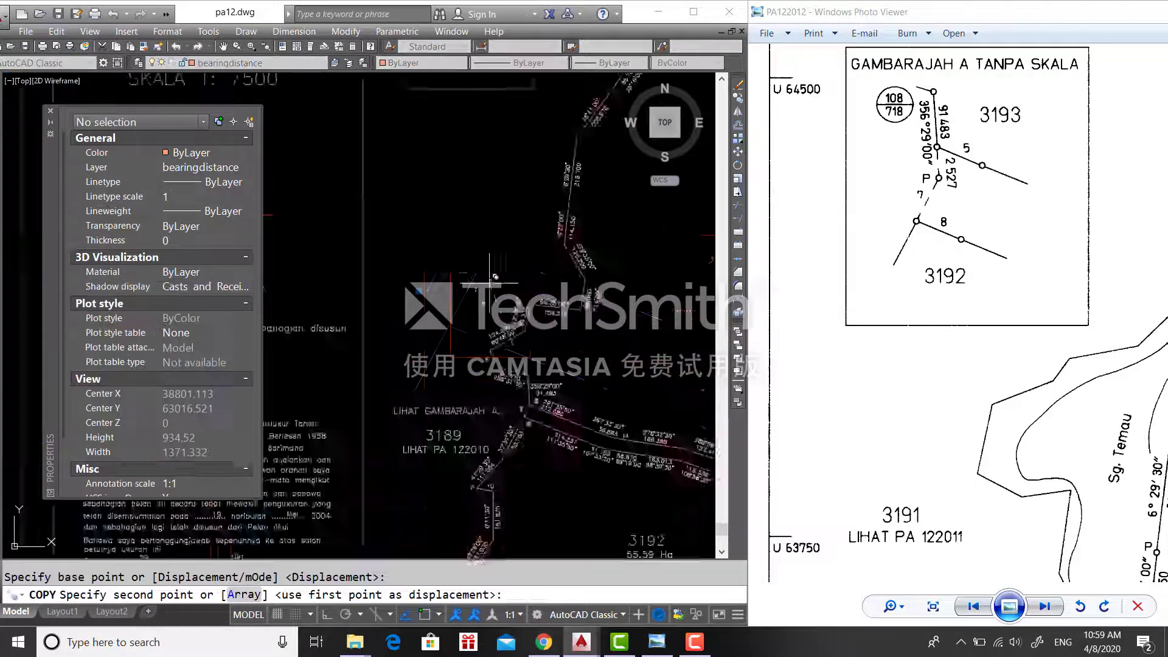
scroll(494, 264, "up", 3)
key("F3")
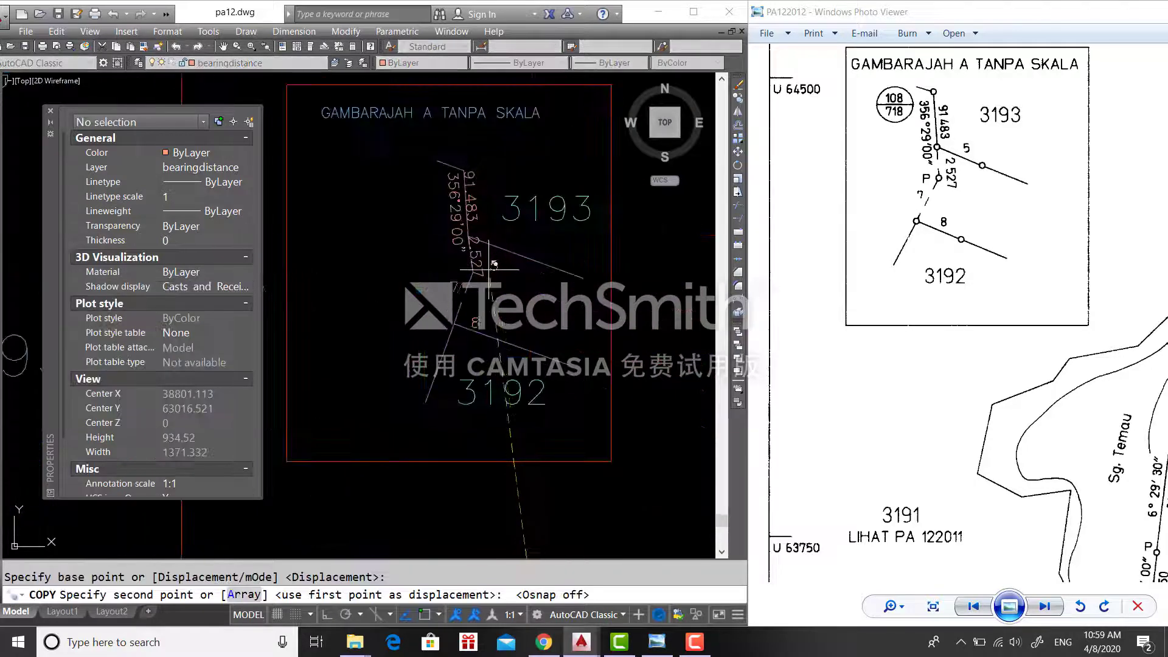
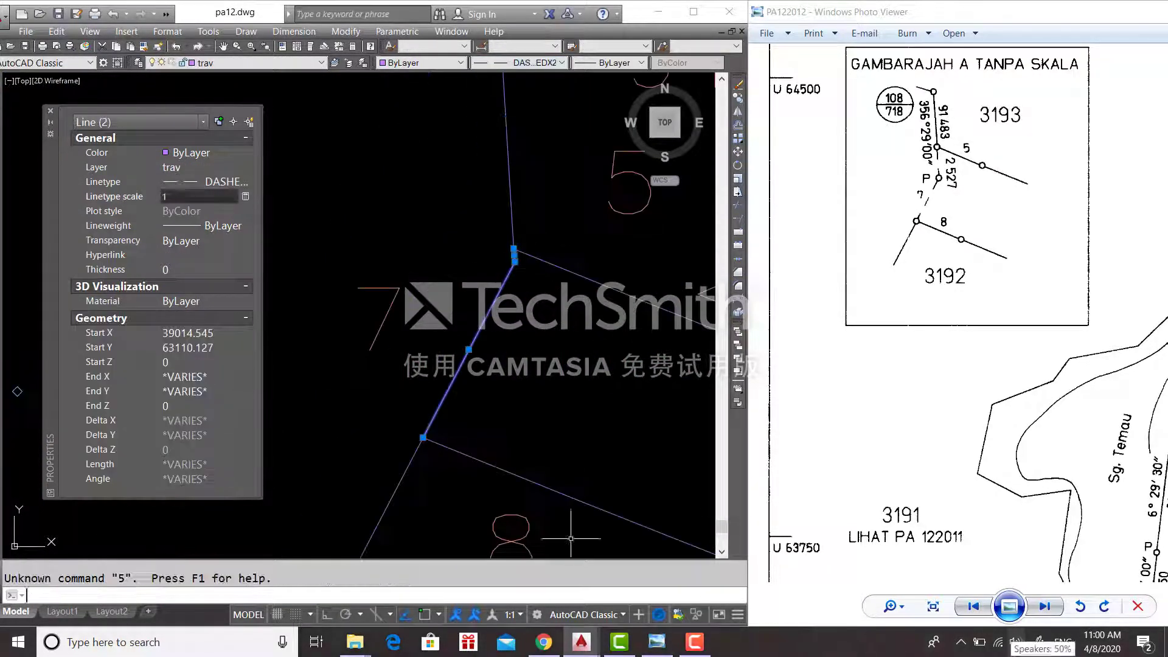
- Apply the 0.5 linetype scale to the traverse line and confirm a 90° text rotation
key("Return")
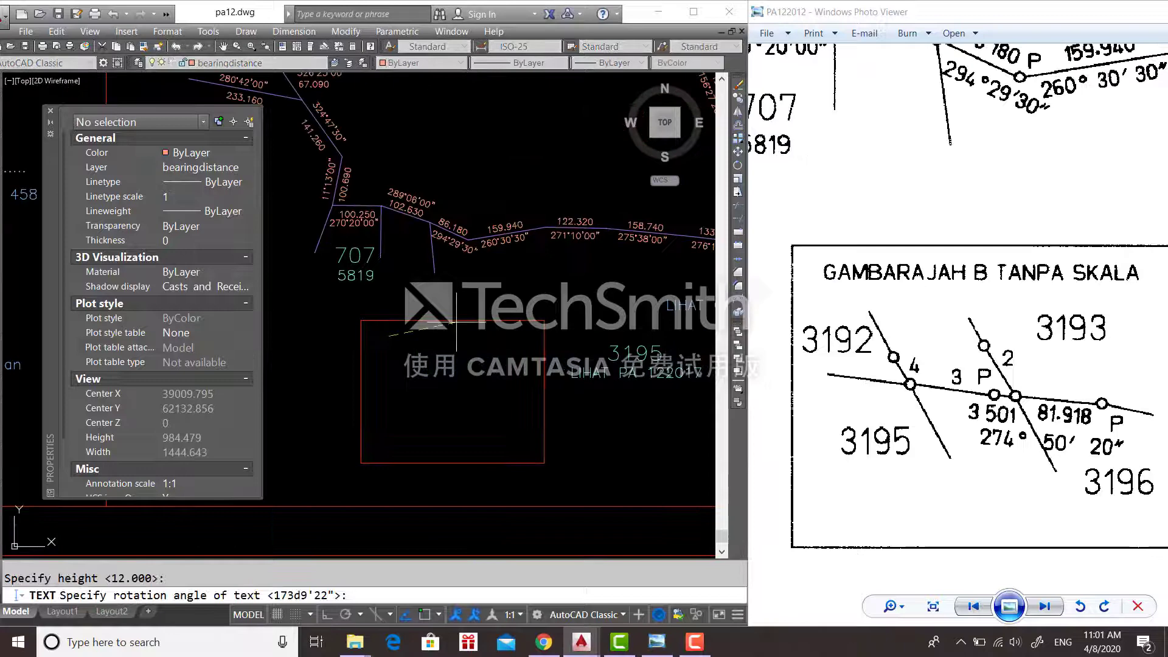
type("90")
key("Return")
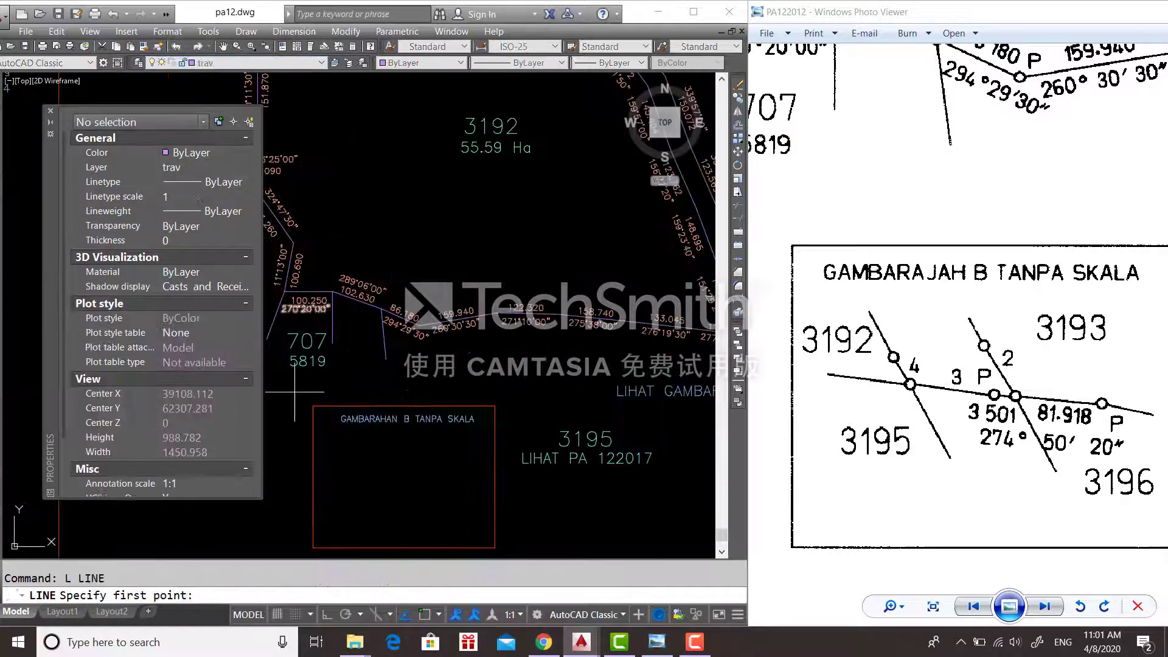
- Draw a line inside the red inset box, then start a new line with object snap on
left_click(334, 474)
left_click(415, 485)
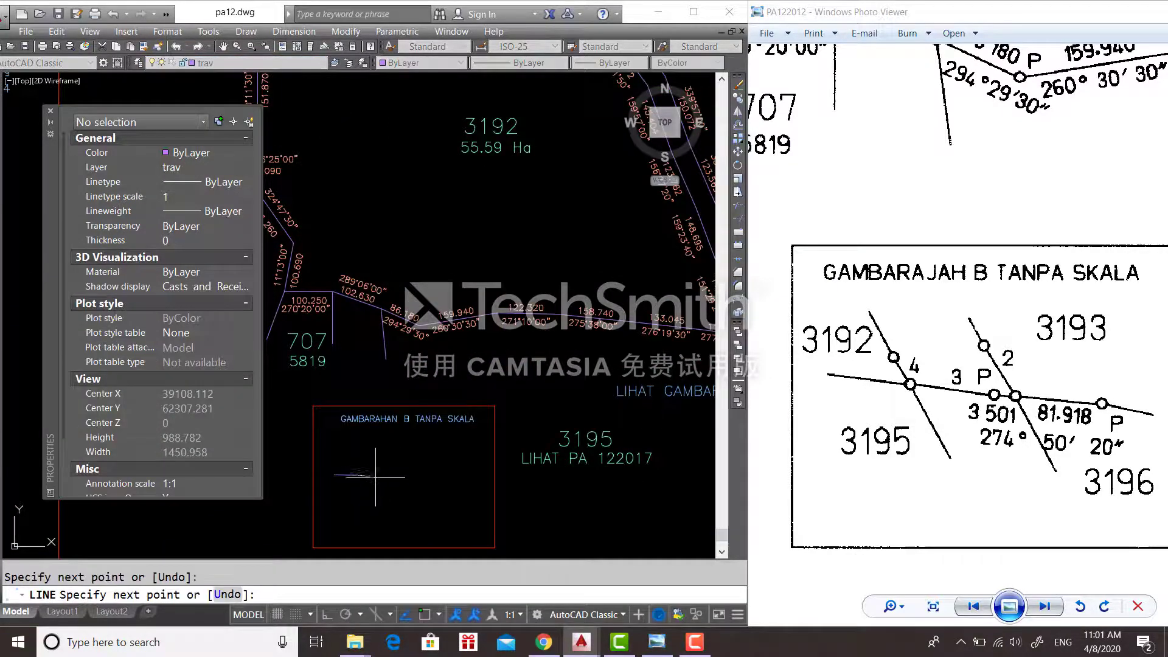
left_click(483, 488)
key("Escape")
scroll(319, 452, "up", 2)
scroll(936, 249, "down", 3)
scroll(936, 249, "down", 2)
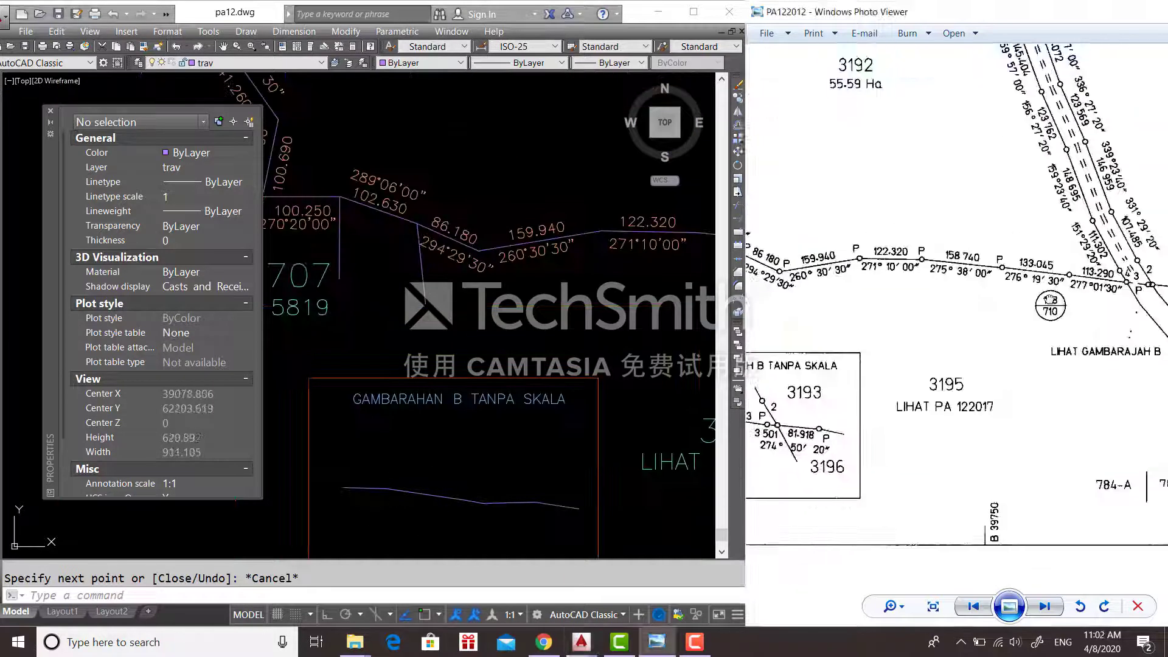
scroll(950, 256, "up", 1)
scroll(606, 482, "up", 2)
key("space")
key("F3")
left_click(314, 397)
- Delete the stray lines and move the traverse lines near stations 4 and 3 to another layer
key("Delete")
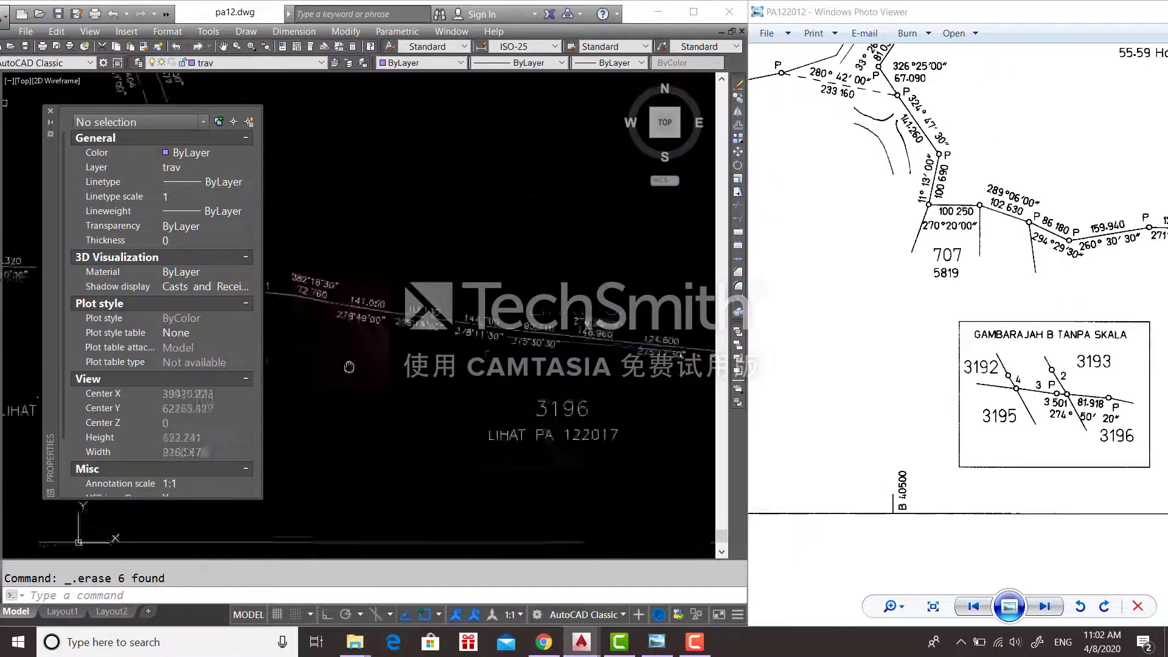
scroll(349, 365, "up", 5)
left_click(411, 325)
left_click(258, 63)
left_click(203, 134)
- Copy the traverse linework into the red inset box
left_click(491, 366)
type("co")
key("Return")
left_click(491, 369)
scroll(491, 369, "down", 5)
key("Escape")
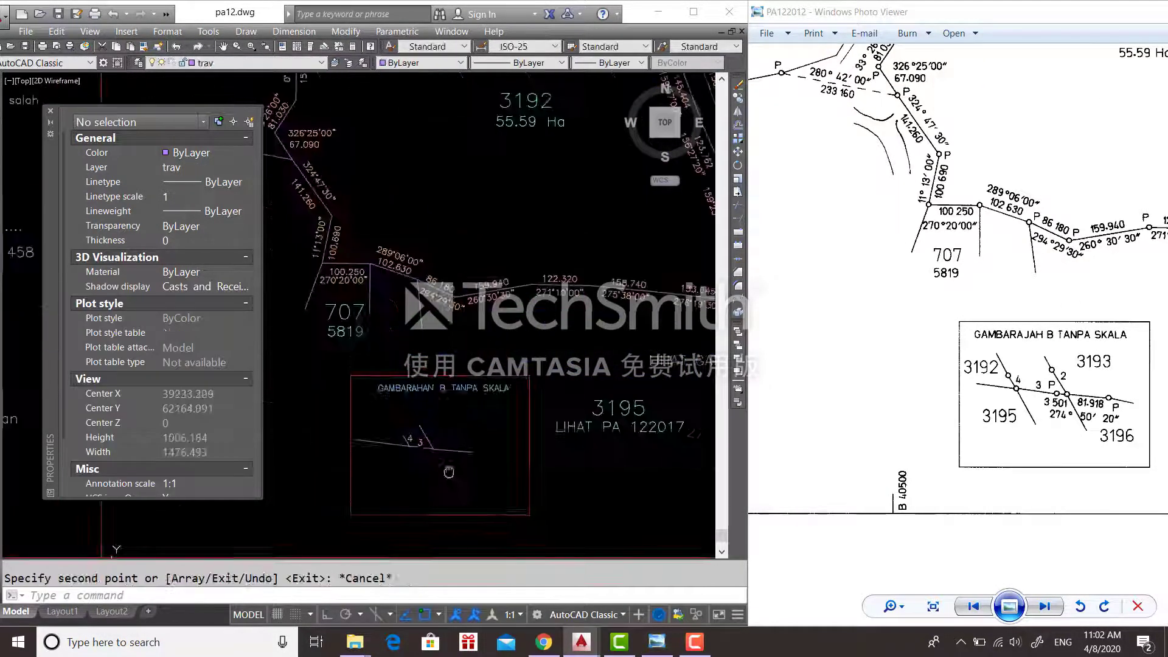
type("co")
key("Return")
key("Escape")
- Scale the copied inset linework, reselecting it and picking a base point
type("sc")
key("Return")
left_click(369, 323)
key("Escape")
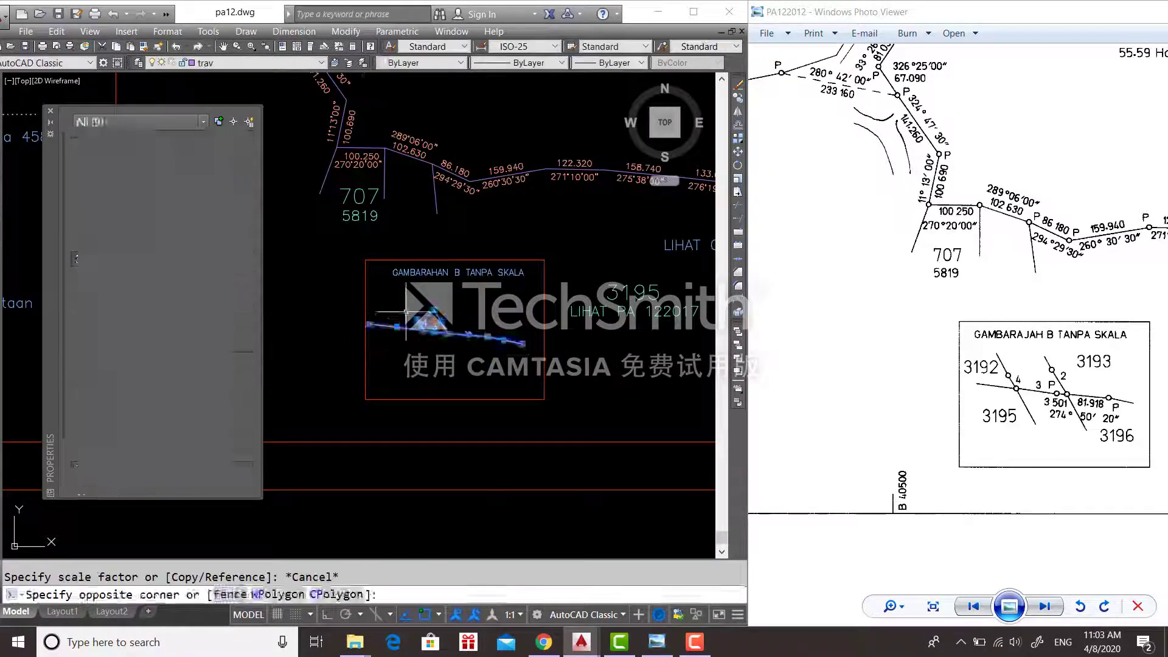
type("sc")
key("Return")
left_click(347, 313)
left_click(393, 349)
- Undo the resize and check the layer of the dashed line near stations 4 and 3
key("ctrl+z")
scroll(423, 340, "up", 6)
middle_click_drag(423, 339, 345, 303)
left_click(413, 325)
left_click(259, 63)
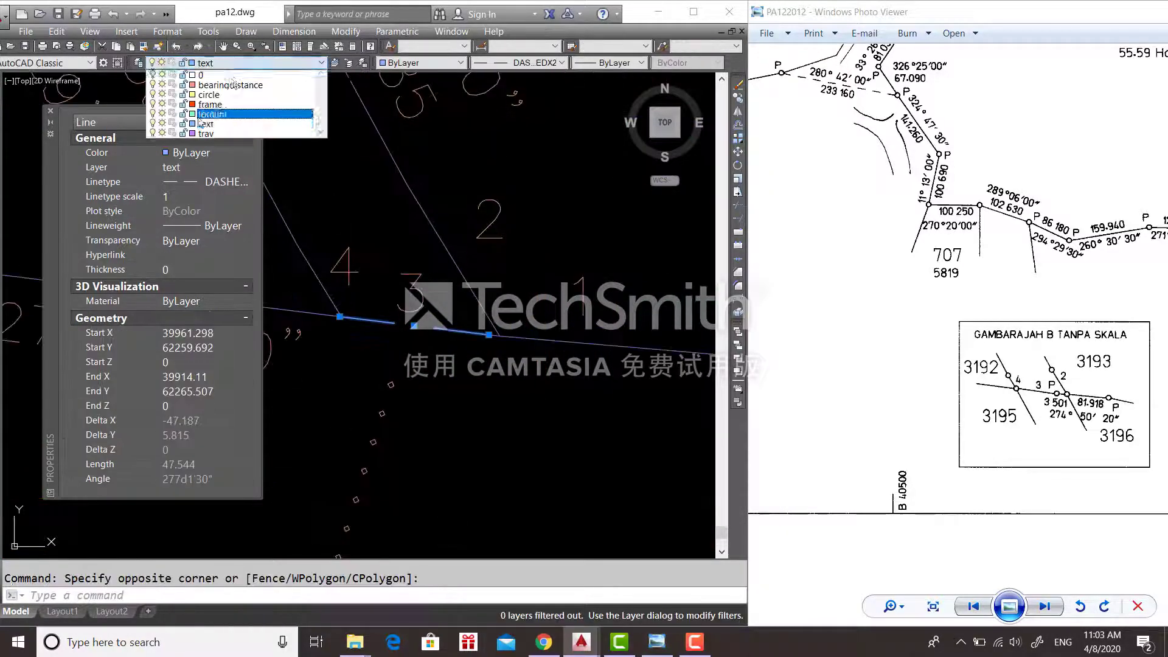
key("Escape")
scroll(422, 451, "down", 10)
- Draw a short line segment inside the inset box
type("l")
key("Return")
left_click(401, 390)
left_click(408, 409)
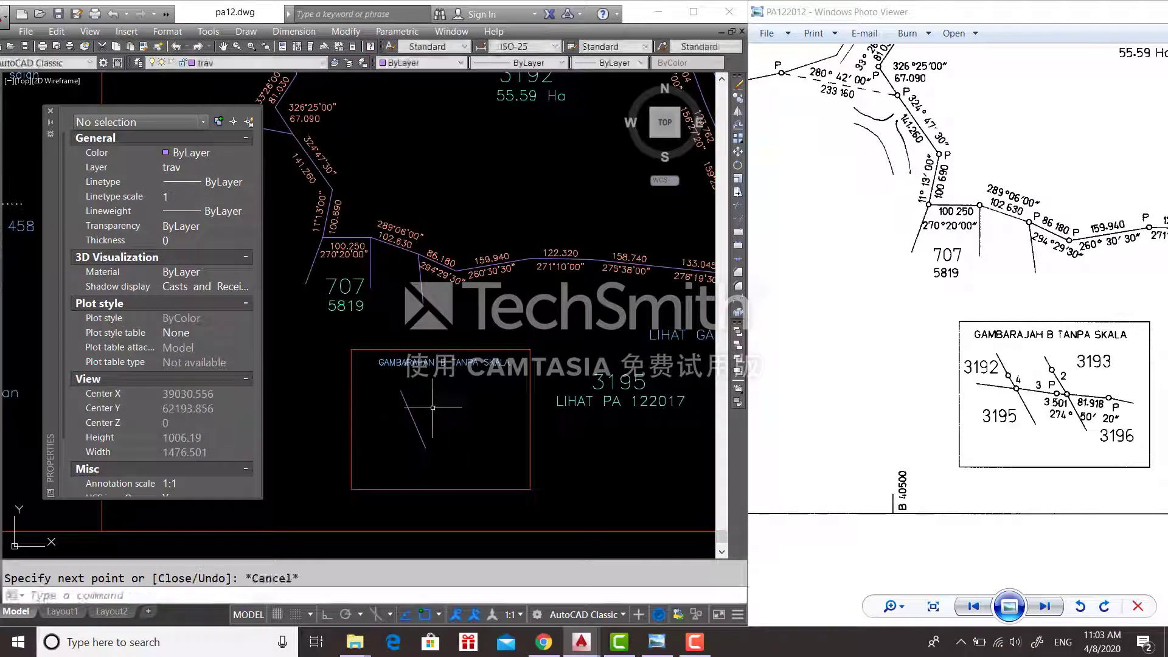
scroll(374, 416, "up", 2)
key("Return")
key("Return")
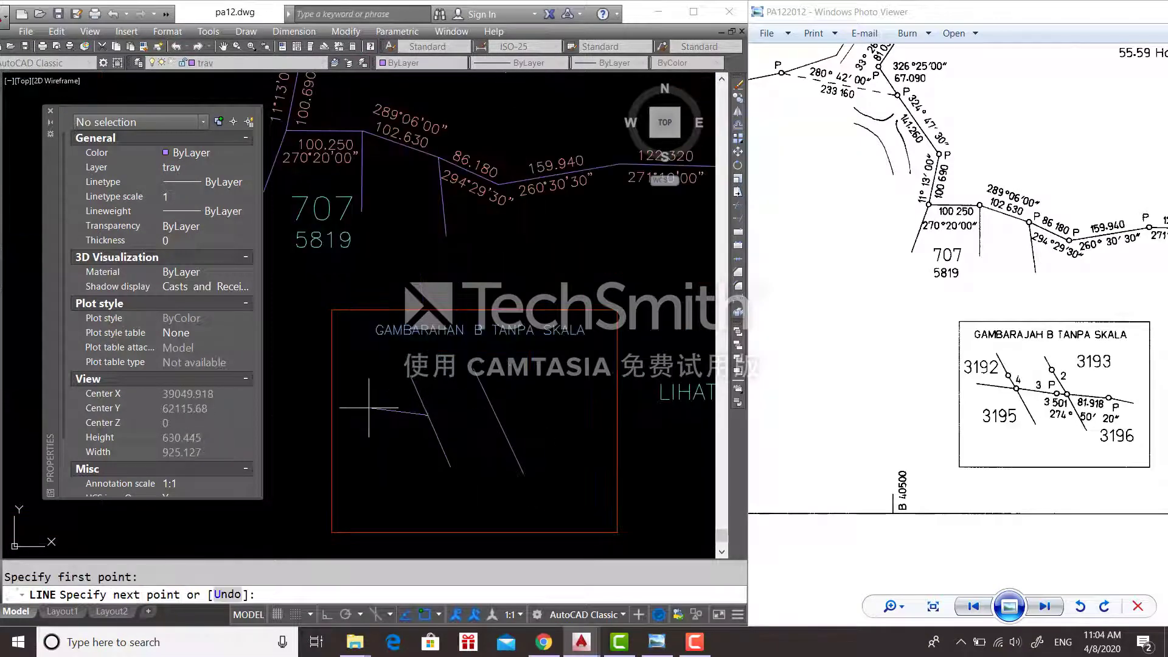
- Copy station numbers 4, 3 and 2 to the area beside the inset
left_click(550, 416)
left_click(588, 431)
key("Escape")
scroll(487, 404, "down", 3)
scroll(456, 282, "up", 6)
left_click(456, 282)
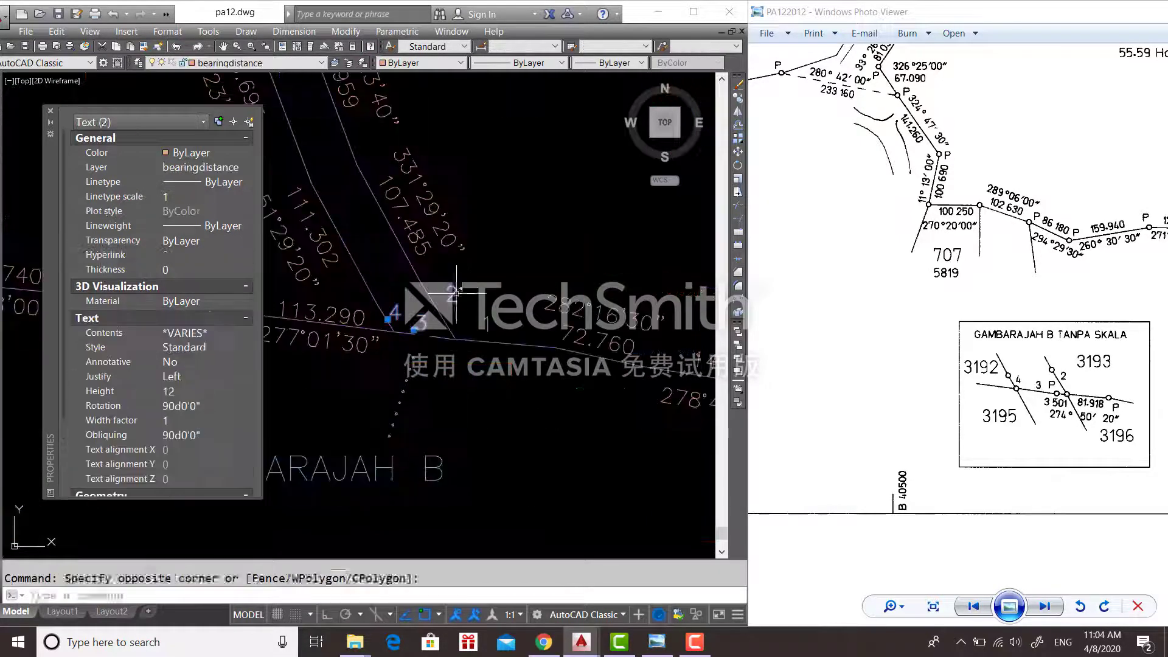
scroll(398, 377, "down", 6)
left_click(465, 409)
- Move station number 2 into position inside the inset
type("m")
key("Return")
left_click(470, 405)
scroll(485, 404, "up", 6)
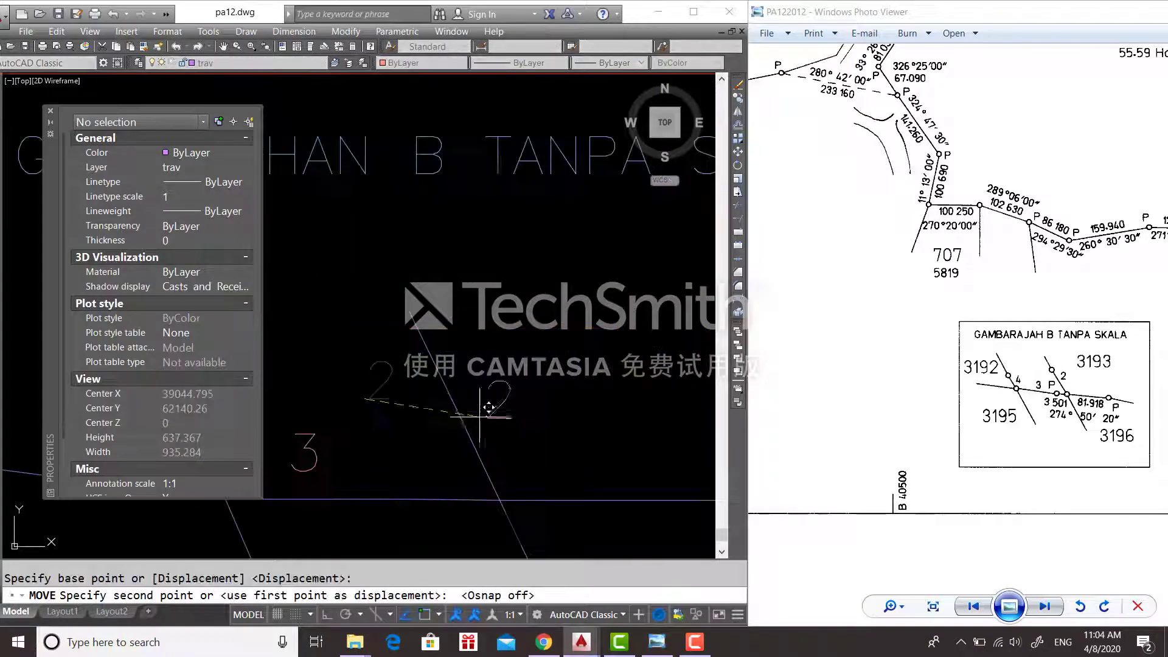
left_click(485, 404)
scroll(485, 404, "down", 10)
left_click(386, 312)
- Copy the lot numbers and move lot 3193 into the inset
left_click(540, 273)
key("Escape")
left_click(531, 272)
type("m")
key("Return")
left_click(531, 272)
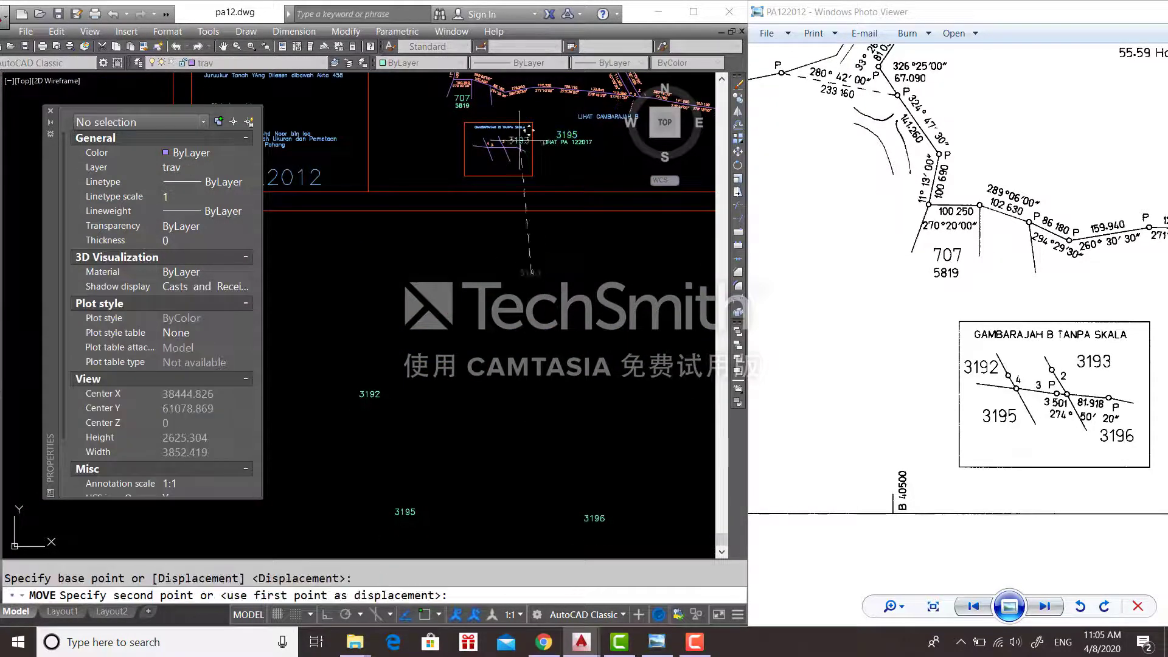
left_click(399, 512)
scroll(499, 65, "up", 6)
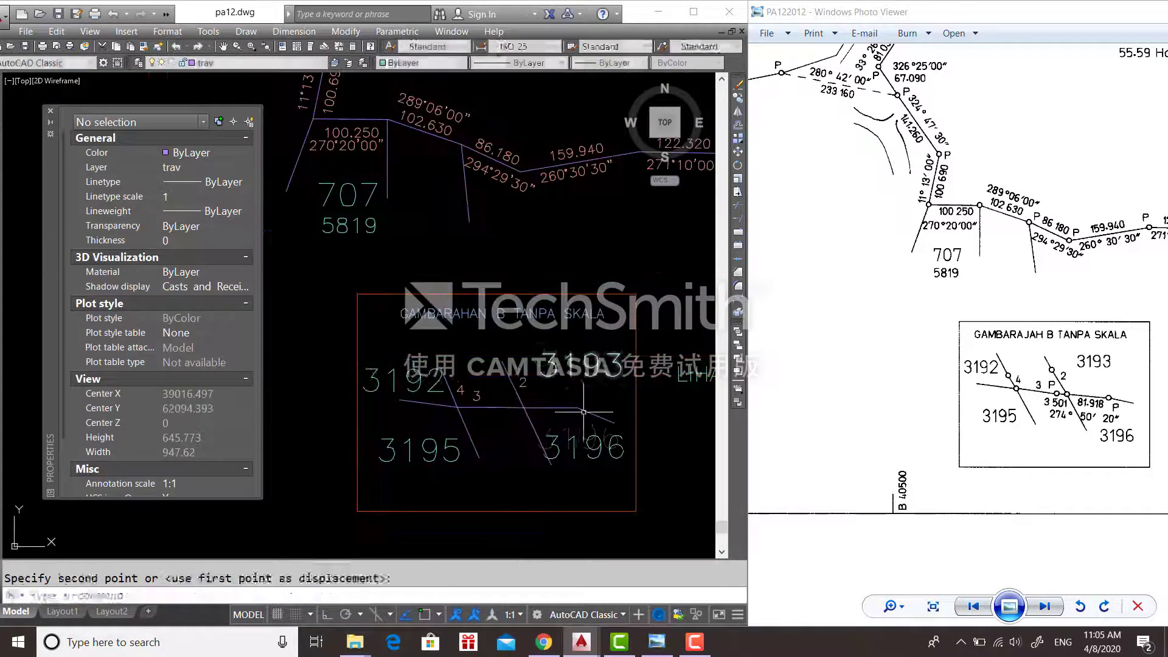
left_click(511, 371)
- Place lot number 3195 in the inset and reposition the inset lines
left_click(443, 475)
left_click(433, 451)
type("m")
key("Return")
left_click(443, 454)
left_click(432, 432)
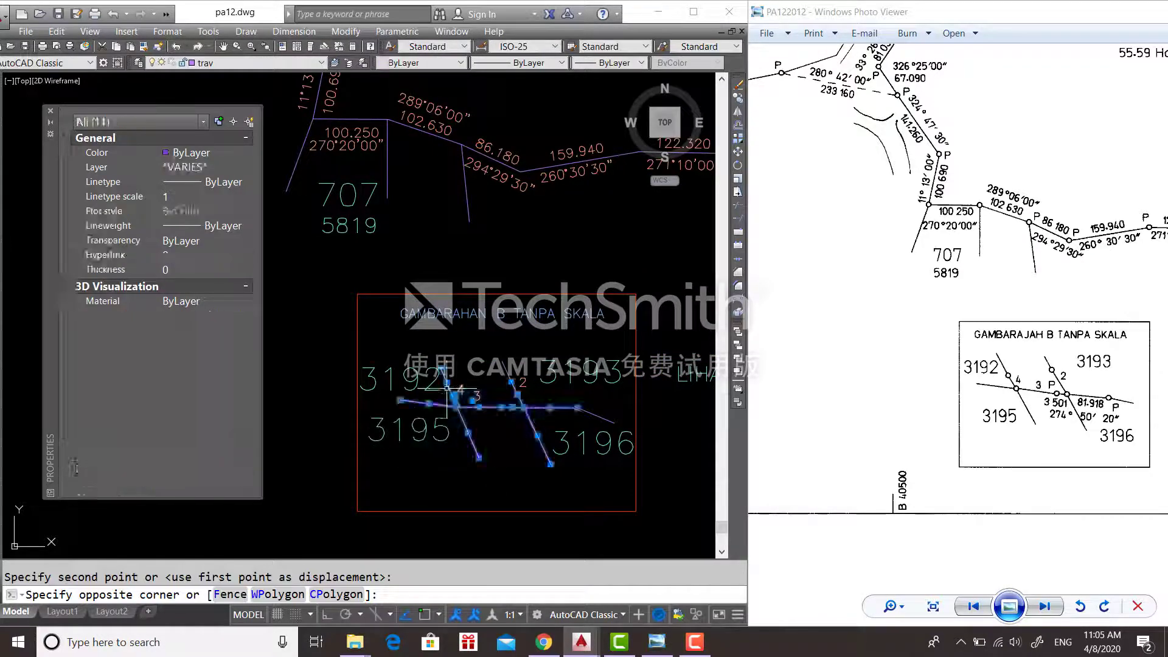
key("Escape")
left_click(594, 414)
left_click(502, 391)
- Set the inset lines in place and move lot number 3196 into the inset
type("m")
key("Return")
left_click(497, 395)
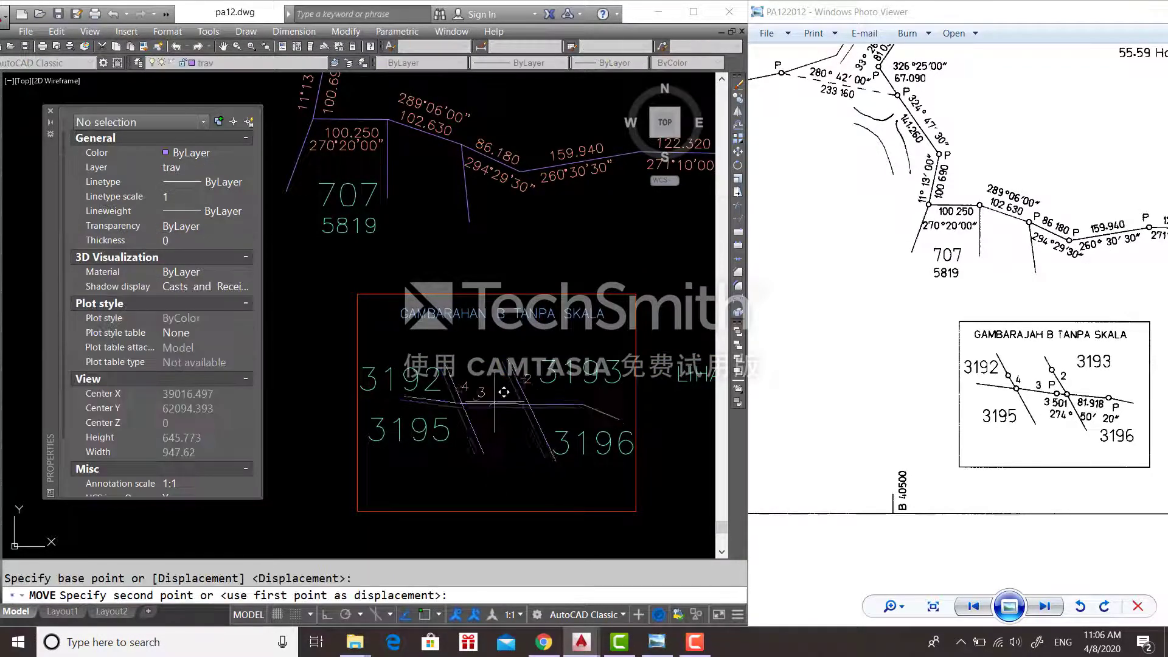
left_click(502, 394)
left_click(594, 441)
scroll(558, 436, "up", 4)
- Add single-line text 3.501 and 274°50'20" at default height in the inset
type("dt")
key("Return")
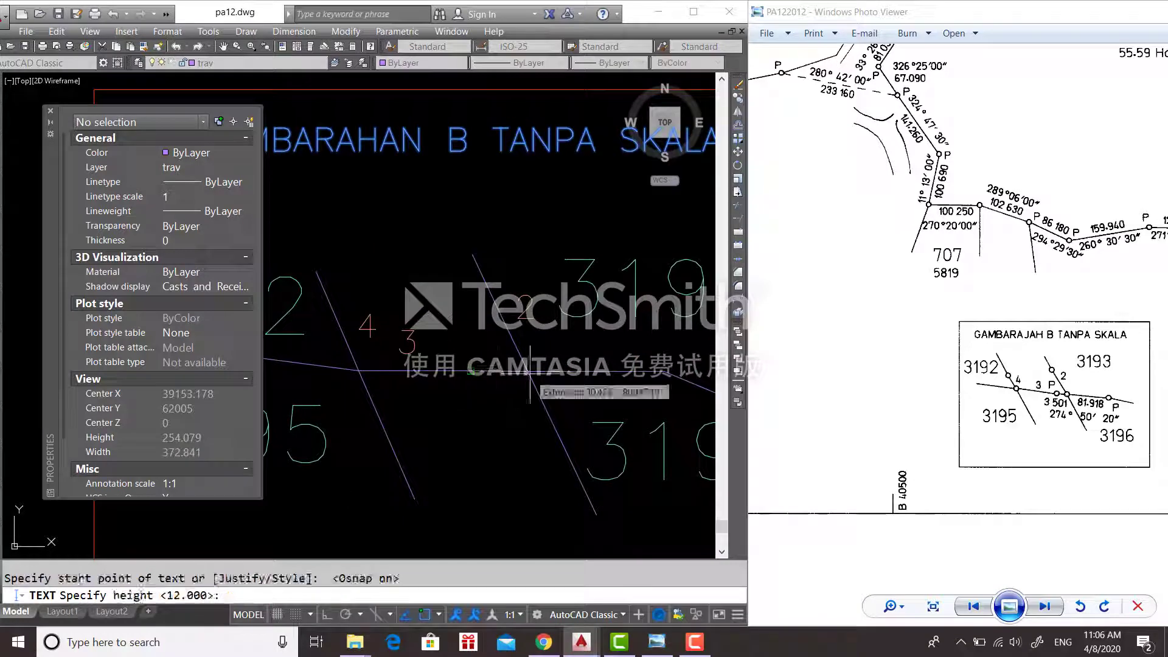
key("Return")
left_click(530, 373)
type("3.501")
key("Return")
type("274%%d50'20\"")
- Move the 3.501 / 274°50'20" text onto the inset boundary line
key("Return")
key("Return")
left_click(453, 335)
left_click(674, 429)
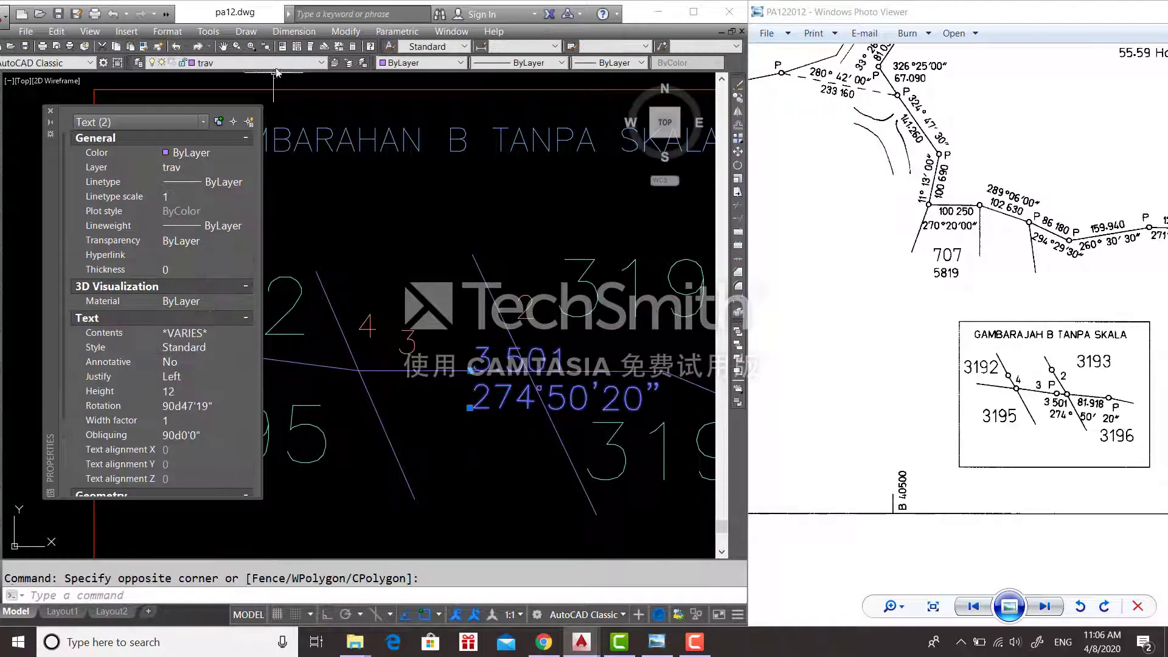
type("m")
key("Return")
left_click(470, 408)
left_click(427, 434)
mouse_move(630, 481)
middle_mouse_down()
mouse_move(459, 462)
mouse_move(475, 503)
middle_mouse_up()
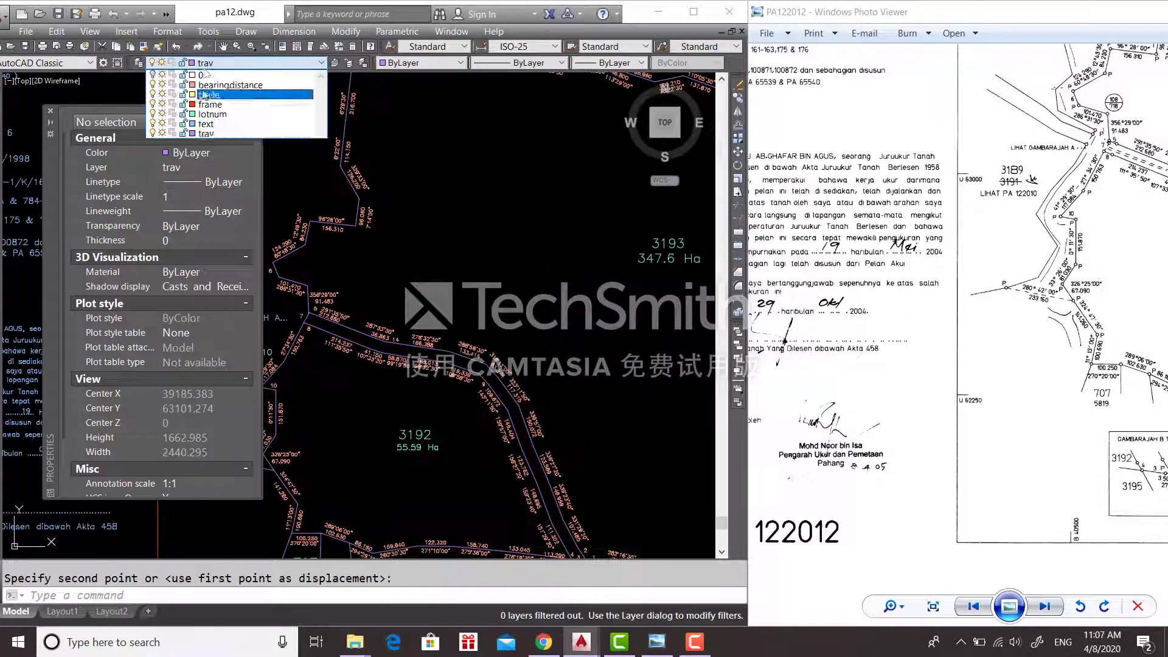
- On the circle layer, draw a 0.2-radius circle at a traverse vertex
left_click(200, 88)
type("c")
key("Return")
middle_click_drag(457, 183, 420, 468)
left_click_drag(1144, 61, 950, 238)
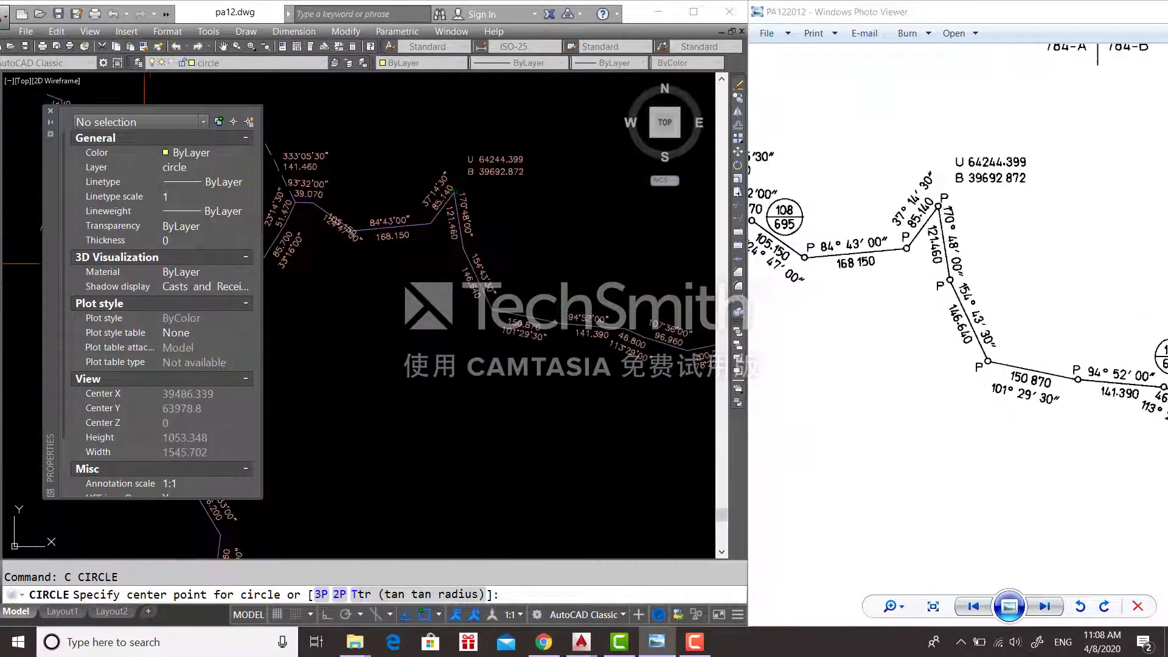
left_click(428, 222)
type("0.2")
key("Return")
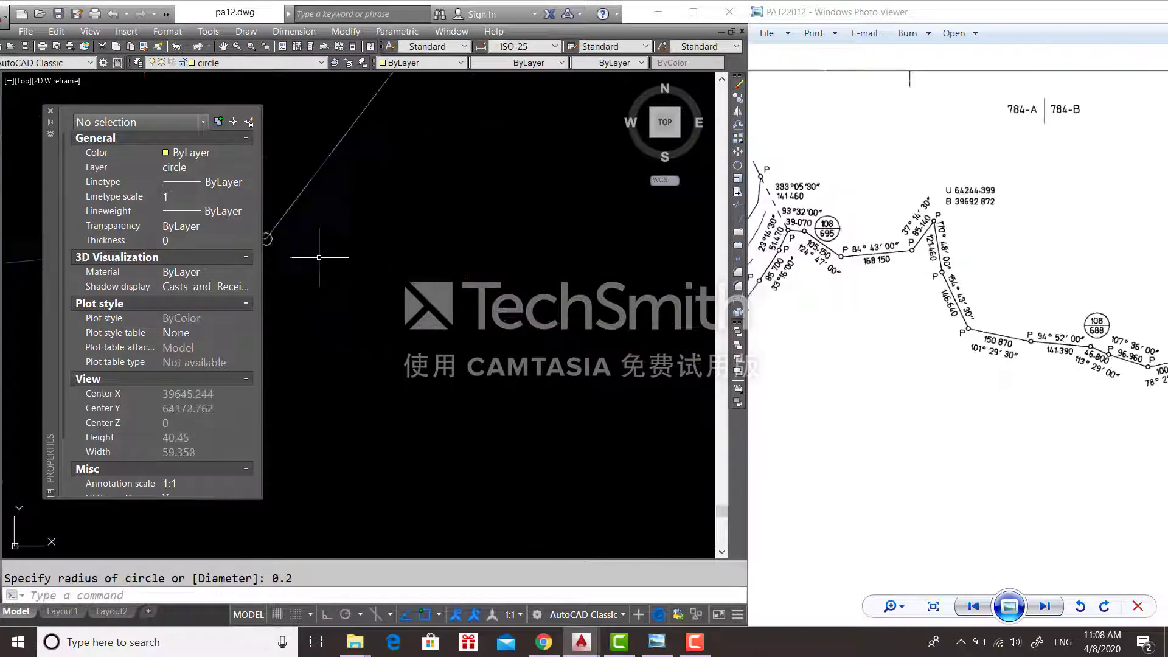
- Draw a radius-1 circle around the 108/721 lot reference
type("c")
key("Return")
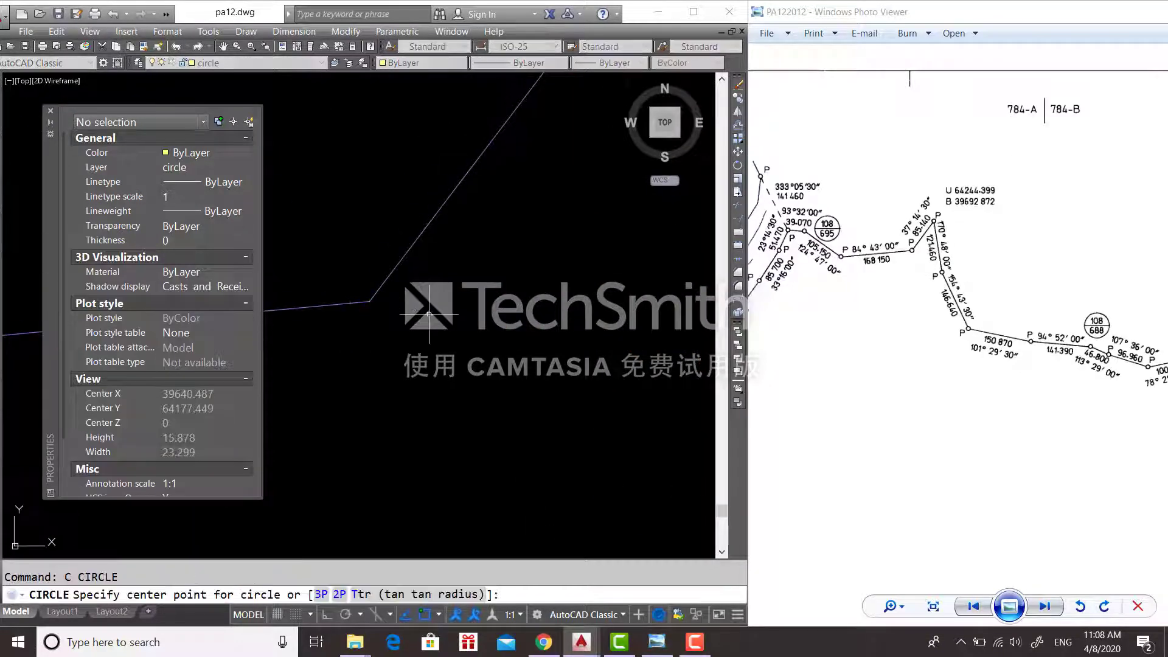
key("Return")
scroll(441, 228, "down", 10)
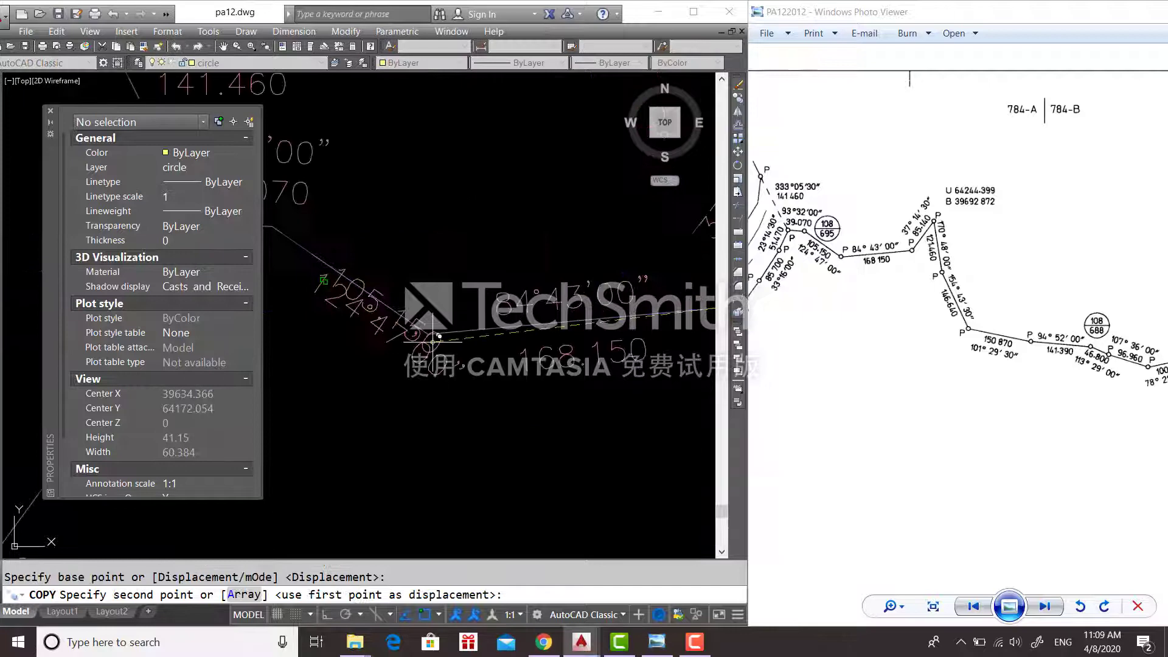
key("Escape")
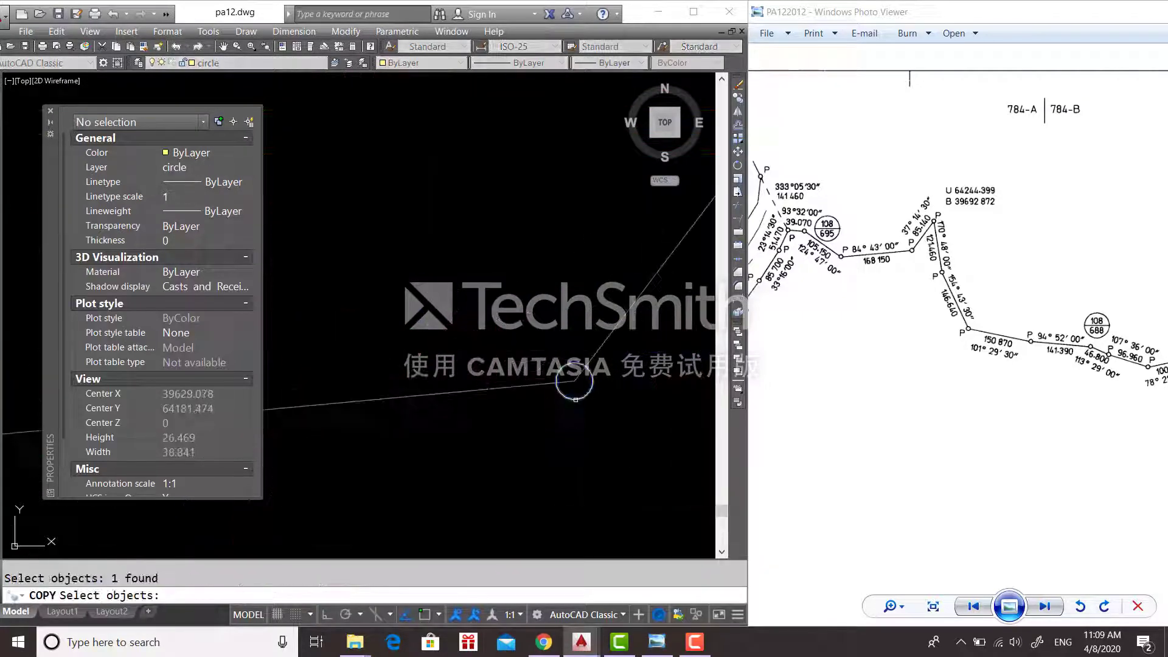
- Place circle copies on further traverse stations, then select the circle
middle_click_drag(571, 383, 388, 185)
left_click_drag(912, 390, 974, 415)
left_click(363, 268)
scroll(363, 269, "down", 5)
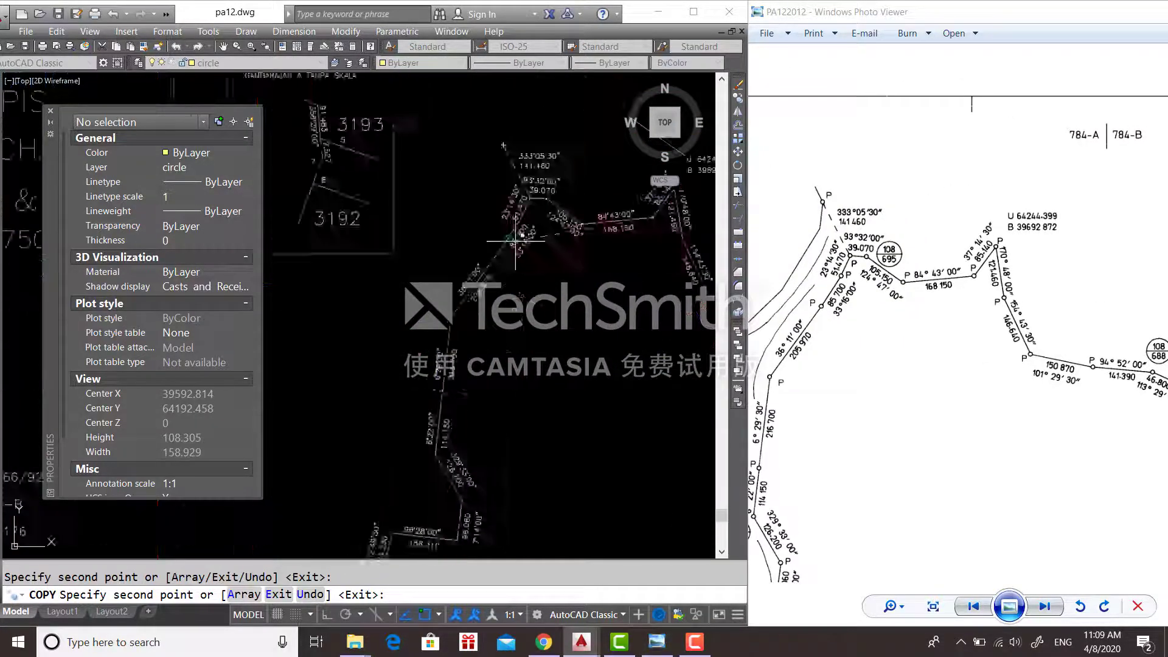
left_click(522, 238)
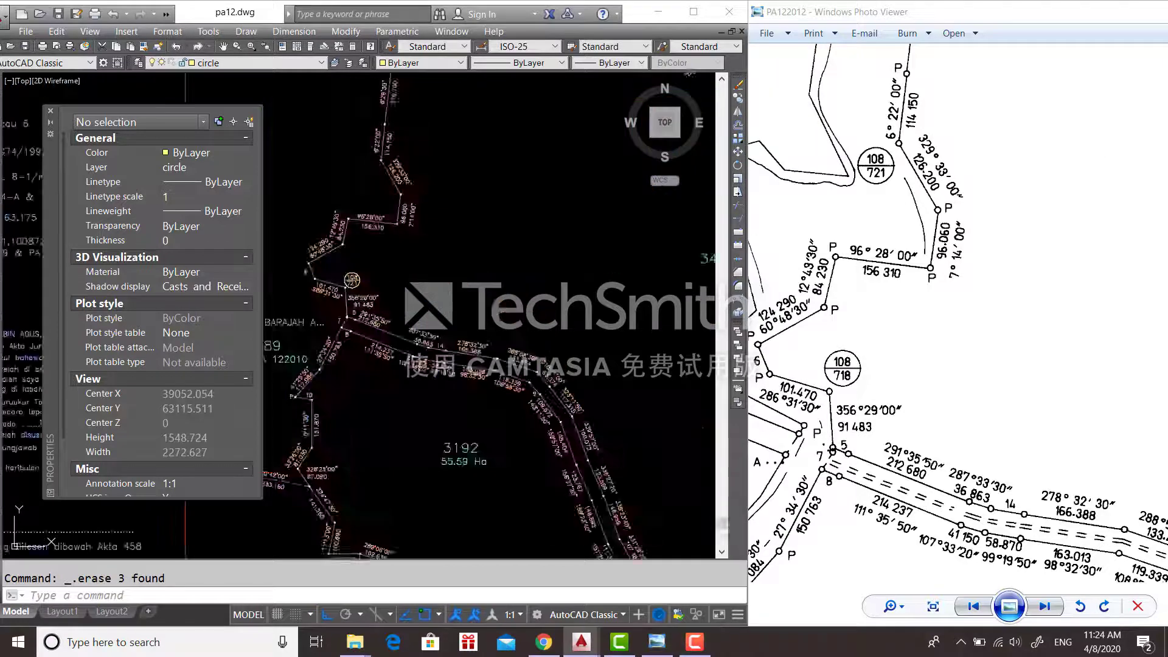
left_click(328, 334)
left_click(327, 274)
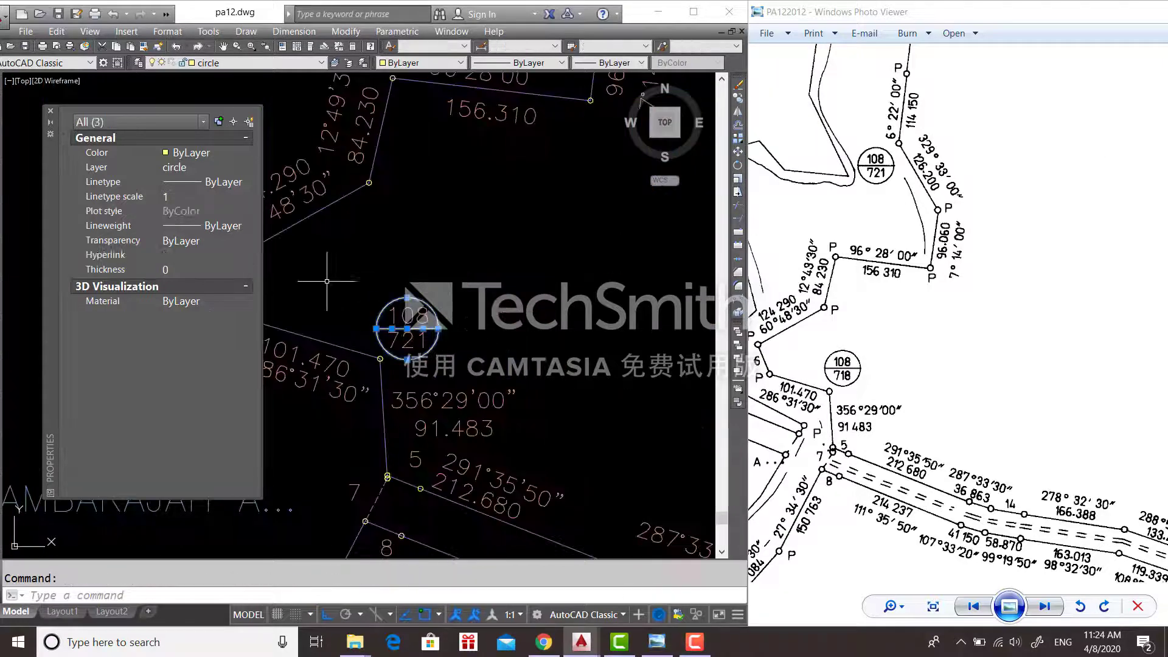
- Copy the radius-1 circle to stations near LIHAT GAMBARAJAH B, below the 276°19'30" bearing
type("co")
key("Return")
left_click(407, 329)
scroll(412, 288, "down", 4)
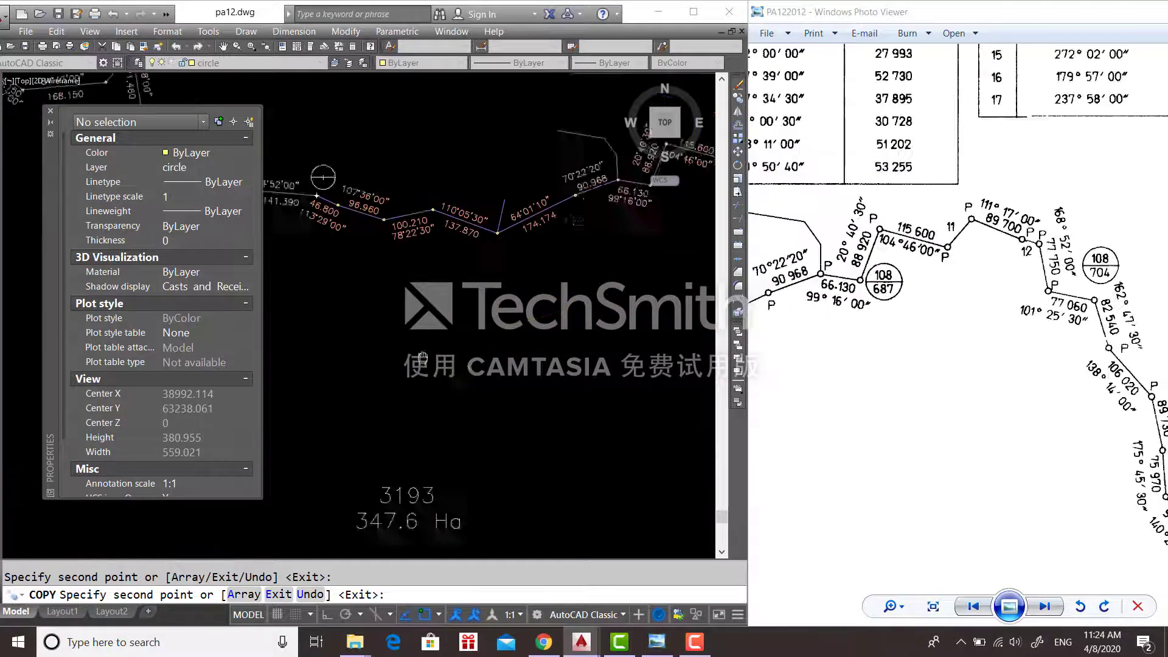
middle_click_drag(422, 358, 483, 261)
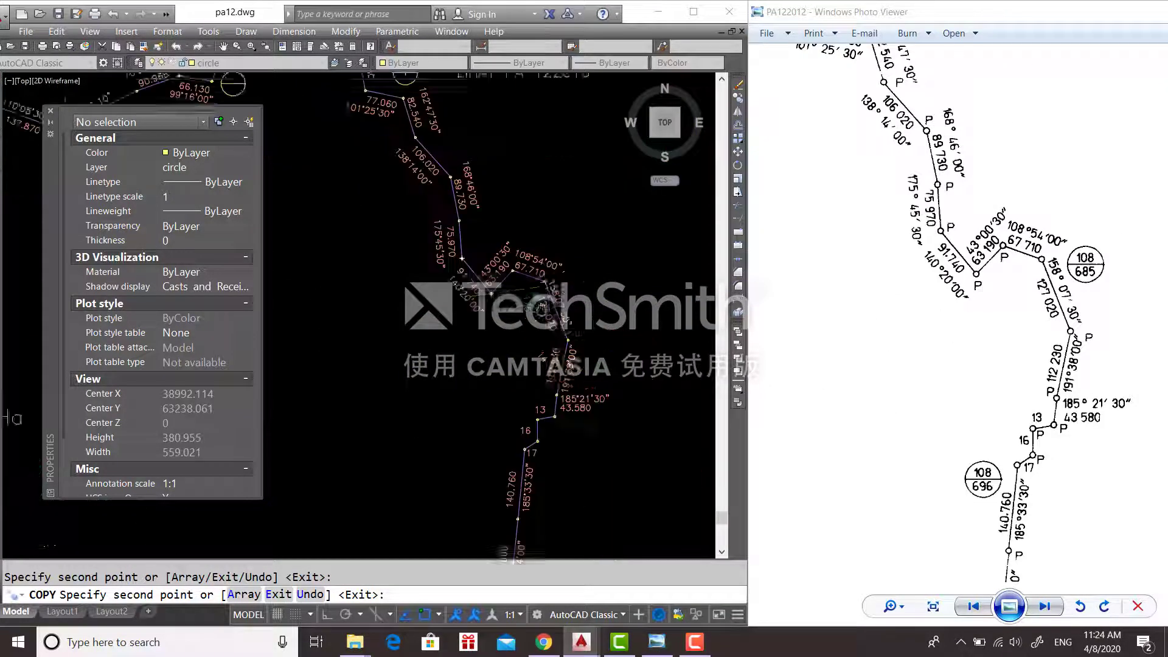
middle_click_drag(541, 307, 527, 300)
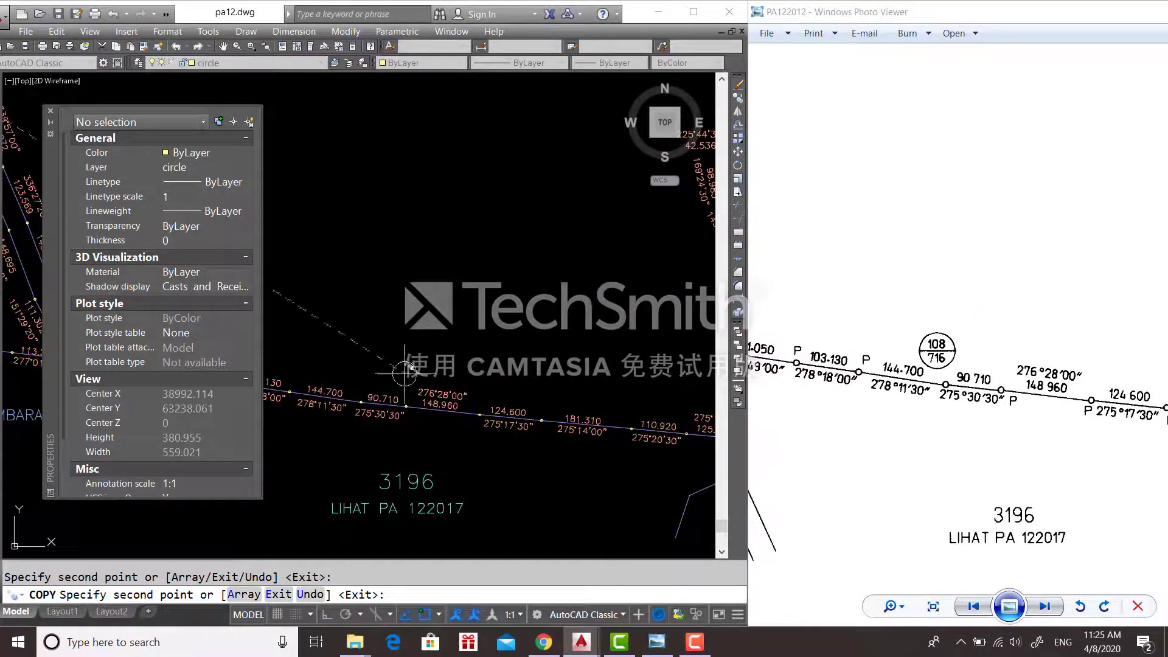
middle_click_drag(511, 359, 633, 371)
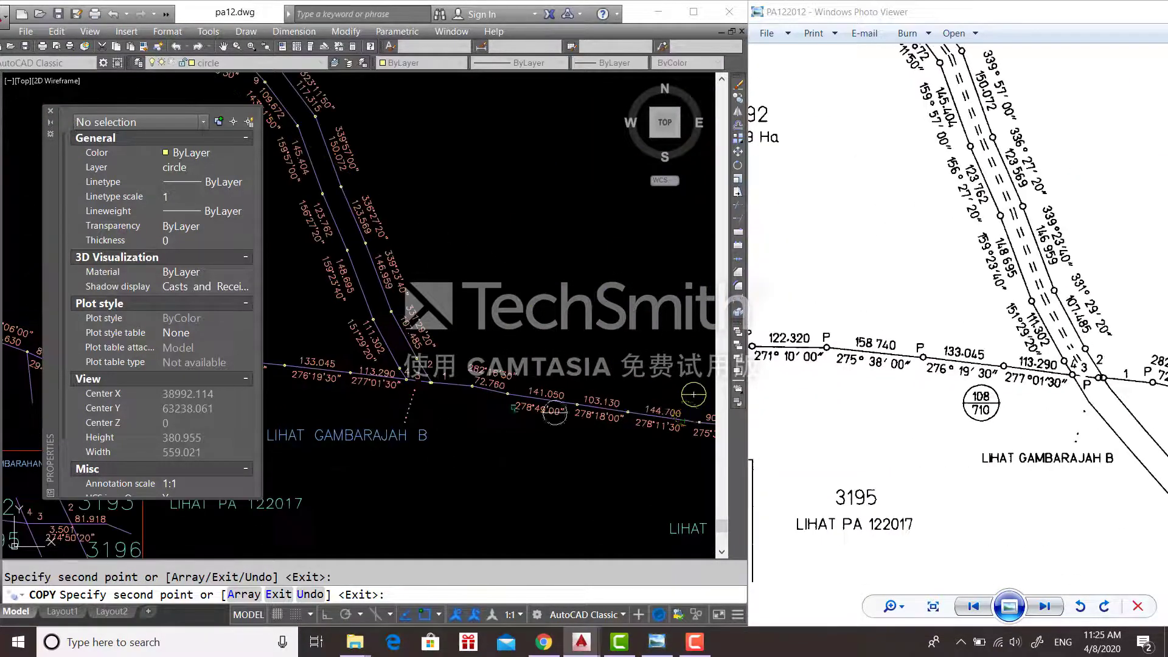
middle_click_drag(316, 395, 622, 302)
middle_click_drag(484, 351, 363, 338)
left_click(521, 296)
left_click_drag(1094, 174, 1156, 271)
left_click_drag(852, 183, 979, 308)
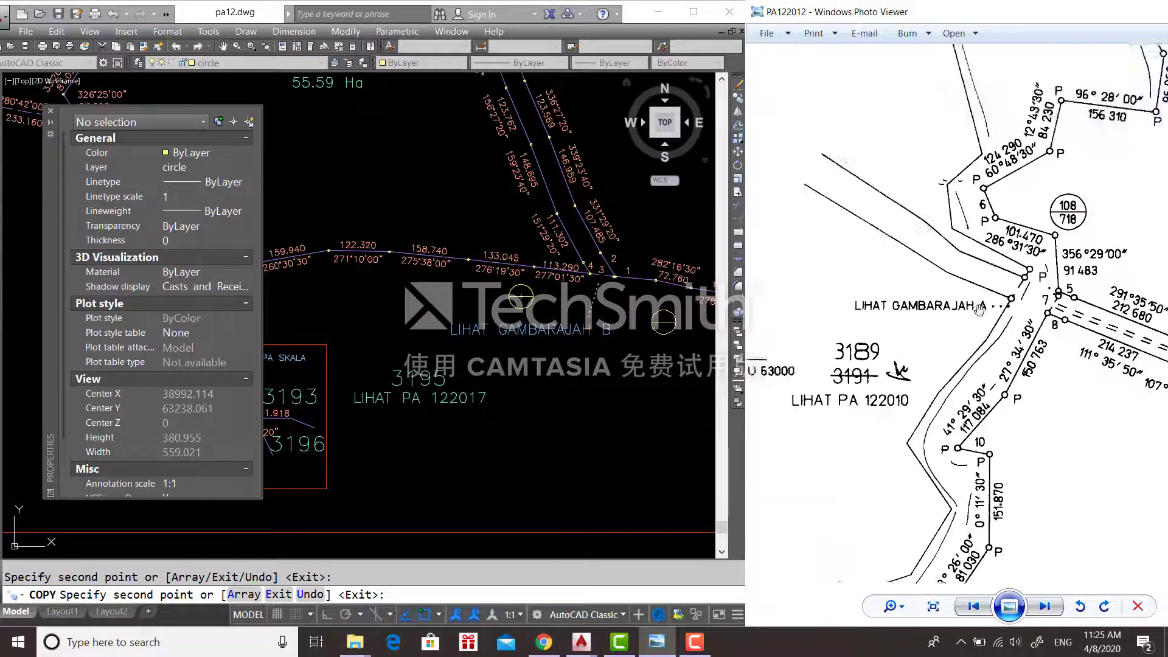
scroll(980, 308, "down", 5)
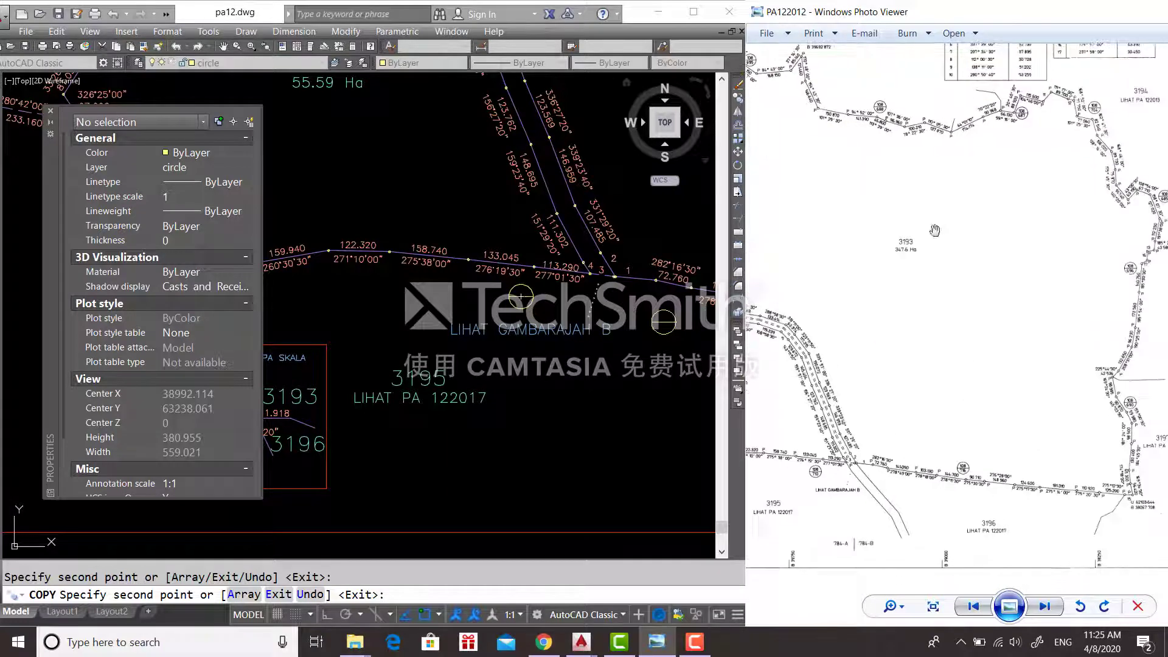
- End the circle copying and zoom out to show the whole lot 3193 plan
scroll(638, 311, "down", 5)
middle_click_drag(711, 215, 560, 271)
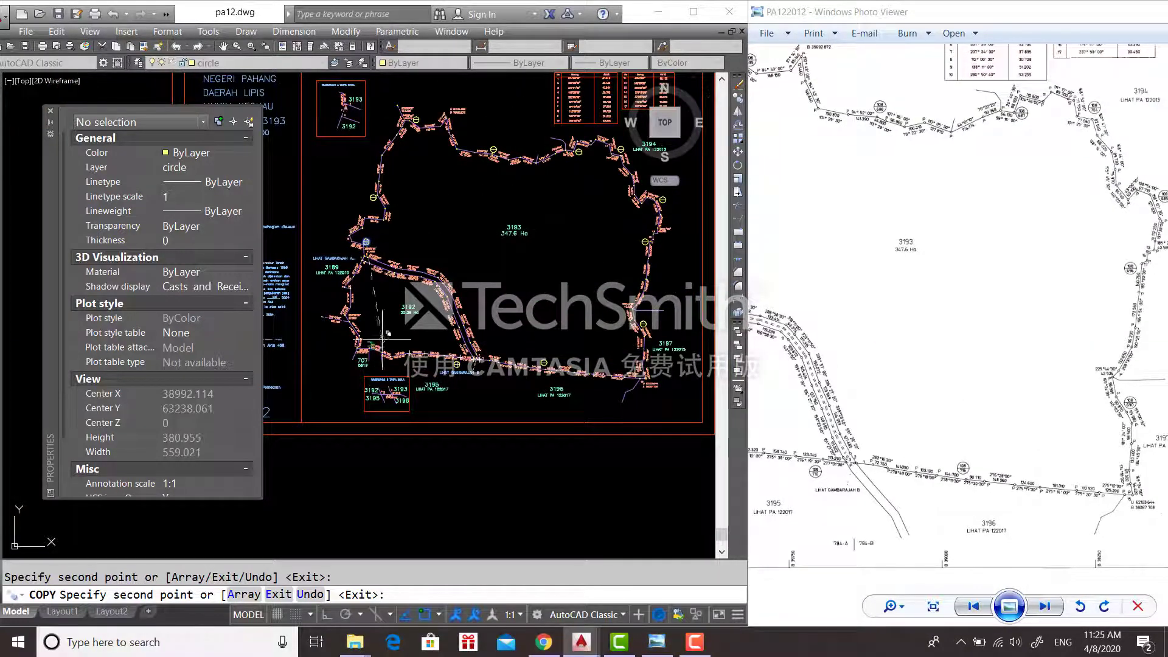
key("Escape")
scroll(949, 169, "down", 3)
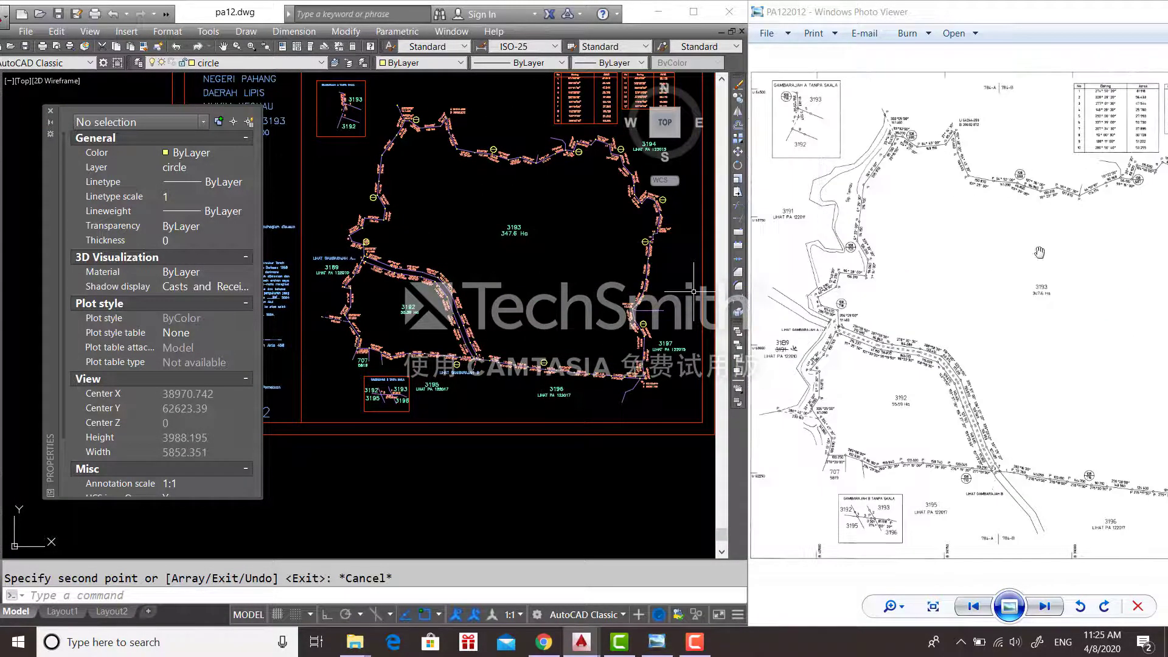
- Pan and zoom the reference scan across lot 3193's boundary to compare stations
left_click_drag(1039, 252, 964, 252)
left_click_drag(1166, 364, 1087, 253)
scroll(1086, 253, "up", 3)
scroll(1087, 253, "down", 4)
left_click_drag(933, 252, 1088, 252)
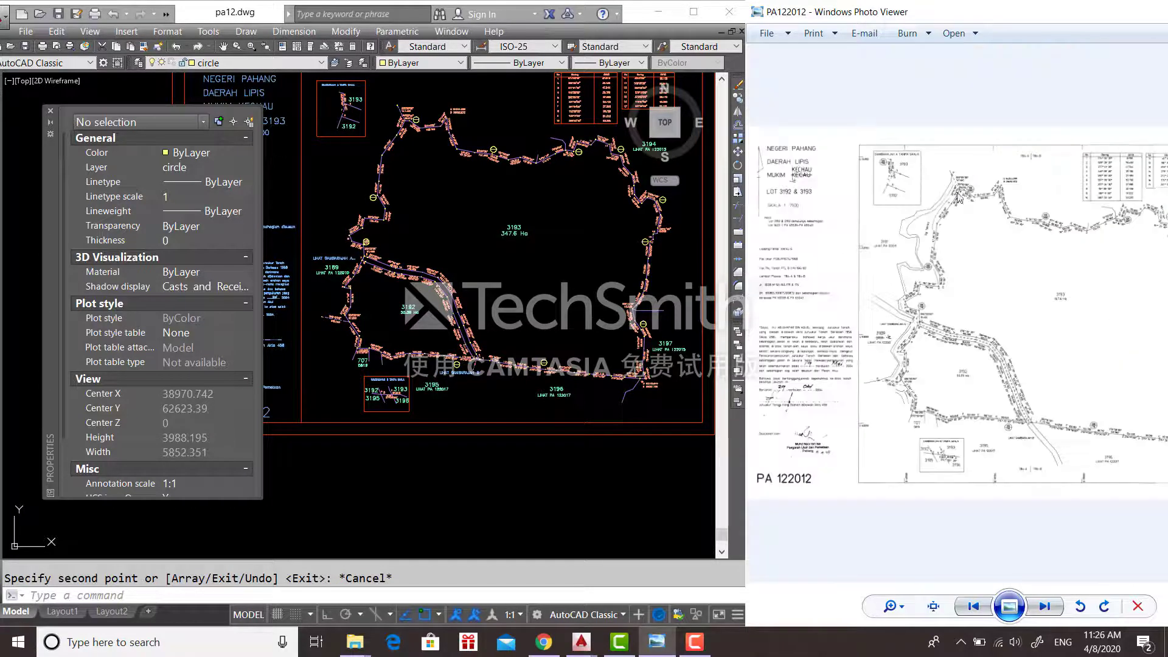
scroll(1088, 252, "up", 2)
left_click_drag(1107, 482, 976, 470)
scroll(1114, 449, "down", 2)
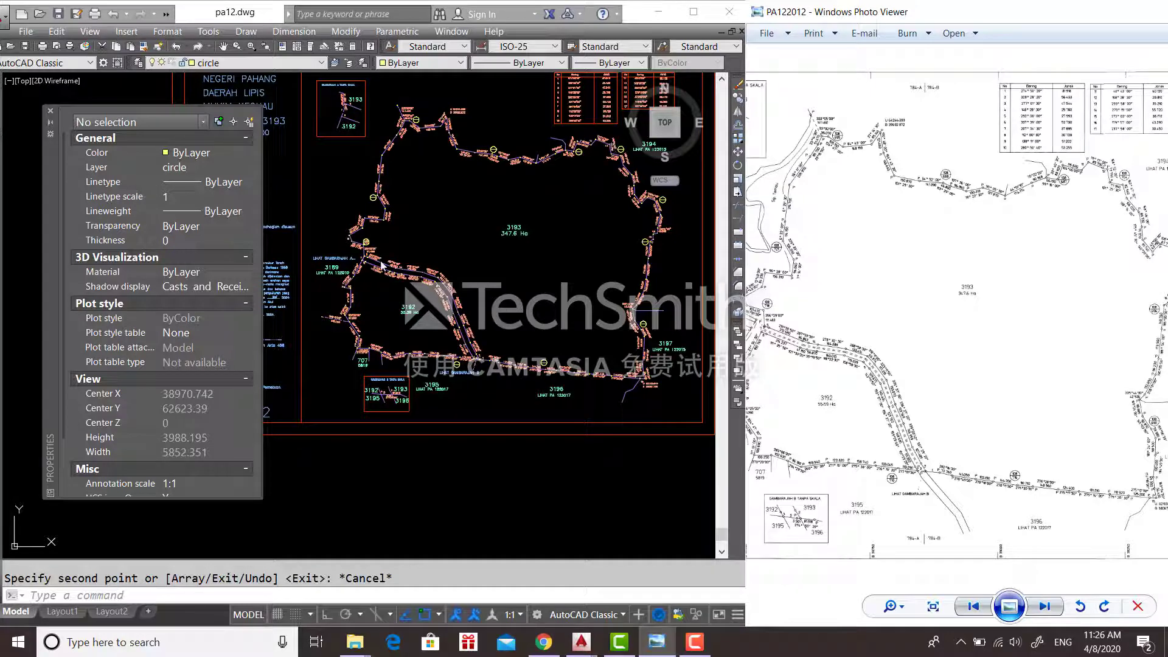
scroll(881, 187, "down", 1)
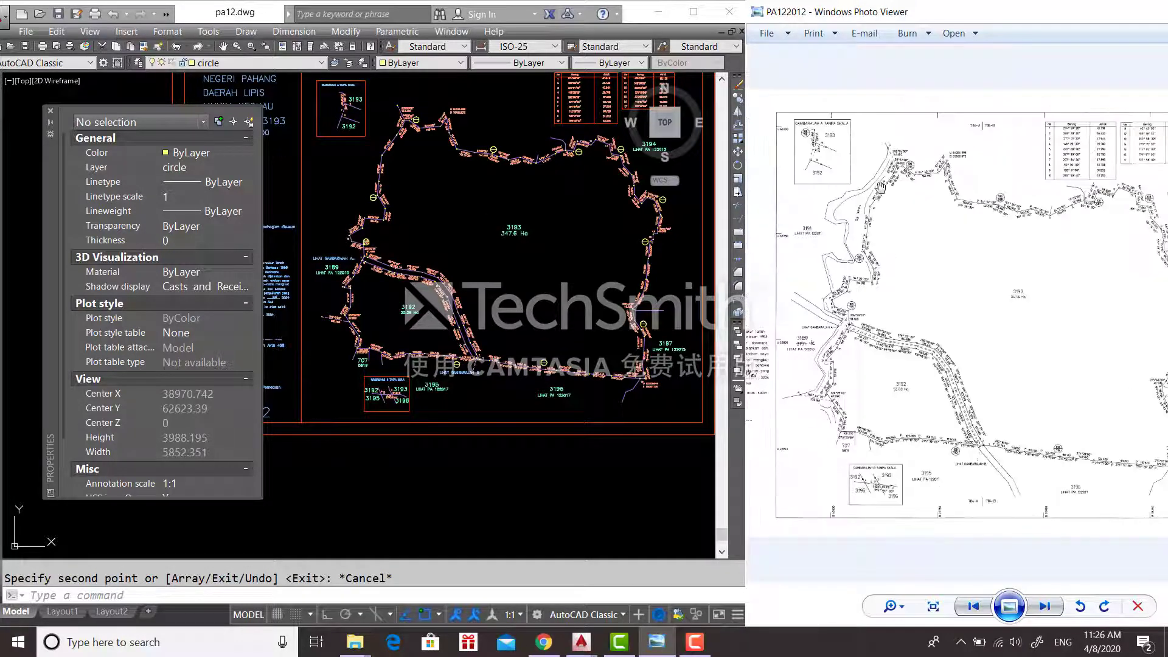
scroll(1103, 288, "up", 2)
- Move the reference scan to lot 3192 and the 108/718 station area
left_click_drag(1103, 289, 929, 240)
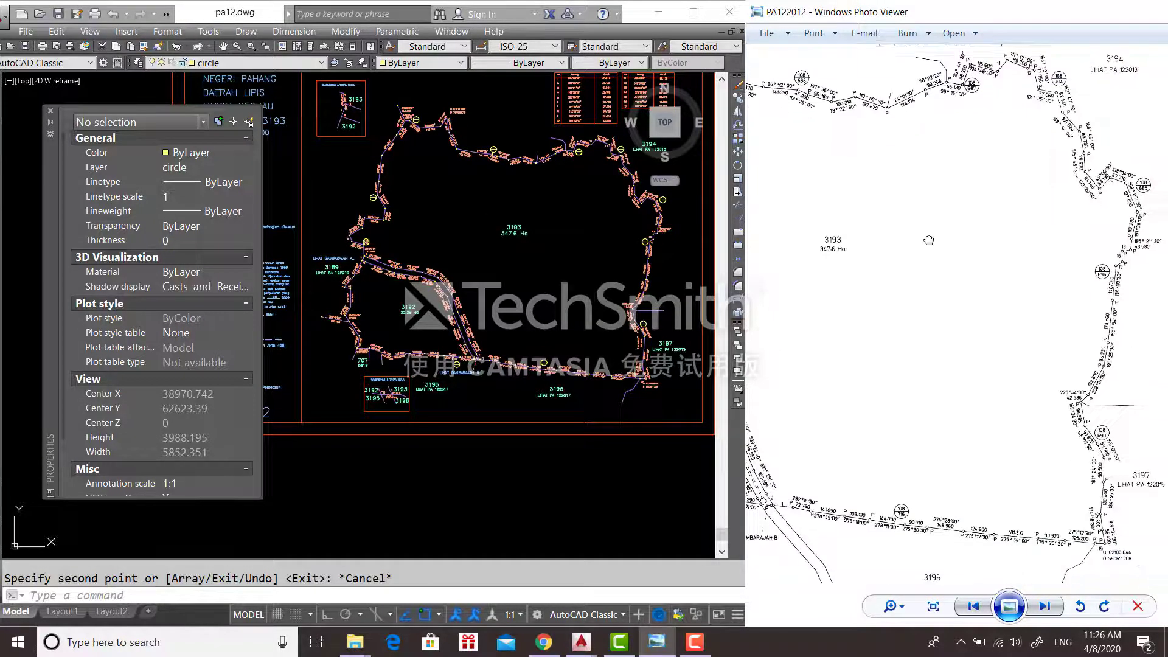
mouse_move(763, 393)
left_mouse_down()
mouse_move(1103, 421)
mouse_move(1153, 460)
left_mouse_up()
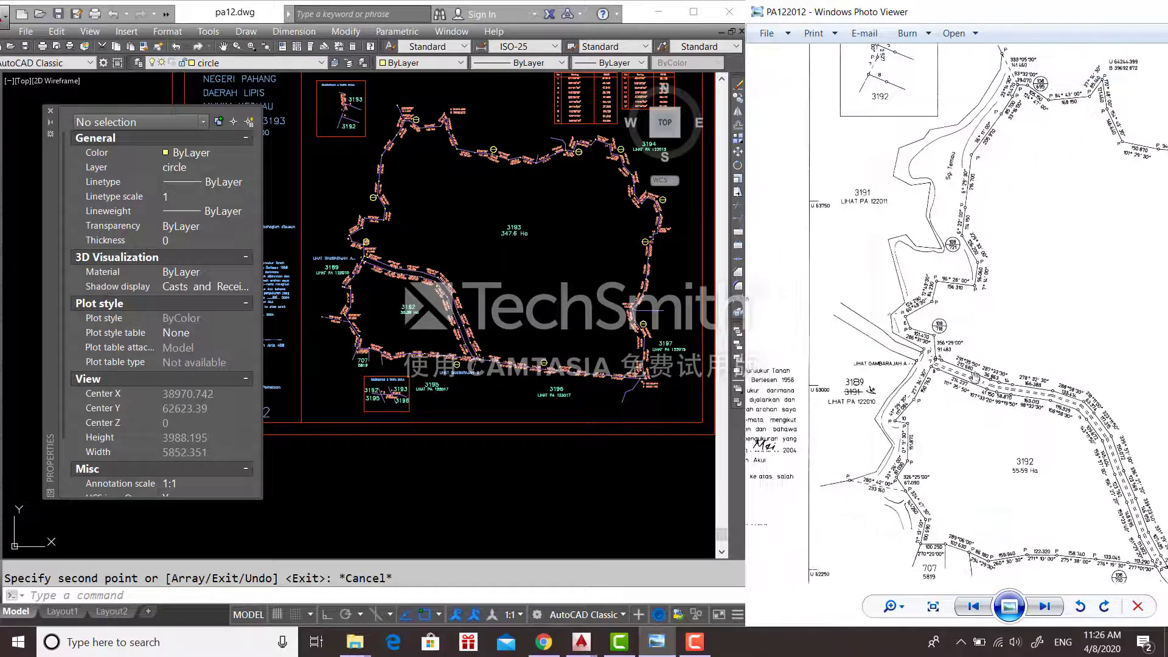
scroll(999, 440, "down", 3)
scroll(374, 274, "up", 8)
mouse_move(375, 274)
middle_mouse_down()
mouse_move(393, 268)
mouse_move(412, 539)
middle_mouse_up()
- Pan to the 108/721 station and make bearingdistance the current layer
scroll(949, 298, "up", 4)
scroll(950, 298, "up", 2)
middle_click_drag(414, 213, 473, 333)
type("text")
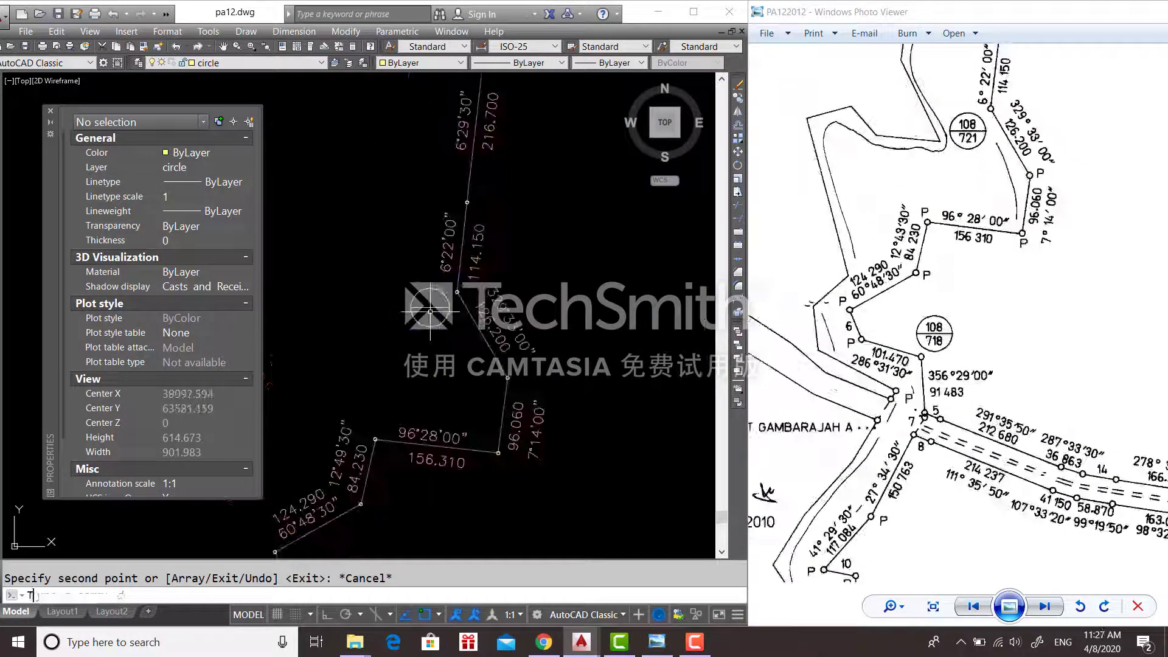
key("Return")
key("Escape")
left_click(261, 62)
left_click(244, 73)
left_click(292, 63)
left_click(267, 84)
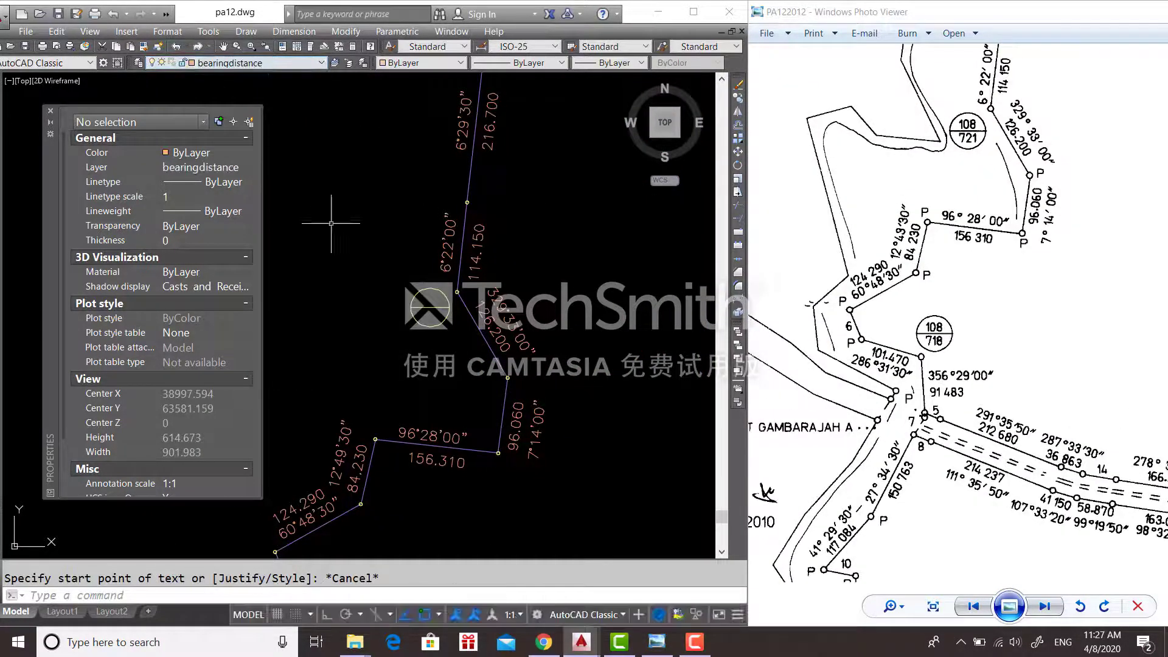
- Place a lot number label in the 108/721 station circle and move it into position
key("Return")
scroll(422, 308, "up", 3)
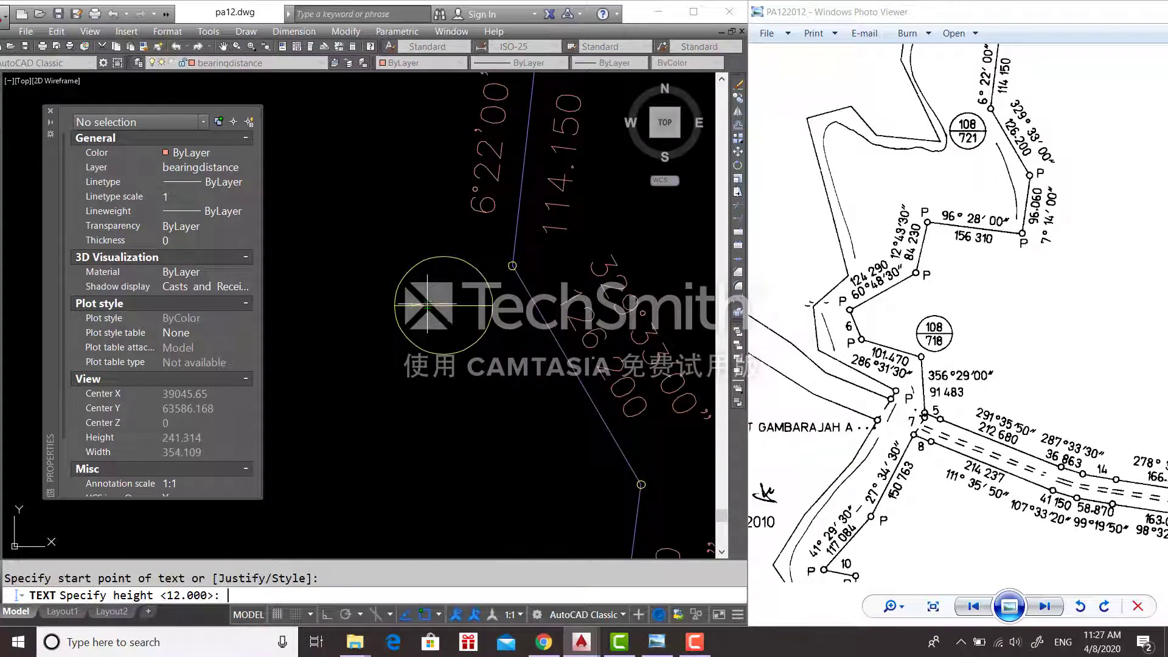
type("1")
key("Return")
key("Return")
left_click(401, 283)
left_click(426, 293)
type("m")
key("Return")
left_click(449, 298)
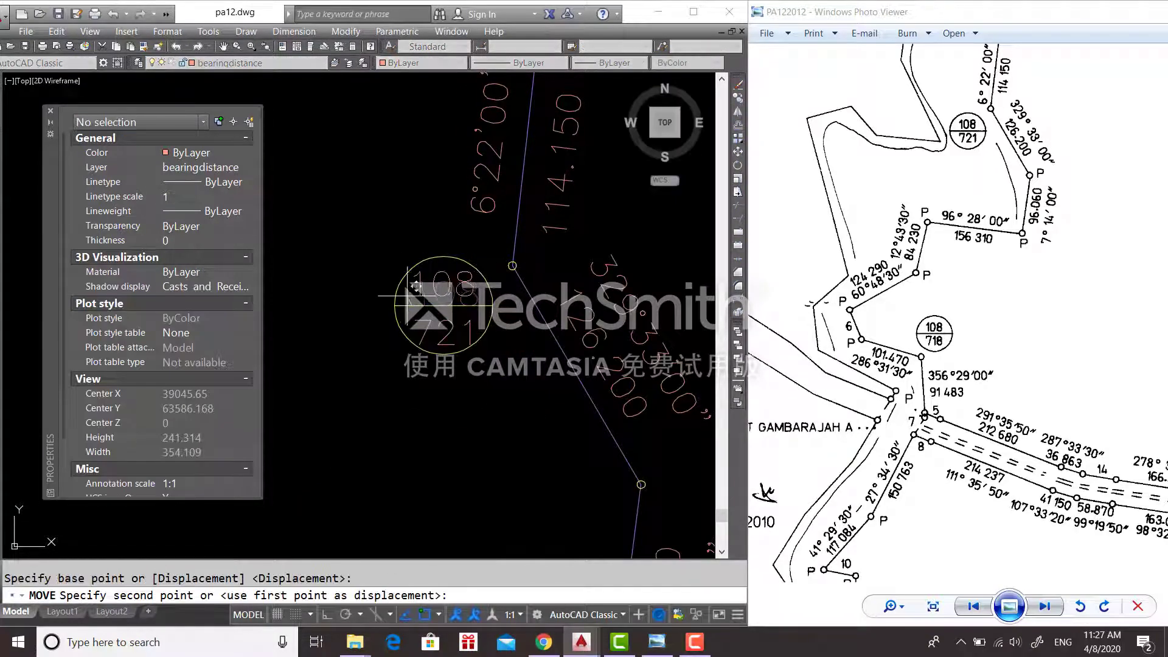
key("F3")
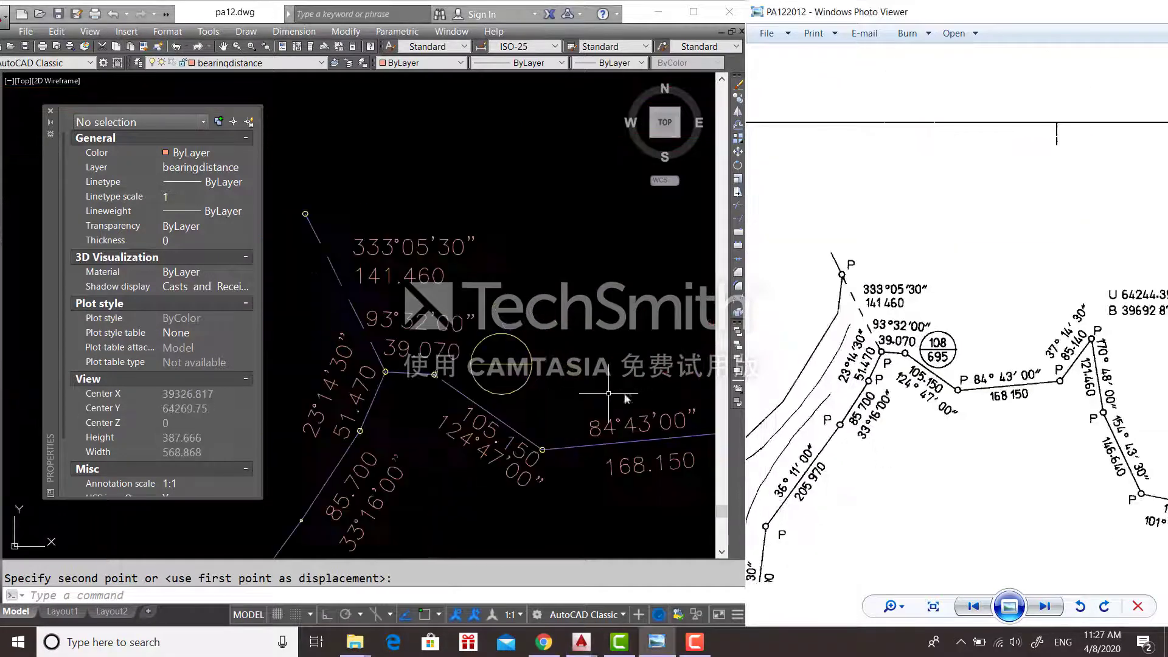
- Start single-line text at height 10, cancelling a mistaken rotation entry
type("text")
key("Return")
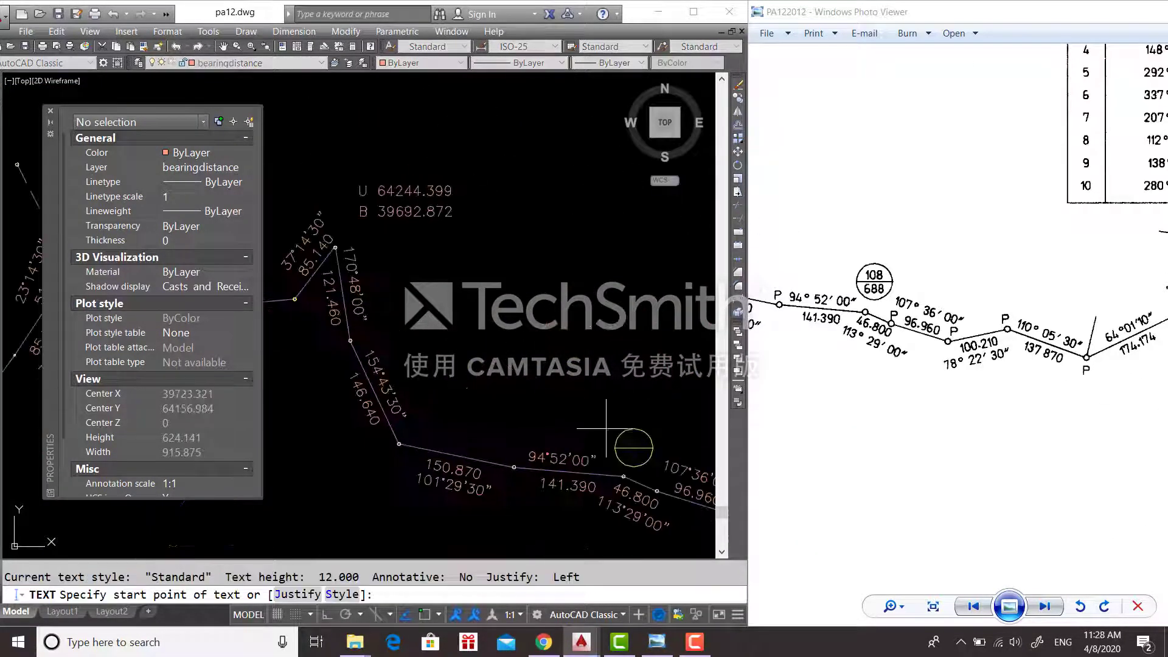
key("Return")
key("Return")
type("108")
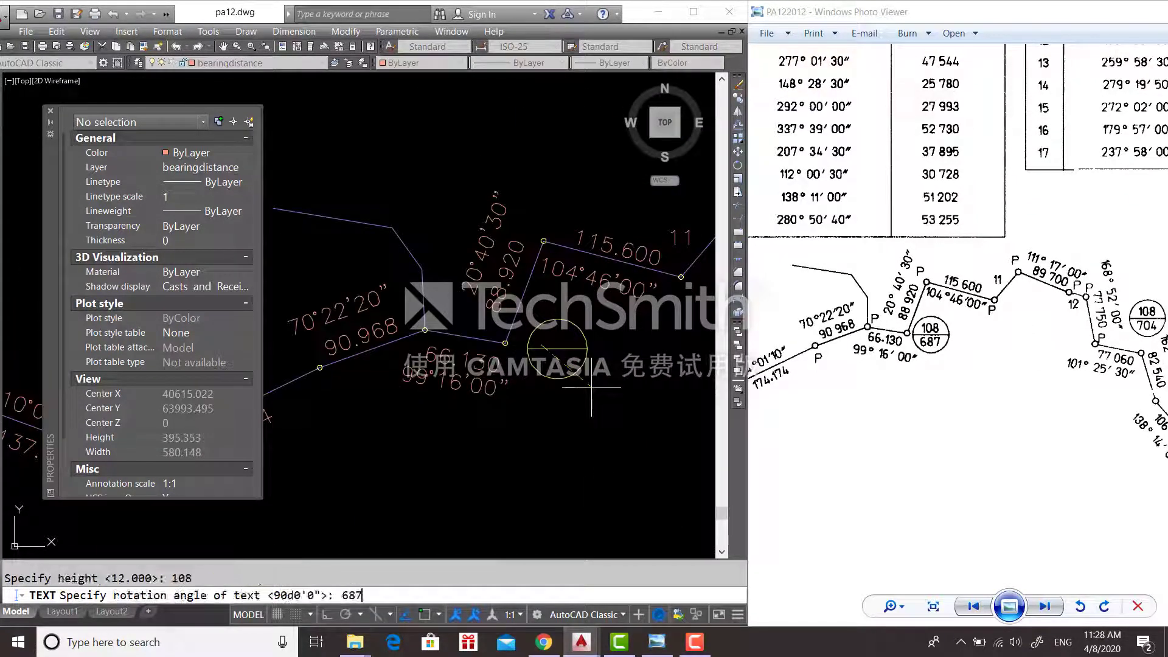
key("Escape")
key("Return")
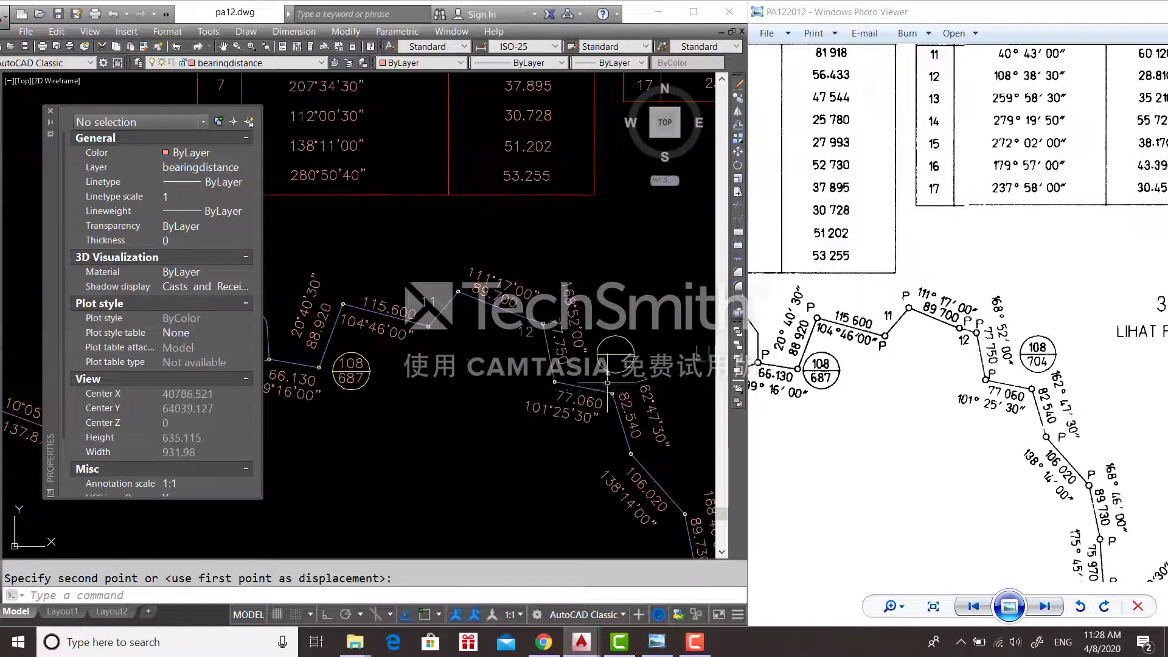
- Write the 685 station label with height-10 text and pick the next label's start point
type("XT")
key("Return")
scroll(583, 386, "up", 4)
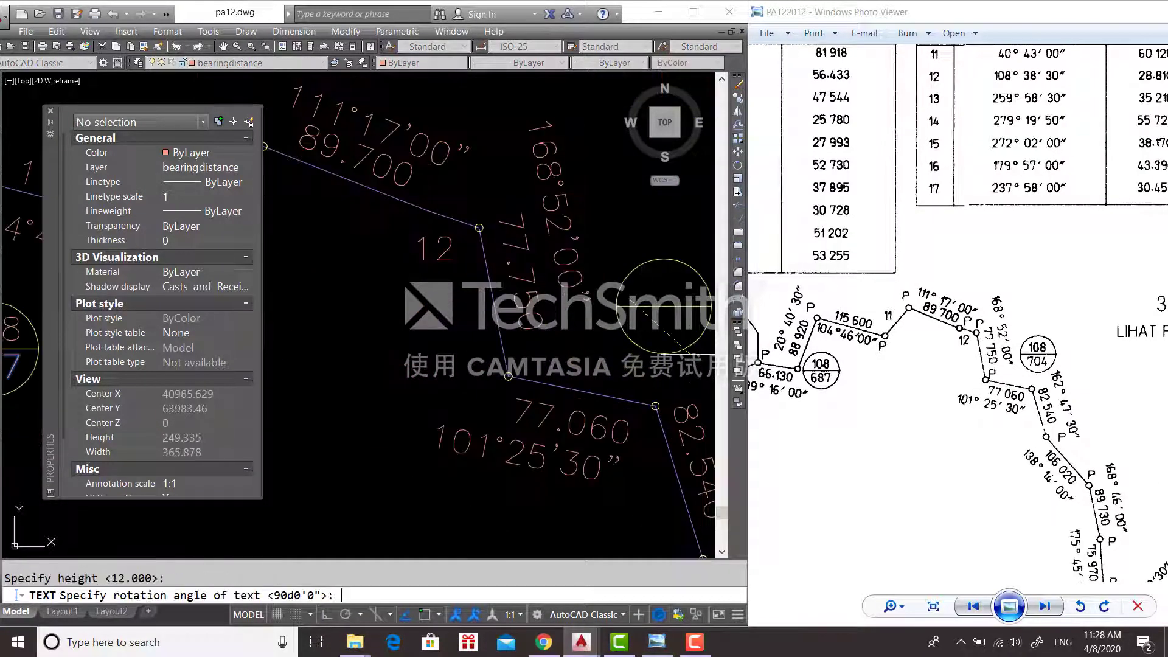
scroll(695, 299, "down", 3)
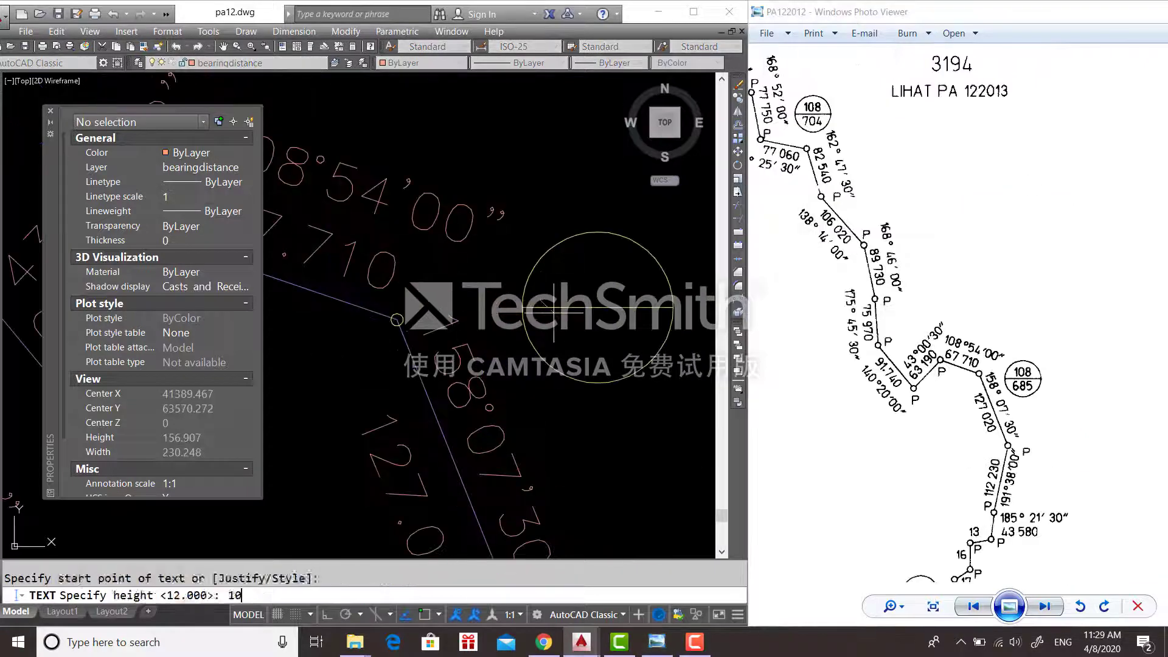
type("8")
key("Return")
type("685")
key("Return")
key("Escape")
key("Return")
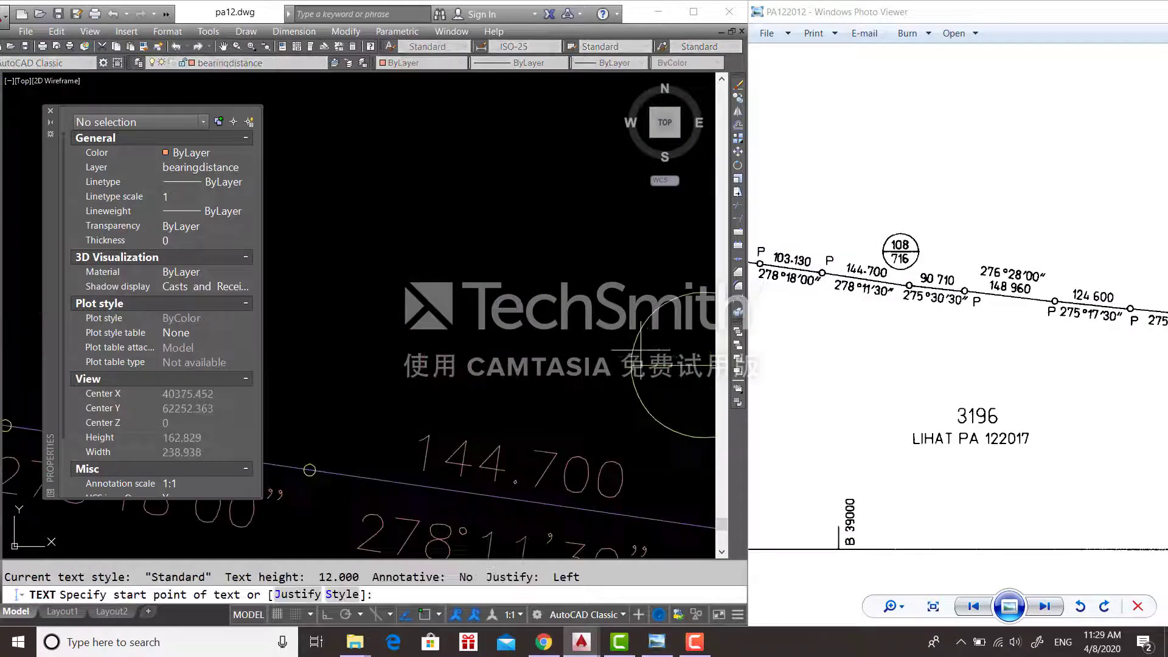
left_click(365, 341)
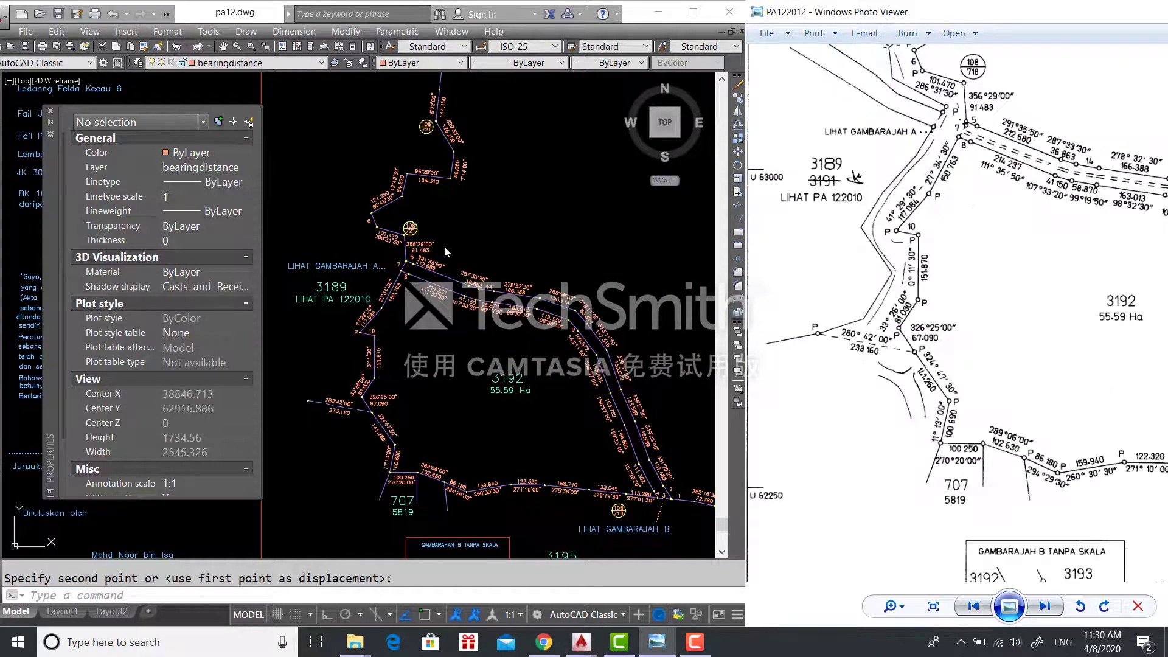
- Cancel the text edit and pan along the boundary toward lots 3196 and 3197
scroll(444, 246, "up", 2)
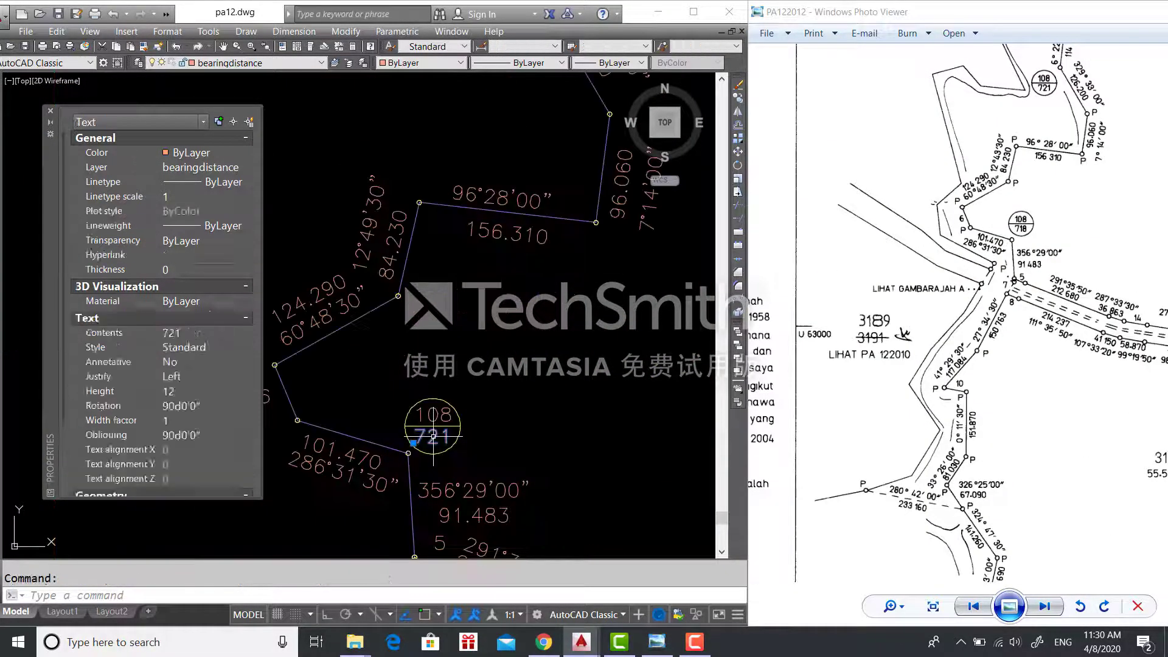
scroll(575, 351, "down", 3)
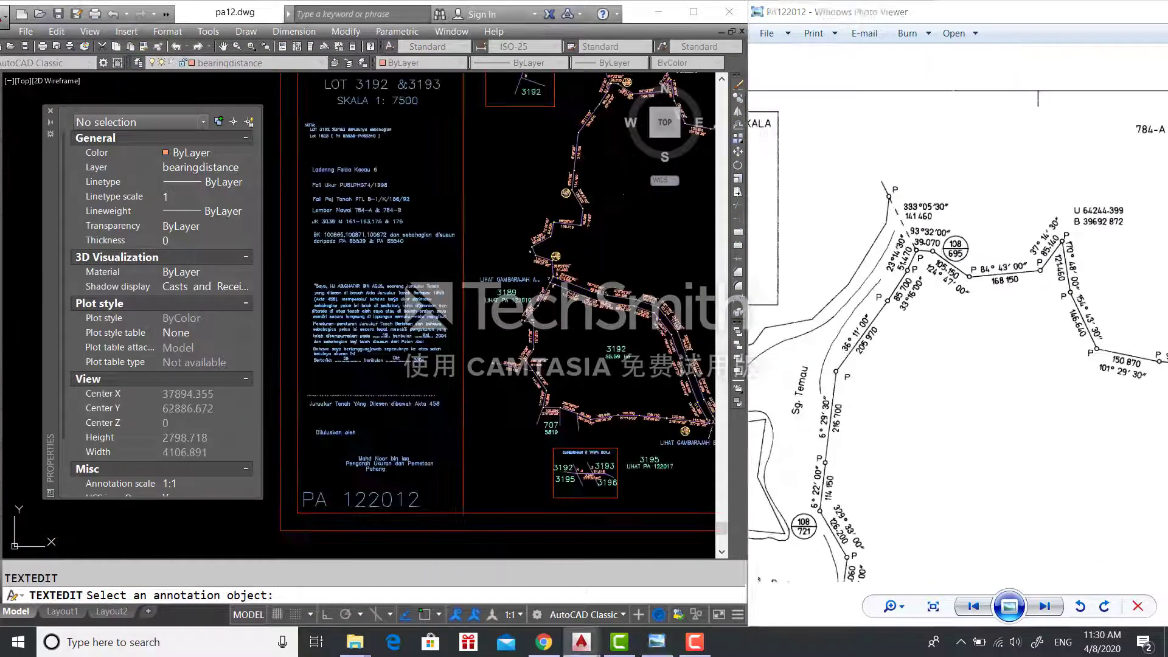
key("Escape")
scroll(649, 324, "down", 3)
scroll(578, 329, "up", 5)
left_click_drag(1072, 270, 901, 152)
scroll(513, 418, "down", 2)
mouse_move(315, 301)
middle_mouse_down()
mouse_move(478, 344)
mouse_move(480, 413)
middle_mouse_up()
mouse_move(974, 530)
left_mouse_down()
mouse_move(937, 213)
mouse_move(948, 220)
left_mouse_up()
left_click_drag(949, 535, 948, 219)
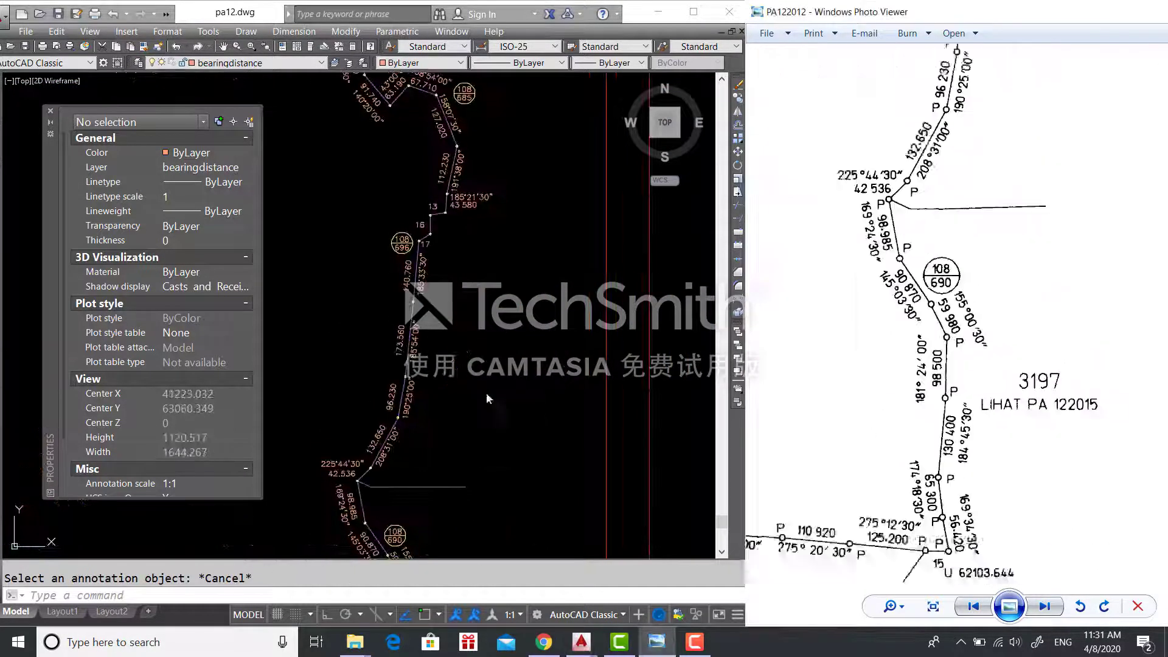
- Pan the drawing and reference scan to lot 3196 and the Gambarajah B area
left_click_drag(815, 426, 1082, 310)
left_click_drag(816, 426, 1082, 310)
scroll(454, 435, "down", 5)
scroll(329, 400, "up", 2)
middle_click_drag(328, 399, 584, 408)
left_click_drag(815, 365, 1120, 389)
scroll(560, 410, "up", 5)
scroll(560, 410, "down", 5)
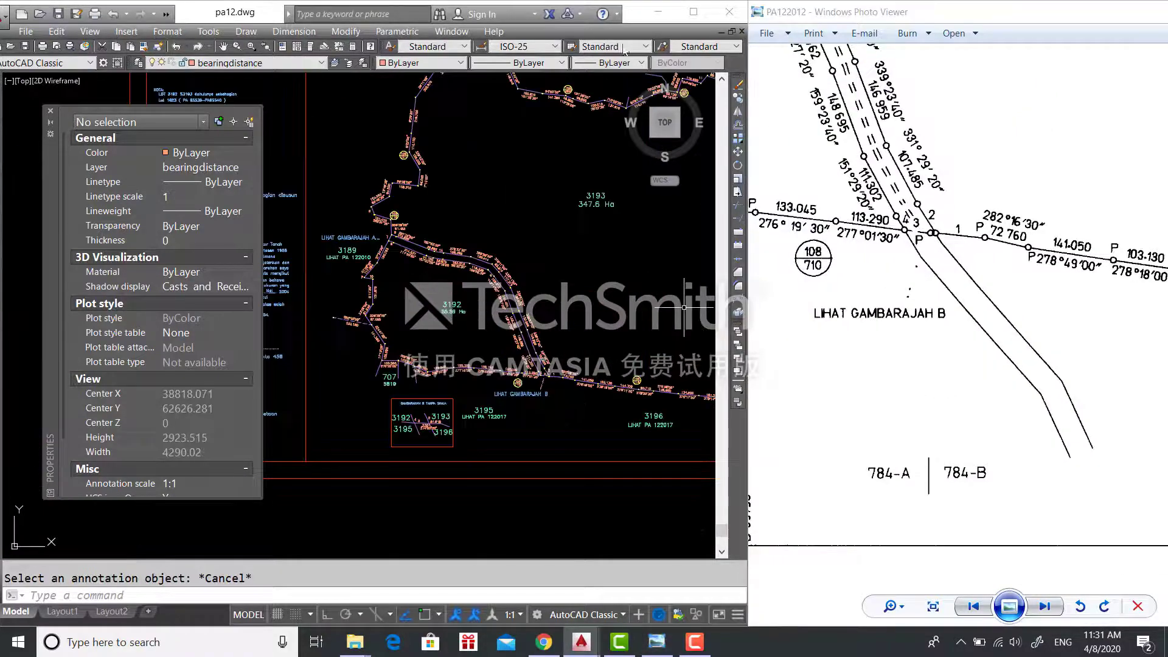
scroll(899, 273, "down", 5)
scroll(468, 219, "down", 3)
scroll(559, 134, "up", 2)
scroll(970, 275, "down", 1)
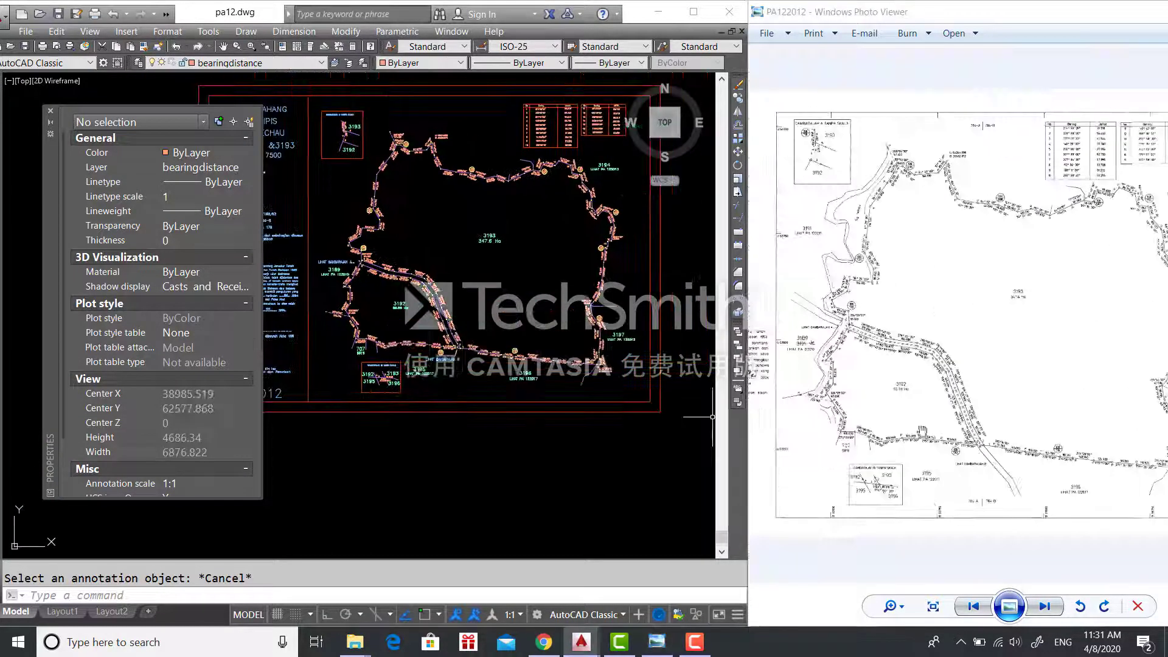
scroll(922, 431, "up", 4)
- Draw a short vertical divider line below lot 3196 and put it on the text layer
scroll(491, 365, "up", 4)
type("L")
key("Return")
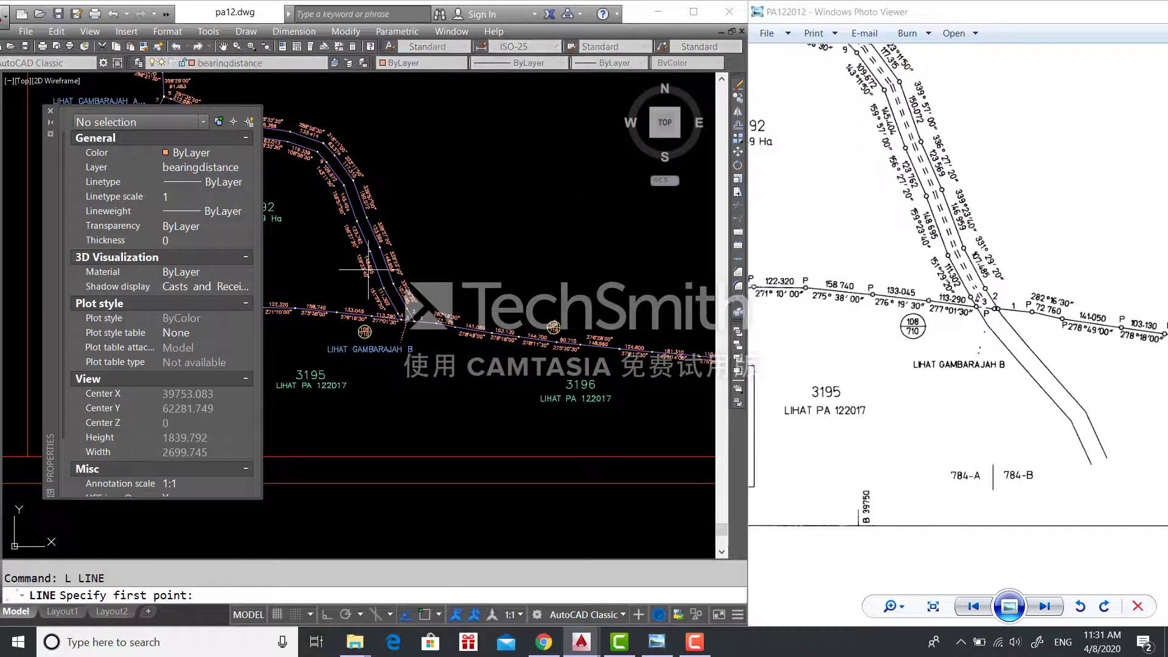
left_click(469, 428)
key("Escape")
left_click(277, 62)
left_click(243, 124)
left_click_drag(484, 428, 448, 407)
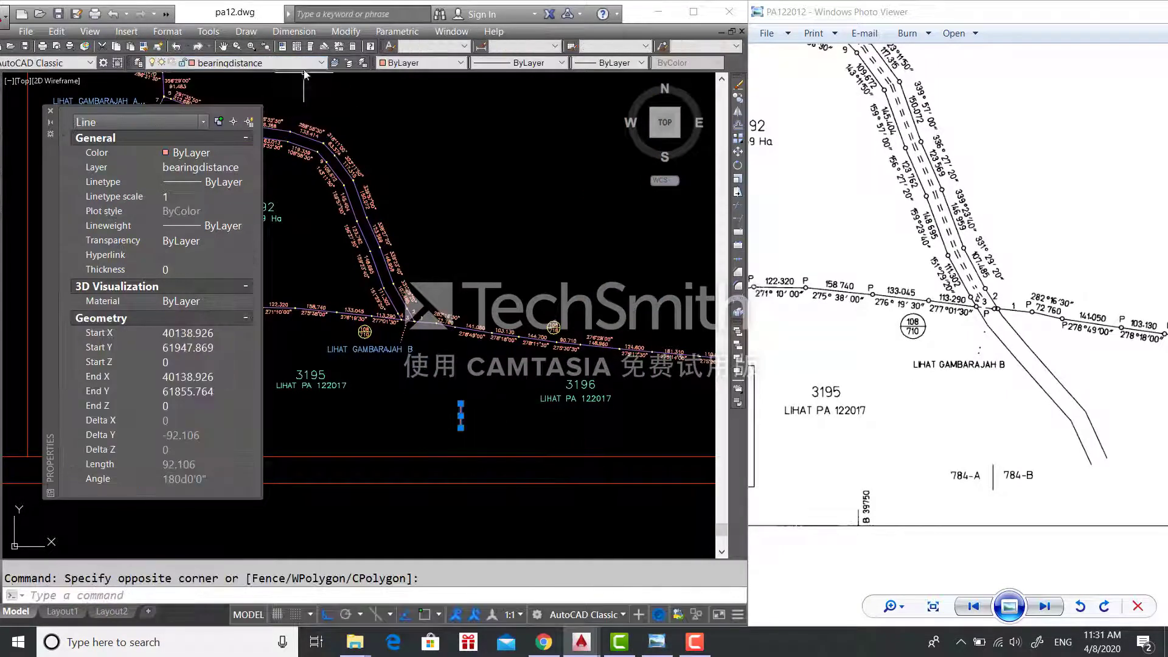
left_click(289, 63)
left_click(256, 124)
key("Escape")
- Add the sheet labels '784-A 784-B' as single-line text below lot 3196
type("text")
key("Return")
left_click(402, 422)
key("Return")
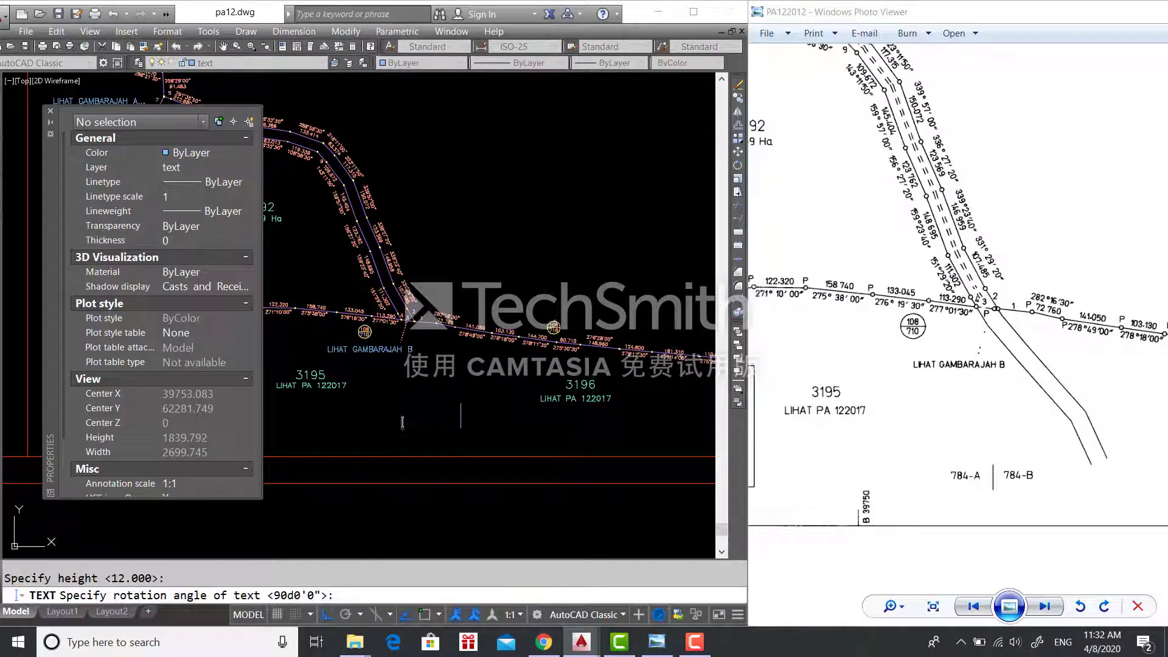
type("784-A 784-")
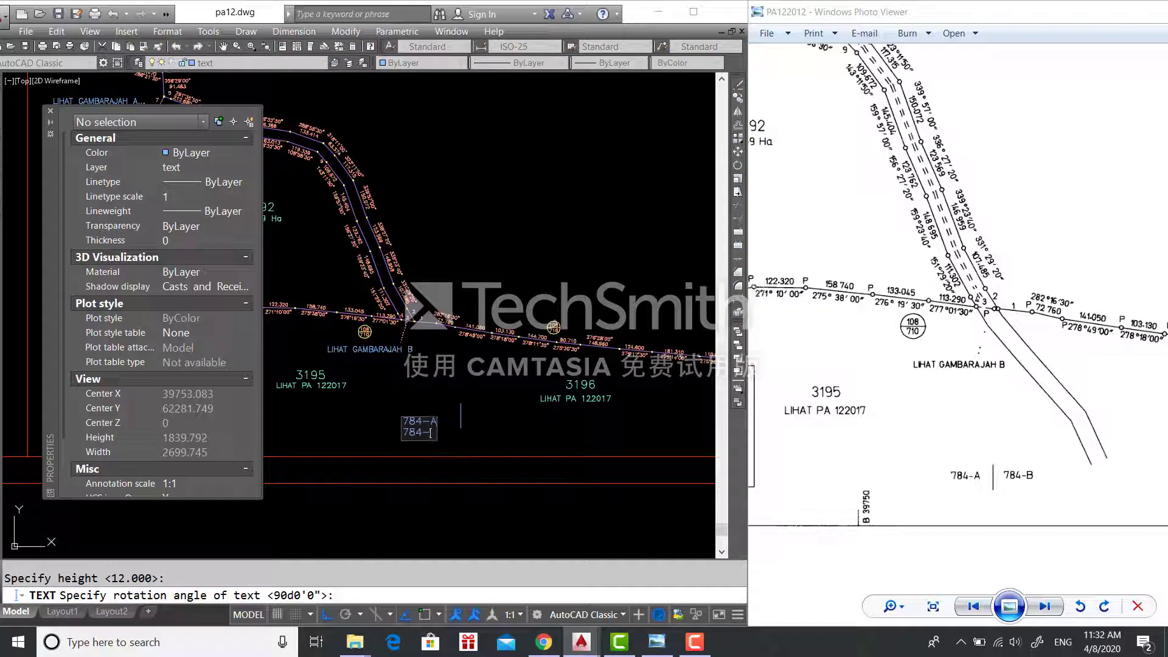
type("B")
key("Return")
key("Return")
- Select both sheet labels and move them up beside the divider
scroll(440, 428, "up", 5)
left_click_drag(403, 443, 332, 402)
left_click(179, 392)
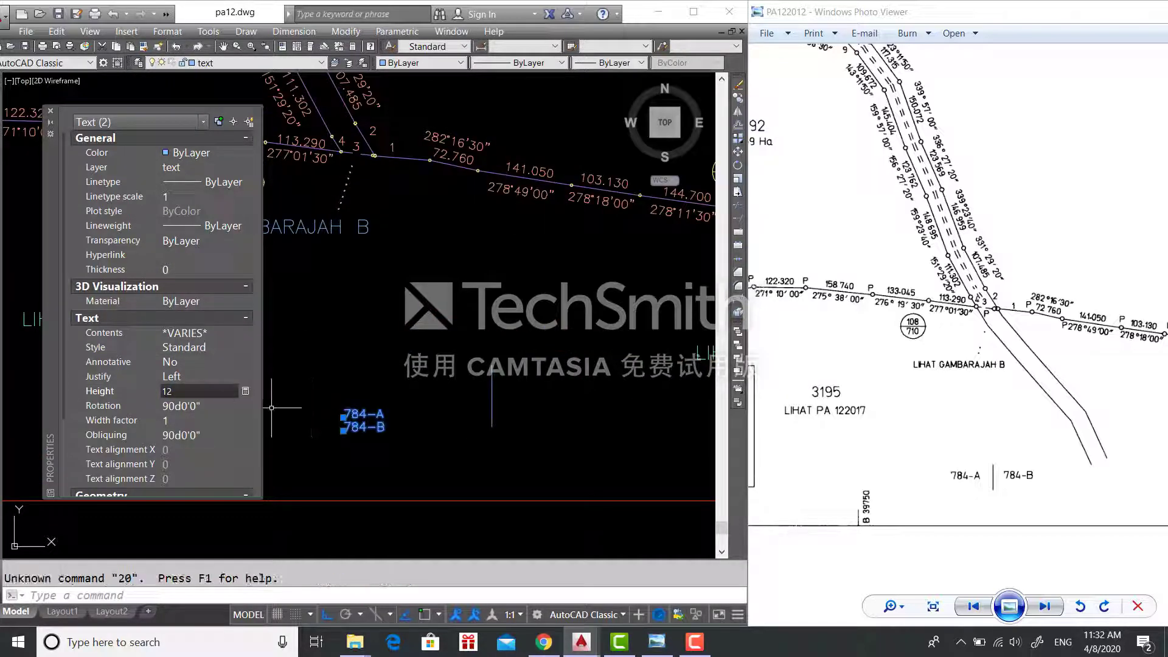
key("Escape")
left_click(324, 392)
left_click(438, 457)
type("m")
key("Return")
left_click(372, 423)
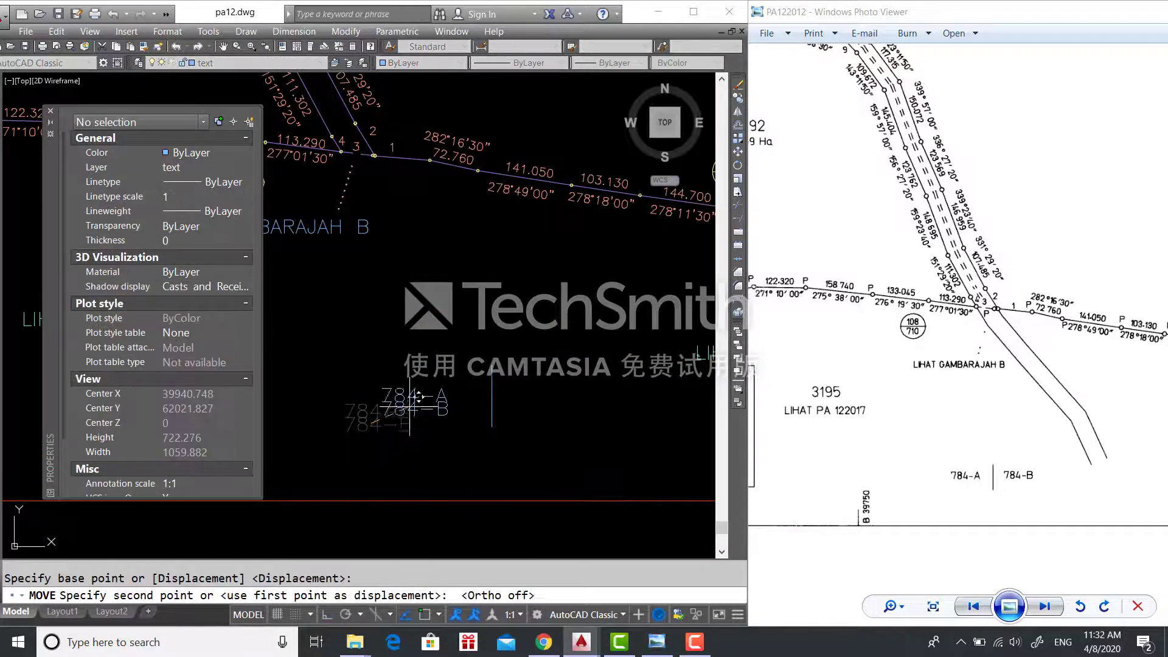
left_click(411, 399)
- Move the 784-B label to the right of the divider
left_click(430, 446)
left_click(400, 406)
type("m")
key("Return")
left_click(408, 399)
left_click(549, 390)
- Shift the labels and divider together further left, then pan the reference scan left
scroll(557, 393, "down", 4)
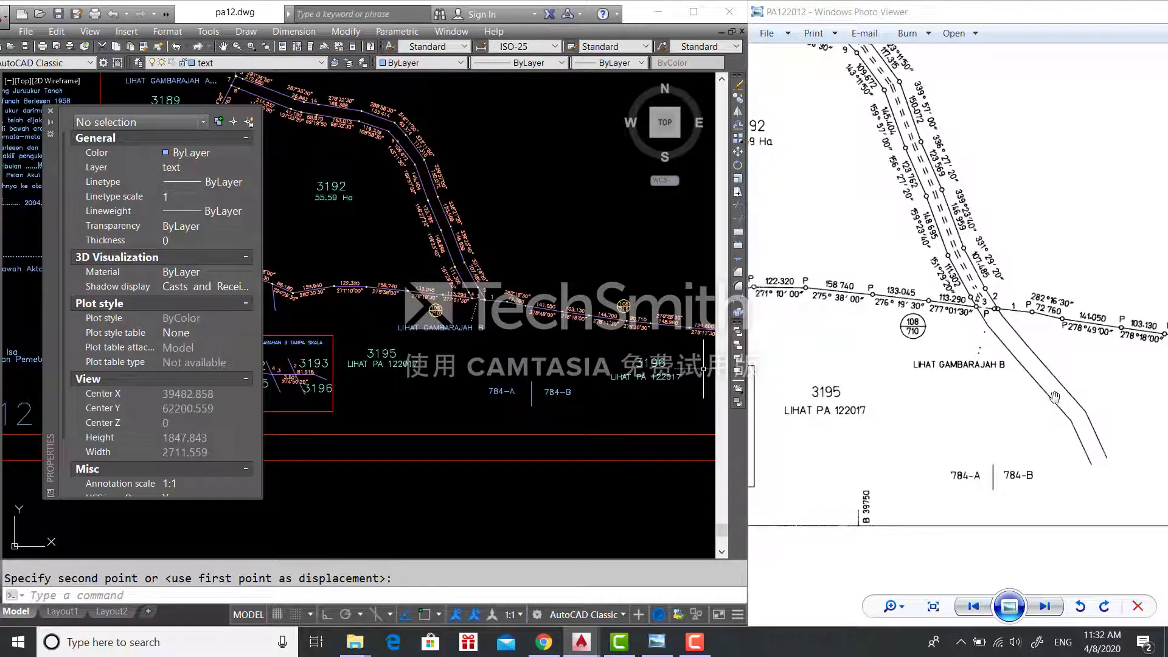
left_click(585, 405)
left_click(509, 387)
type("m")
key("Return")
left_click(564, 399)
left_click(486, 396)
scroll(559, 496, "down", 6)
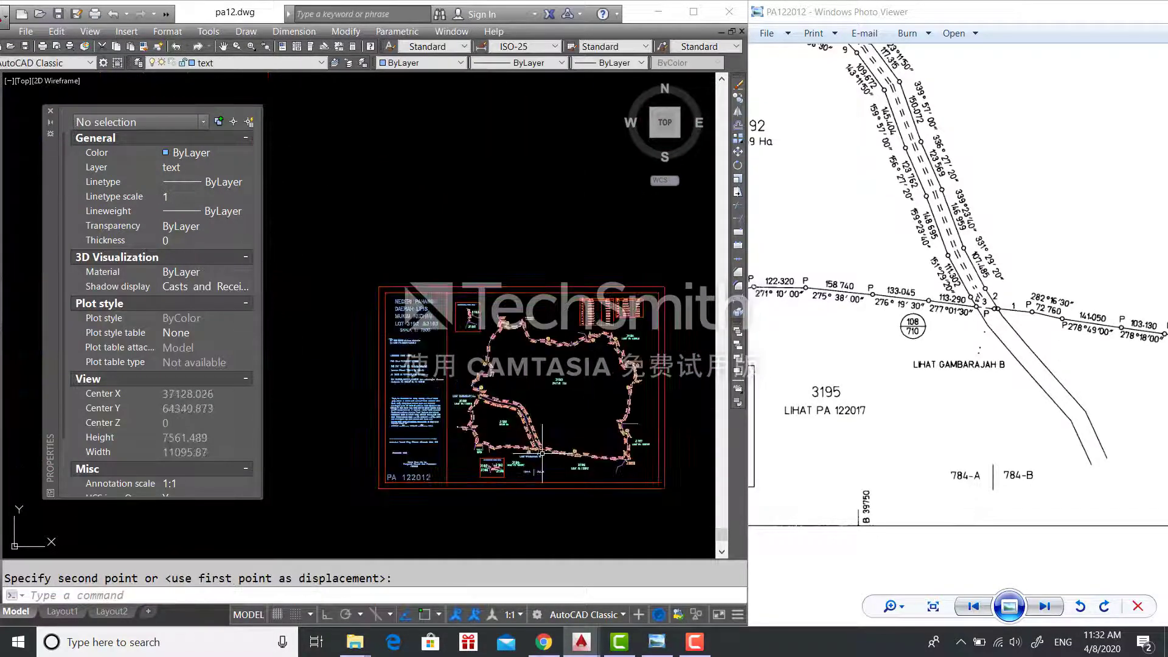
scroll(890, 429, "down", 3)
left_click_drag(791, 420, 1140, 422)
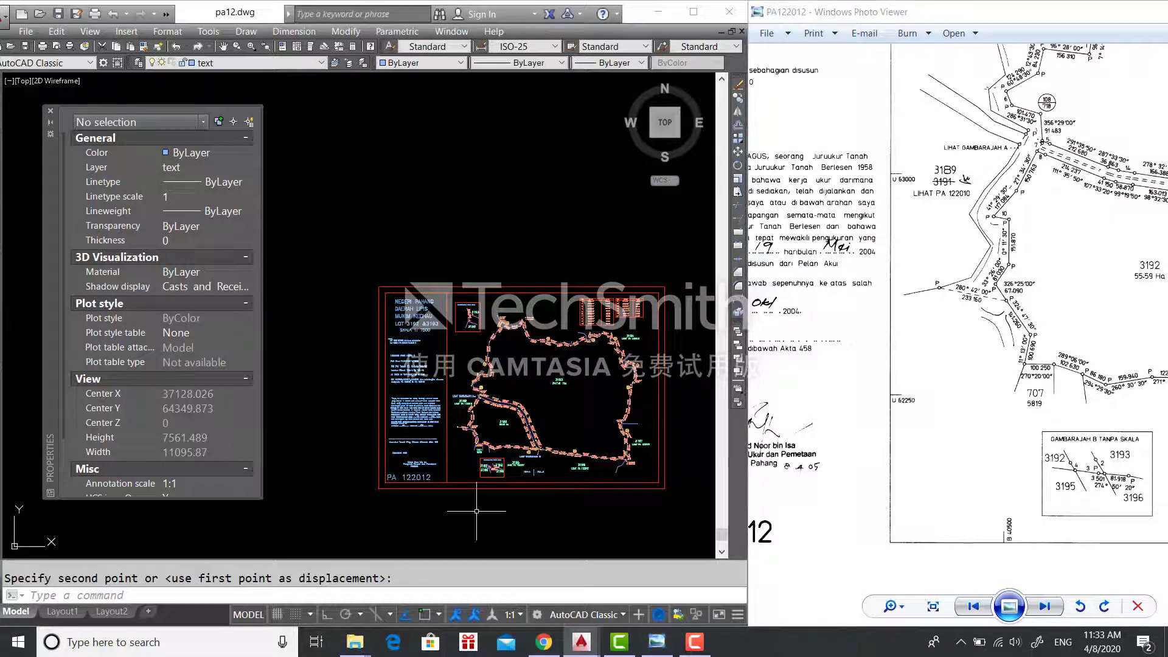
- Abandon a first offset attempt and check the reference scan's lower-right corner
type("o")
key("Return")
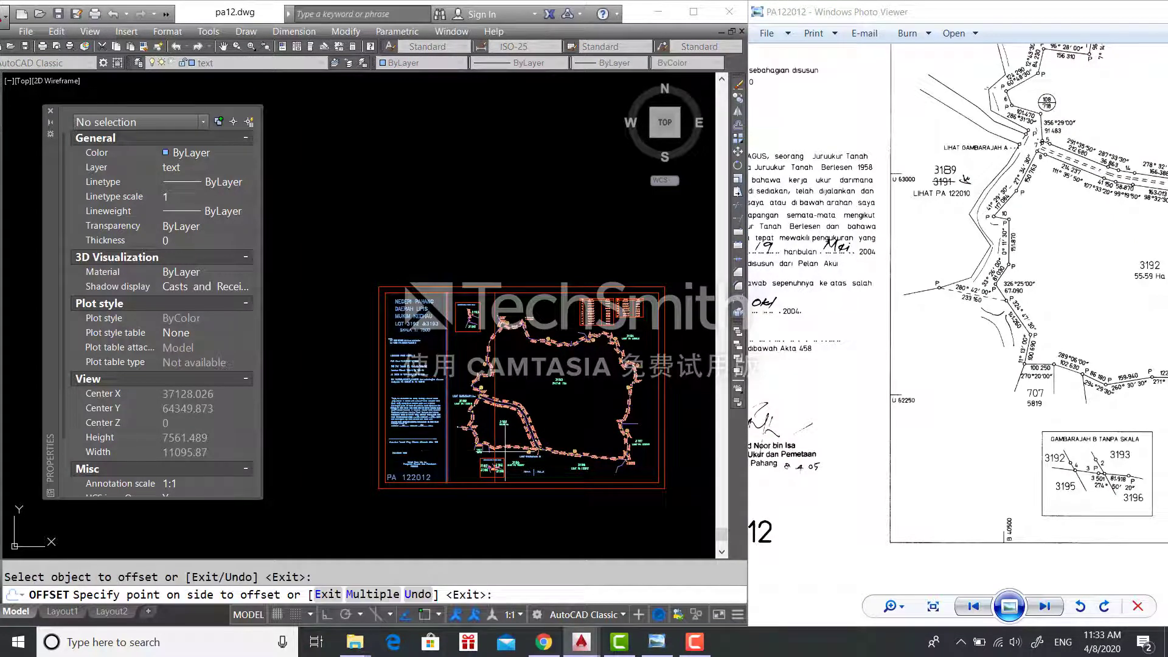
key("Escape")
left_click_drag(1144, 341, 1157, 443)
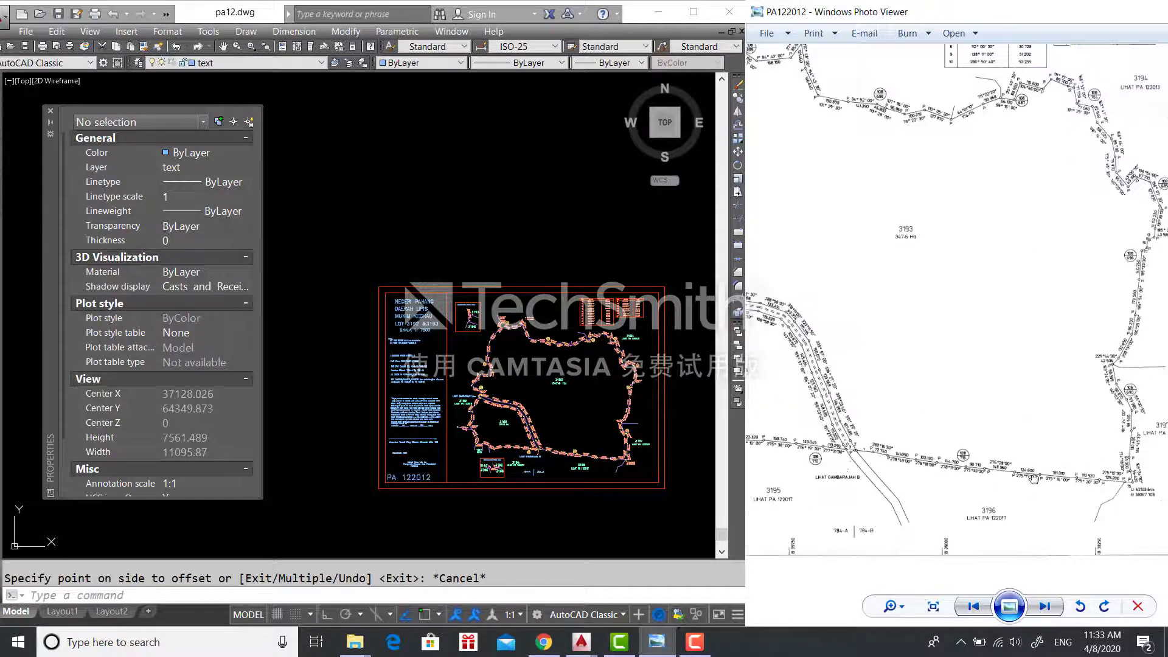
left_click_drag(1144, 389, 766, 262)
left_click_drag(1049, 243, 1049, 246)
scroll(905, 344, "up", 5)
left_click_drag(1132, 486, 863, 318)
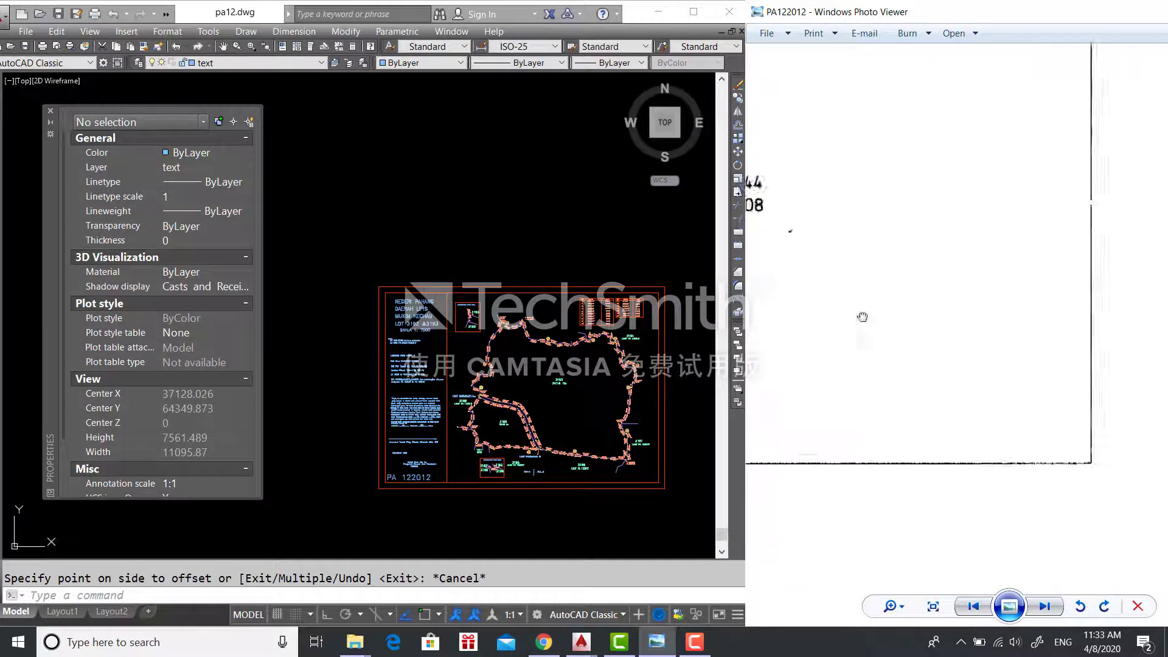
scroll(864, 318, "down", 4)
left_click(659, 461)
key("Escape")
- Explode the red frame polyline into separate lines
type("o")
key("Return")
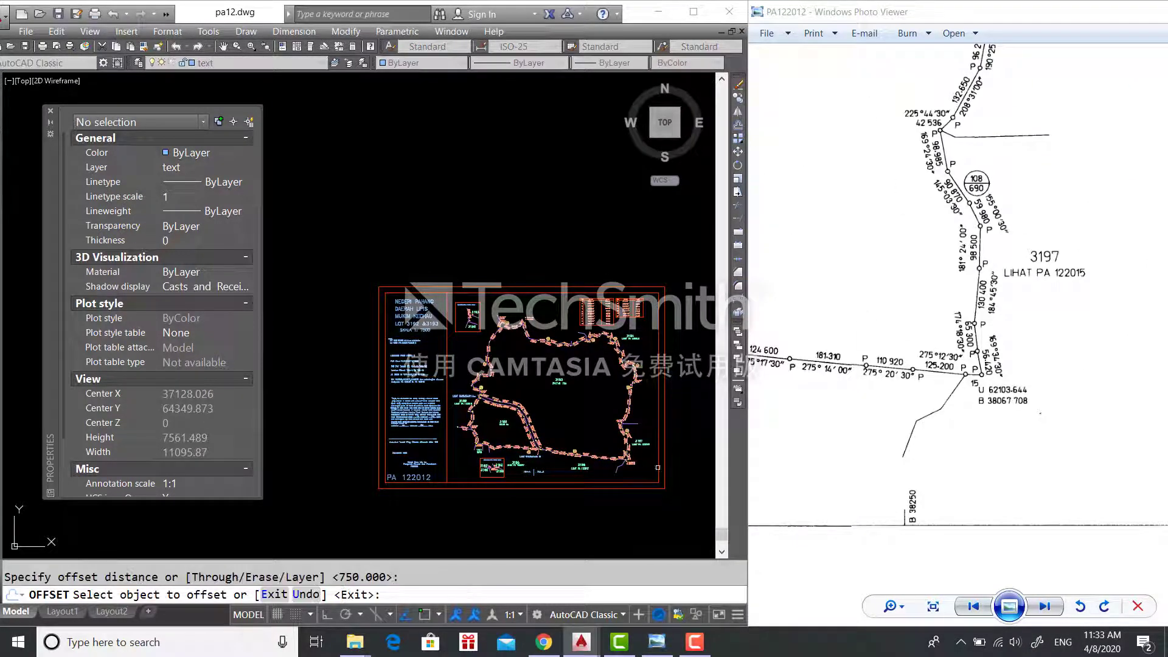
left_click(658, 468)
key("Escape")
left_click(659, 475)
type("explode")
key("Return")
- Offset the right frame line inward twice at 750 to form vertical grid lines
left_click(658, 462)
type("o")
key("Return")
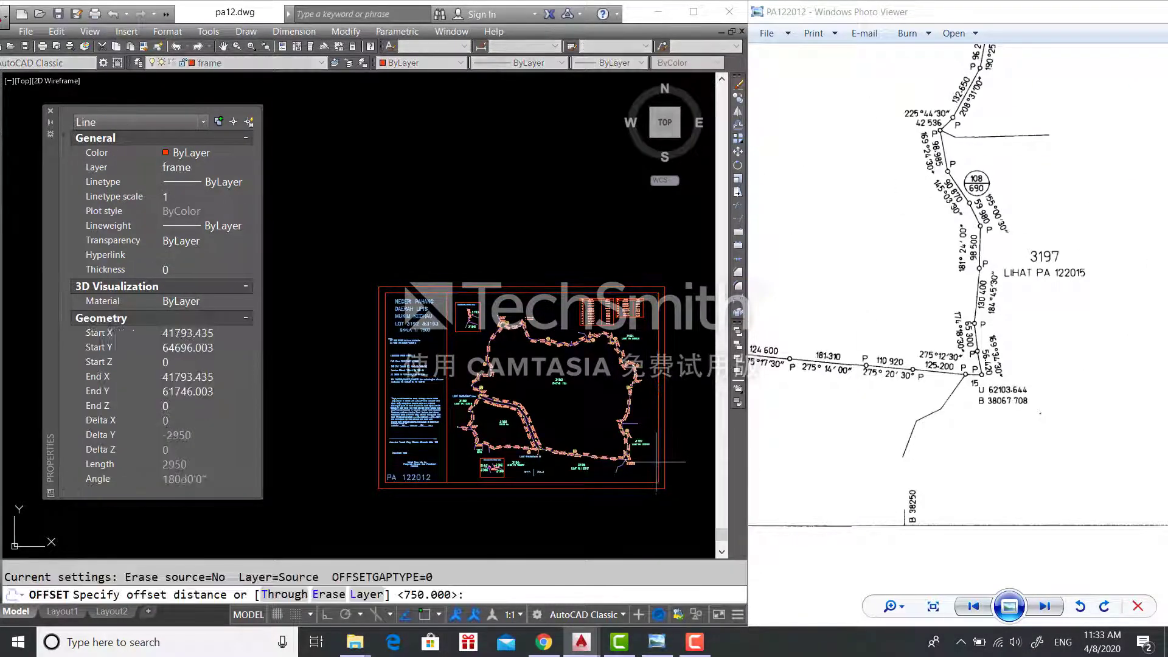
key("Return")
left_click(659, 462)
left_click(630, 460)
left_click(630, 461)
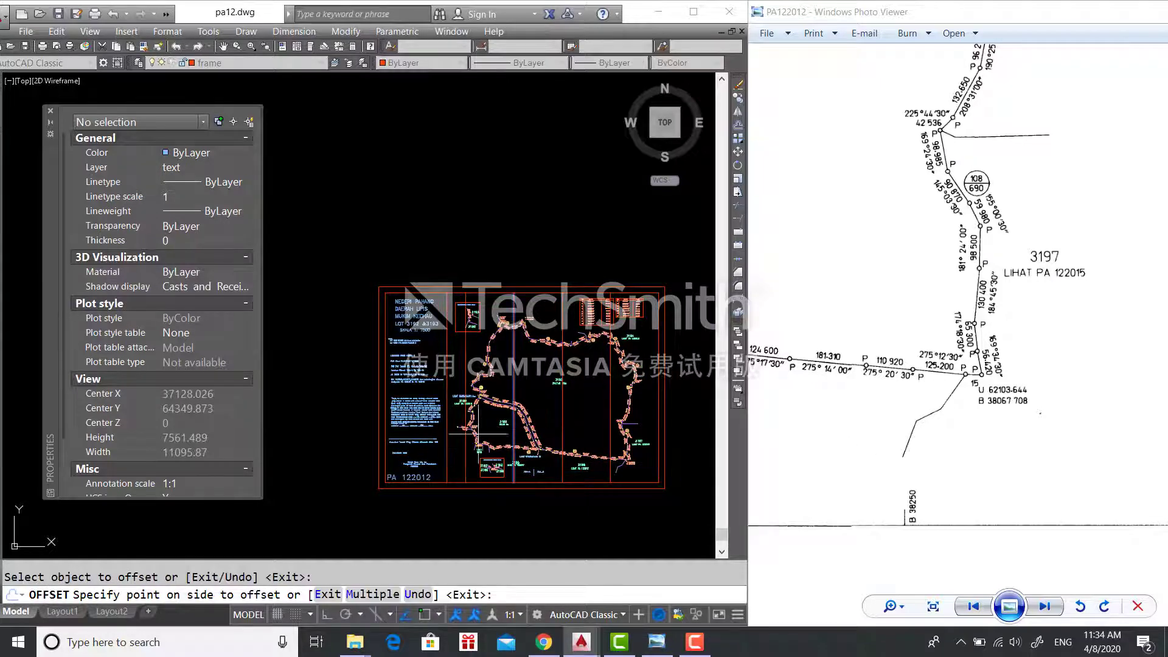
left_click(478, 433)
- Offset the bottom frame line upward at 750 to add a horizontal grid line
scroll(810, 444, "down", 5)
left_click_drag(809, 444, 911, 457)
scroll(518, 395, "up", 2)
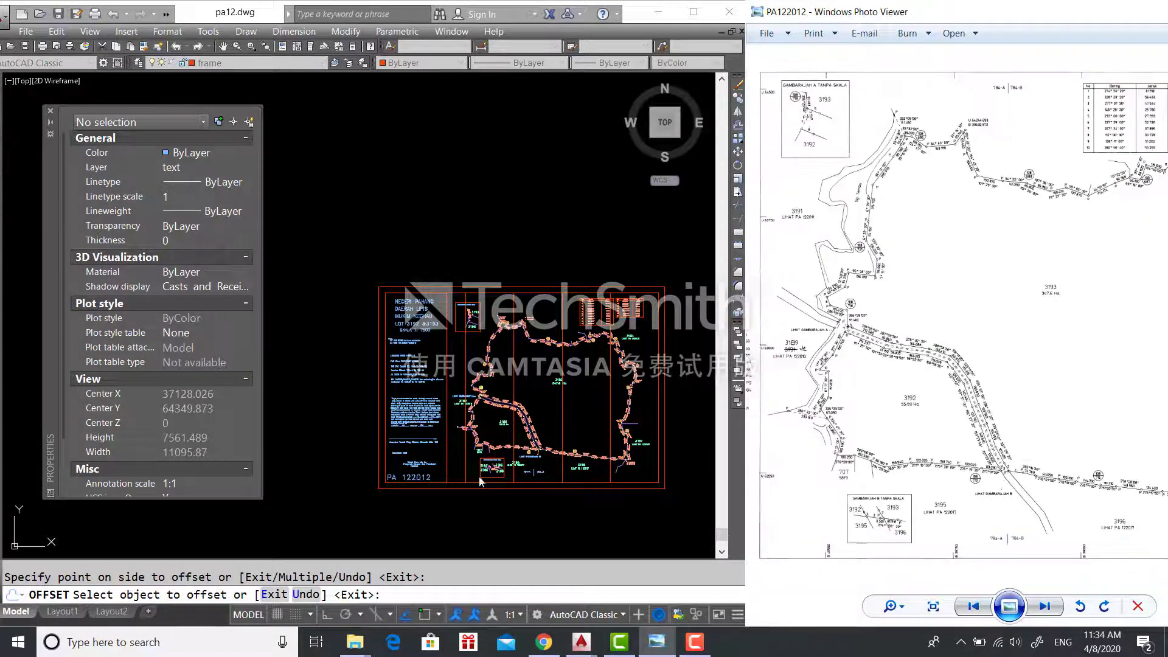
left_click(575, 469)
left_click(572, 483)
left_click(571, 435)
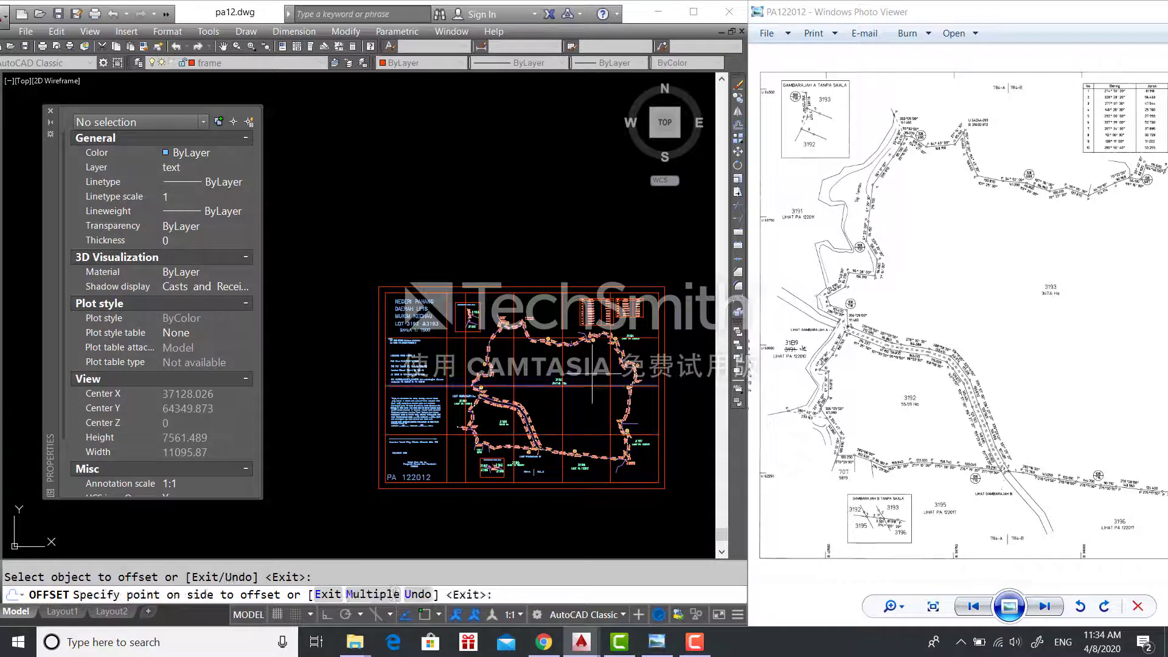
left_click(474, 337)
key("Escape")
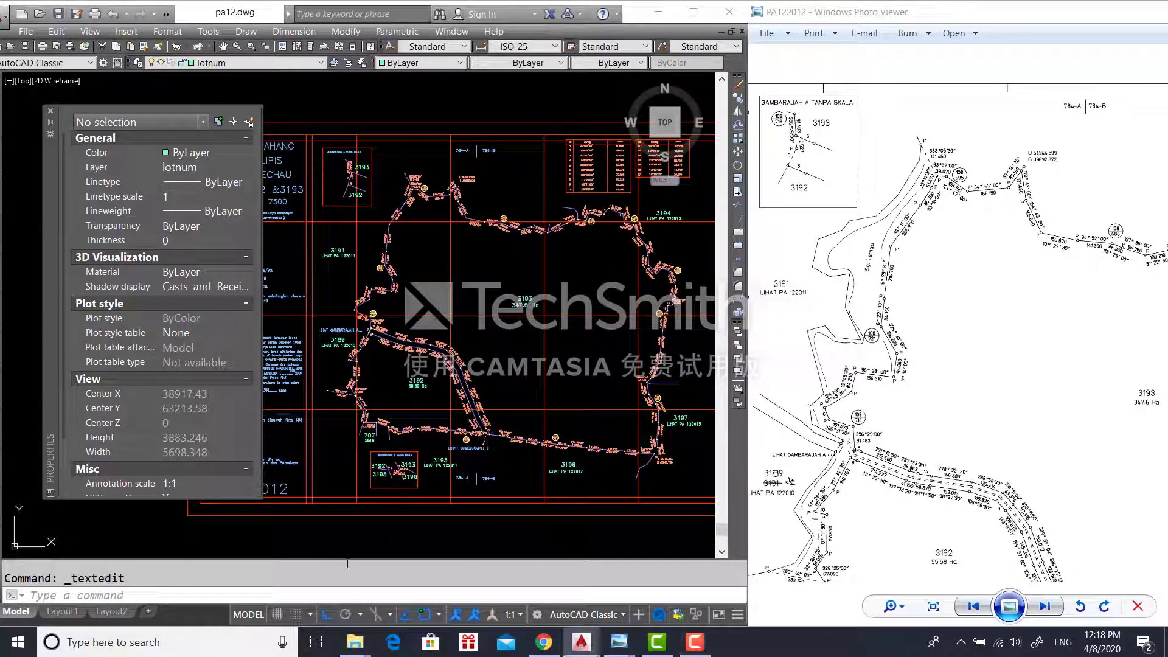
- Trim the offset grid lines inside the plan near lot 3193 with a crossing window
type("tr")
key("Return")
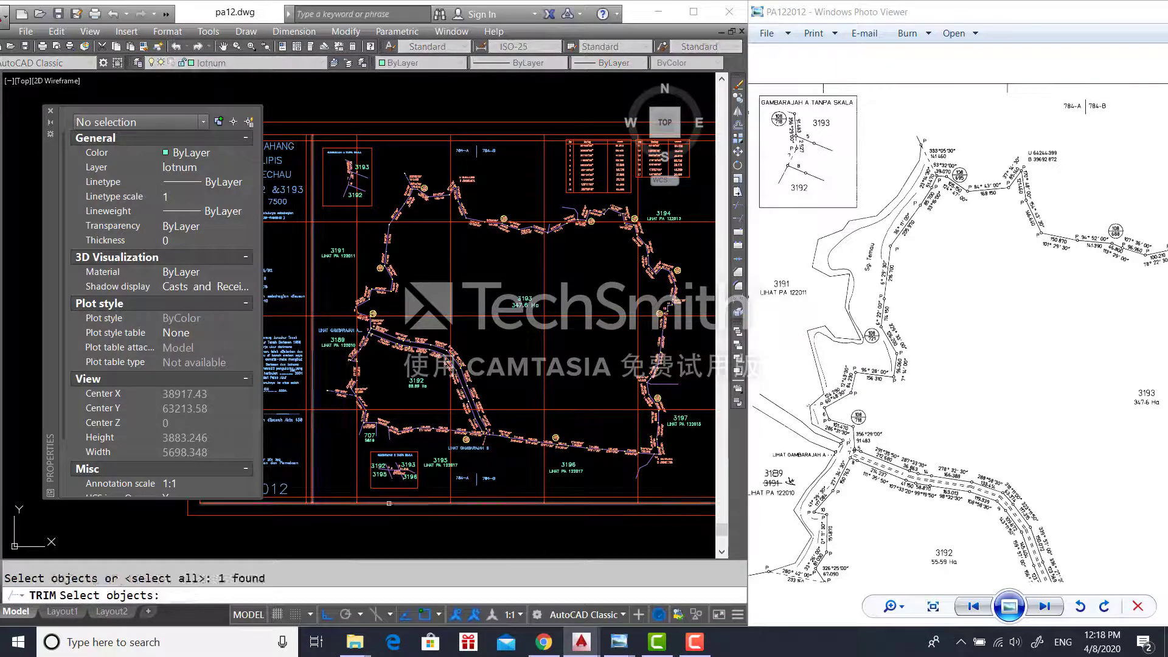
middle_click_drag(442, 203, 380, 250)
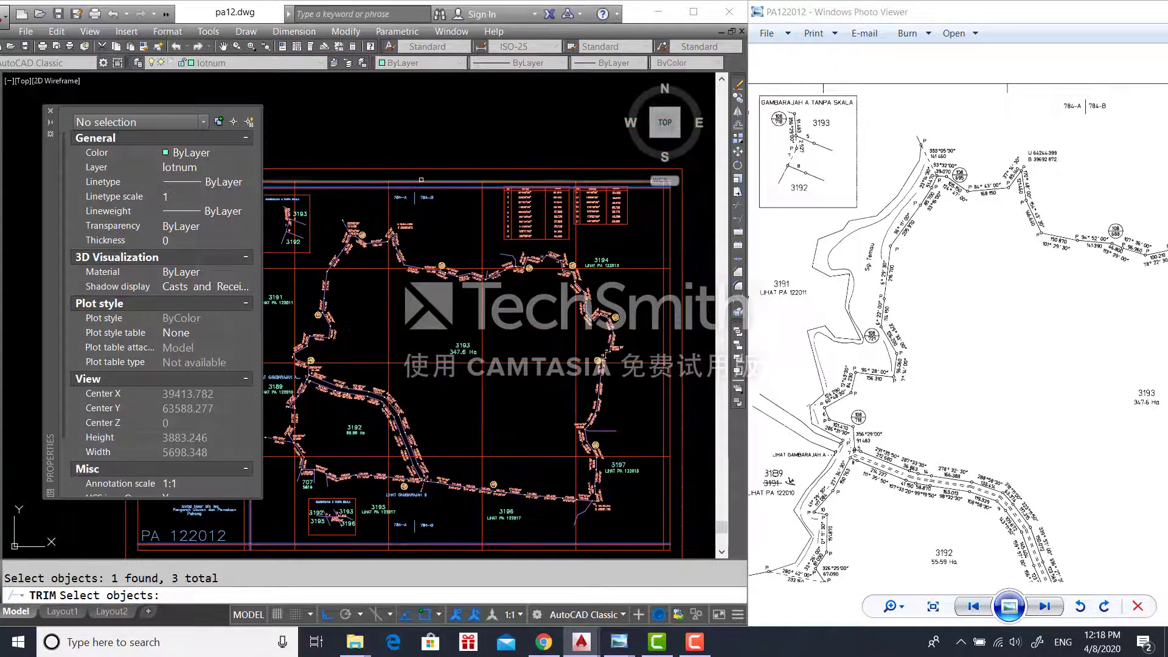
left_click(650, 478)
left_click(582, 392)
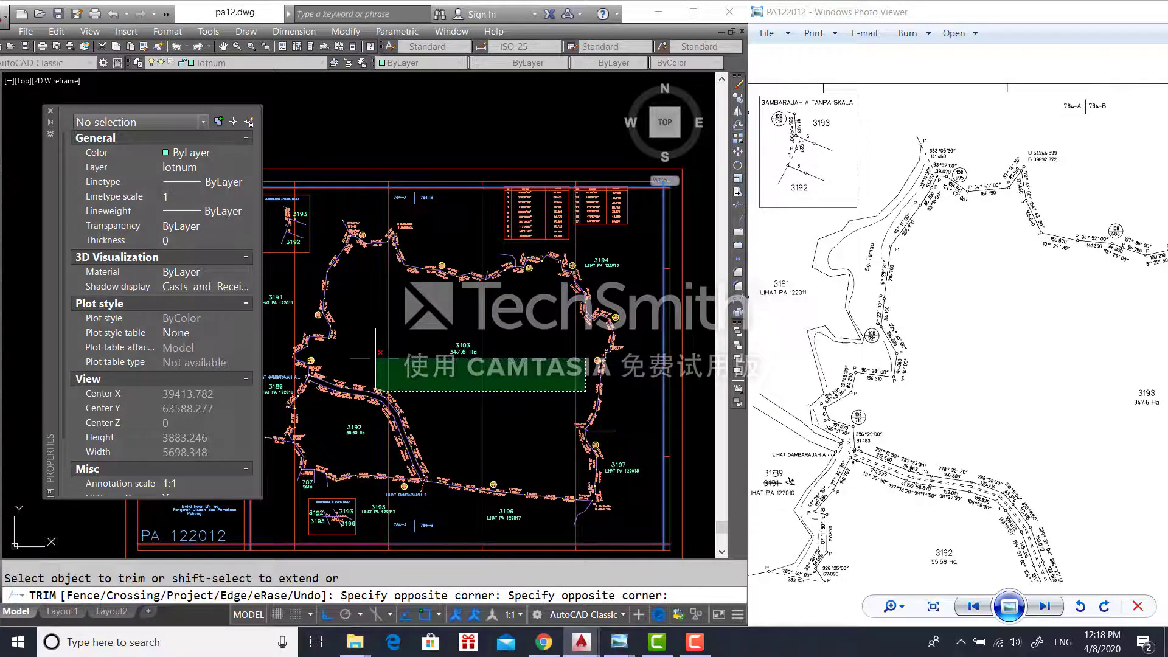
left_click(429, 363)
middle_click_drag(295, 316, 452, 342)
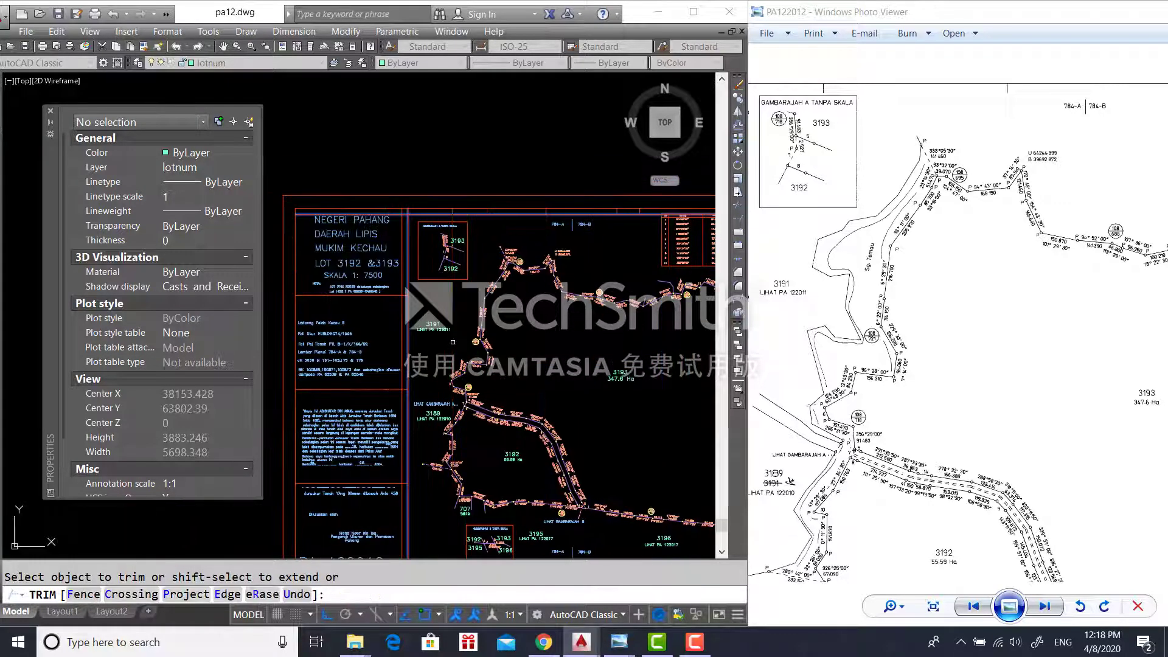
key("Escape")
- Trim the grid line running through the notes column
key("Return")
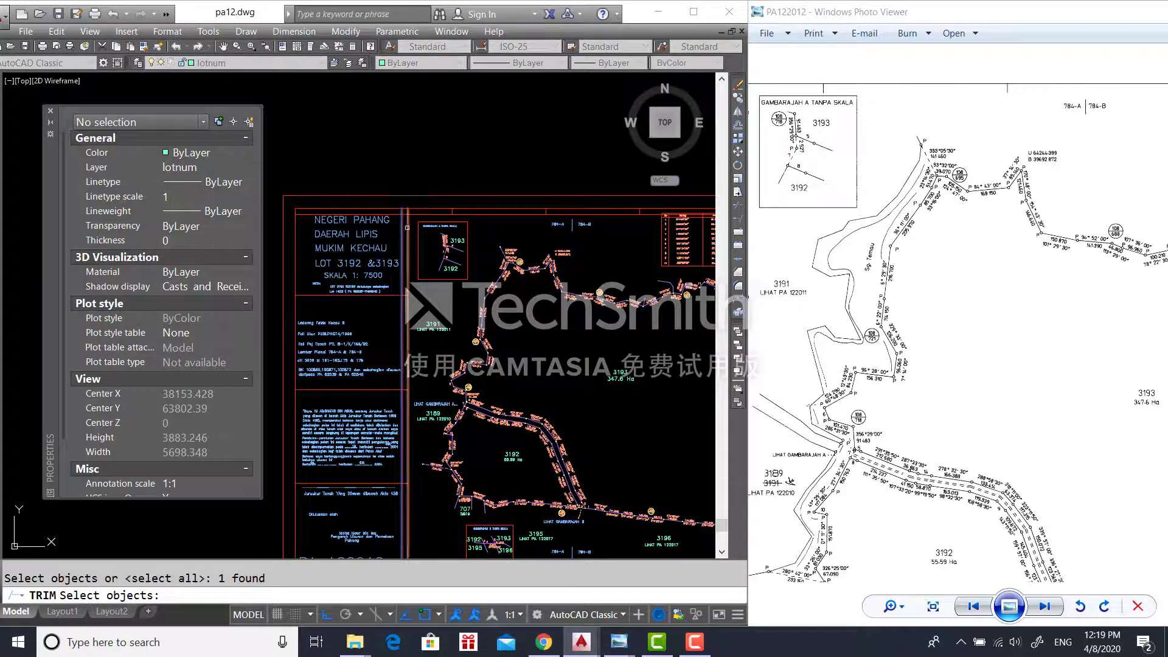
left_click(381, 404)
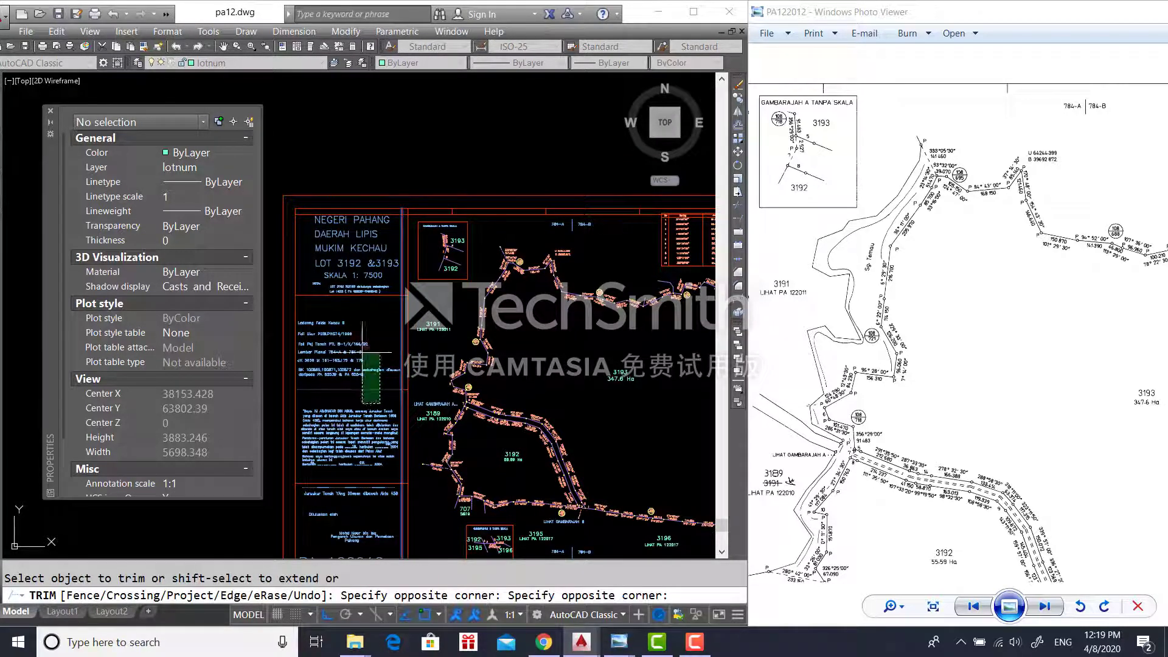
left_click(362, 323)
middle_click_drag(353, 463, 369, 386)
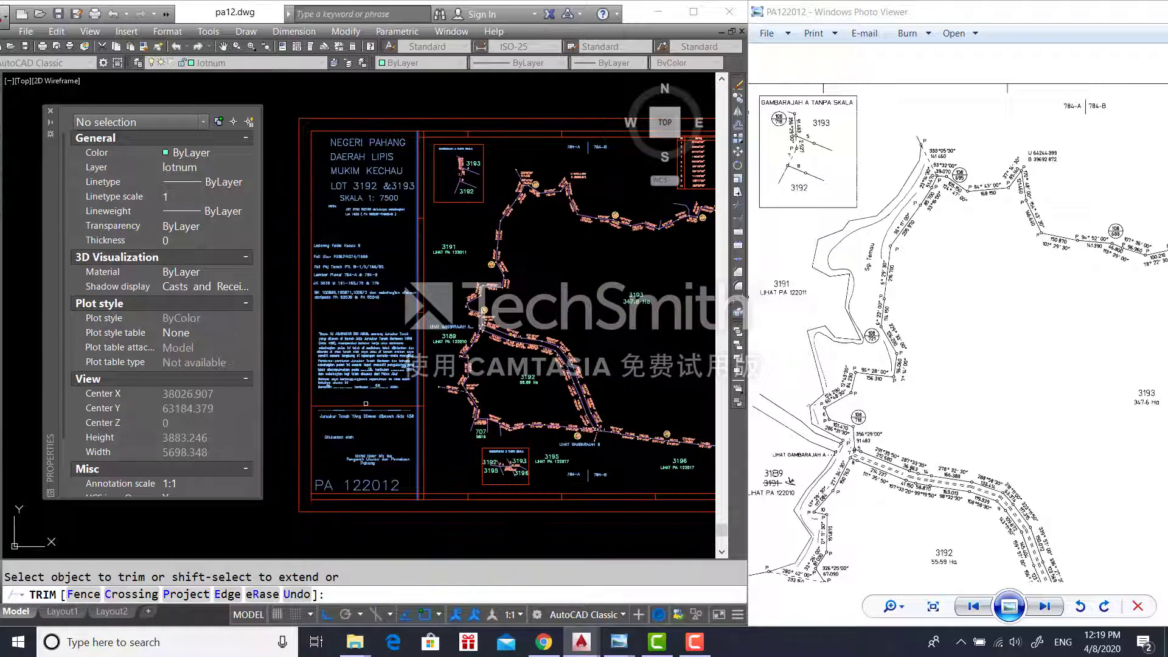
middle_click_drag(459, 461, 383, 448)
key("Return")
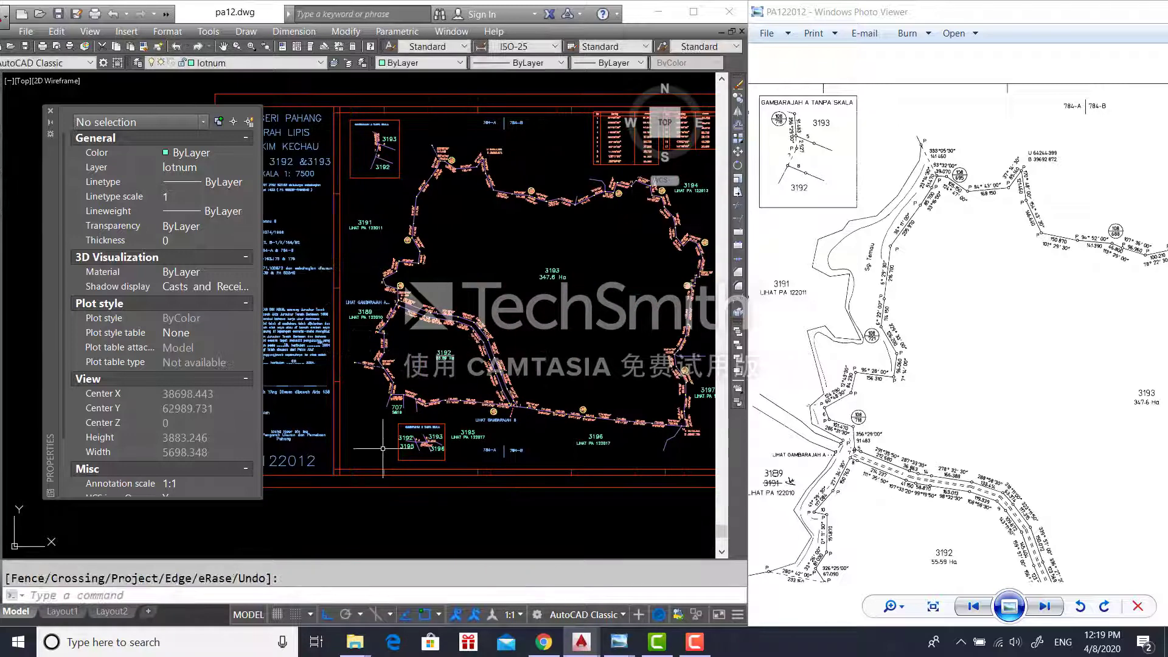
- Erase the inner vertical frame line and the top inner frame line
left_click(339, 449)
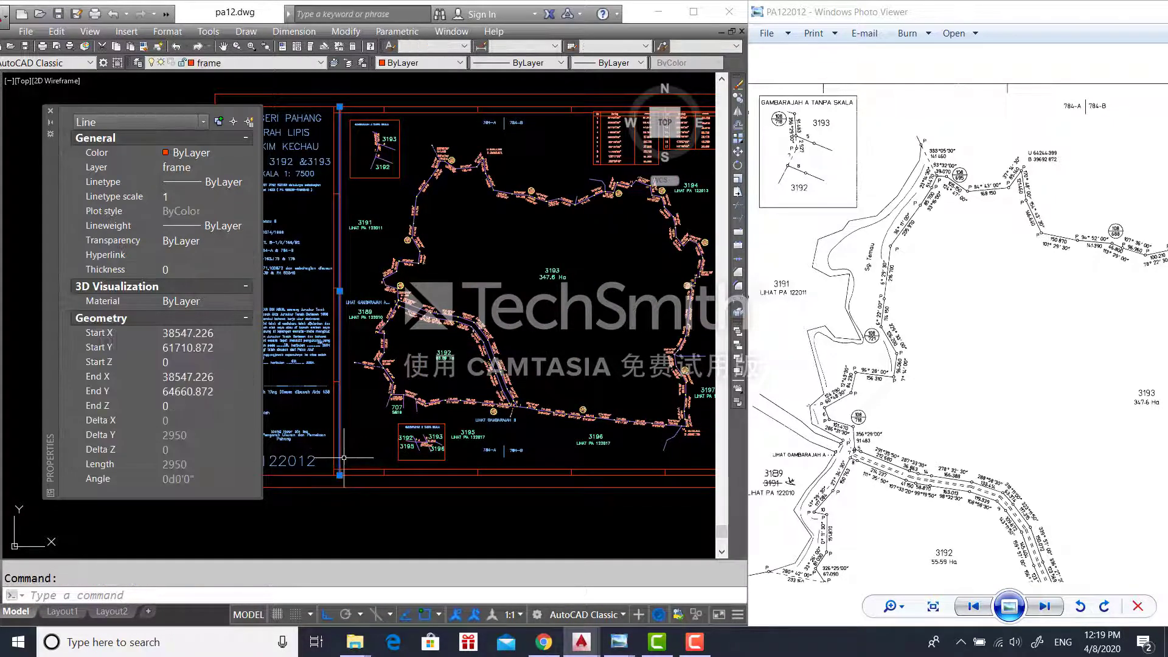
key("Delete")
left_click(465, 114)
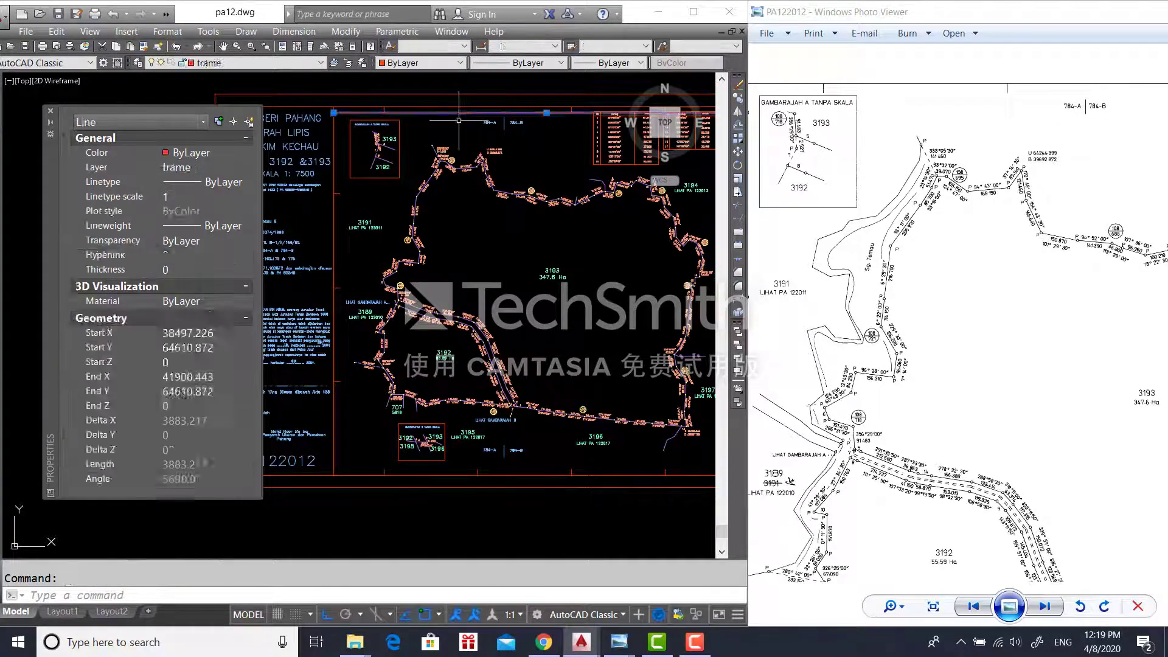
key("Delete")
middle_click_drag(673, 387, 426, 427)
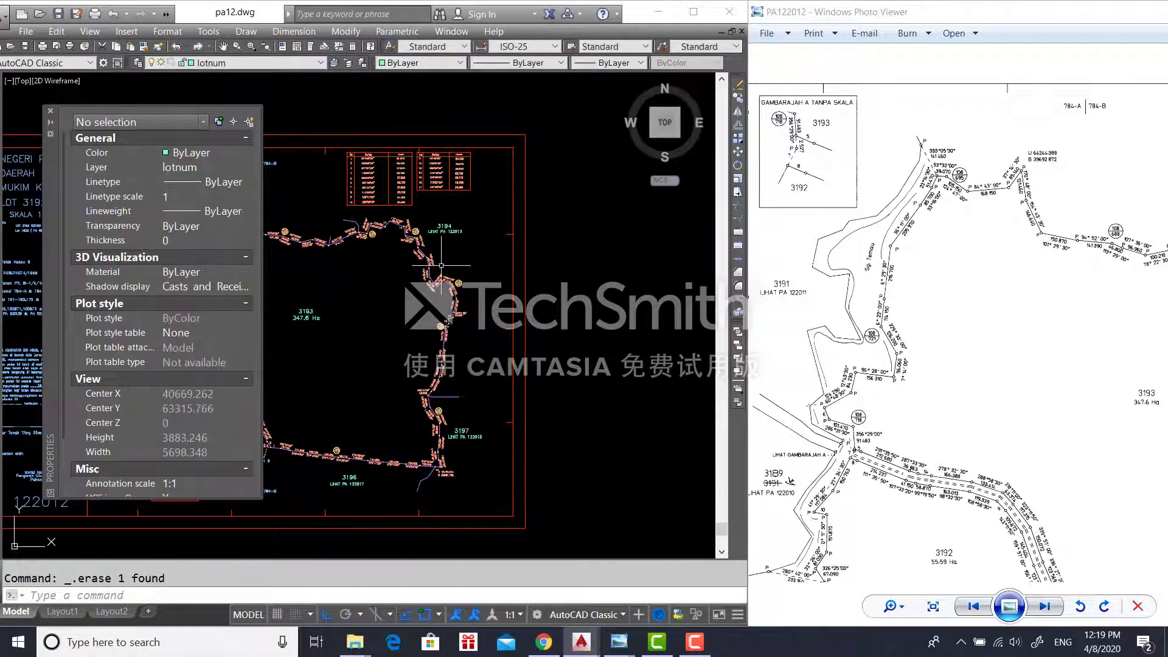
middle_click_drag(441, 265, 510, 401)
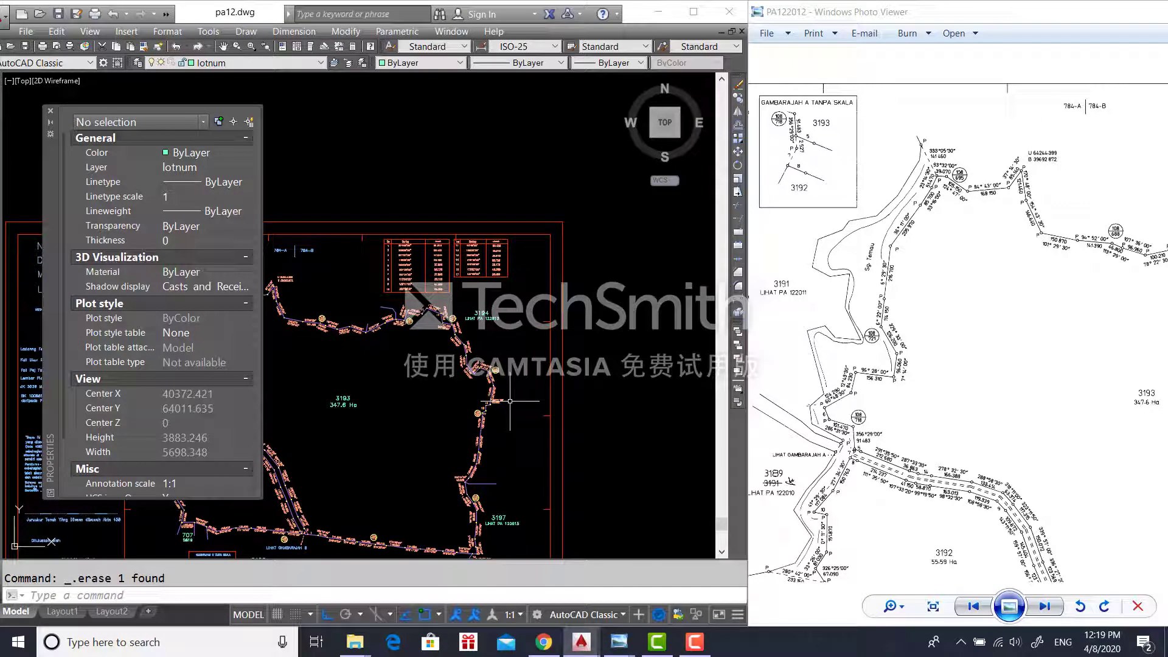
- Window-select bearing table entries, undoing an accidental stretch of 328°28'20"
left_click(501, 284)
left_click(411, 250)
scroll(471, 266, "up", 6)
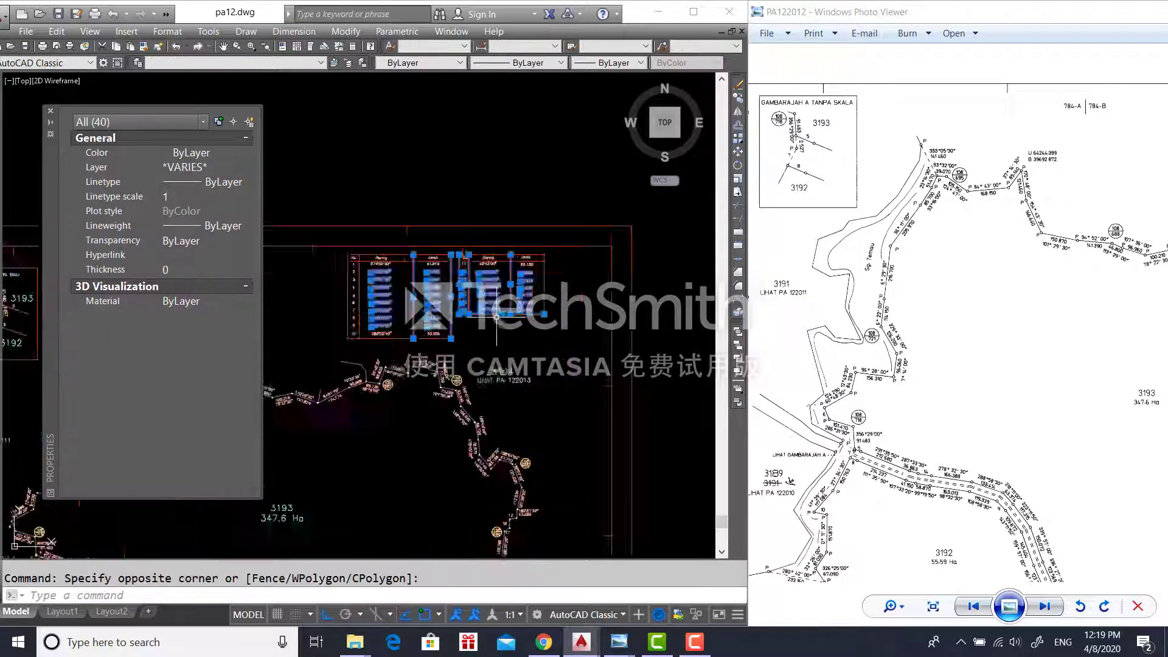
left_click(577, 348)
left_click(351, 165)
left_click(627, 257)
left_click(426, 154)
middle_click_drag(414, 292, 581, 382)
left_click(581, 439)
left_click(284, 336)
left_click(416, 472)
left_click(348, 436)
left_click(495, 491)
left_click(287, 427)
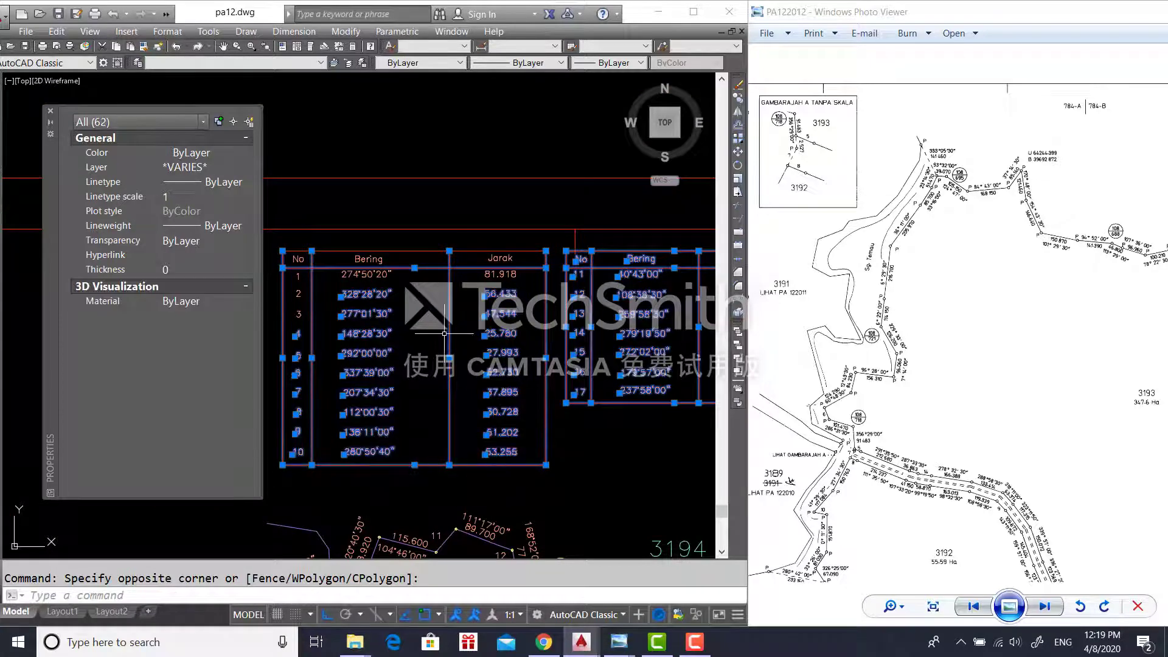
left_click(416, 299)
left_click(350, 249)
left_click(532, 313)
left_click(484, 258)
left_click(341, 296)
left_click(277, 242)
key("ctrl+z")
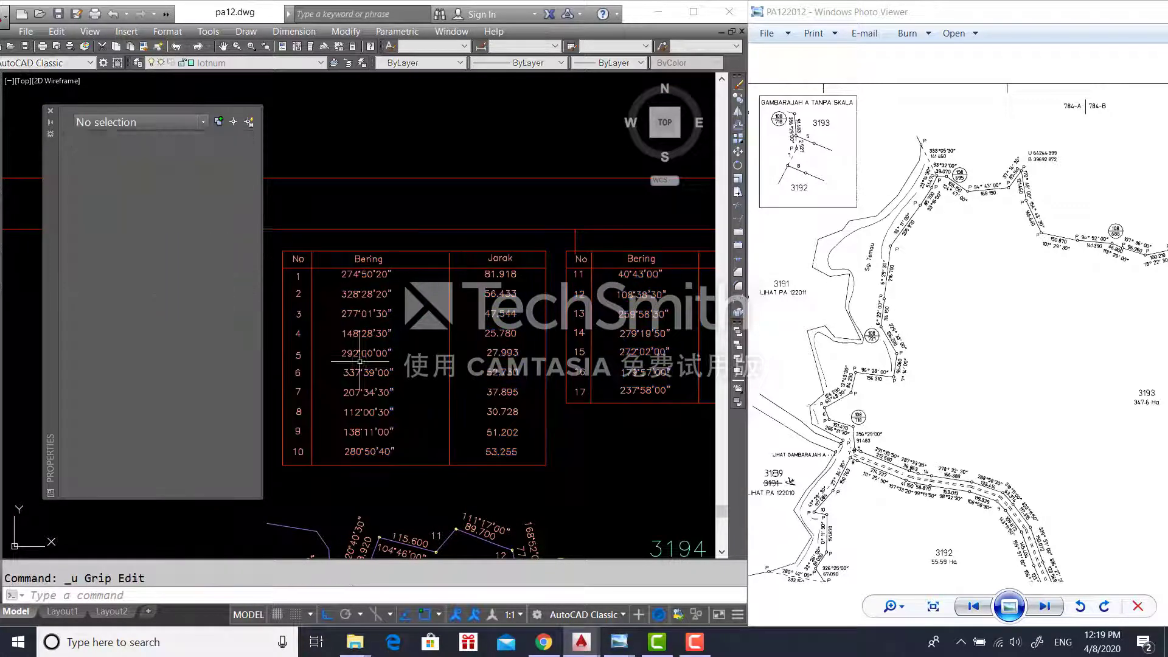
- Crossing-select both No/Bering/Jarak bearing tables completely
left_click(627, 497)
left_click(280, 246)
left_click(558, 345)
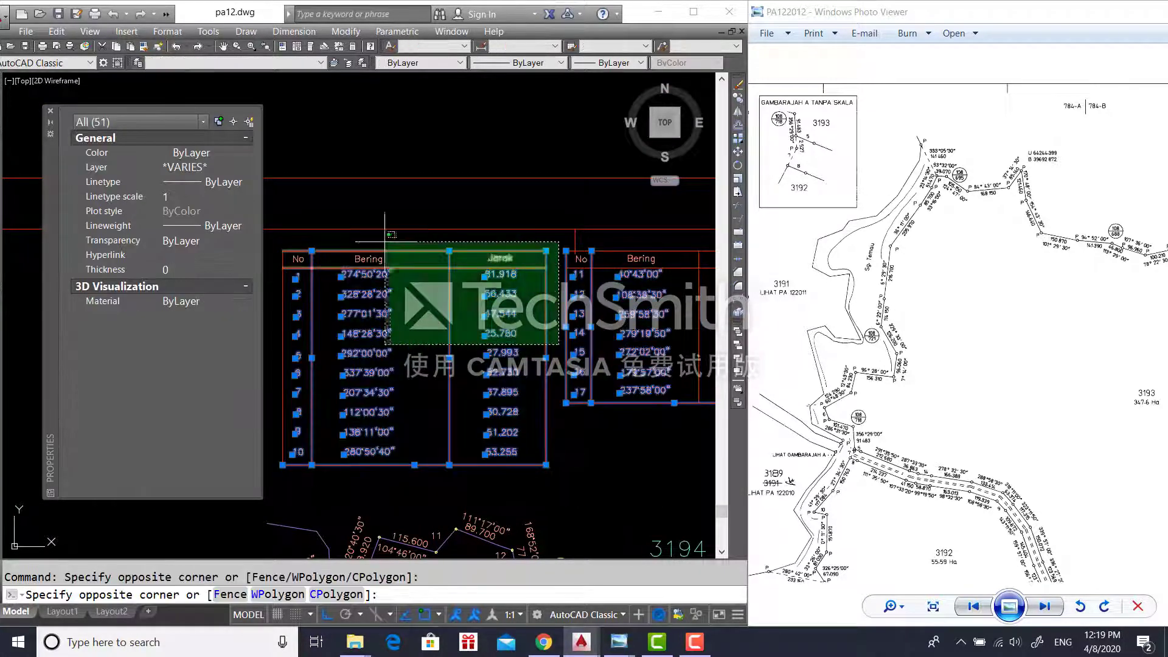
left_click(277, 236)
middle_click_drag(499, 340, 345, 324)
left_click(649, 428)
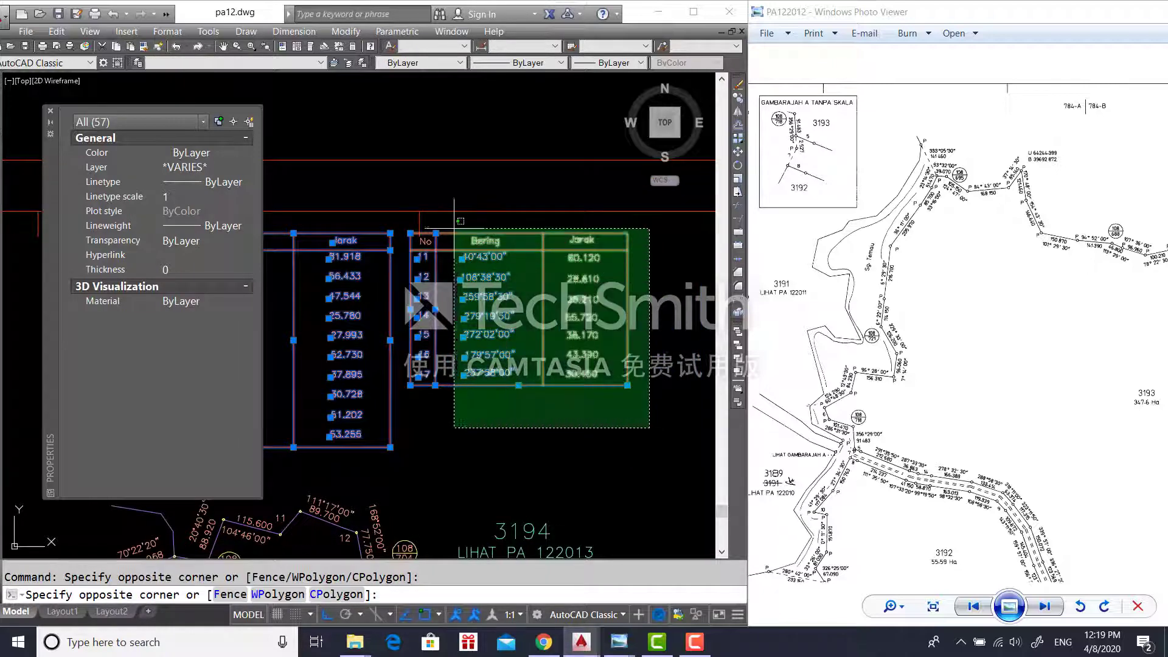
left_click(424, 241)
left_click(387, 237)
- Start moving the tables with M, using the table corner as base point
type("M")
key("Return")
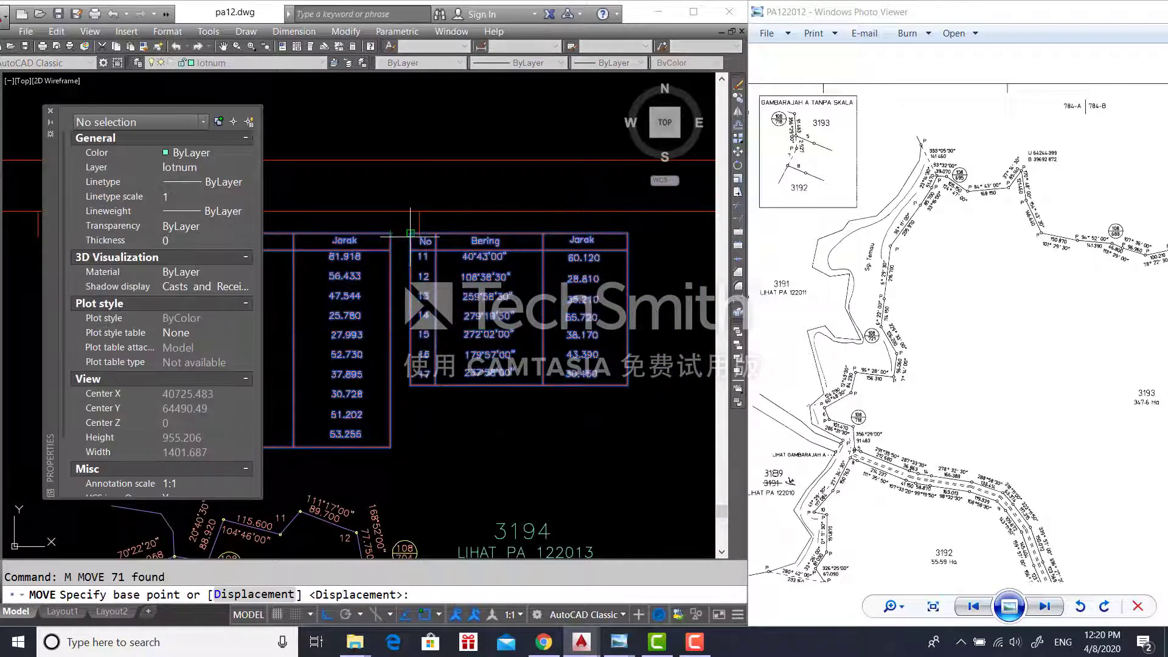
left_click(411, 233)
scroll(608, 328, "down", 2)
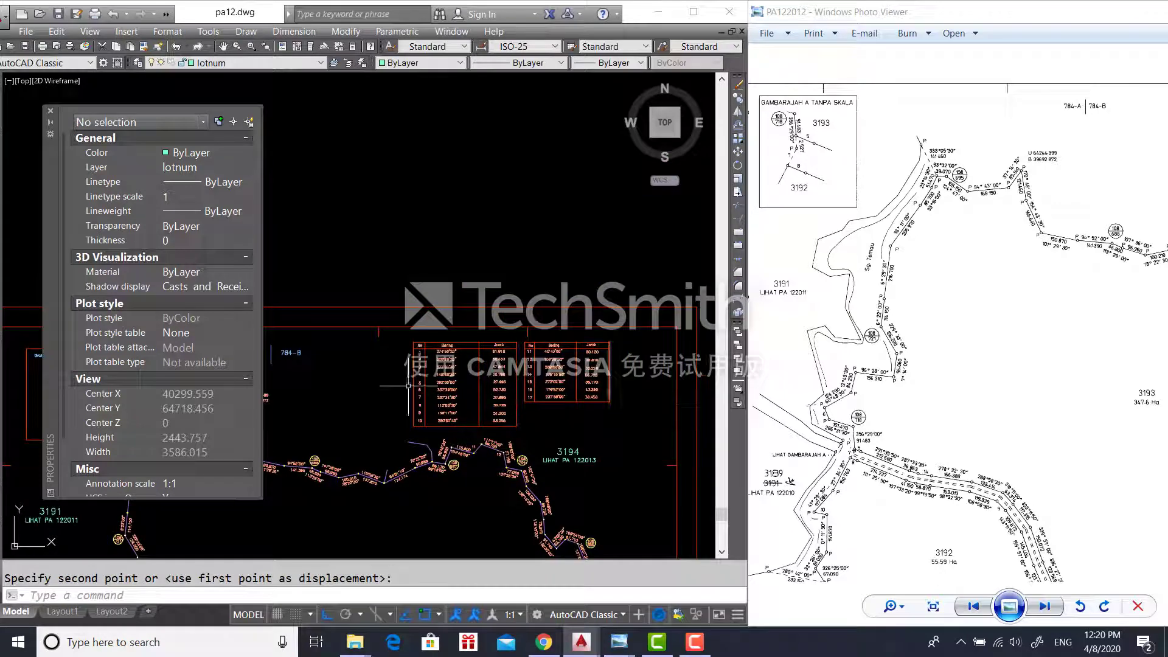
- Compare the reference plan's inset and locate the 108/718 circle in the drawing
middle_click_drag(409, 386, 746, 413)
left_click(976, 359)
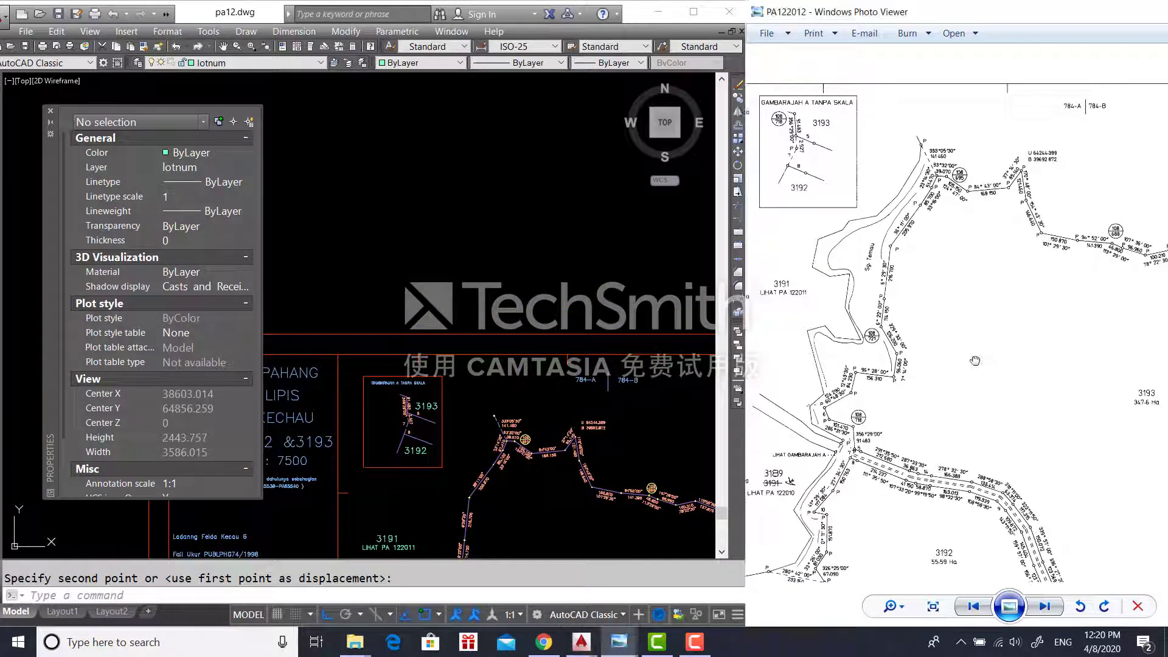
left_click_drag(851, 149, 882, 154)
left_click_drag(886, 453, 923, 407)
scroll(855, 105, "up", 3)
scroll(777, 301, "down", 1)
scroll(685, 385, "down", 1)
left_click(567, 503)
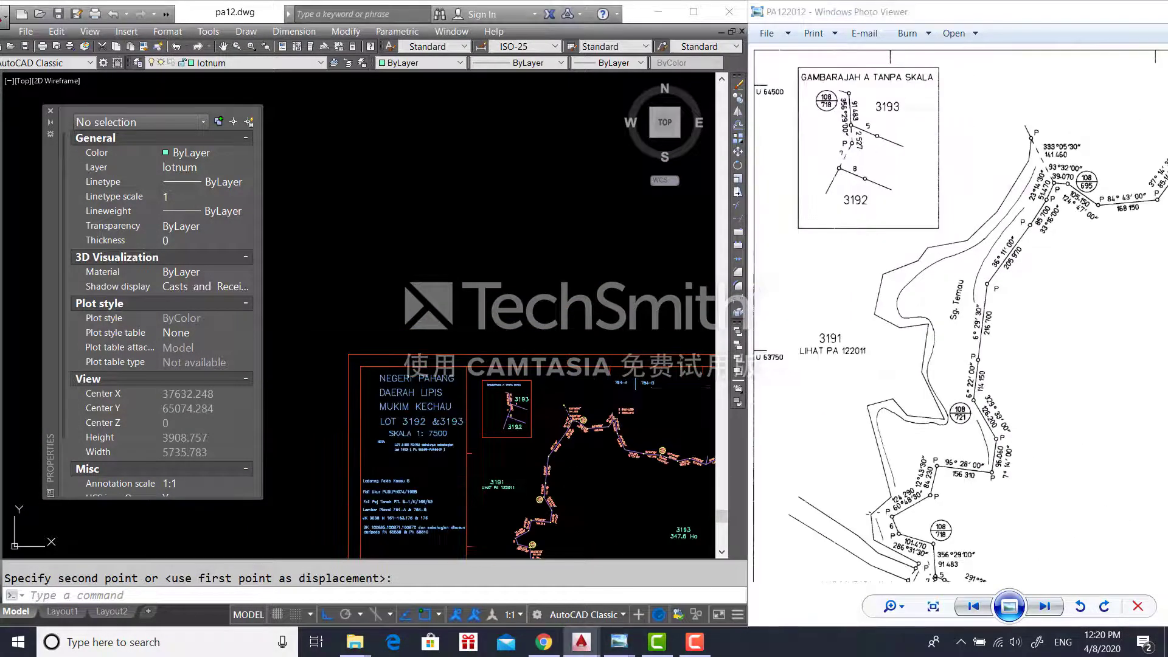
middle_click_drag(568, 503, 544, 316)
scroll(536, 333, "up", 3)
- Copy the 108/718 boundary-mark symbol into the Gambarajah A inset beside lot 3193
left_click(449, 416)
left_click(441, 429)
left_click(464, 449)
left_click(424, 417)
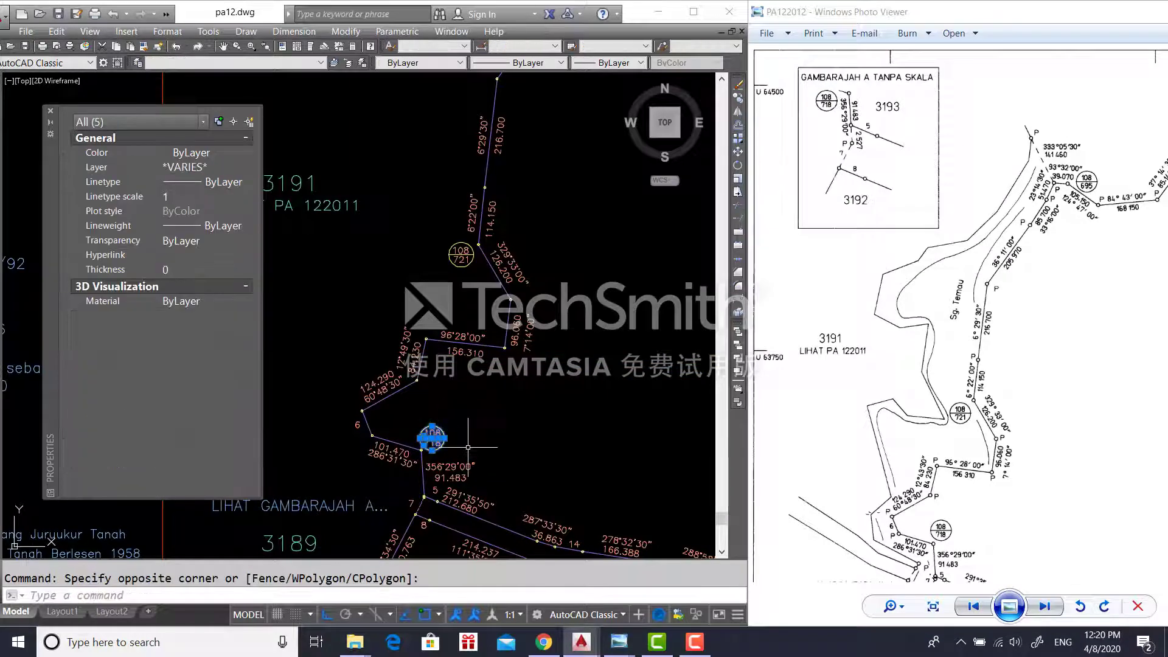
scroll(365, 463, "up", 3)
type("co")
key("Return")
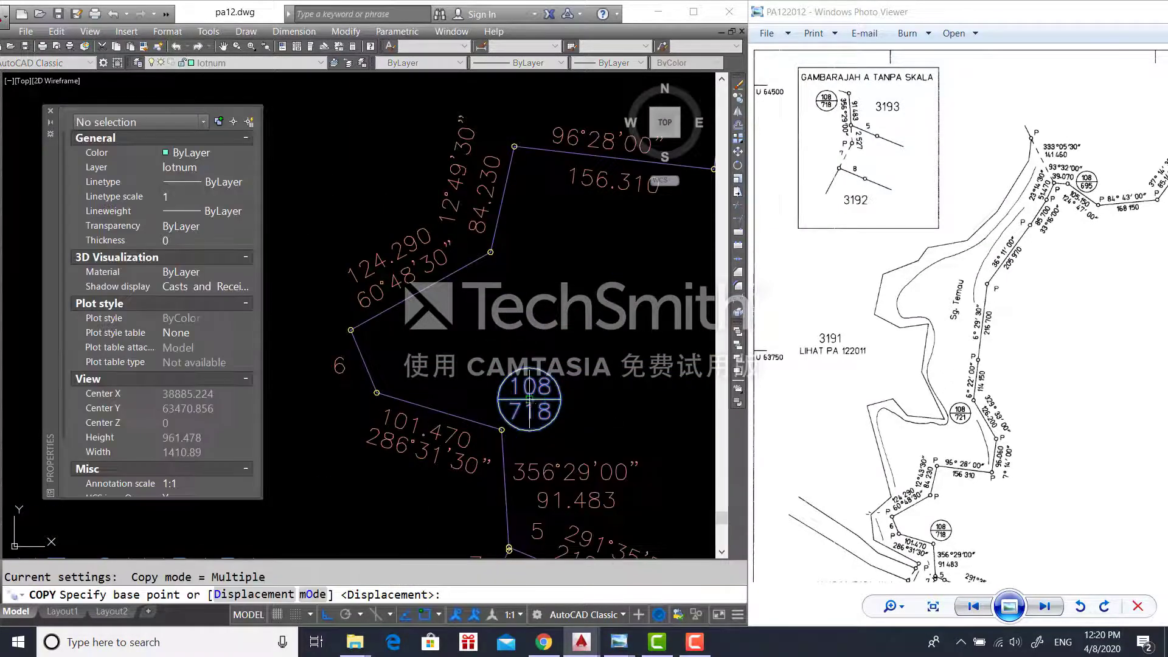
left_click(530, 399)
scroll(511, 371, "down", 5)
middle_click_drag(481, 387, 494, 599)
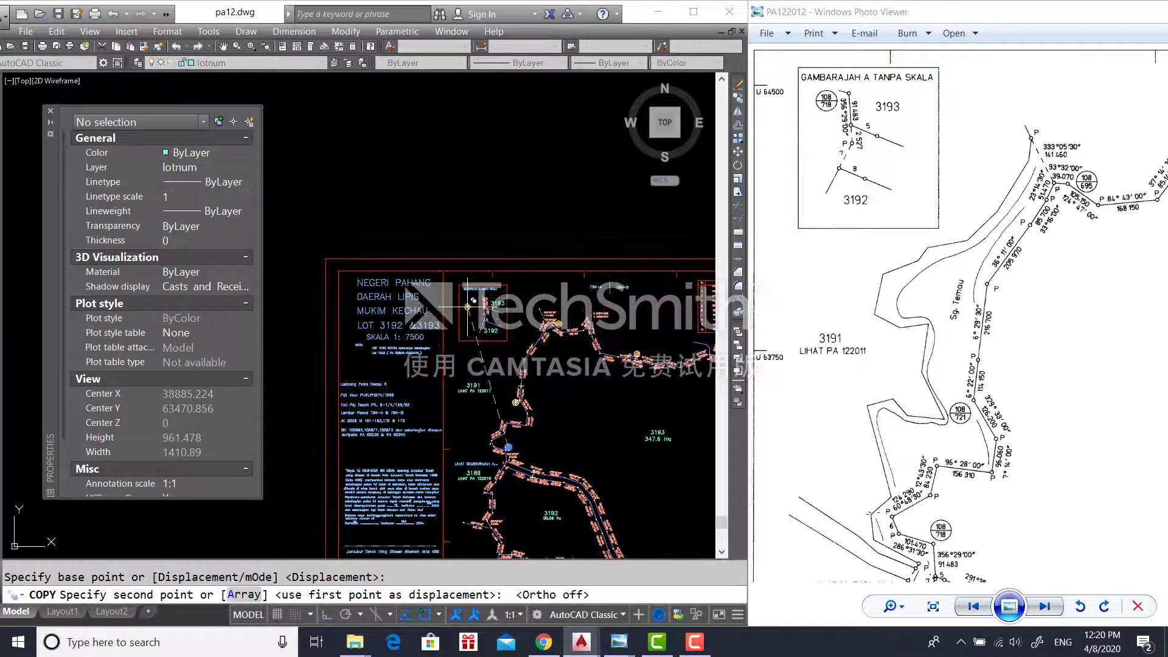
scroll(467, 307, "up", 3)
left_click(503, 272)
key("Escape")
- Copy the station circle from the lot boundary into the Gambarajah A inset
scroll(538, 396, "down", 1)
middle_click_drag(543, 368, 482, 273)
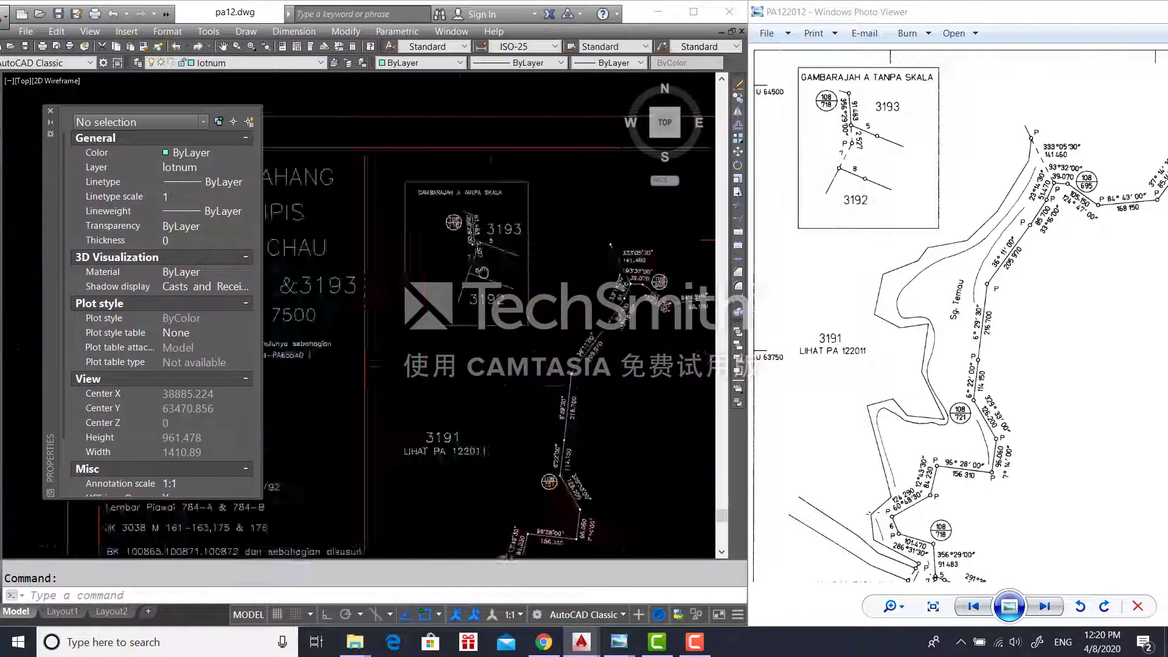
scroll(633, 408, "up", 3)
left_click(636, 412)
type("co")
key("Return")
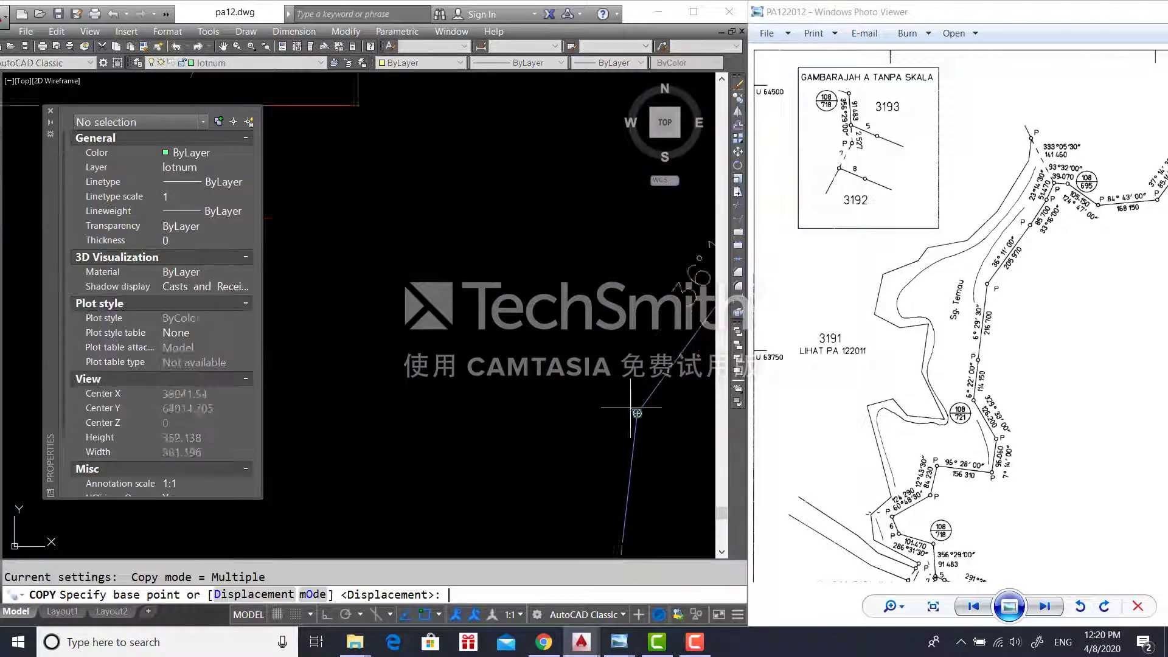
scroll(631, 408, "up", 2)
left_click(643, 417)
scroll(456, 371, "down", 3)
middle_click_drag(341, 134, 584, 475)
scroll(445, 261, "up", 2)
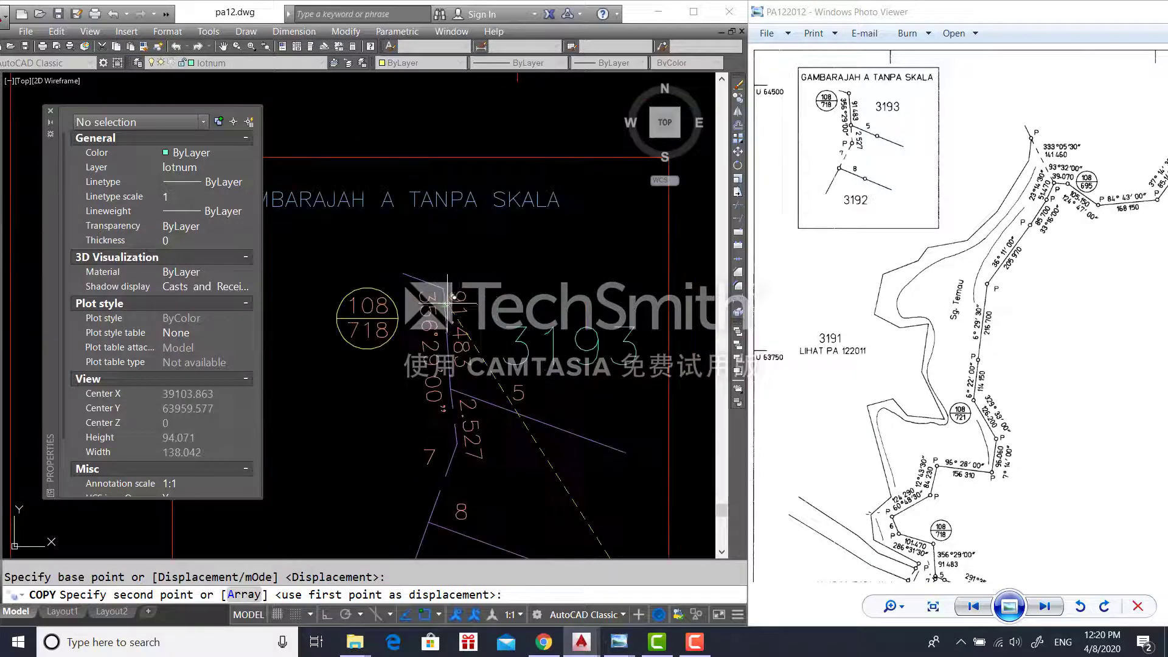
left_click(440, 292)
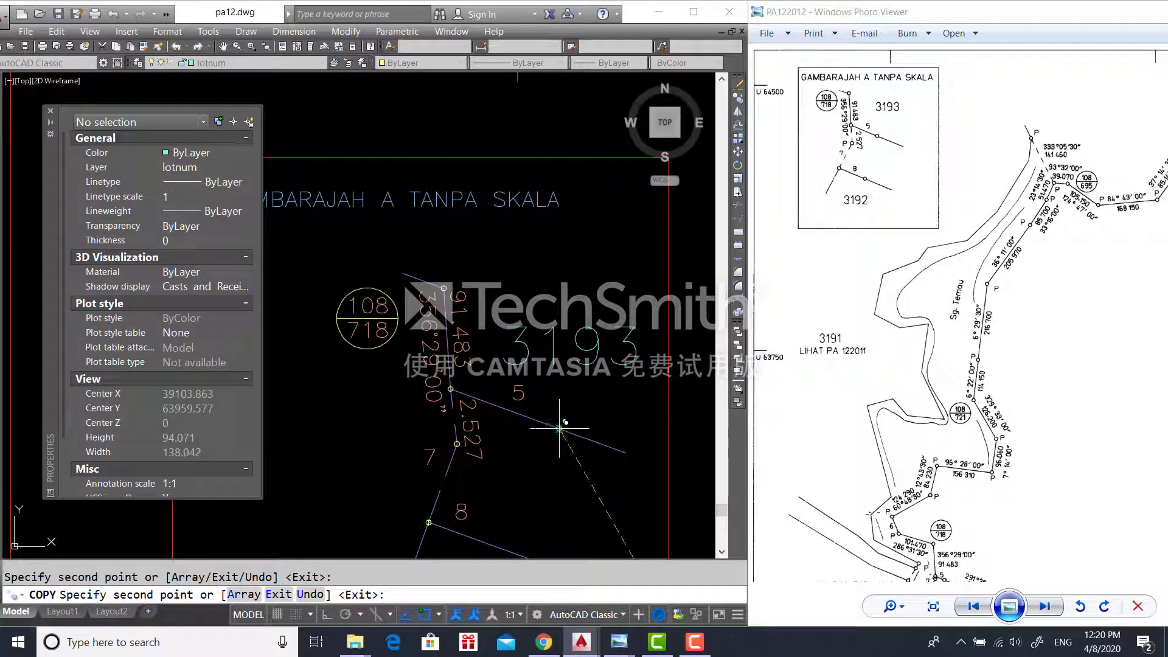
- Bring the Gambarahan B Tanpa Skala inset into view and end the copy command
middle_click_drag(535, 493, 537, 406)
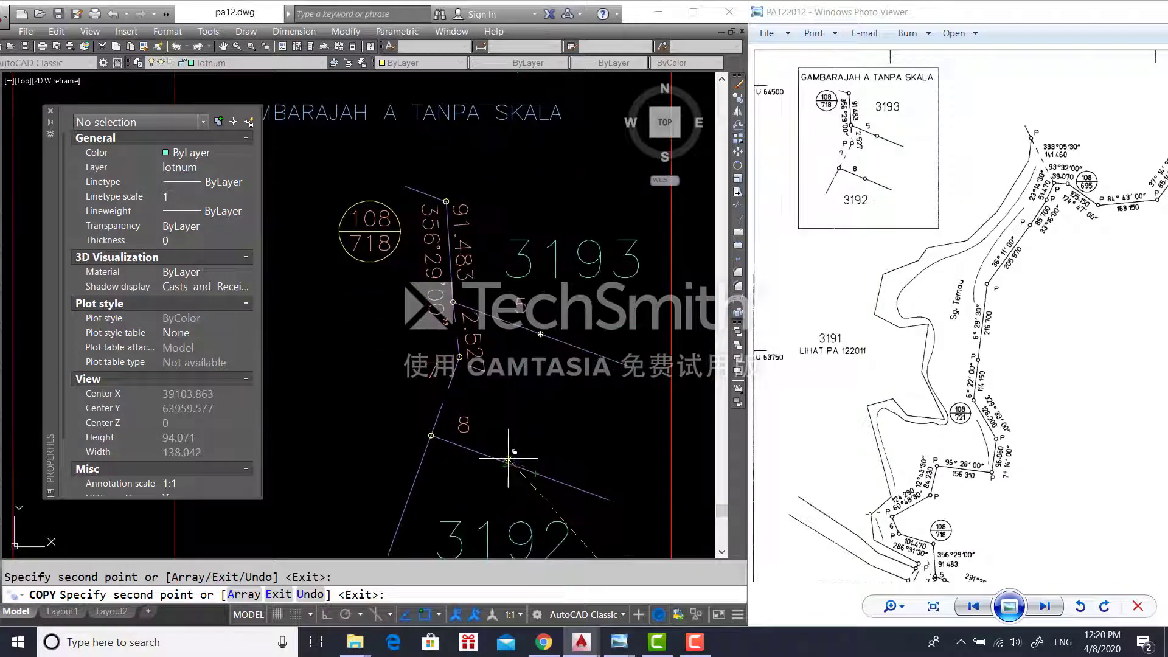
scroll(558, 514, "down", 3)
middle_click_drag(558, 515, 525, 222)
middle_click_drag(558, 465, 451, 232)
left_click_drag(1034, 528, 941, 146)
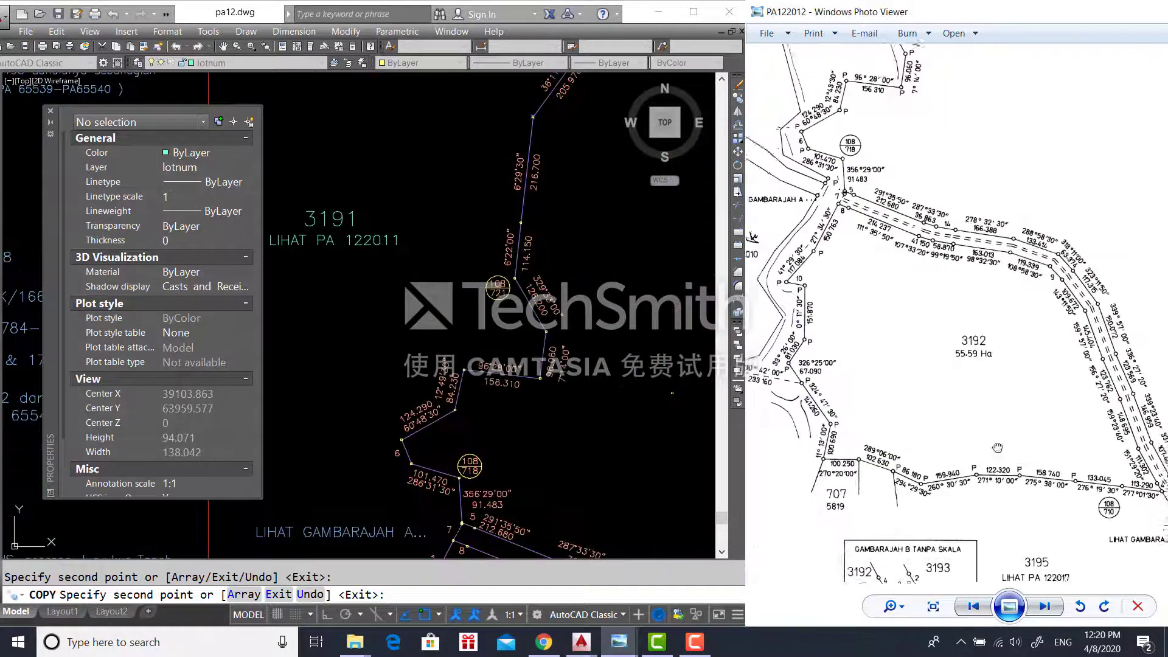
left_click_drag(996, 448, 1029, 308)
middle_click_drag(551, 409, 479, 137)
scroll(520, 353, "down", 2)
middle_click_drag(520, 352, 595, 147)
scroll(558, 460, "up", 4)
middle_click_drag(558, 460, 509, 332)
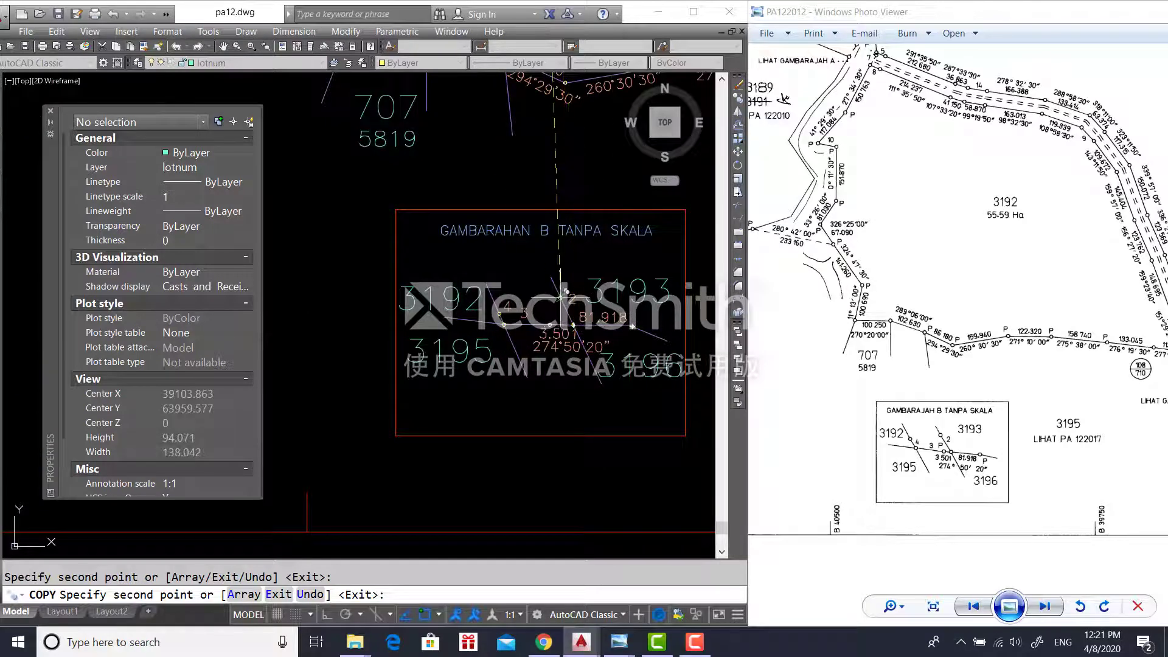
scroll(576, 388, "up", 3)
scroll(576, 388, "down", 4)
key("Escape")
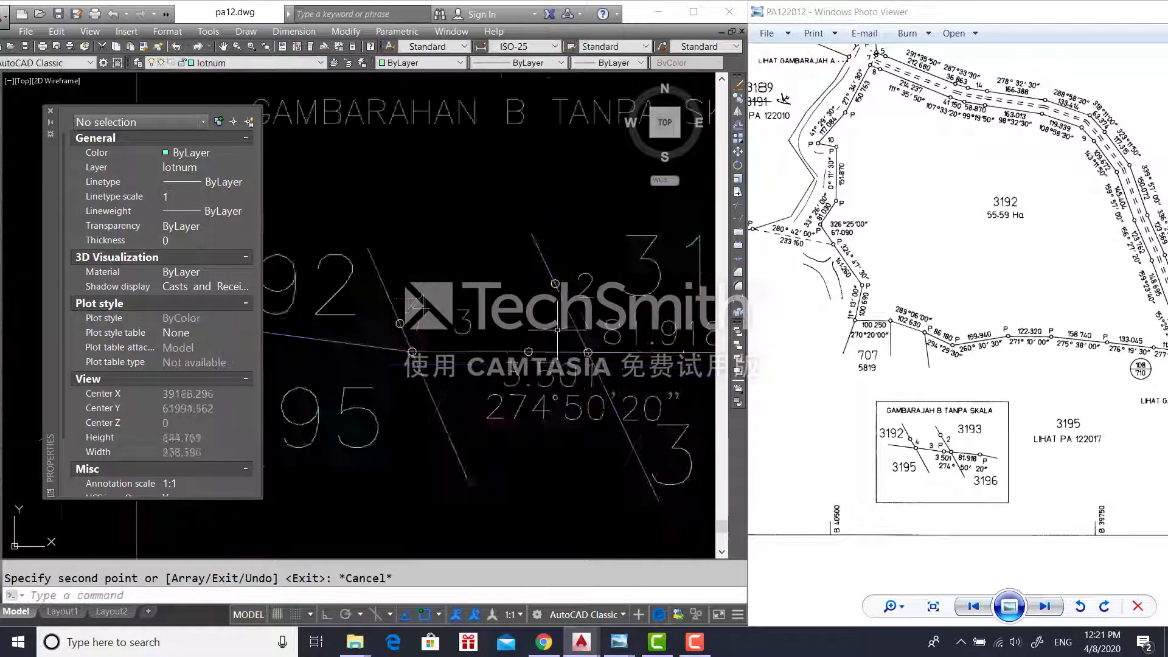
- Quick Select all 141 circles on the circle layer
type("TR")
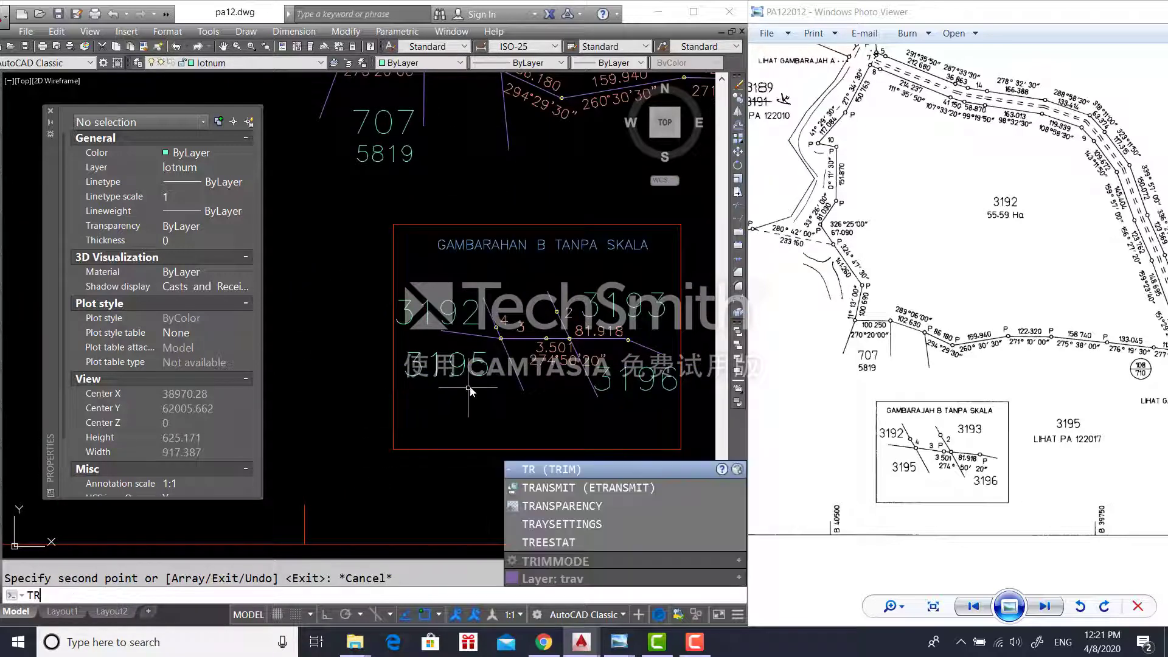
key("Escape")
right_click(417, 466)
left_click(462, 420)
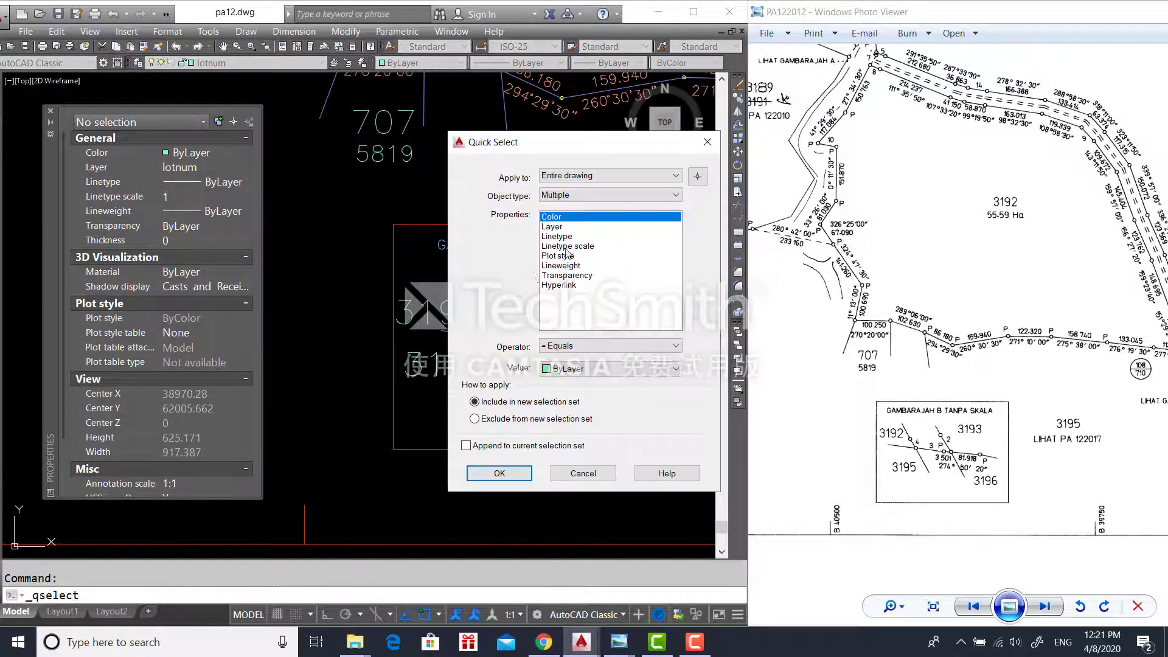
left_click(608, 195)
left_click(578, 215)
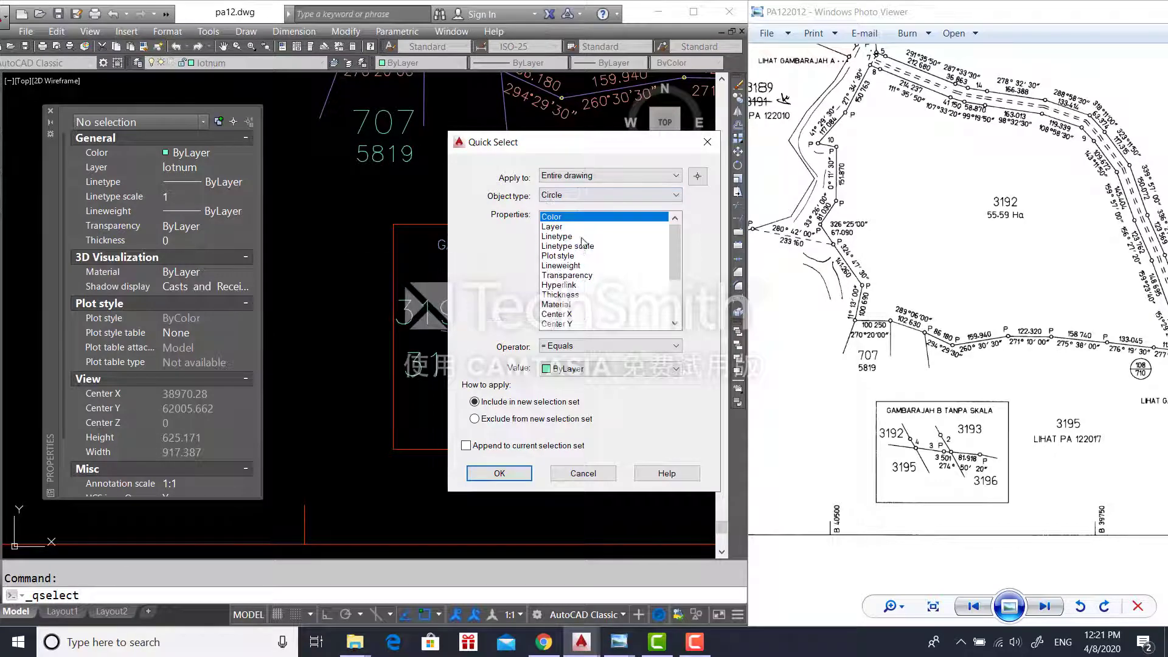
left_click(584, 226)
left_click(593, 369)
left_click(578, 410)
left_click(499, 473)
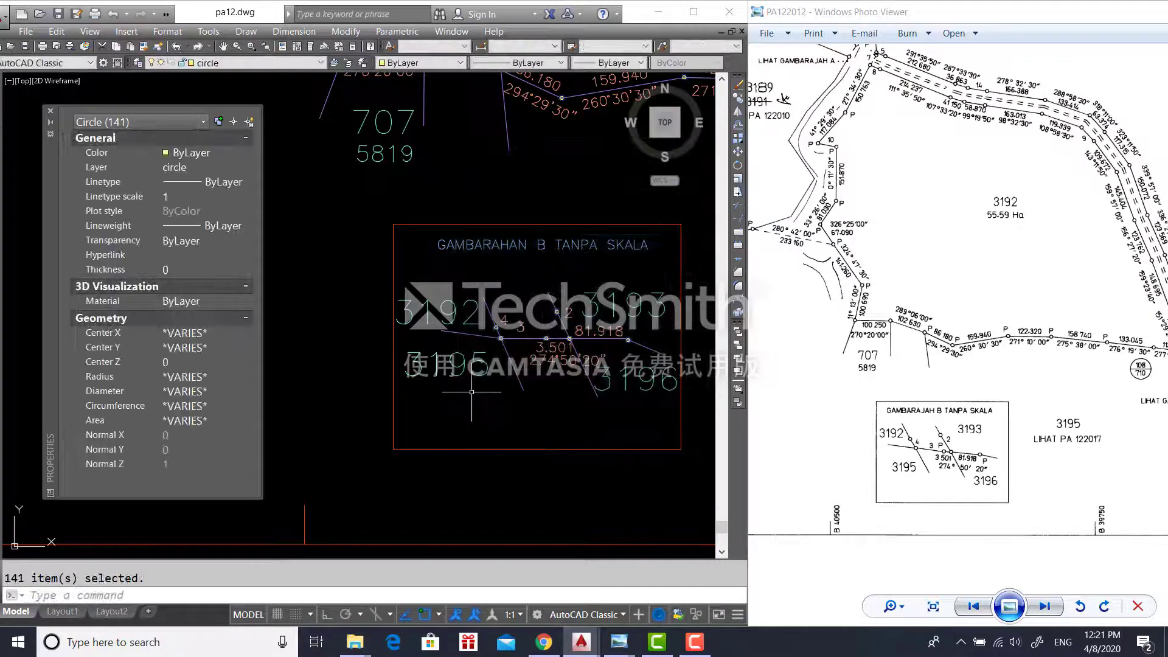
- Trim the traverse lines inside the upper, junction and left station circles
type("TR")
key("Return")
scroll(623, 301, "up", 4)
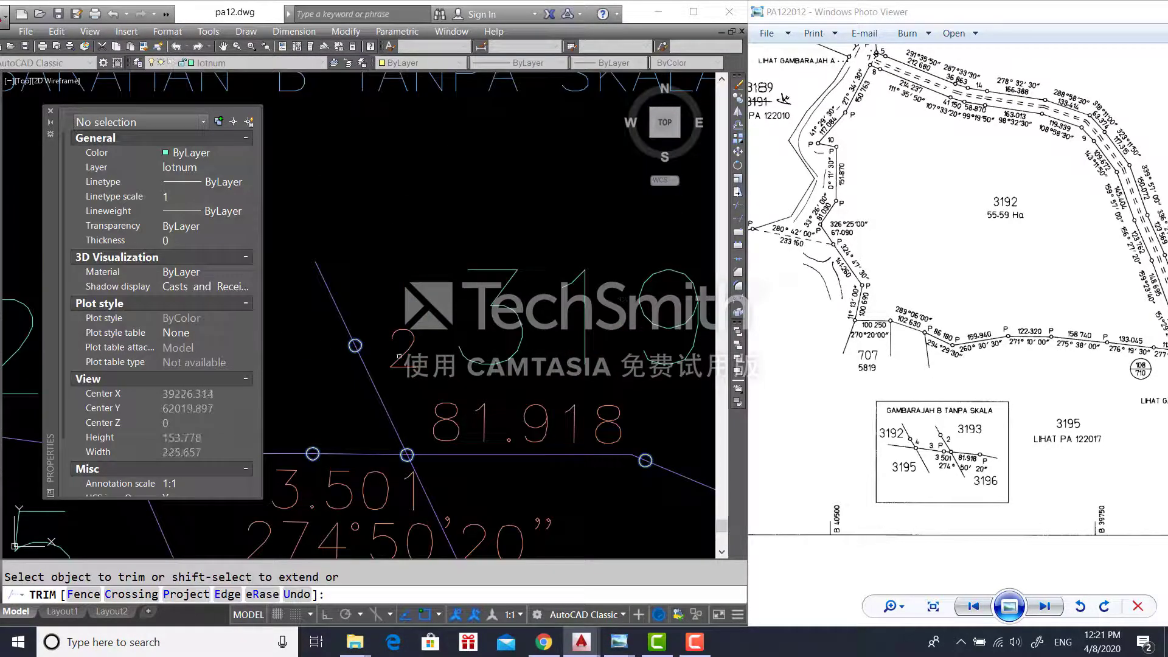
left_click(347, 341)
left_click(368, 350)
scroll(406, 453, "up", 4)
left_click(406, 465)
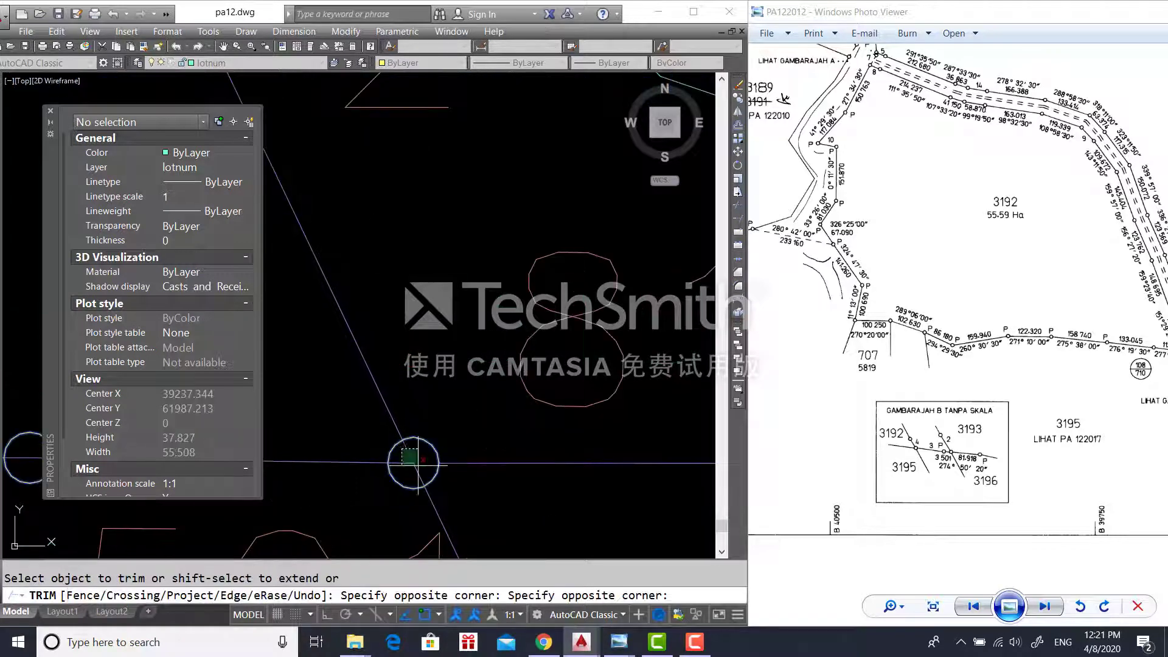
middle_click_drag(362, 446, 365, 415)
left_click(426, 455)
left_click(424, 450)
left_click(437, 468)
left_click(312, 393)
left_click(334, 416)
- Trim the lines inside the lower station circle near lot mark 4
scroll(396, 444, "down", 5)
scroll(597, 435, "up", 7)
middle_click_drag(631, 488, 645, 417)
scroll(608, 408, "down", 8)
scroll(547, 419, "down", 3)
scroll(298, 419, "up", 6)
middle_click_drag(359, 429, 464, 433)
left_click(449, 405)
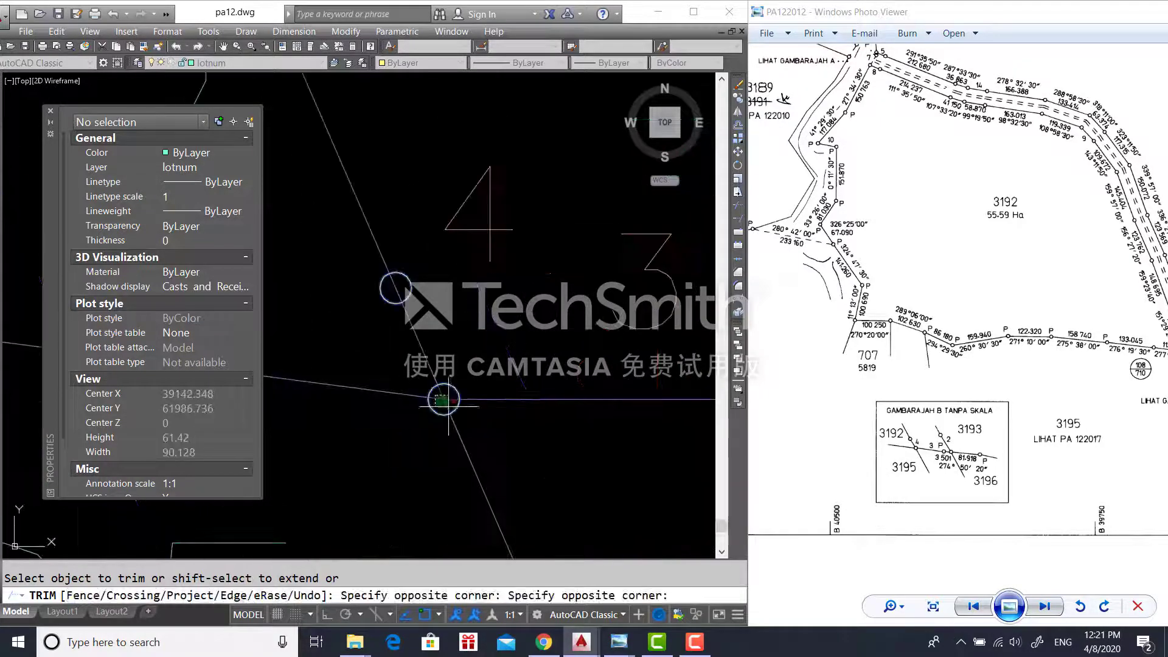
left_click(437, 394)
left_click(446, 414)
left_click(440, 397)
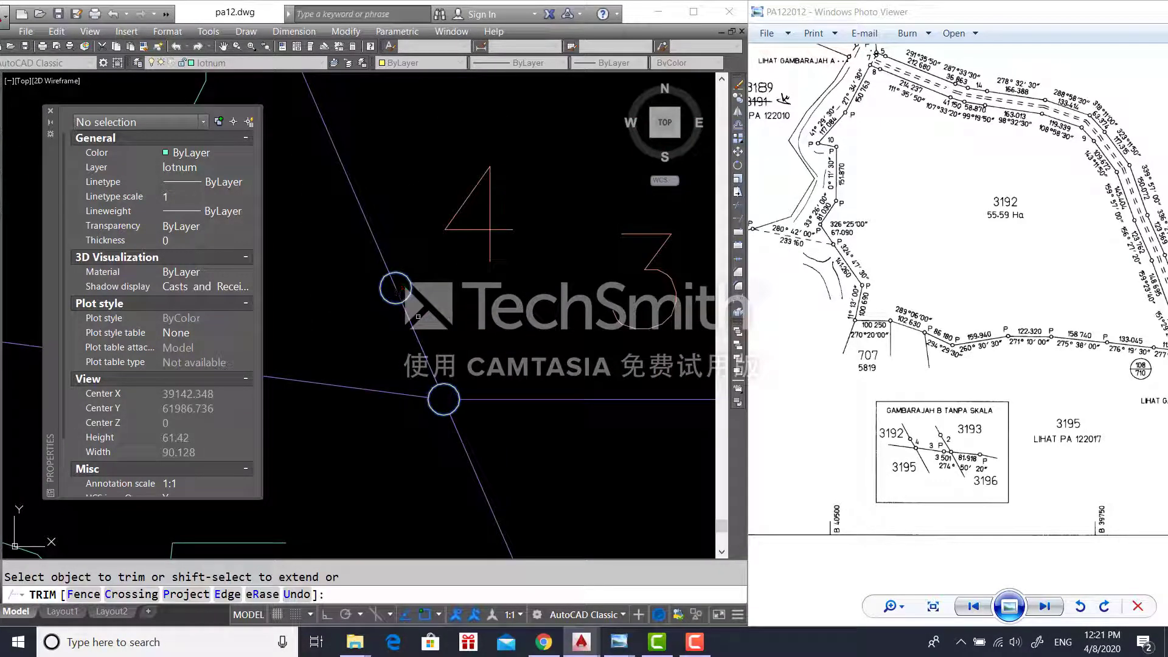
- End the trim and start moving the circle near 81.918 from its centre
scroll(398, 291, "down", 4)
middle_click_drag(491, 338, 263, 396)
key("Escape")
middle_click_drag(645, 450, 274, 399)
scroll(454, 481, "up", 2)
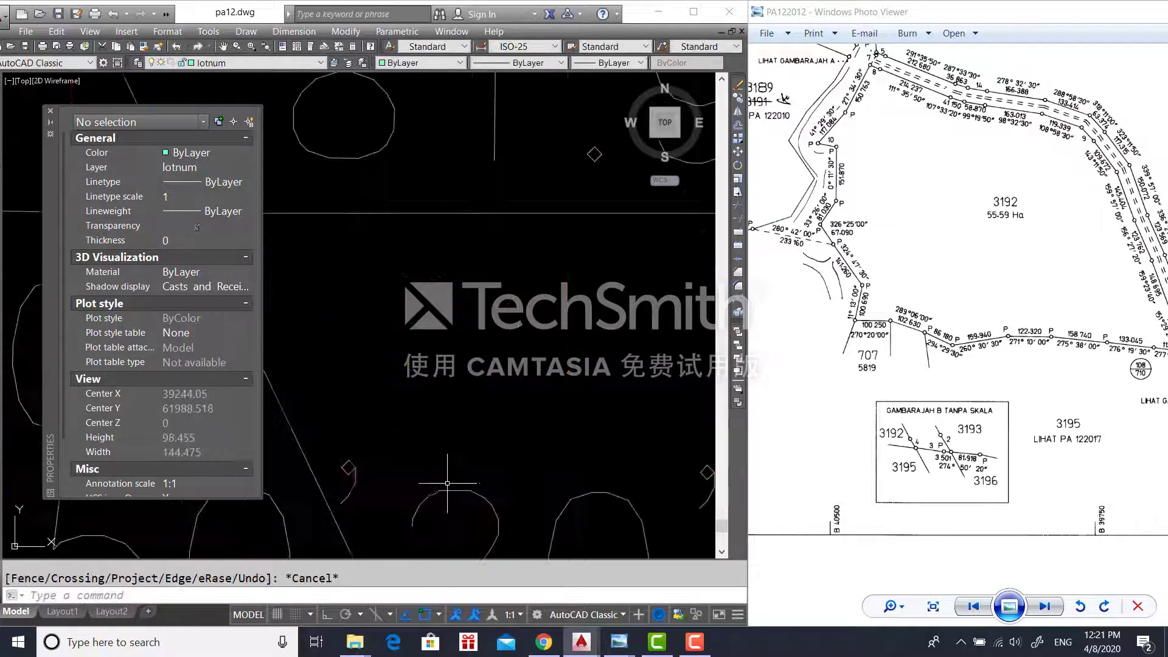
middle_click_drag(270, 281, 473, 404)
left_click(496, 374)
type("m")
key("Return")
left_click(497, 375)
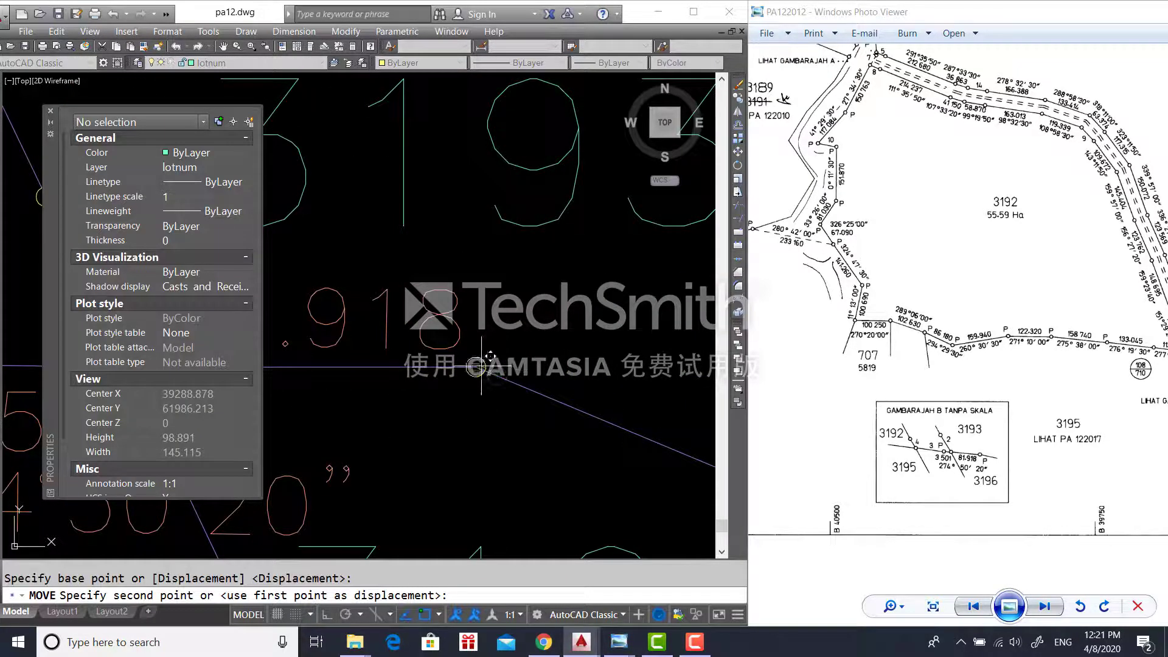
- Abandon the move and Quick Select all 141 circles on layer circle
key("Escape")
right_click(470, 427)
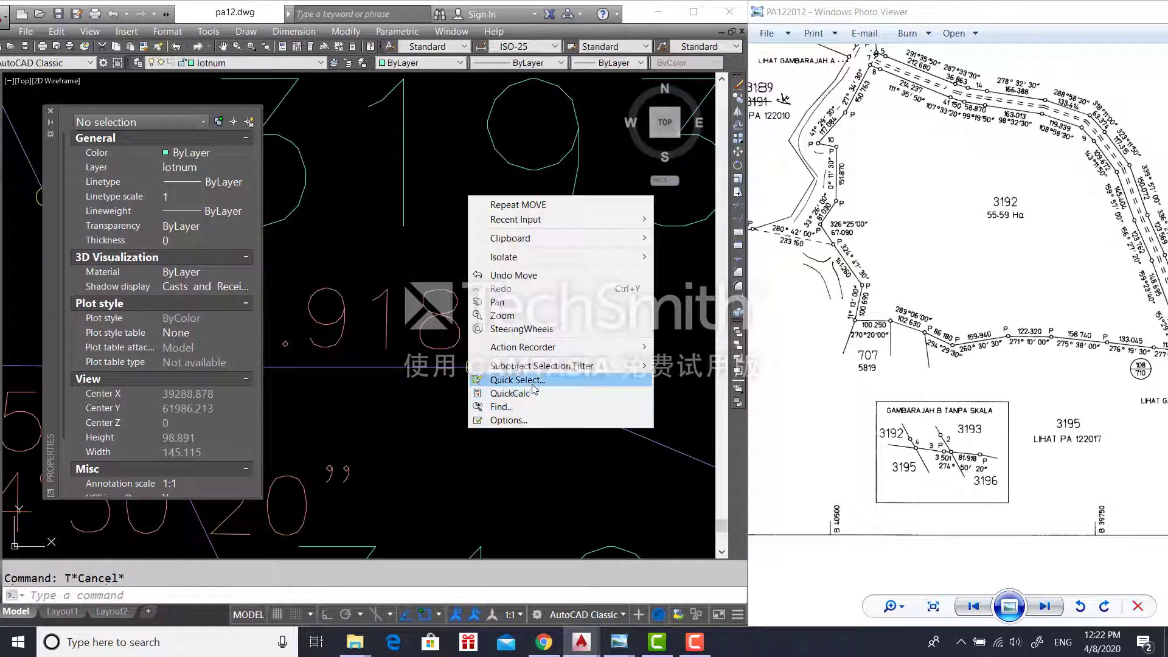
left_click(534, 382)
left_click(581, 196)
left_click(577, 237)
left_click(575, 196)
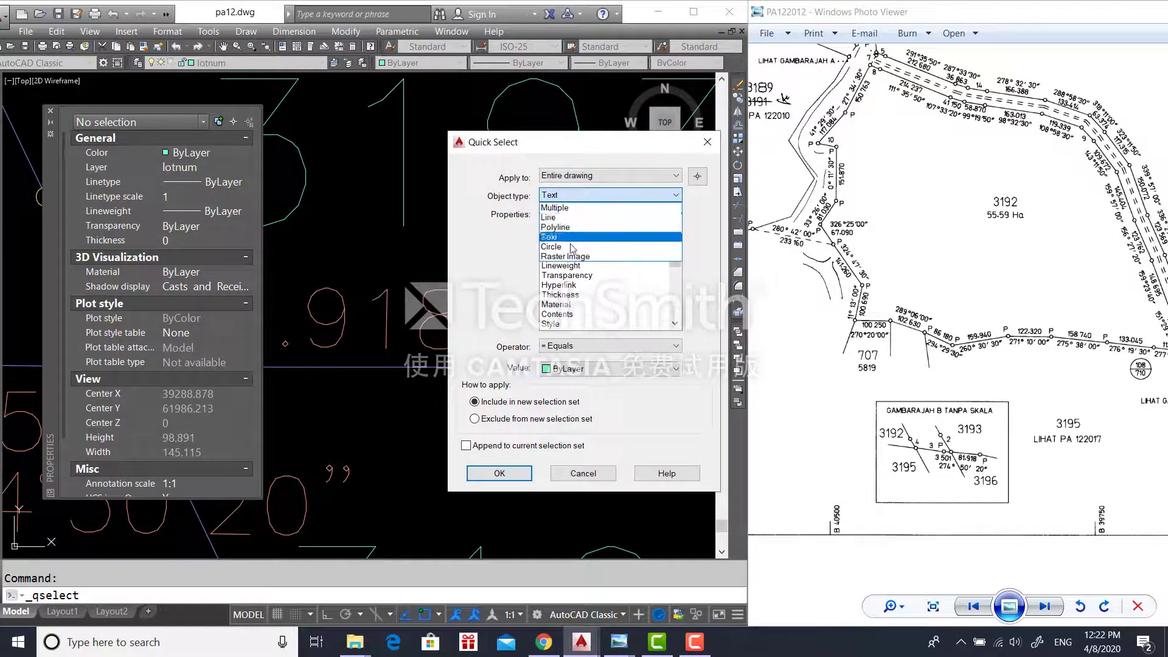
left_click(572, 247)
left_click(555, 227)
left_click(557, 369)
left_click(557, 408)
left_click(505, 478)
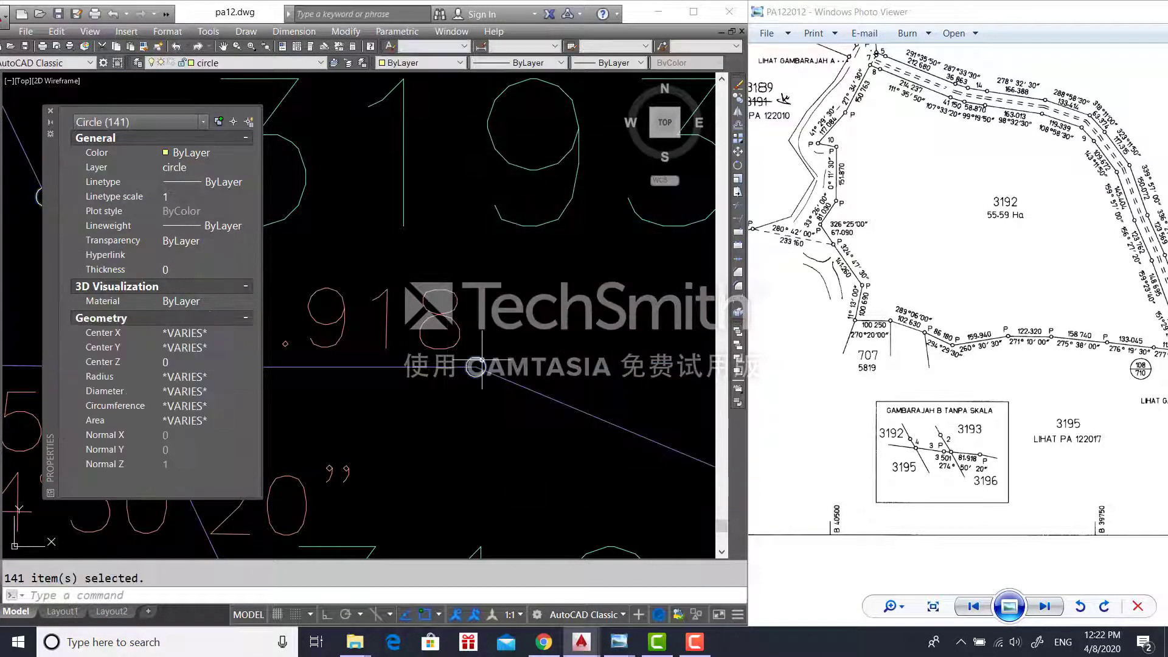
- Trim the line ends inside the selected circles, panning toward 100.250
type("tr")
key("Return")
scroll(525, 373, "up", 3)
left_click(397, 350)
scroll(372, 391, "down", 3)
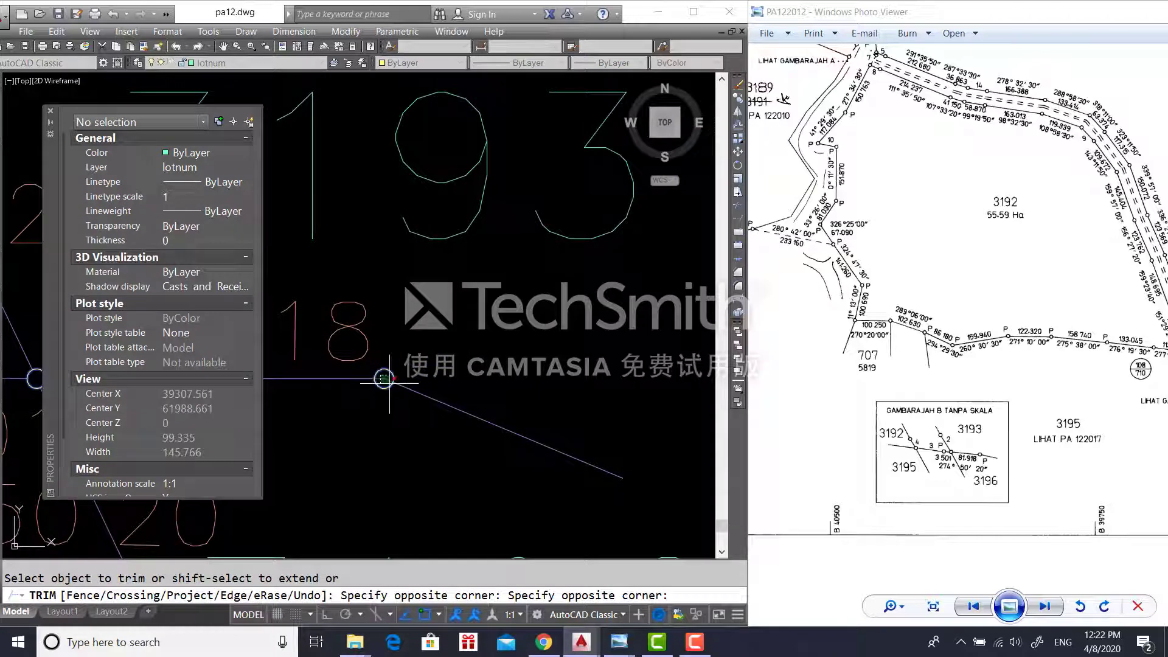
left_click(390, 383)
scroll(366, 390, "down", 2)
middle_click_drag(353, 392, 632, 437)
scroll(516, 466, "down", 2)
scroll(359, 149, "up", 3)
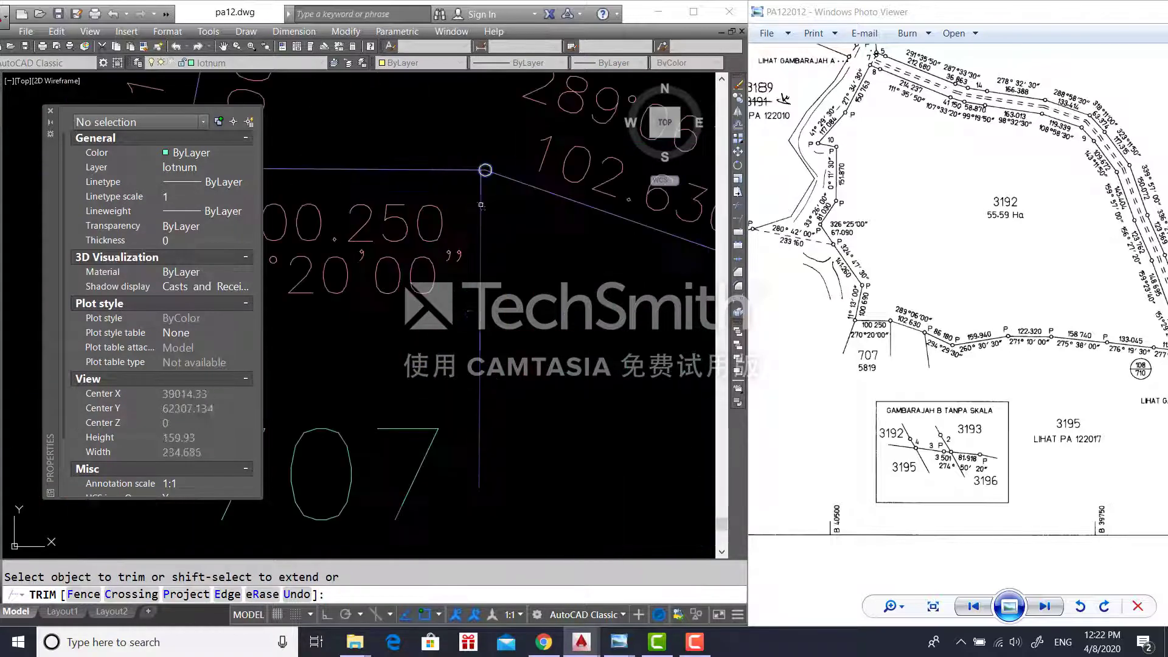
scroll(420, 344, "up", 4)
left_click(413, 343)
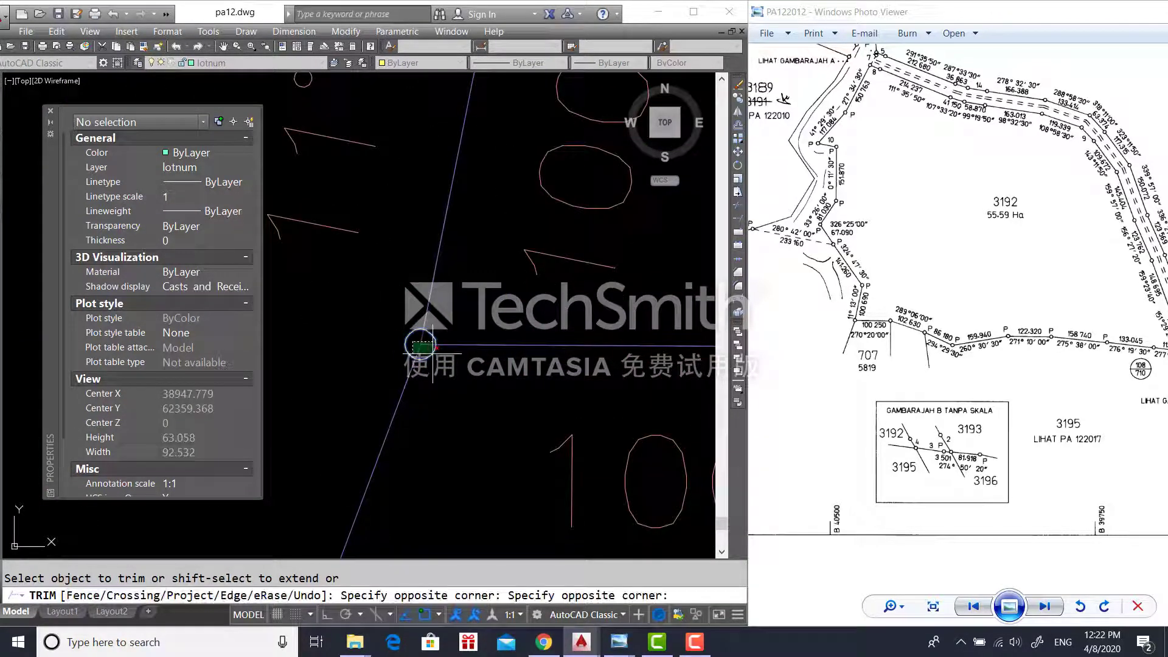
scroll(420, 345, "down", 3)
key("Escape")
- Start moving the small junction circle from its centre
scroll(519, 361, "up", 3)
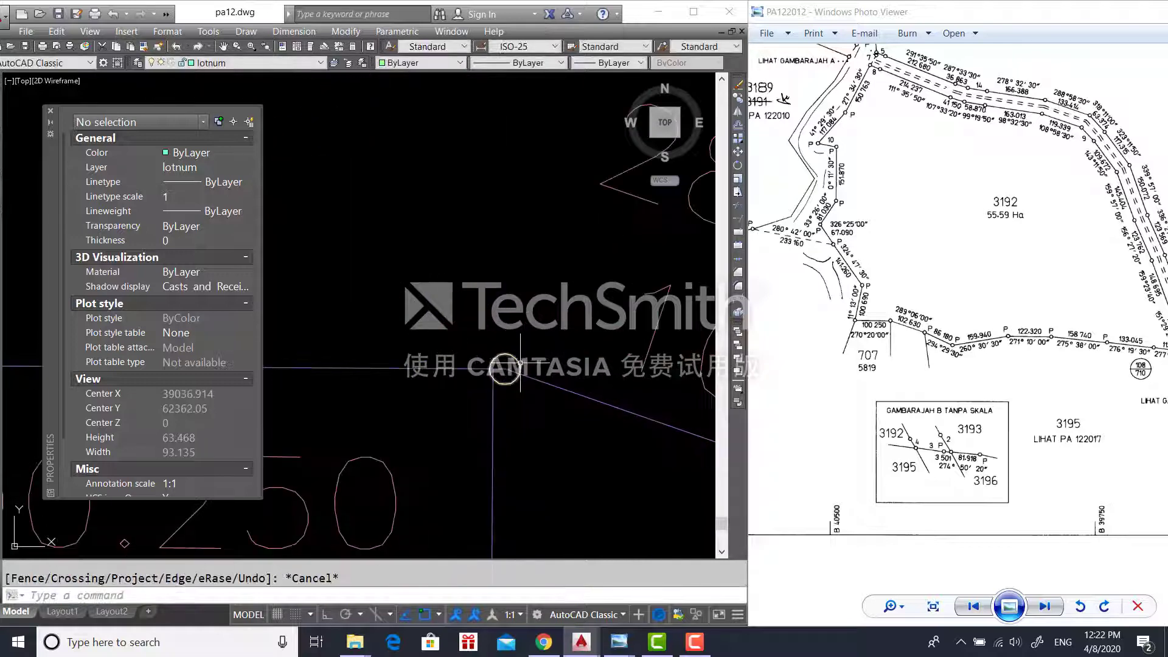
left_click(519, 363)
type("m")
key("Return")
left_click(505, 368)
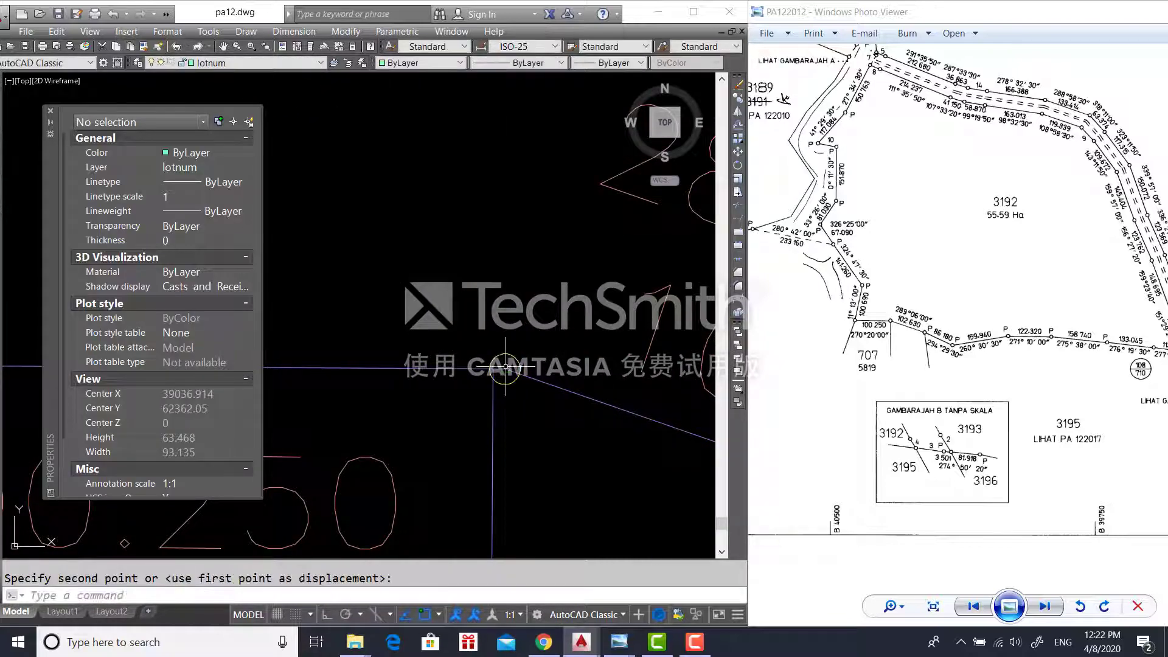
- Move the vertical traverse line onto the line junction
scroll(504, 488, "down", 2)
middle_click_drag(504, 487, 476, 372)
left_click(476, 377)
left_click(466, 393)
type("m")
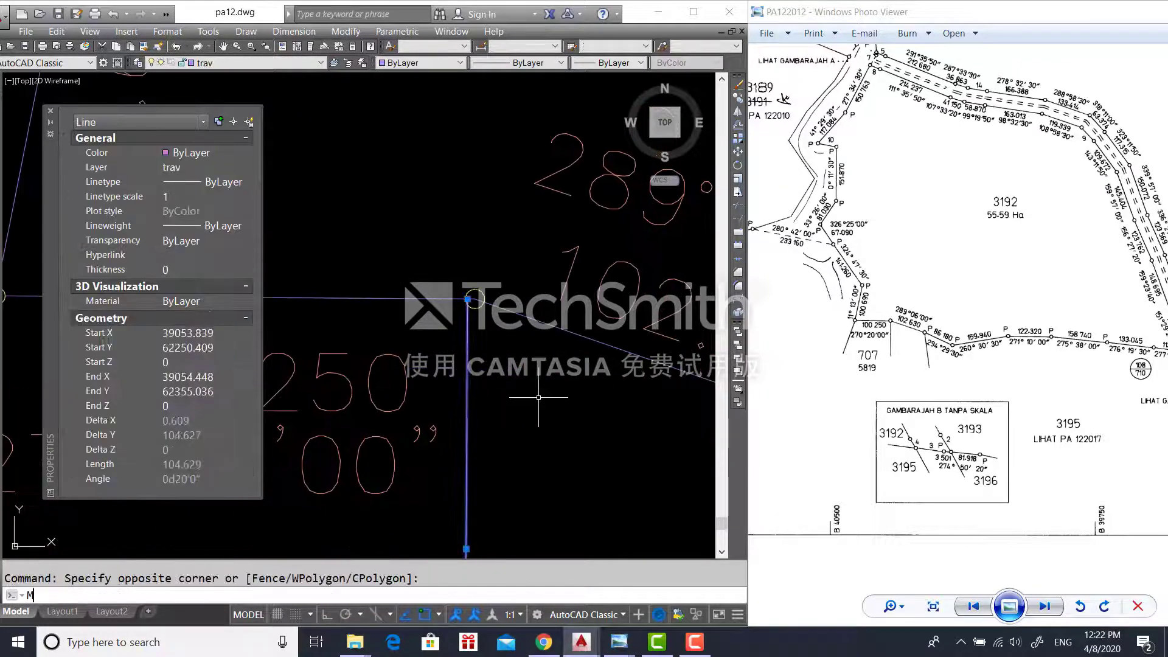
key("Return")
scroll(468, 304, "up", 3)
left_click(503, 233)
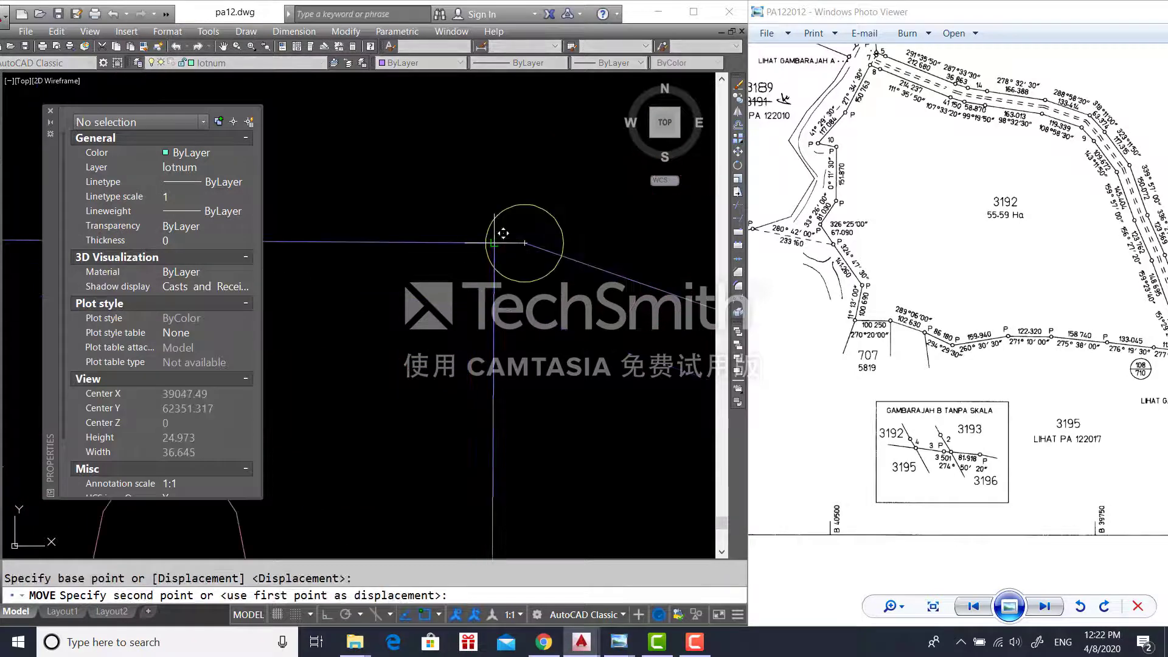
left_click(533, 228)
scroll(553, 337, "down", 1)
- Trim both line ends inside the junction circle
key("Return")
left_click(543, 297)
left_click(543, 297)
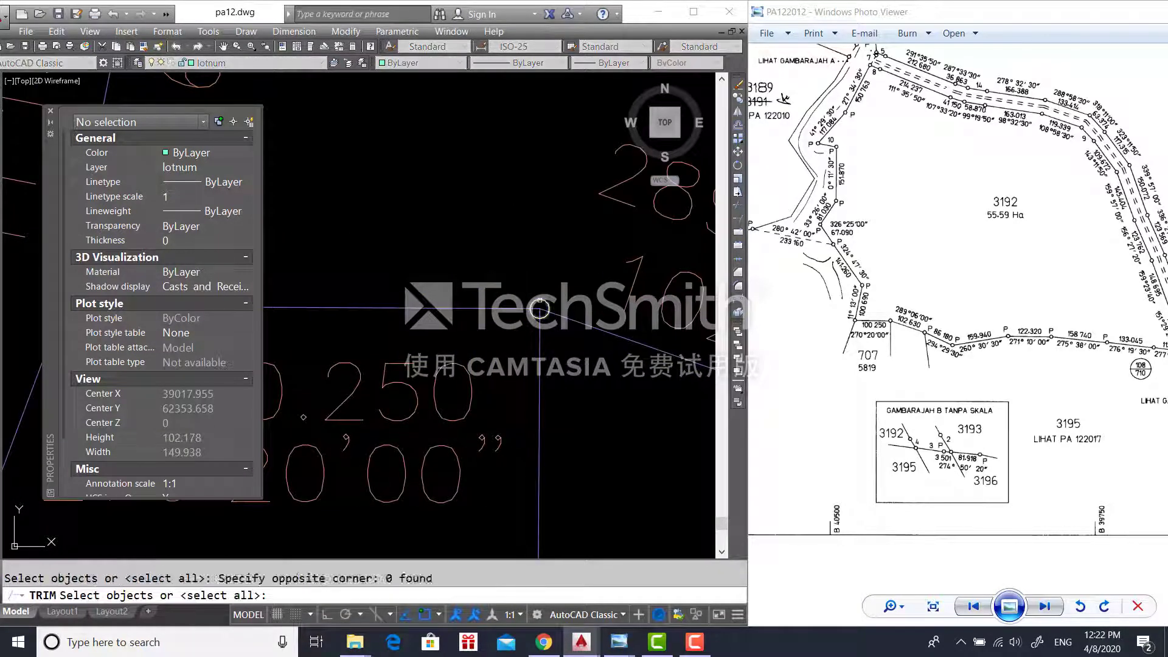
left_click(539, 300)
key("Return")
scroll(539, 304, "up", 4)
left_click(539, 306)
left_click(557, 349)
scroll(611, 304, "down", 3)
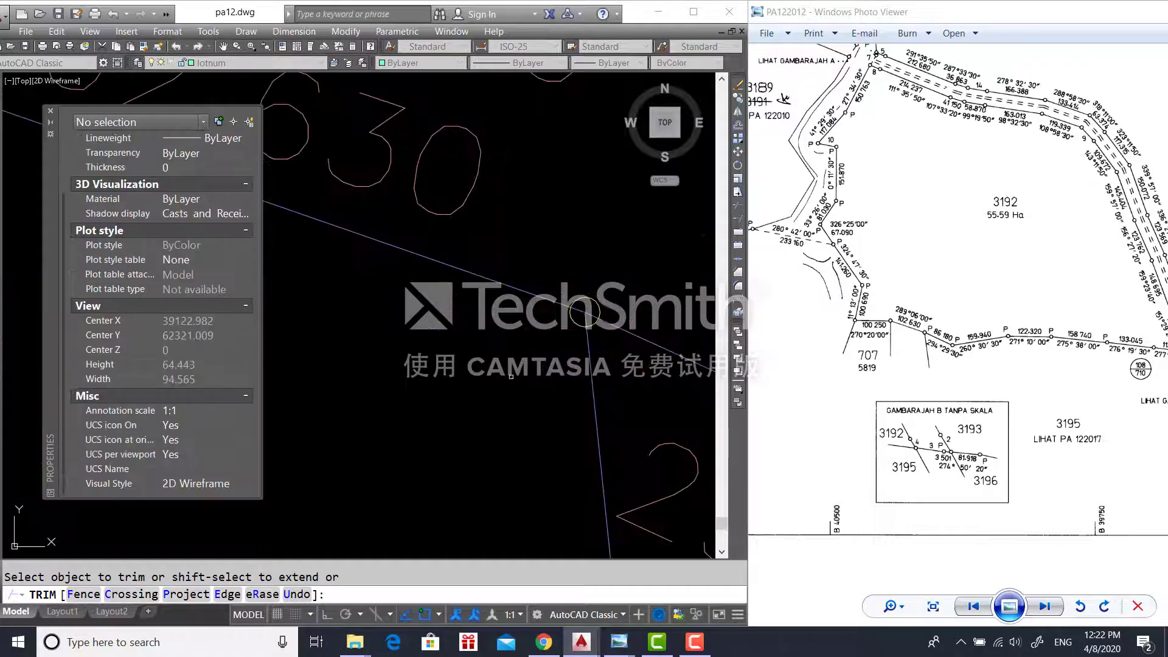
key("Escape")
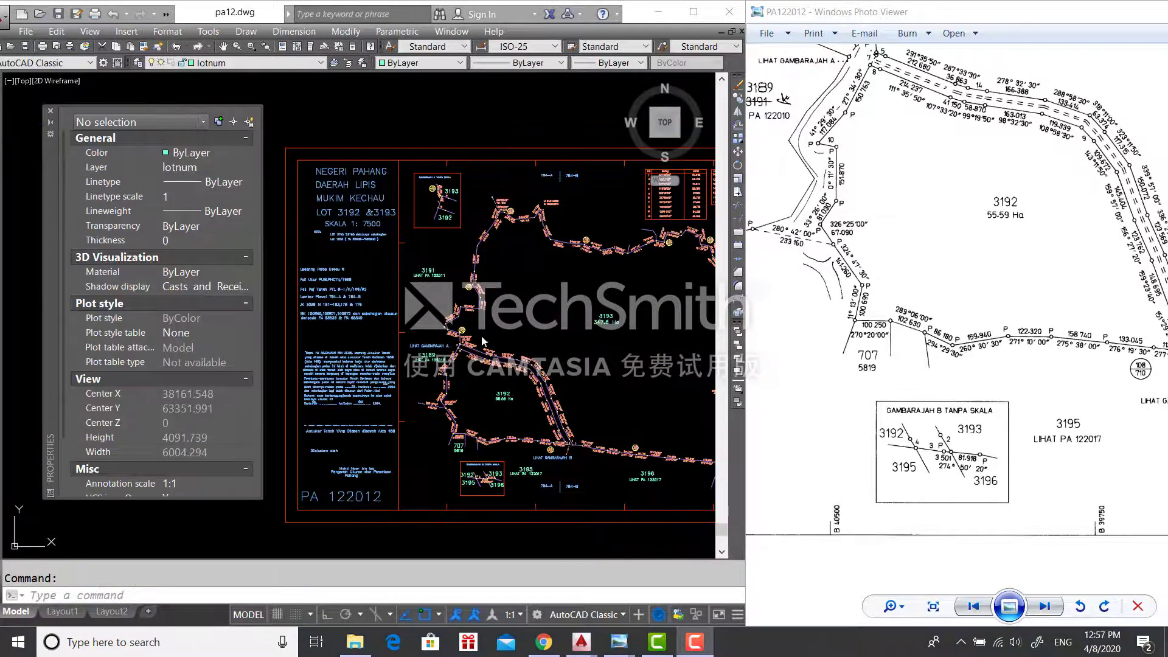
- Pan and zoom across the whole plan to check the result
scroll(484, 338, "up", 2)
scroll(478, 307, "down", 1)
mouse_move(458, 219)
middle_mouse_down()
mouse_move(458, 208)
mouse_move(447, 231)
mouse_move(520, 178)
middle_mouse_up()
scroll(392, 365, "up", 2)
mouse_move(420, 511)
middle_mouse_down()
mouse_move(354, 96)
mouse_move(321, 327)
middle_mouse_up()
left_click_drag(959, 254, 1134, 254)
scroll(395, 262, "up", 1)
- Add the grid label 'U 62250' beside the red tick at default height 12
left_click(335, 583)
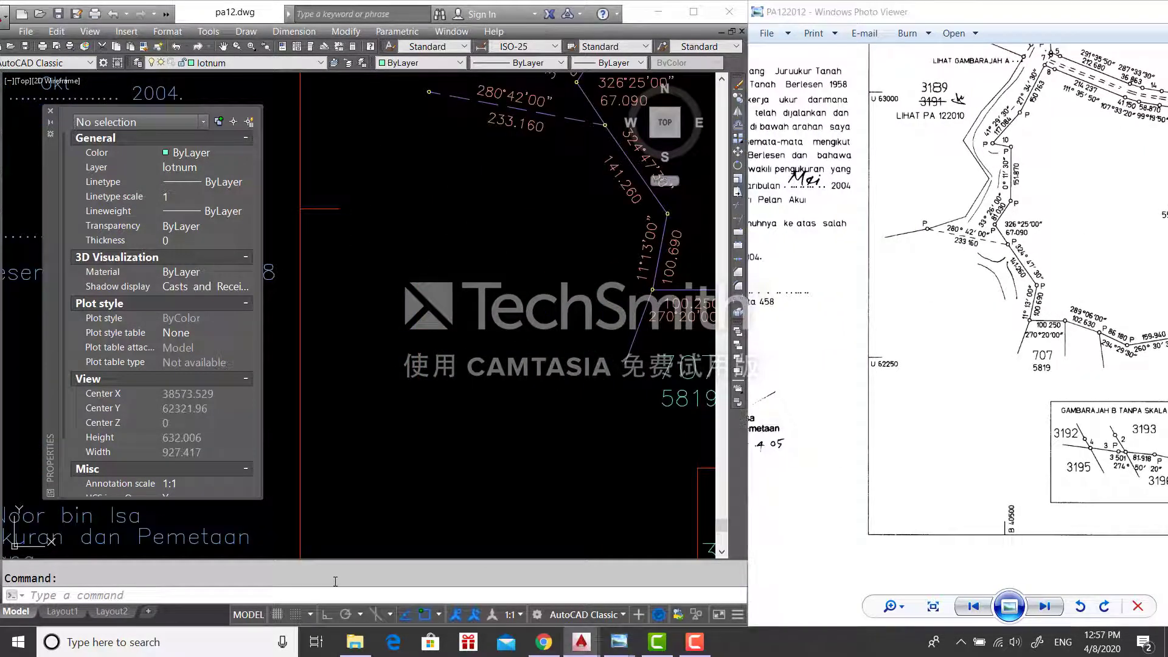
type("text")
key("Return")
left_click(329, 226)
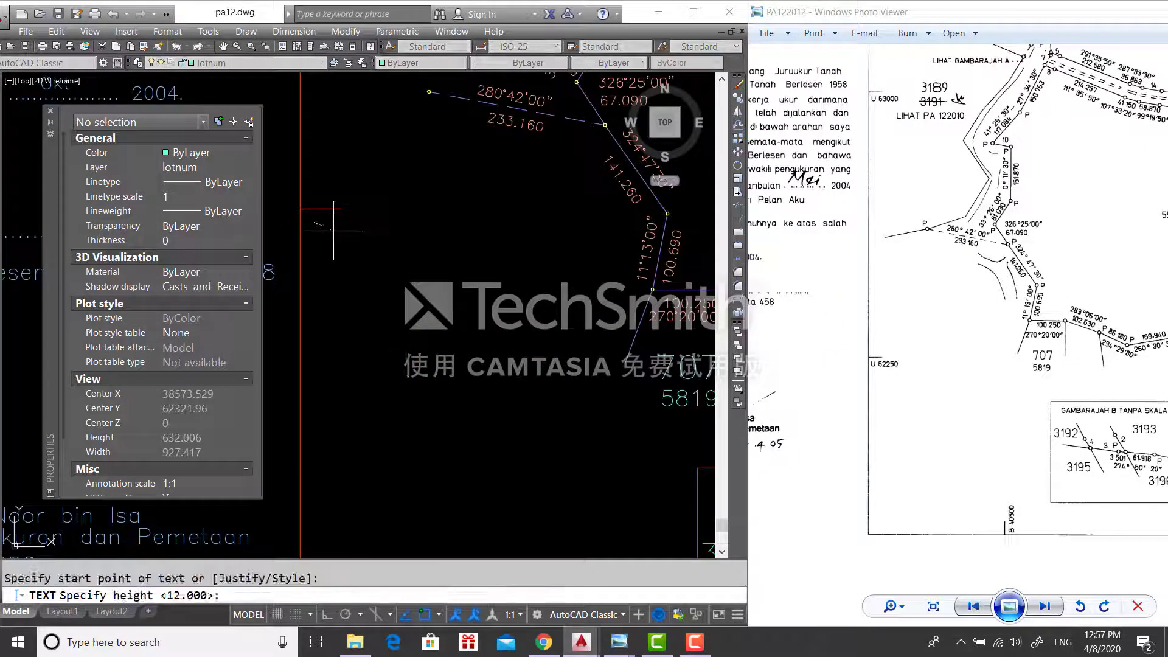
key("Return")
key("Return")
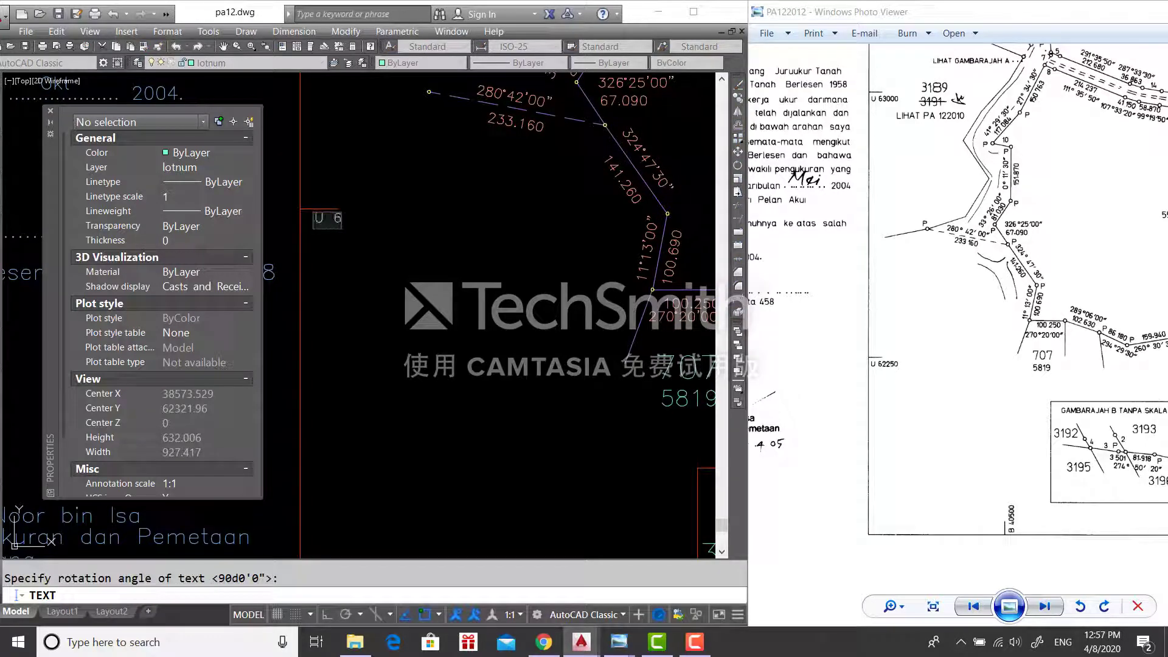
type("U 62250")
key("Return")
key("Return")
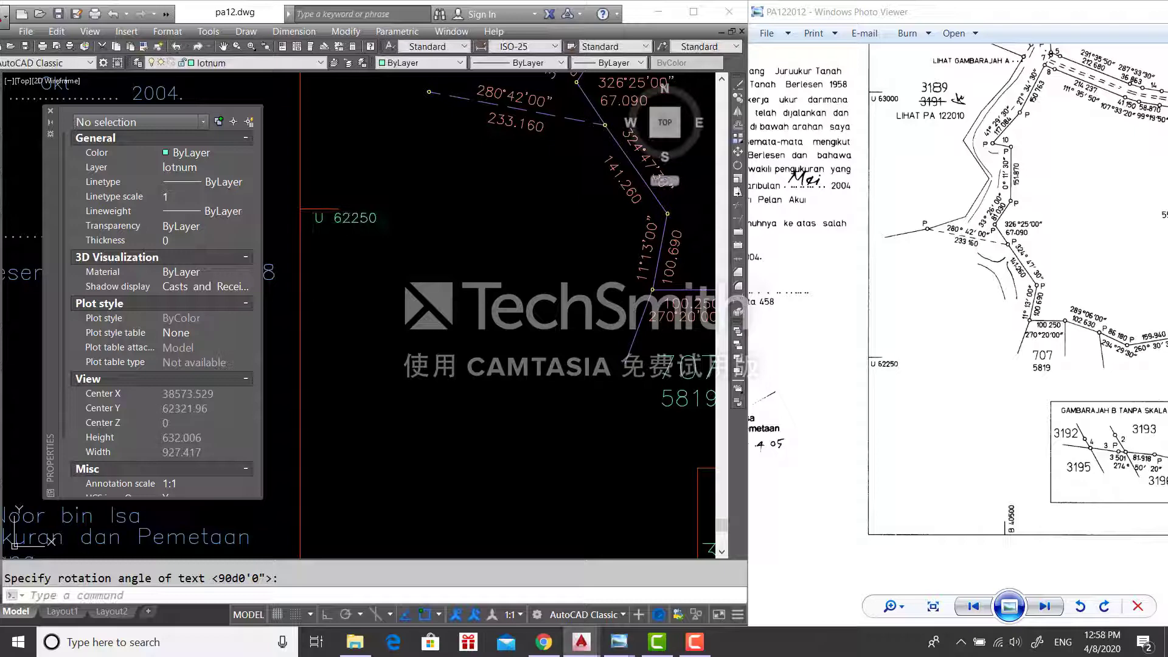
- Put the U 62250 label on the text layer and make text the current layer
left_click(367, 225)
left_click(356, 220)
left_click(262, 63)
left_click(235, 125)
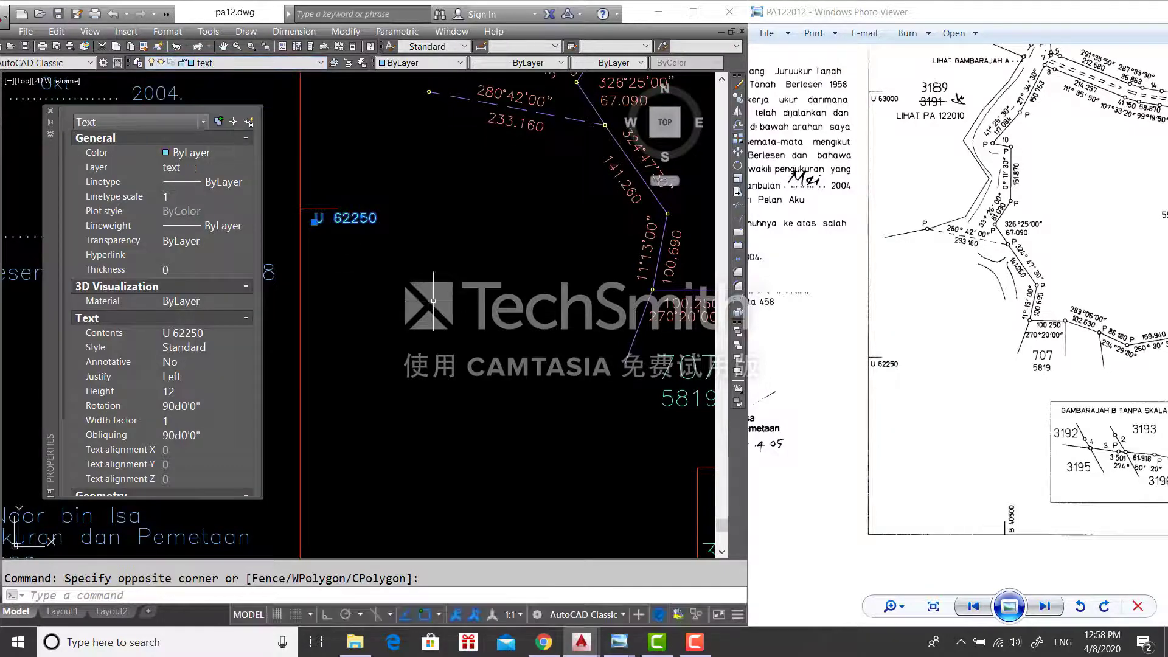
key("Escape")
left_click(262, 63)
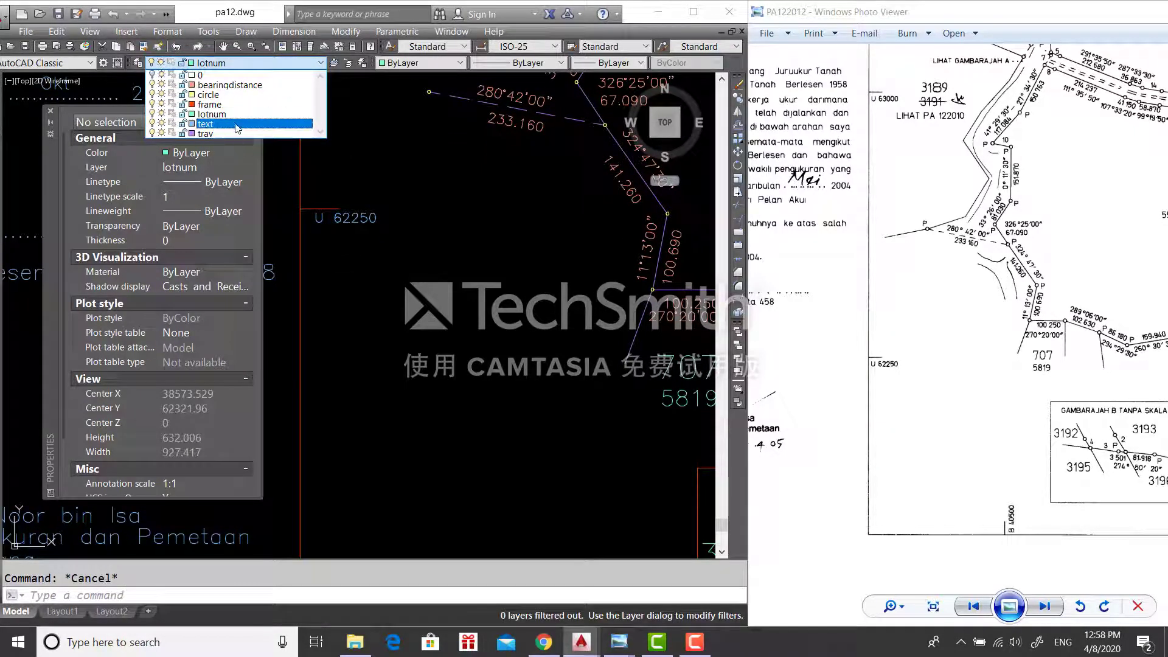
left_click(236, 126)
- Add the grid label 'U 63000' at the next tick with default height and 90° rotation
left_click(375, 129)
scroll(378, 125, "down", 4)
middle_click_drag(378, 125, 387, 426)
scroll(383, 420, "up", 1)
left_click(377, 412)
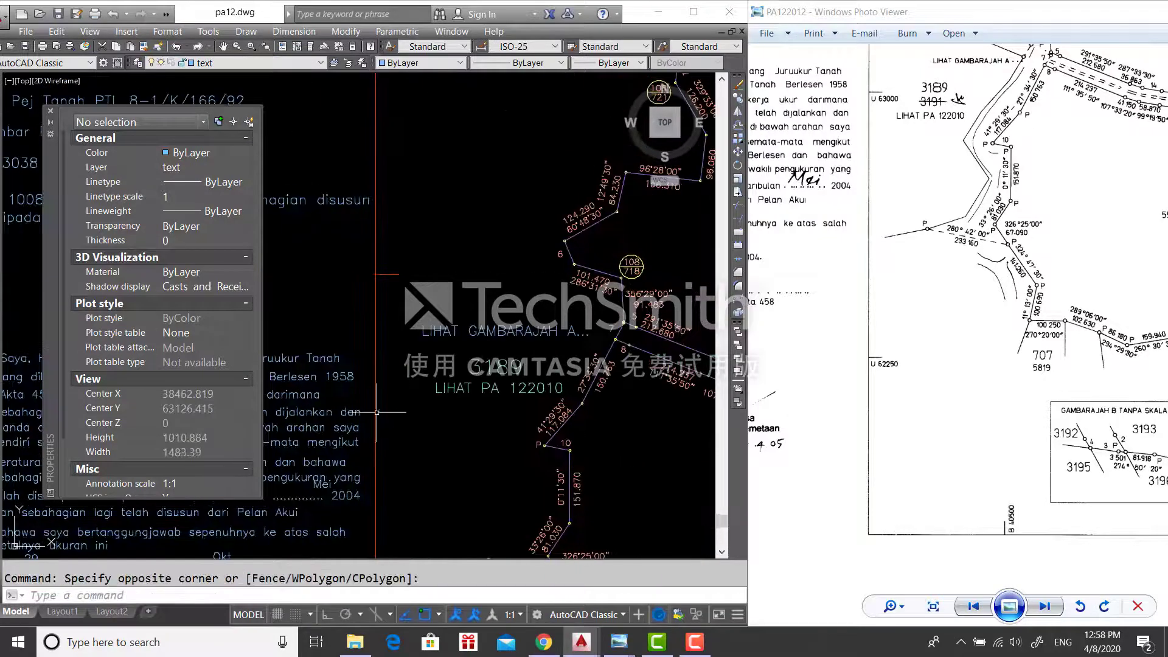
key("Return")
scroll(394, 283, "up", 2)
left_click(381, 286)
key("Return")
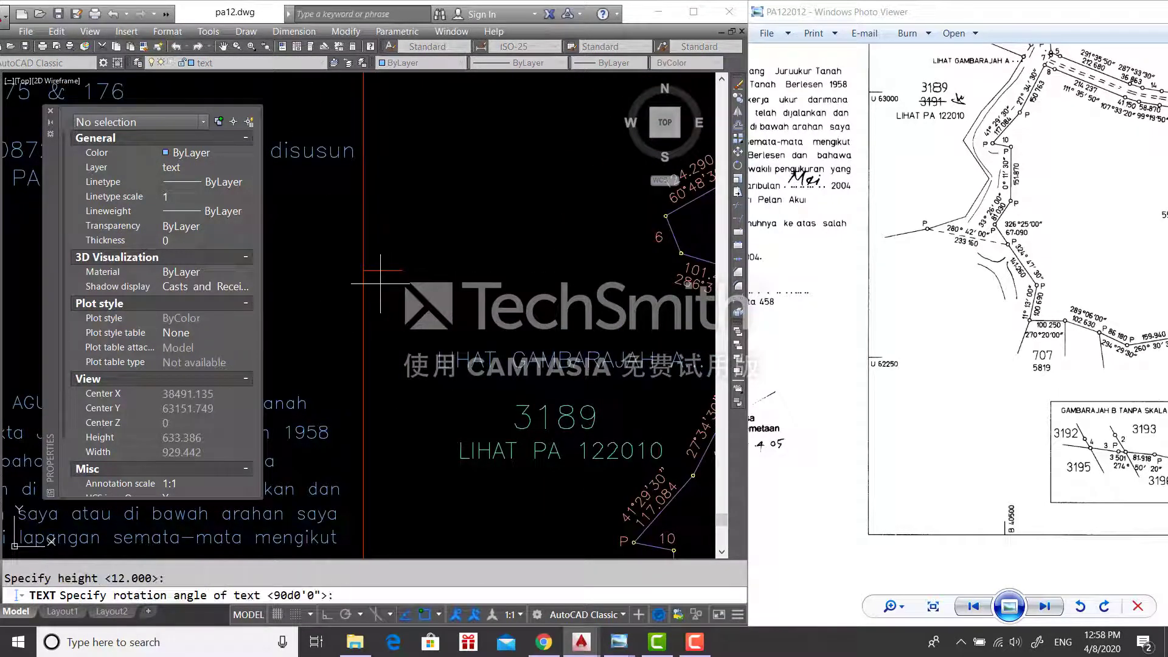
key("Return")
left_click_drag(981, 105, 963, 305)
scroll(867, 306, "up", 4)
left_click(452, 281)
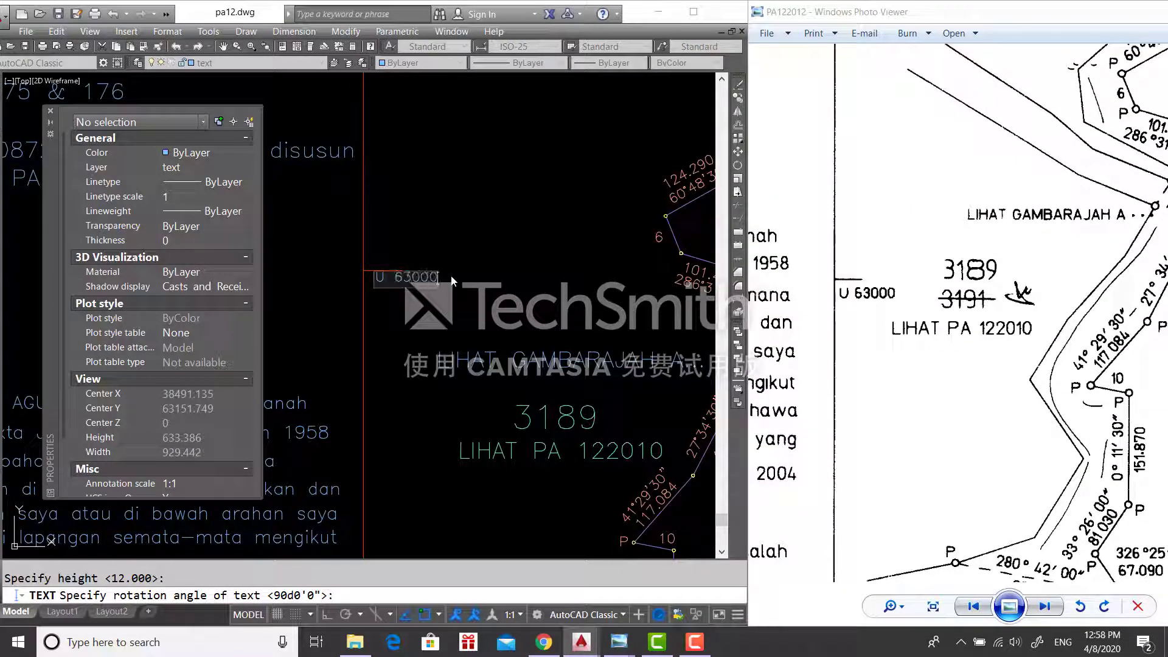
key("Return")
key("Return")
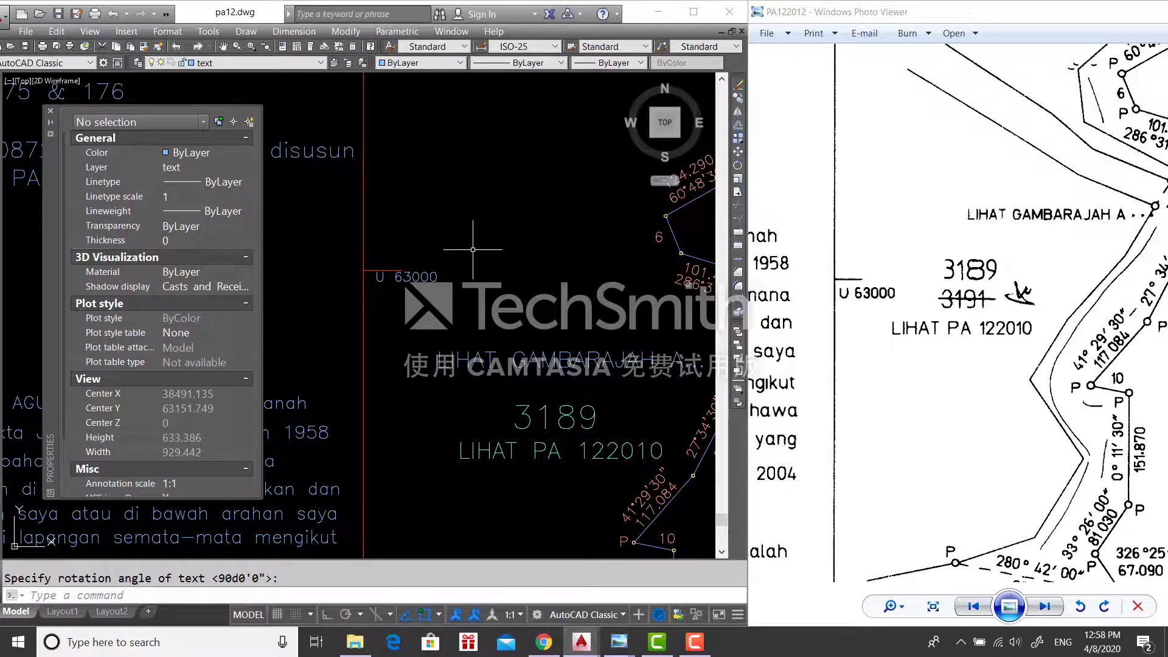
- Add the grid label 'U 63750' beside the upper red tick
scroll(455, 468, "down", 5)
scroll(447, 304, "up", 5)
key("Return")
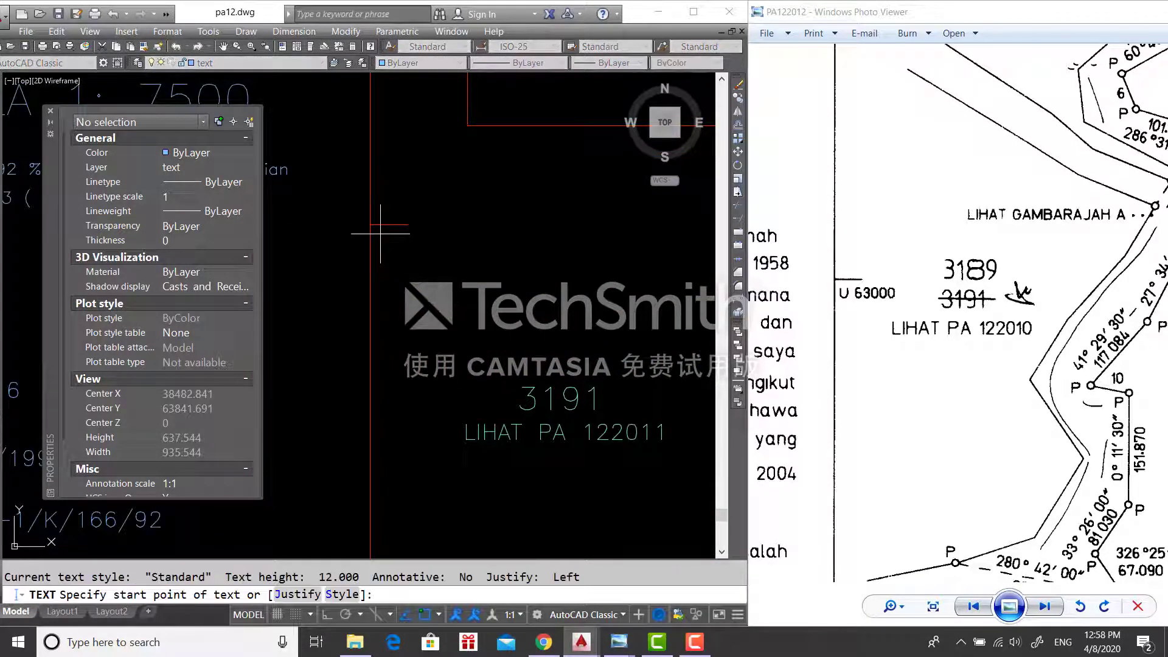
left_click(380, 233)
key("Return")
left_click_drag(853, 272, 847, 619)
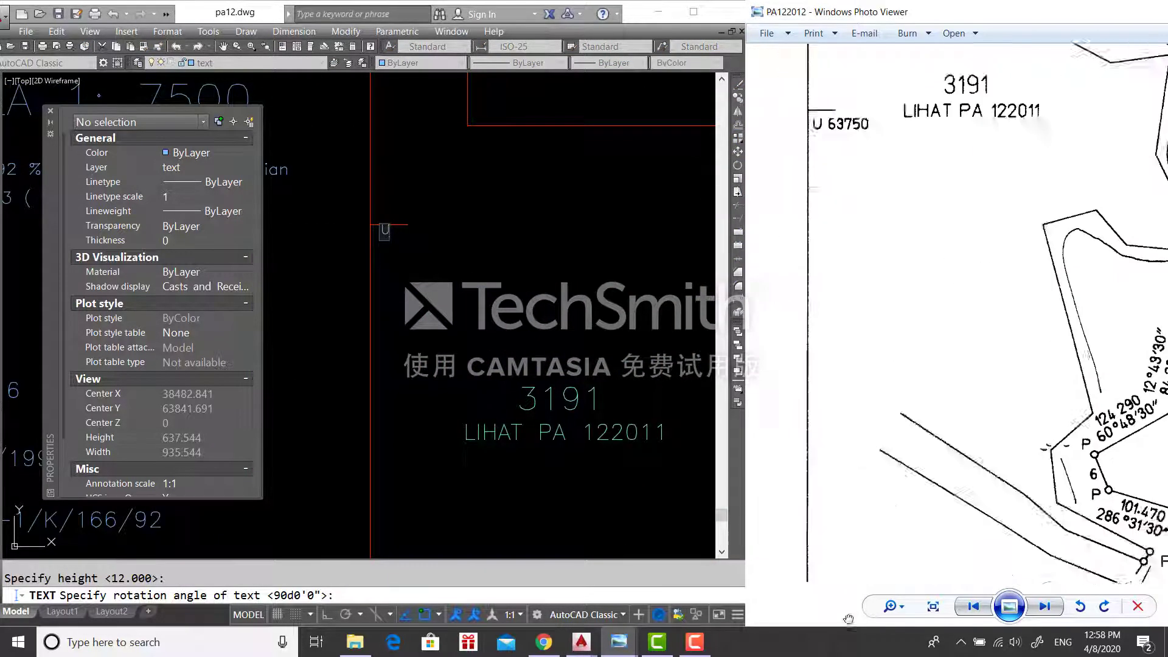
left_click_drag(897, 397, 879, 479)
left_click(555, 468)
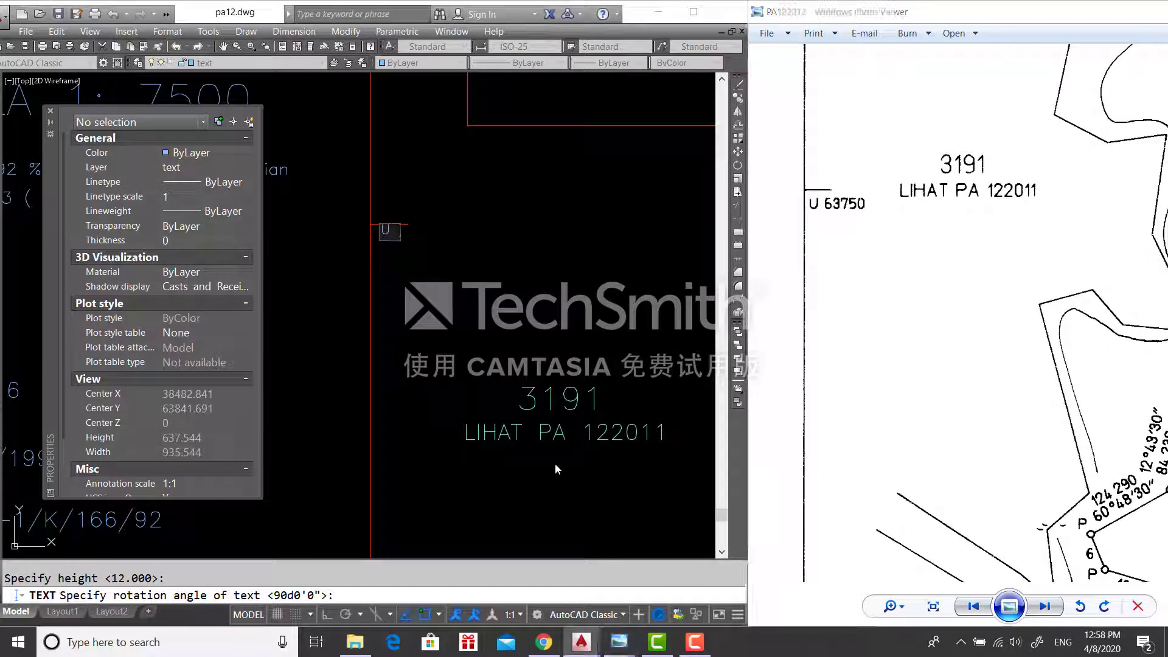
key("Return")
key("Return")
- Move U 63750 against its grid tick with object snap turned off (F3)
left_click(441, 241)
left_click(435, 226)
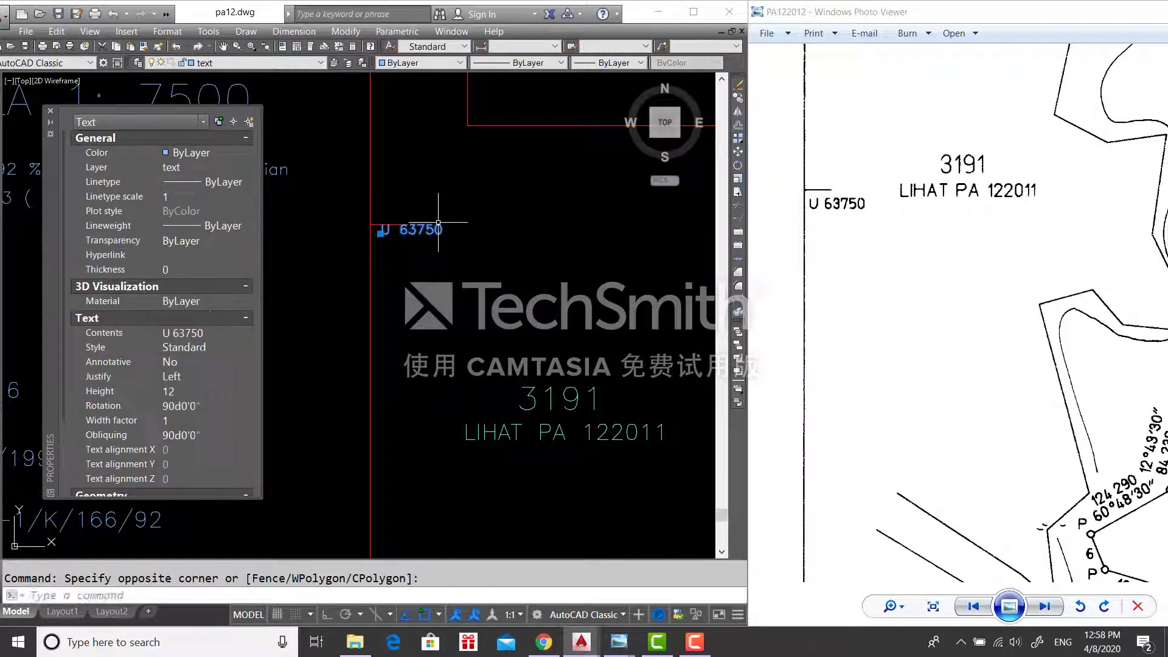
type("m")
key("Return")
left_click(429, 228)
key("F3")
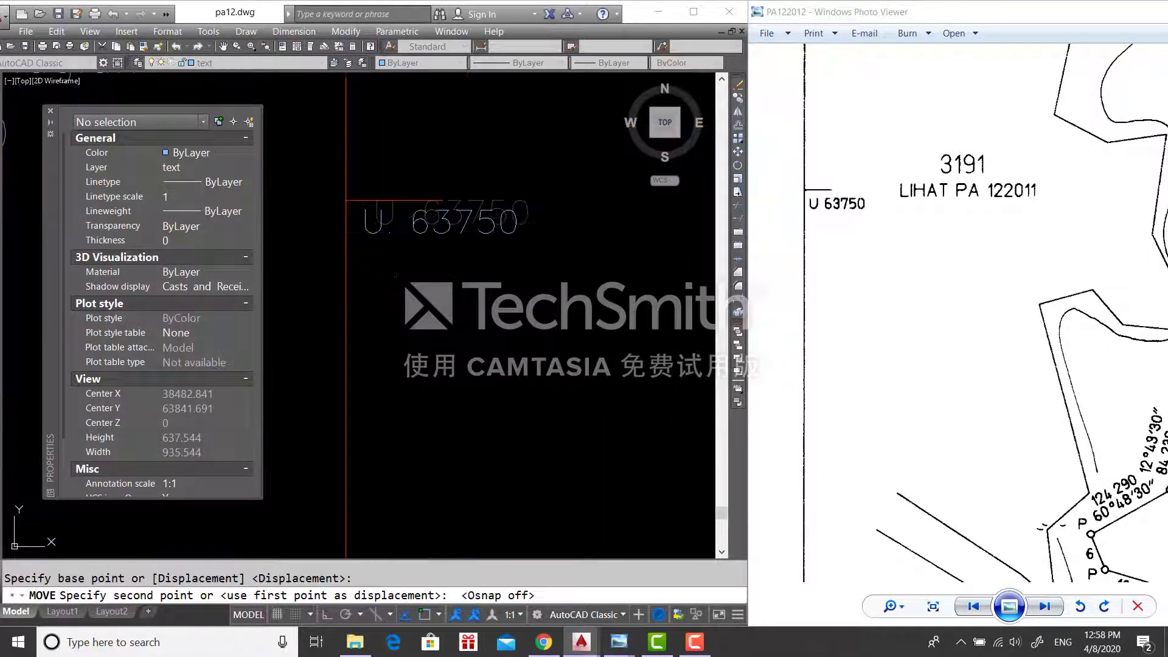
left_click(389, 231)
scroll(396, 183, "down", 6)
left_click_drag(943, 536, 887, 396)
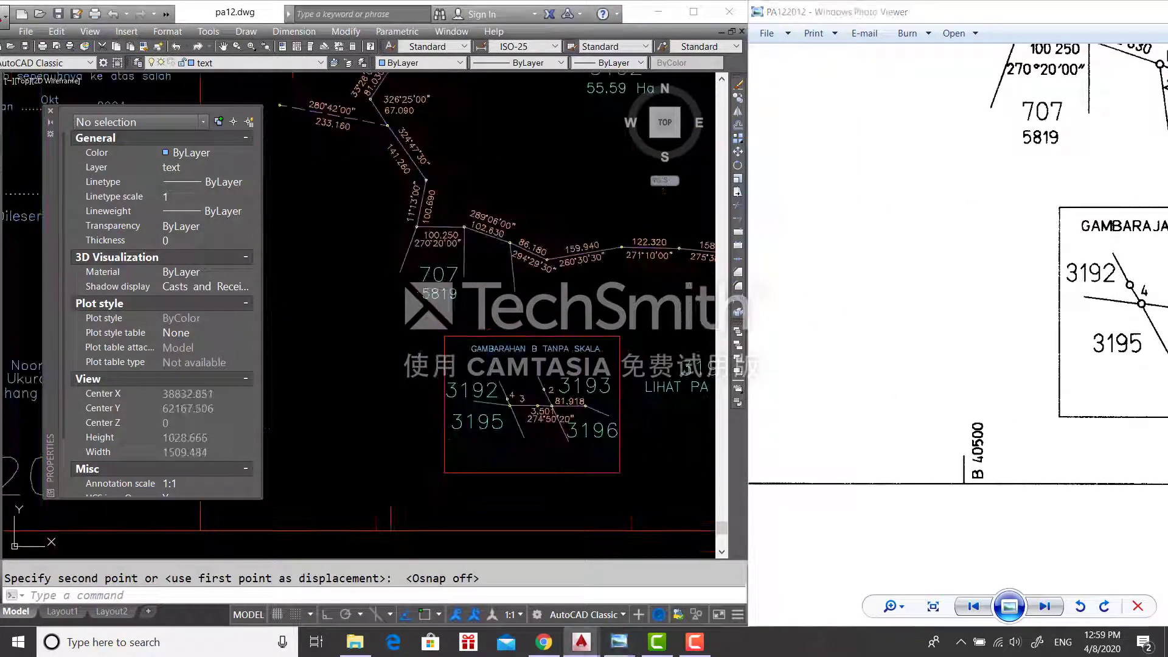
middle_click_drag(421, 438, 396, 344)
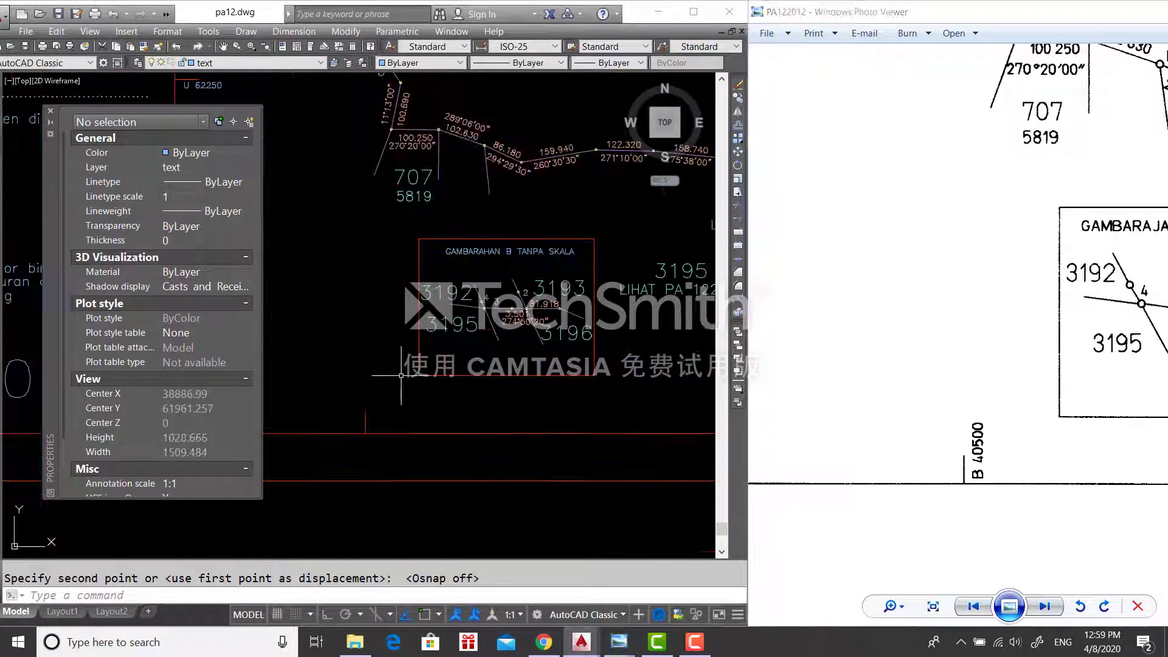
- Start a text label 'B 40500' at the bottom grid tick, height 12, rotation 0
type("text")
key("Return")
scroll(377, 430, "up", 4)
left_click(378, 430)
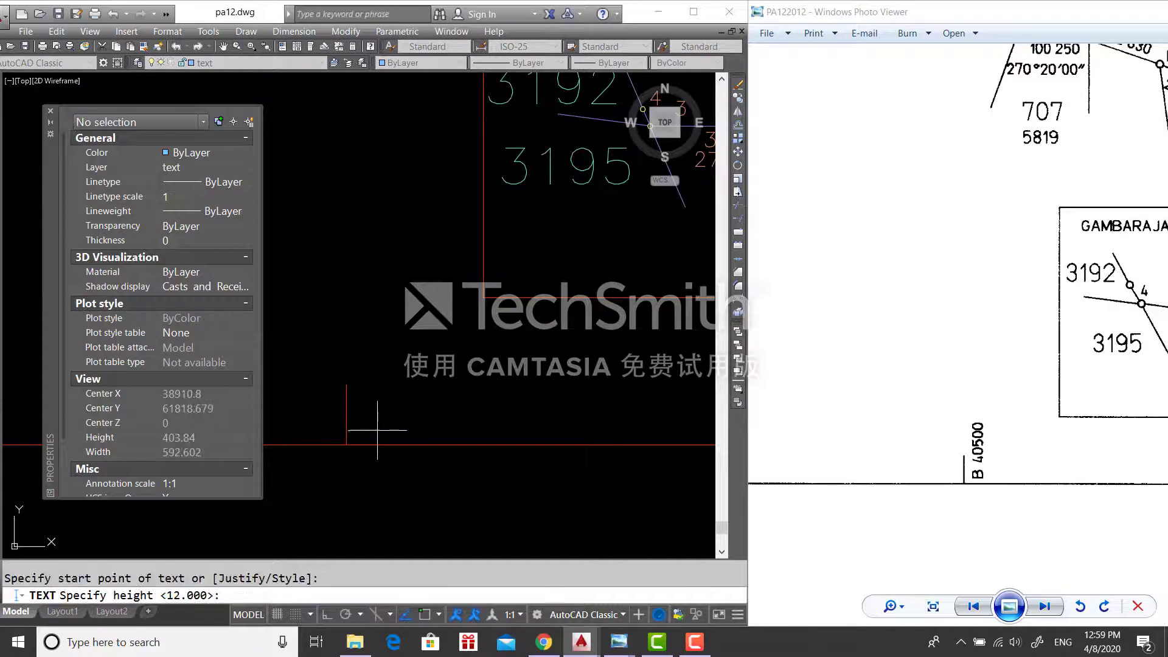
key("Return")
type("0")
key("Return")
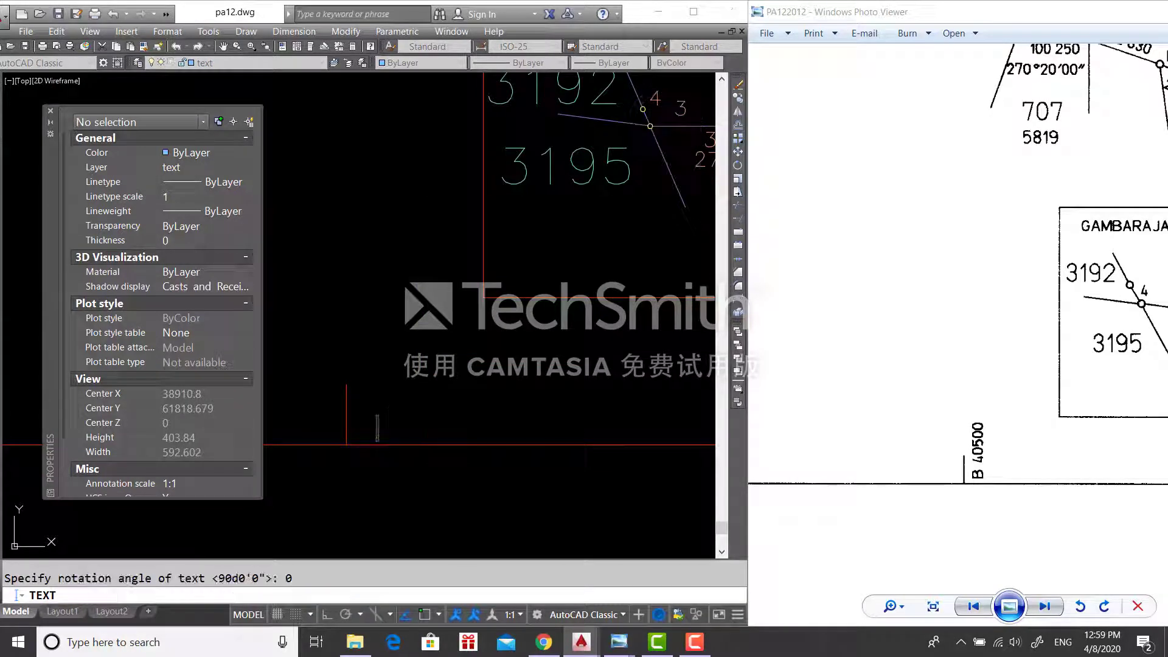
type("B 40500")
key("Return")
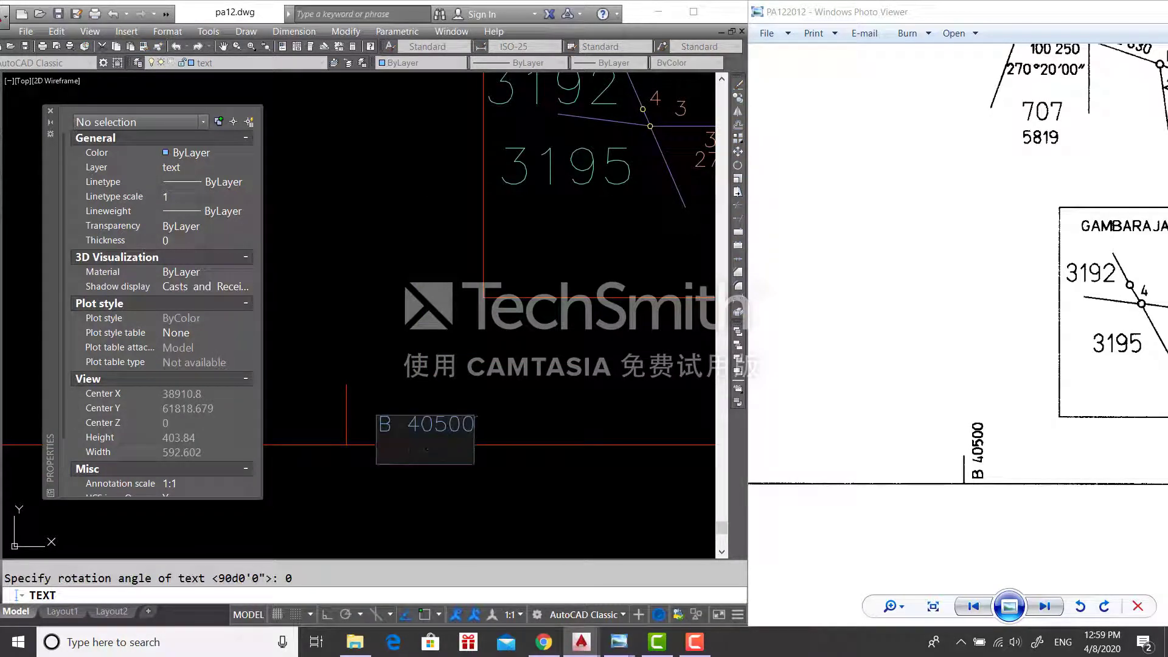
- Add the labels B 39750, B 39000 and B 38250 on following lines, checking values on the scan
left_click_drag(1112, 444, 870, 442)
left_click_drag(1163, 420, 744, 424)
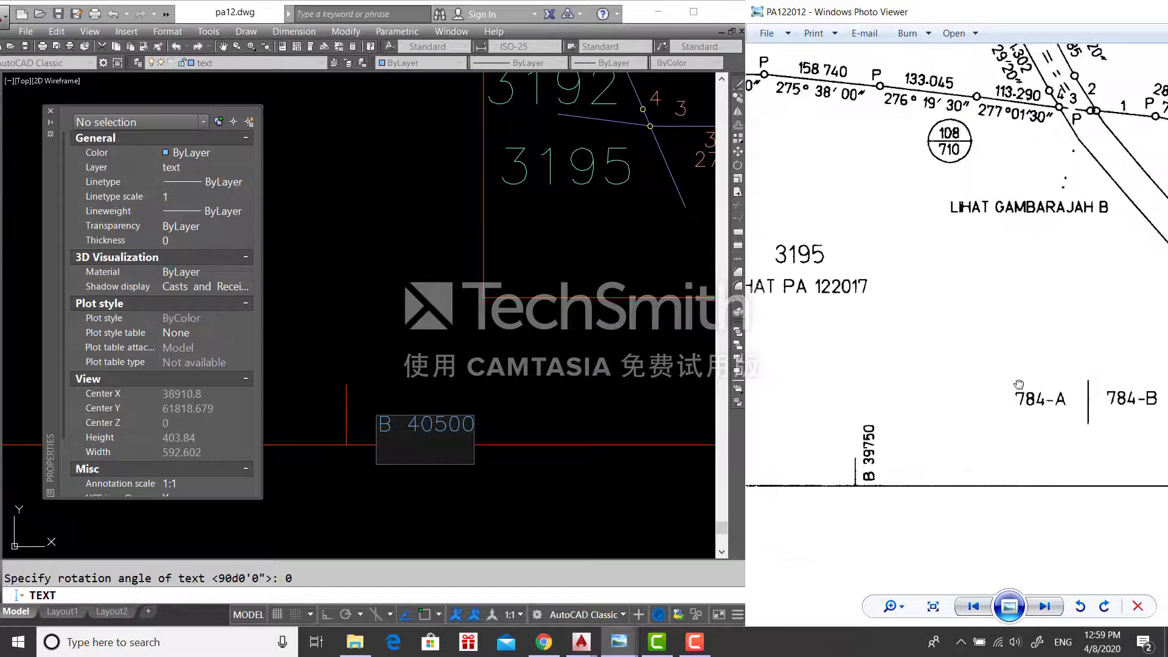
left_click(406, 449)
type("B")
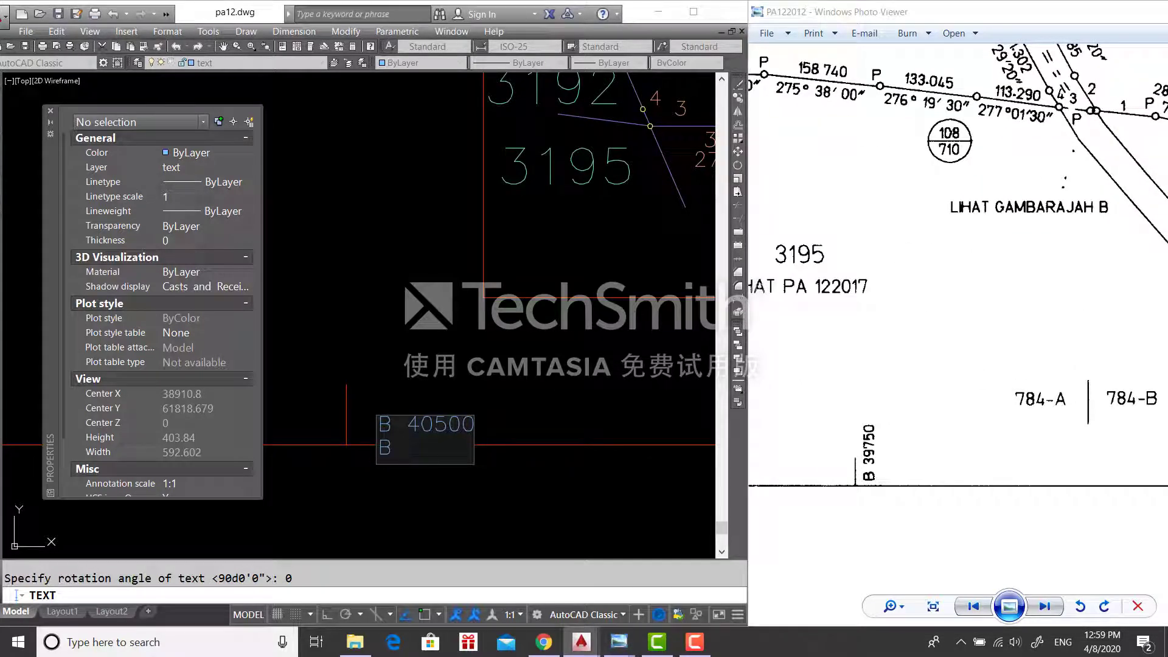
type(" 39750")
key("Return")
left_click_drag(1163, 387, 1126, 378)
left_click(622, 365)
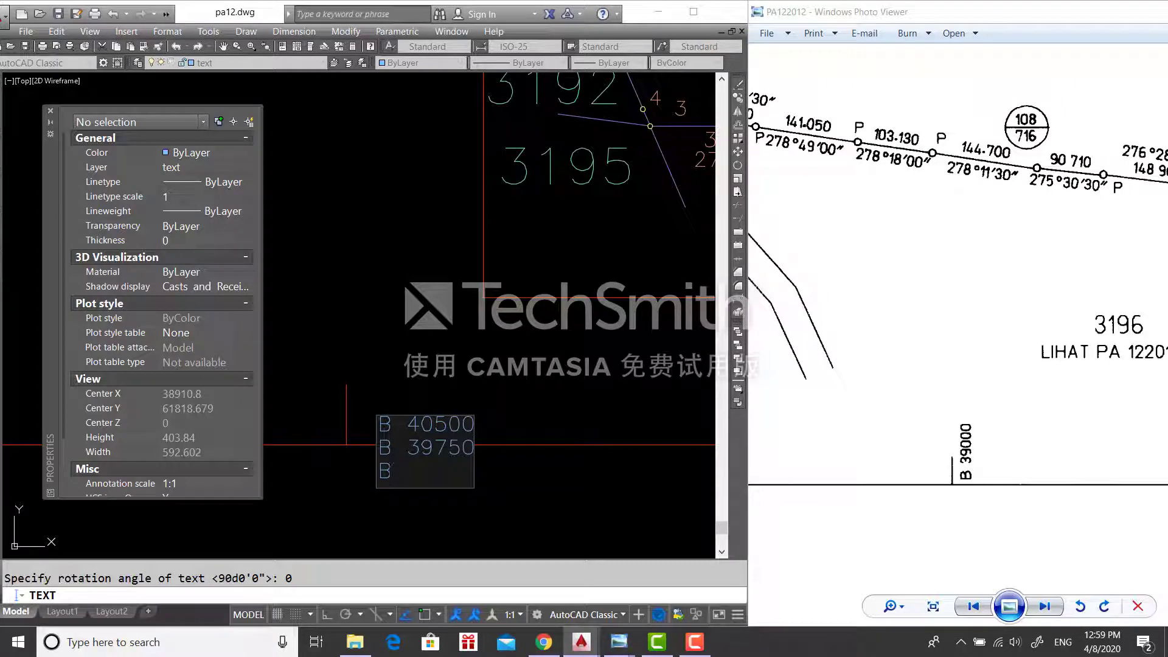
type("B 39000")
left_click_drag(1033, 444, 465, 446)
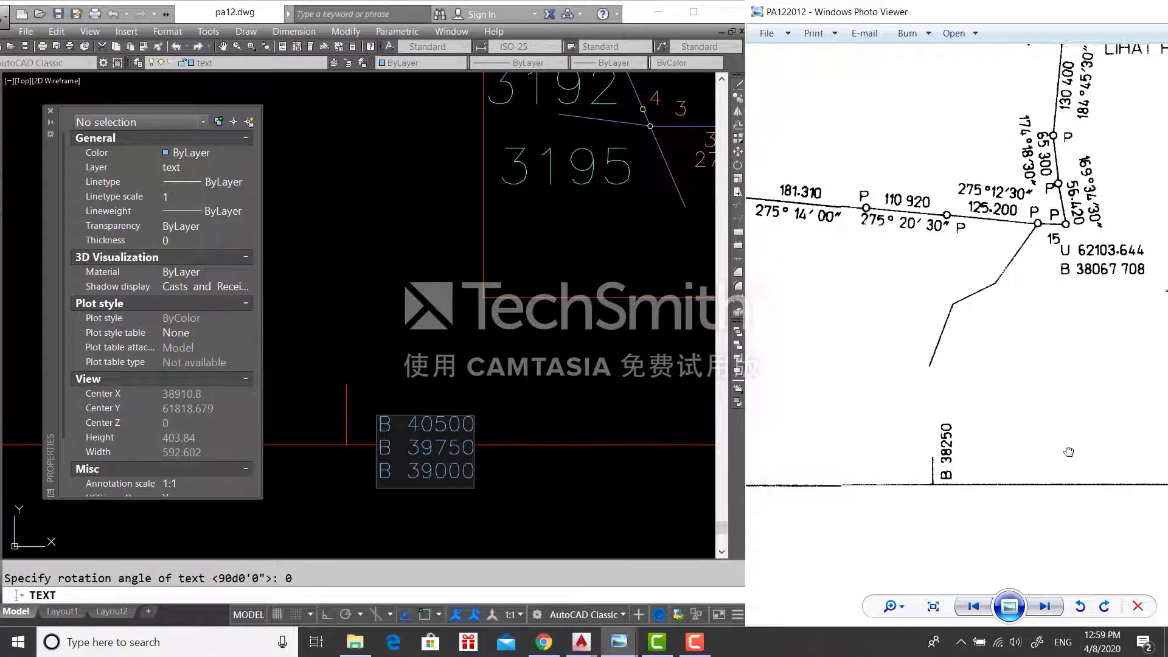
left_click_drag(1069, 454, 1016, 460)
left_click(487, 485)
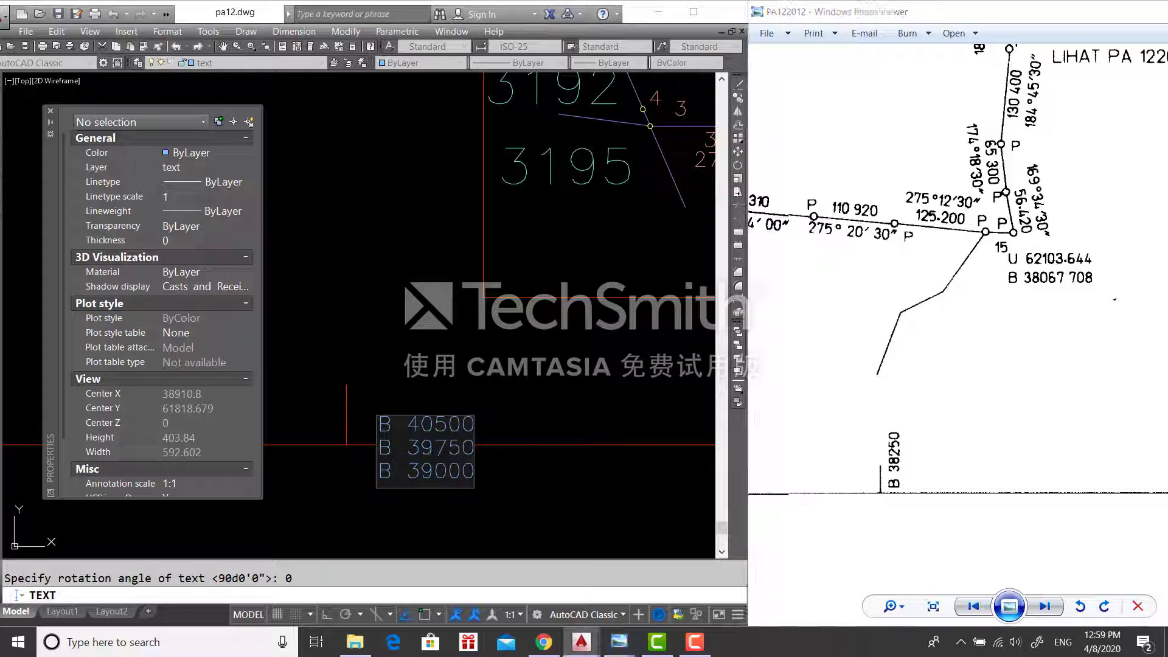
key("Return")
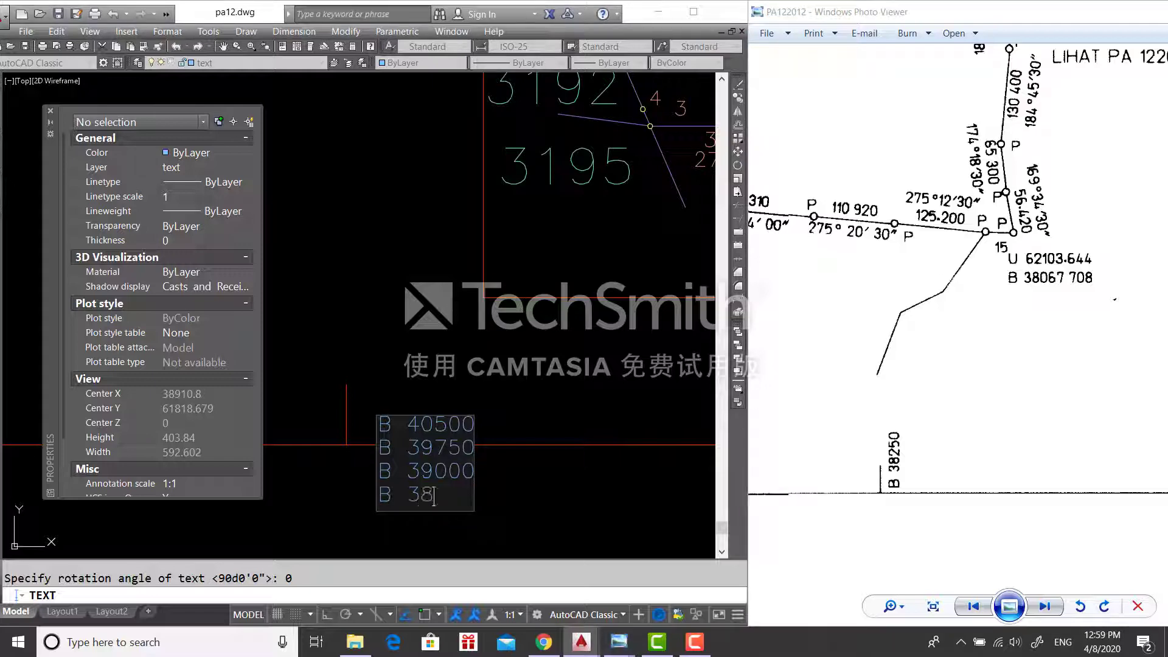
type("B 38250")
key("Return")
key("Return")
- Move the new B-series labels down to the bottom frame edge
scroll(454, 417, "down", 6)
left_click(463, 416)
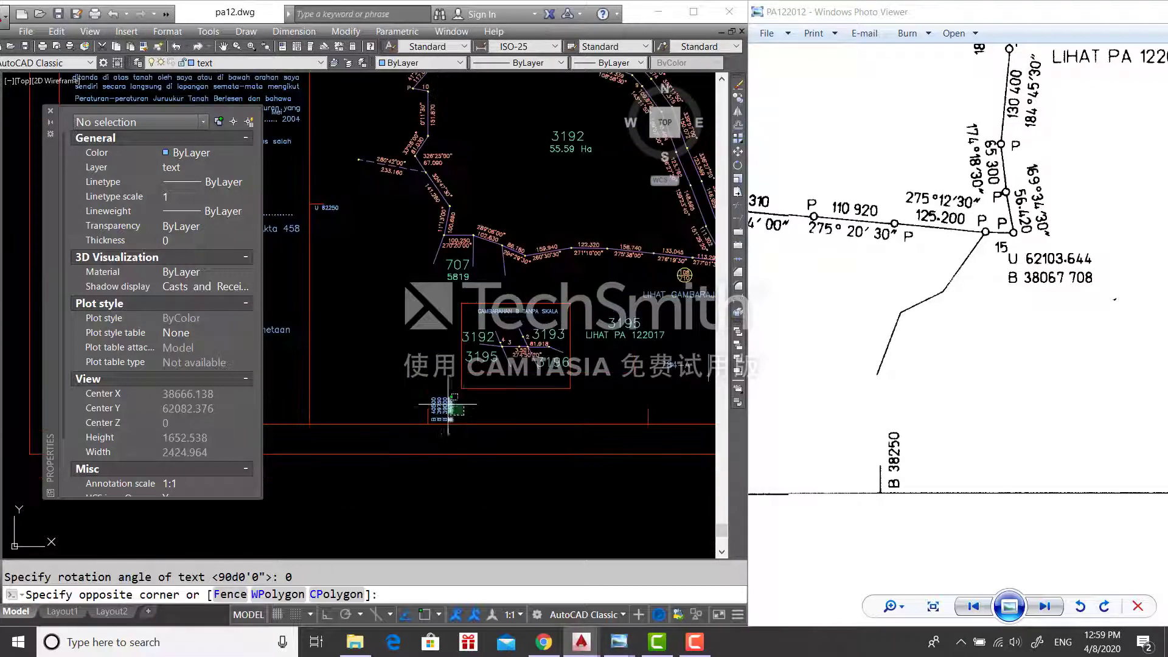
left_click(441, 401)
type("N")
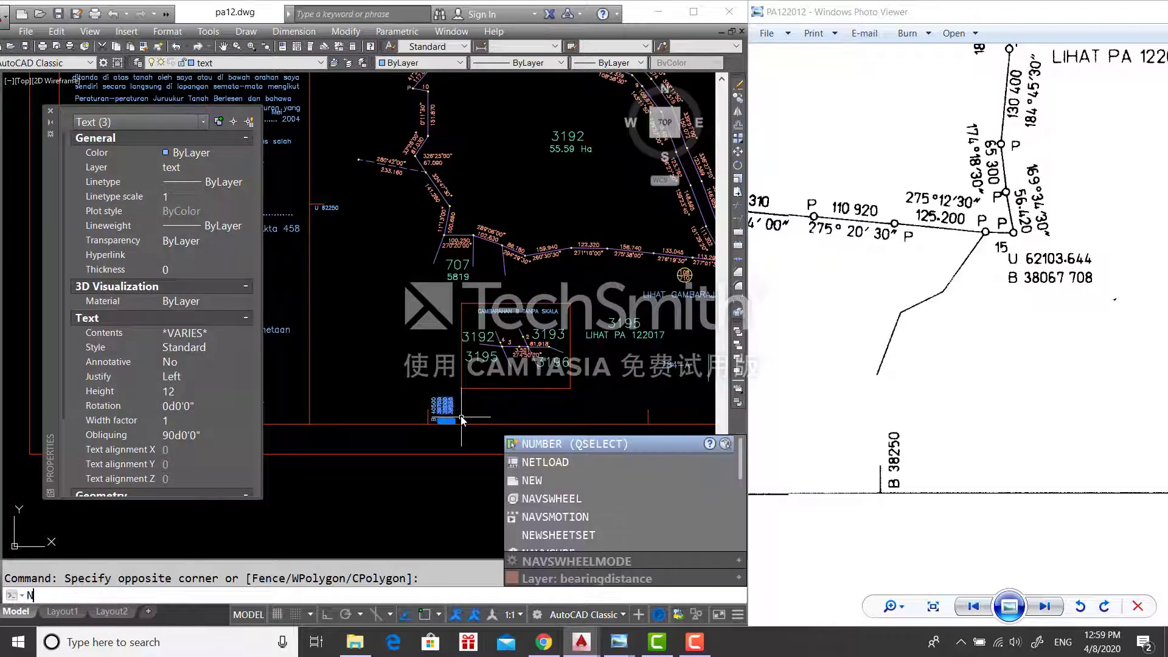
type("M")
key("Return")
scroll(462, 394, "up", 5)
left_click(419, 435)
scroll(486, 434, "down", 5)
middle_click_drag(487, 434, 287, 403)
scroll(478, 397, "up", 6)
left_click(455, 422)
- Move B 39000 and B 38250 to their grid tick
left_click(521, 438)
left_click(455, 418)
type("M")
key("Return")
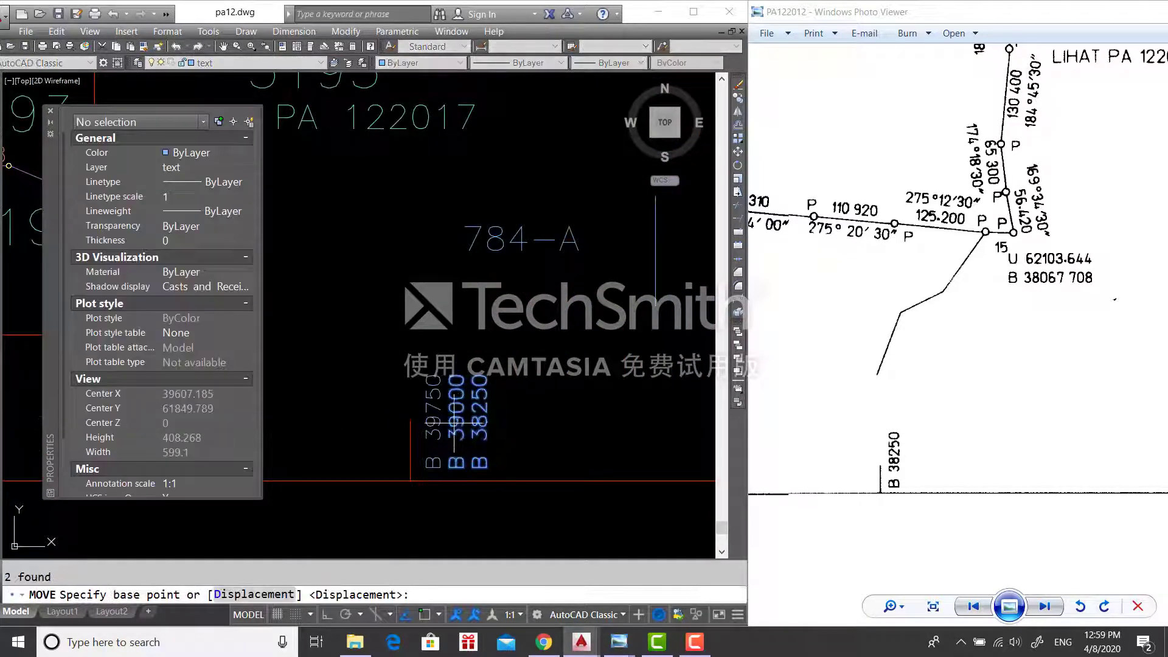
left_click(462, 424)
scroll(566, 416, "down", 6)
scroll(566, 417, "up", 5)
left_click(508, 522)
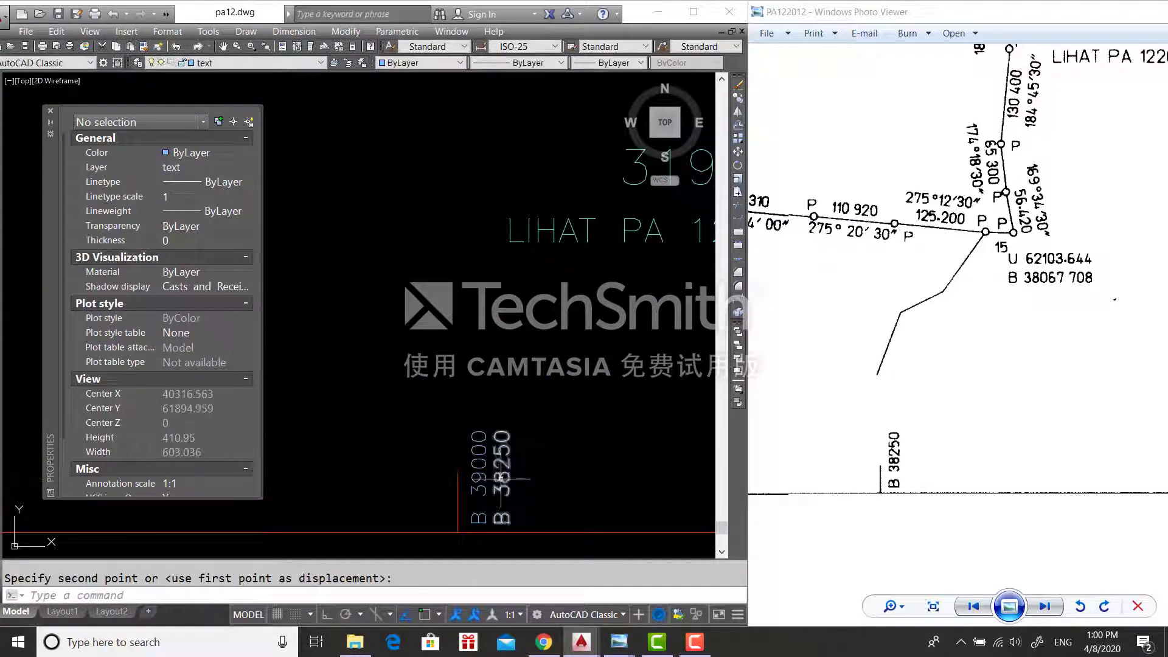
- Move B 38250 to its own grid tick along the bottom frame
type("M")
key("Return")
left_click(520, 483)
scroll(557, 468, "down", 4)
middle_click_drag(566, 469, 277, 469)
left_click(592, 473)
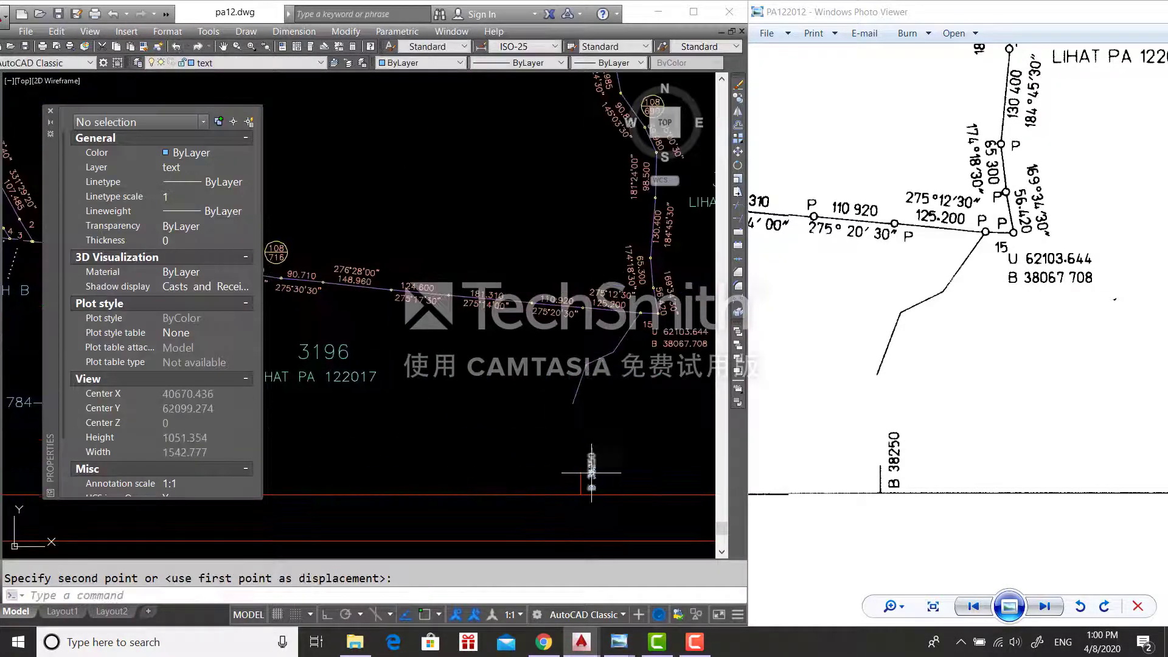
scroll(594, 471, "down", 4)
middle_click_drag(604, 462, 467, 452)
scroll(460, 475, "down", 2)
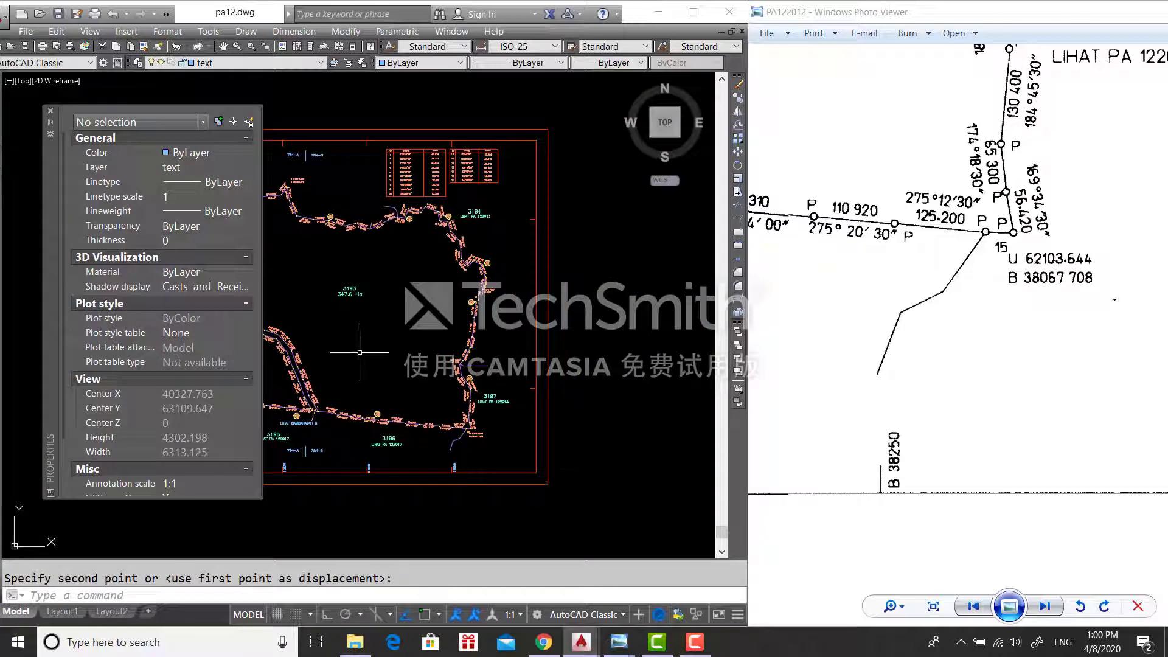
- Insert the north2.dwg symbol near the title block, setting its scale and rotation
key("Escape")
middle_click_drag(416, 339, 537, 362)
scroll(1071, 320, "down", 3)
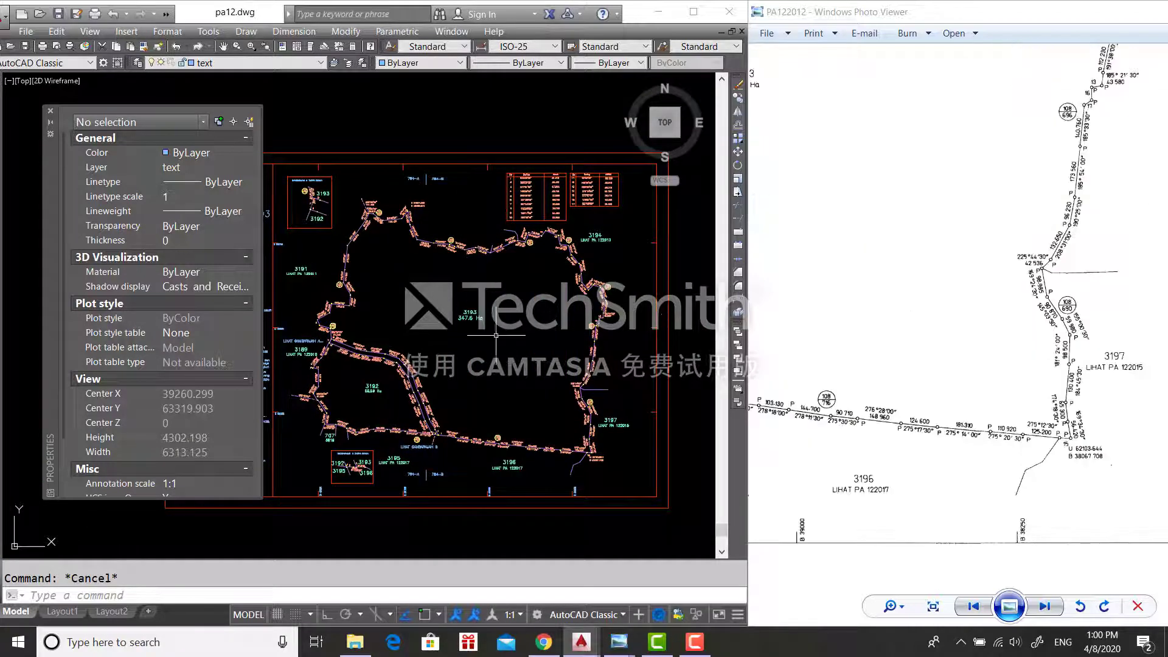
type("i")
key("Return")
left_click(634, 154)
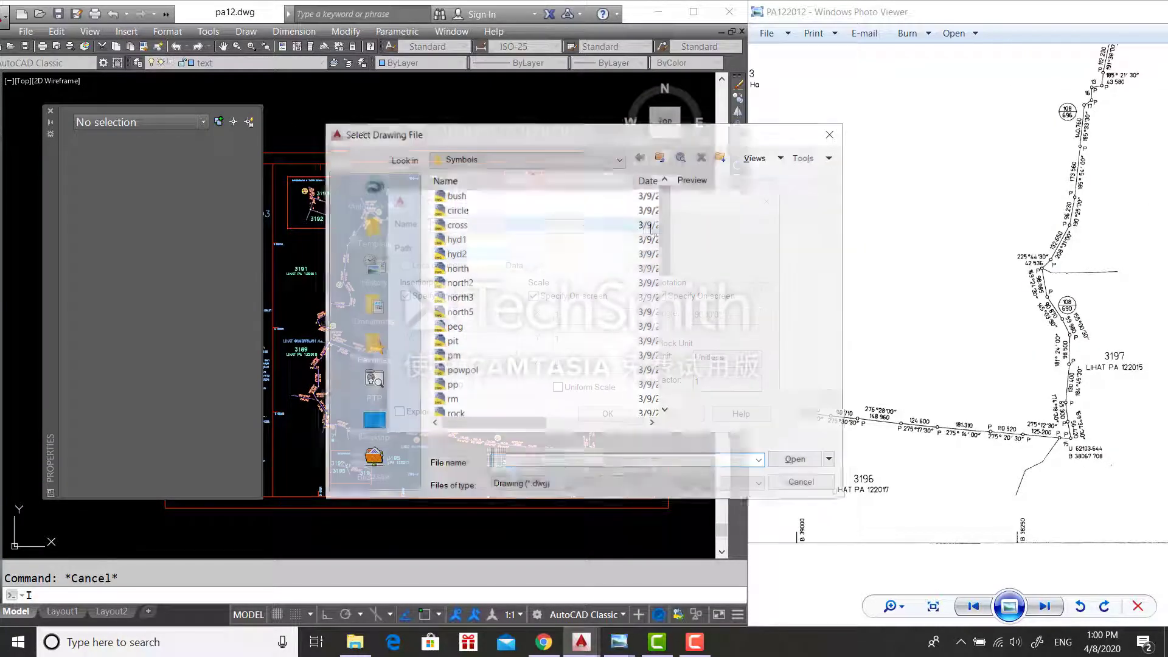
left_click(554, 282)
left_click(797, 460)
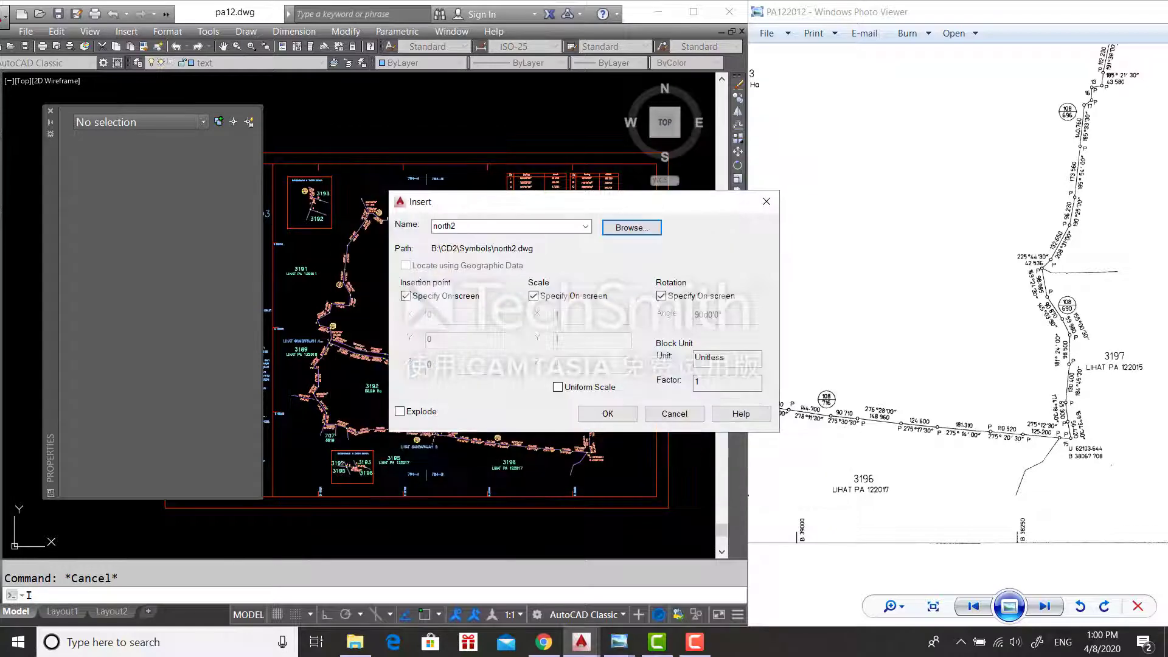
left_click(606, 412)
scroll(422, 297, "up", 4)
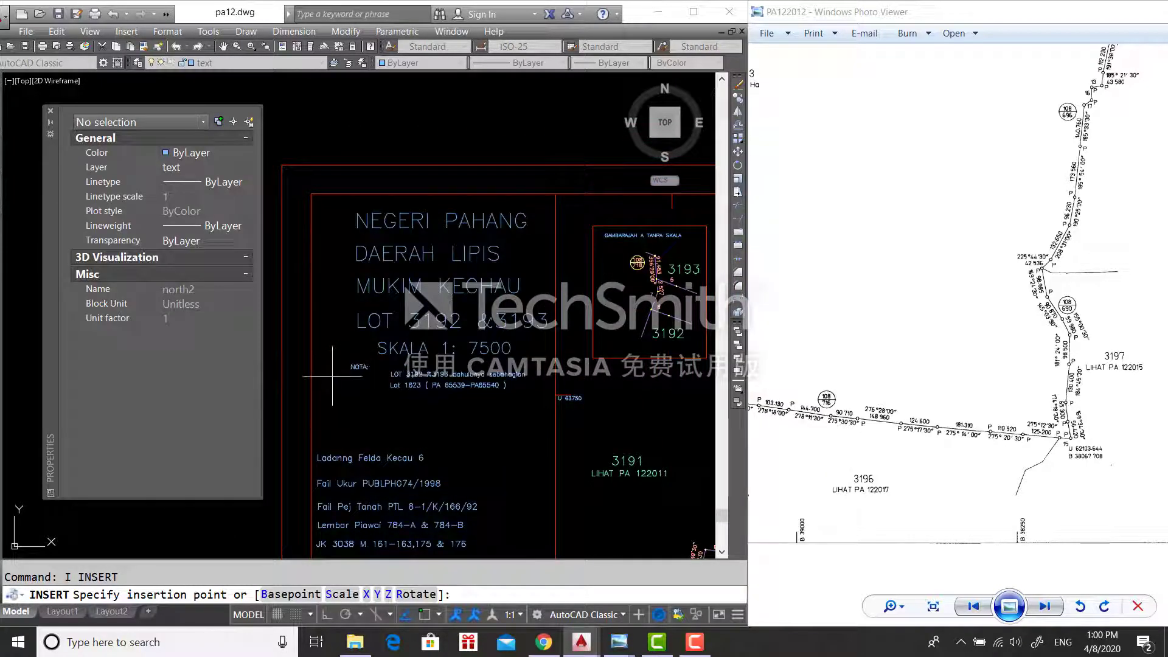
left_click(332, 375)
left_click(514, 187)
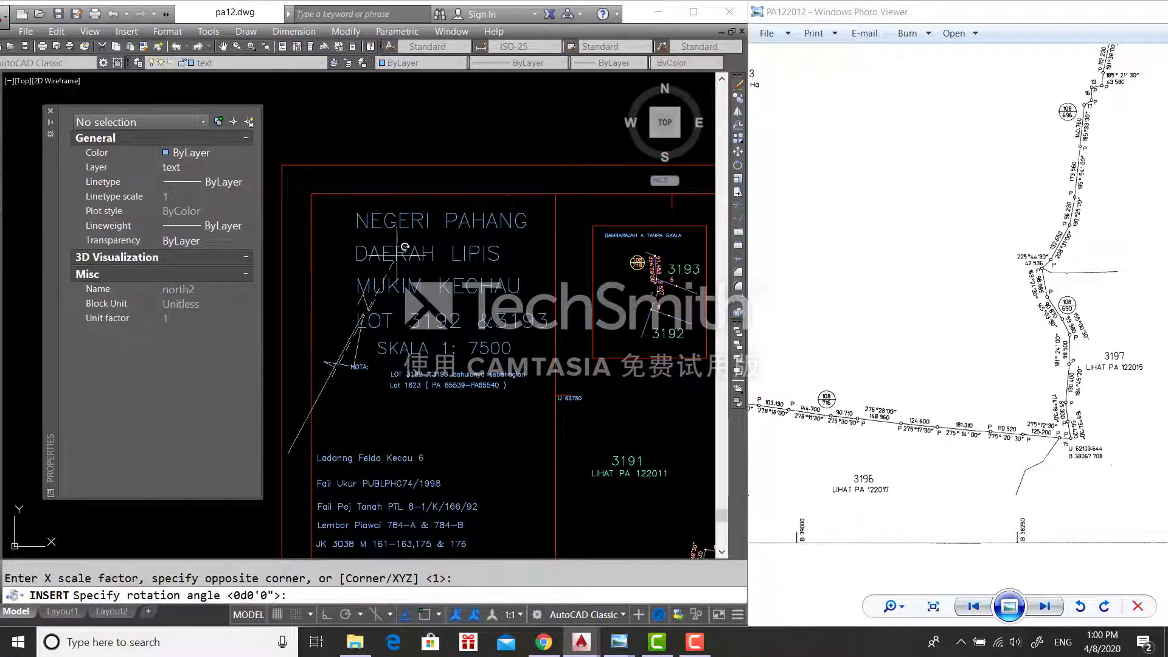
left_click(378, 256)
- Move the north arrow beside the NEGERI PAHANG title block and maximize the drawing window
left_click(358, 420)
left_click(296, 362)
type("M")
key("Return")
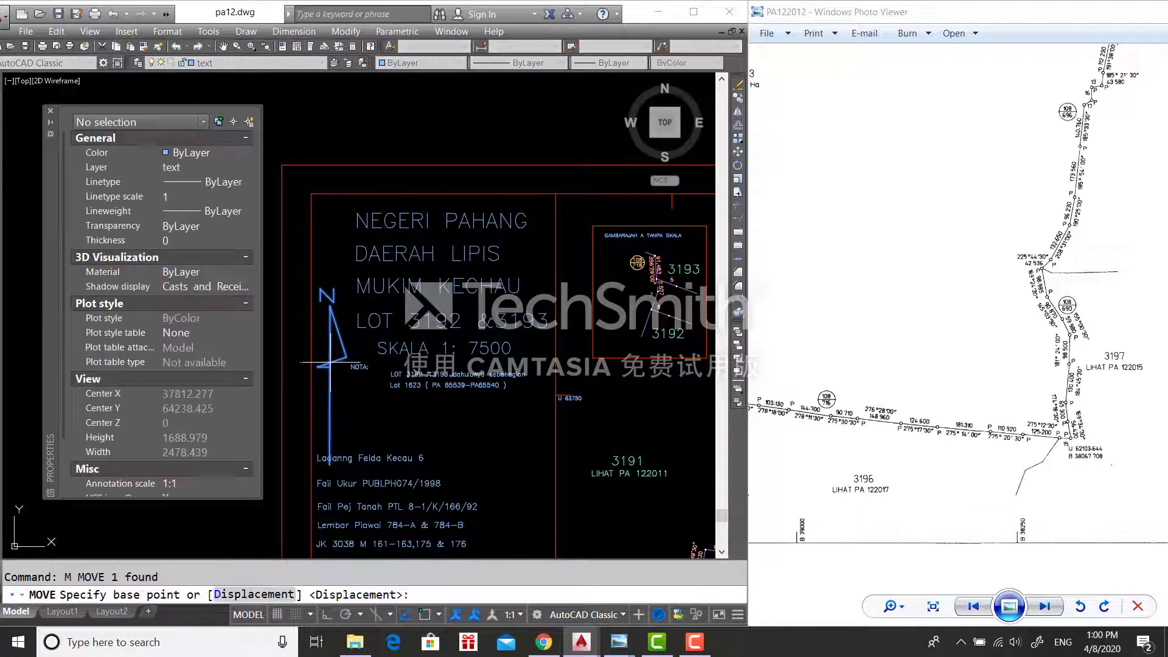
left_click(338, 352)
left_click(339, 273)
scroll(347, 268, "down", 6)
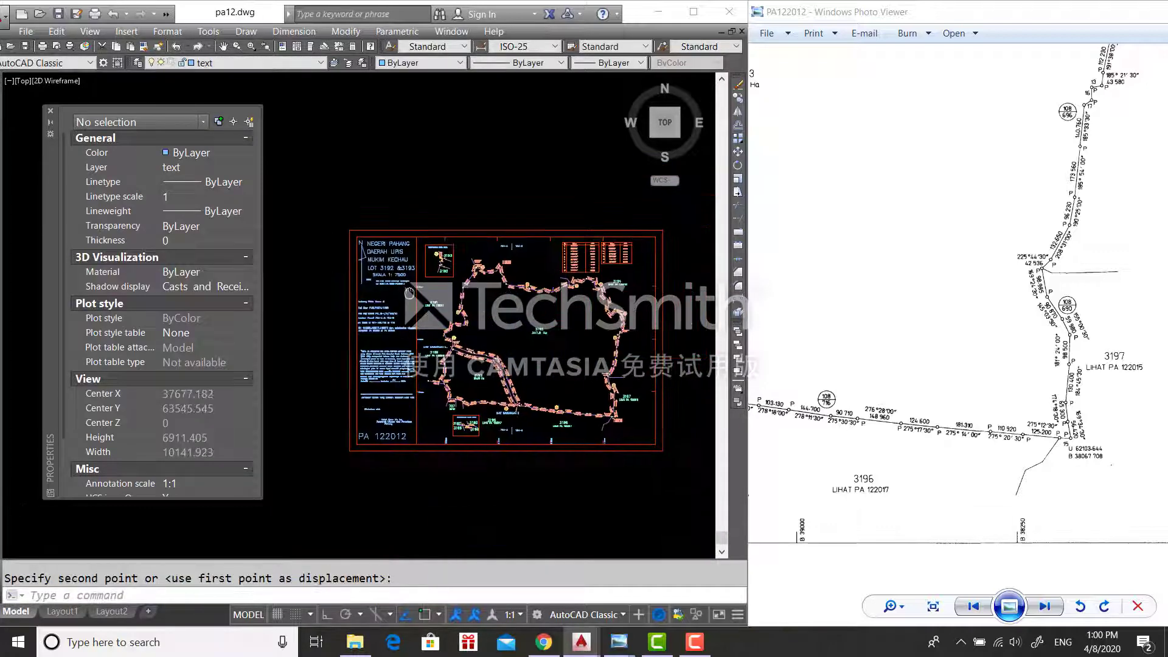
left_click(694, 12)
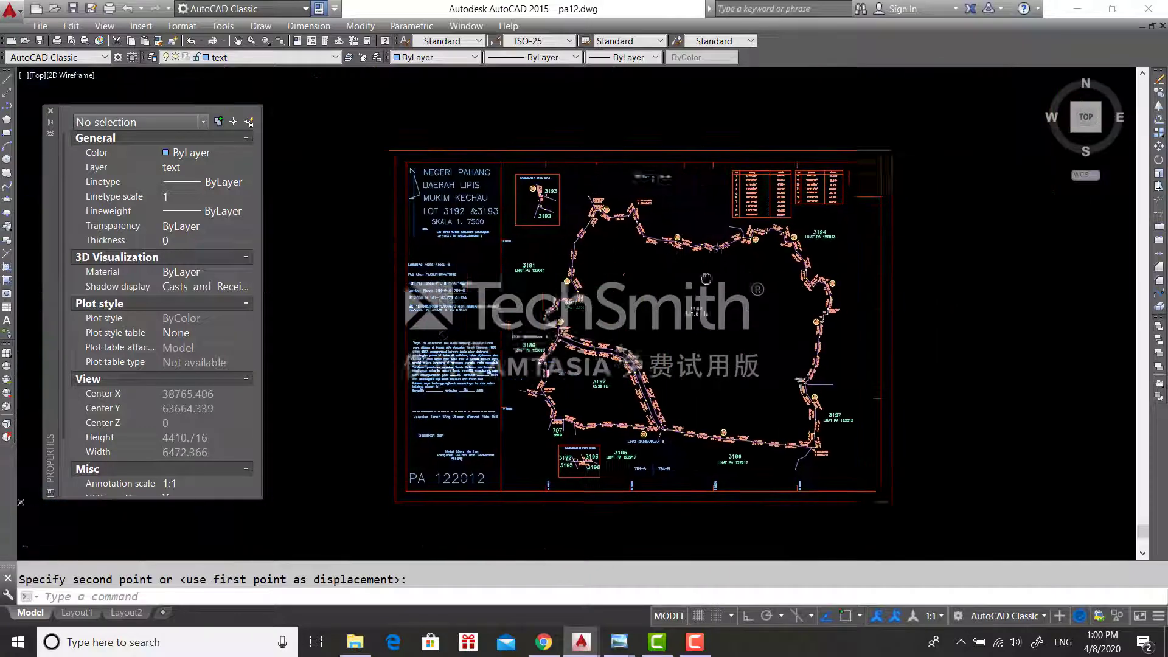